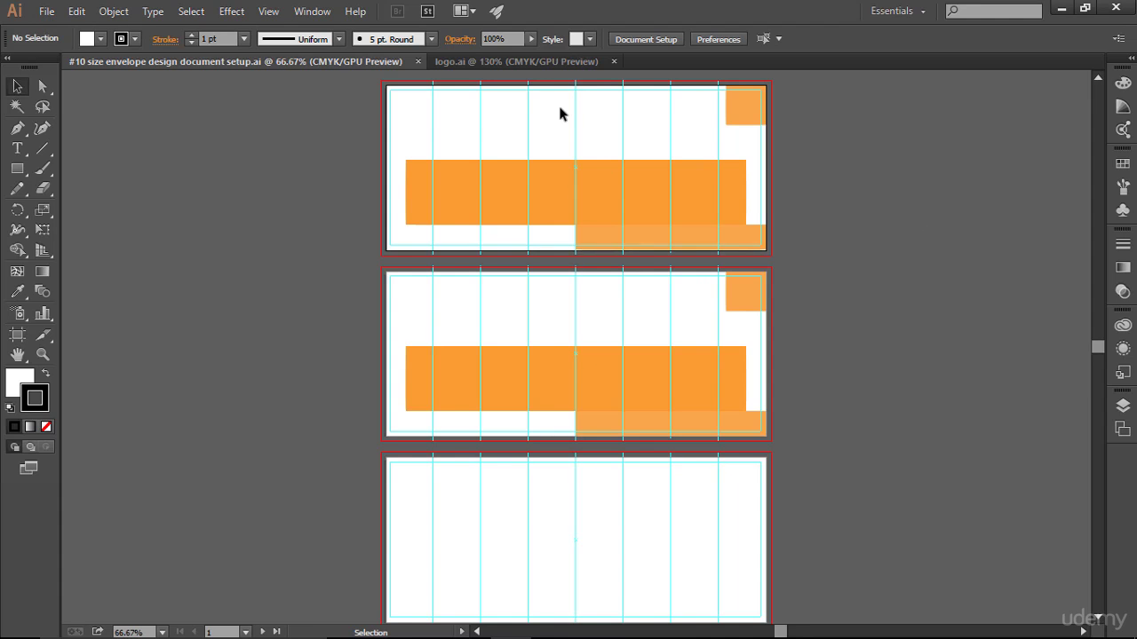
Switch to the logo.ai document and select the whole JS logo.
{"action": "key", "text": "ctrl+0"}
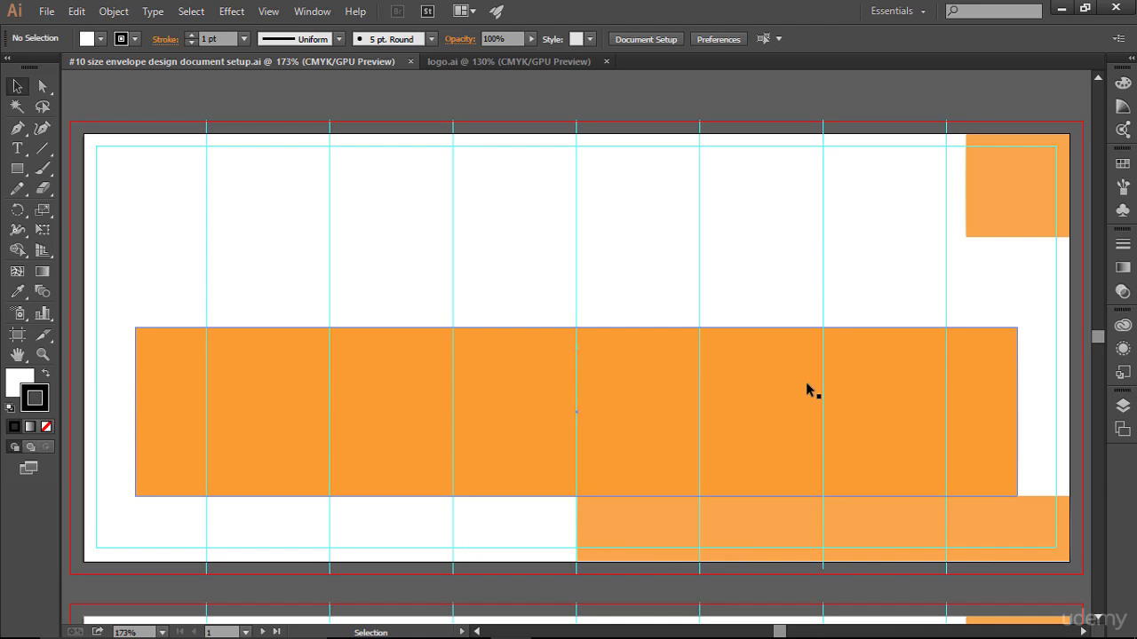
{"action": "scroll", "coordinate": [806, 382], "scroll_direction": "down", "scroll_amount": 1}
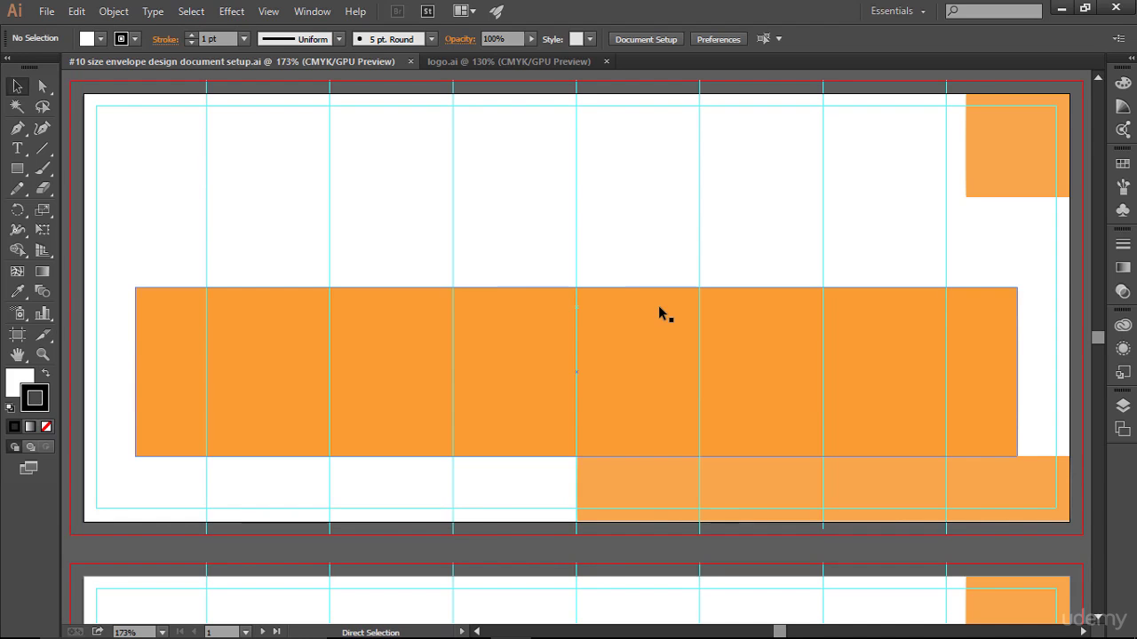
{"action": "scroll", "coordinate": [727, 385], "scroll_direction": "up", "scroll_amount": 1}
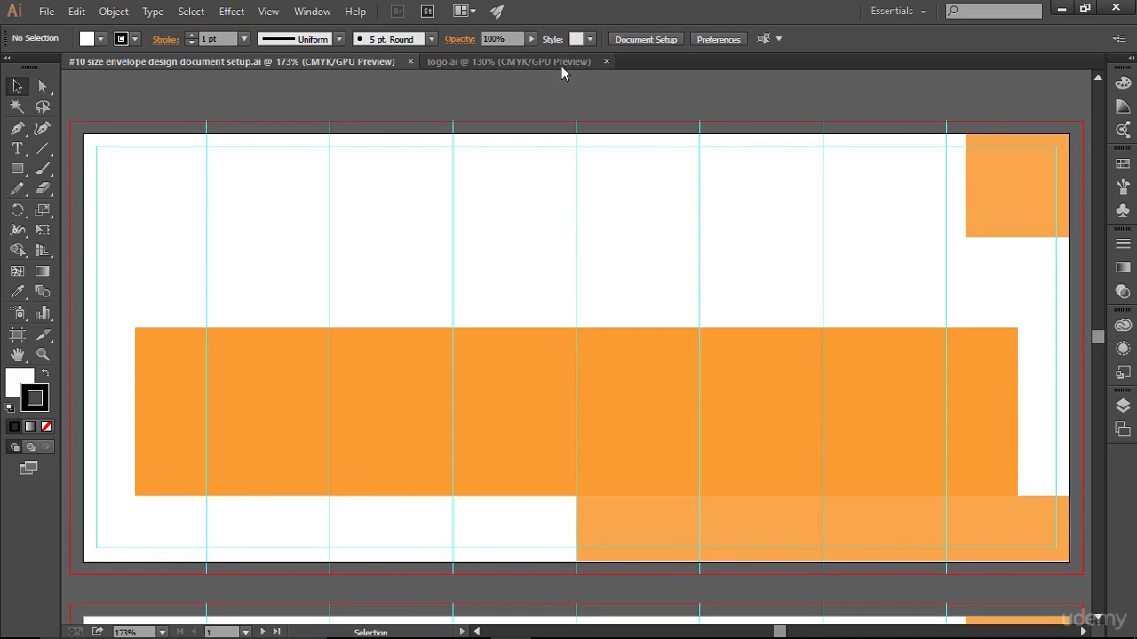
{"action": "left_click", "coordinate": [561, 64]}
{"action": "left_click_drag", "start_coordinate": [431, 242], "coordinate": [643, 462]}
Select only the JS logo in logo.ai, leaving out the handwritten signature.
{"action": "left_click", "coordinate": [716, 330]}
{"action": "left_click_drag", "start_coordinate": [357, 98], "coordinate": [671, 199]}
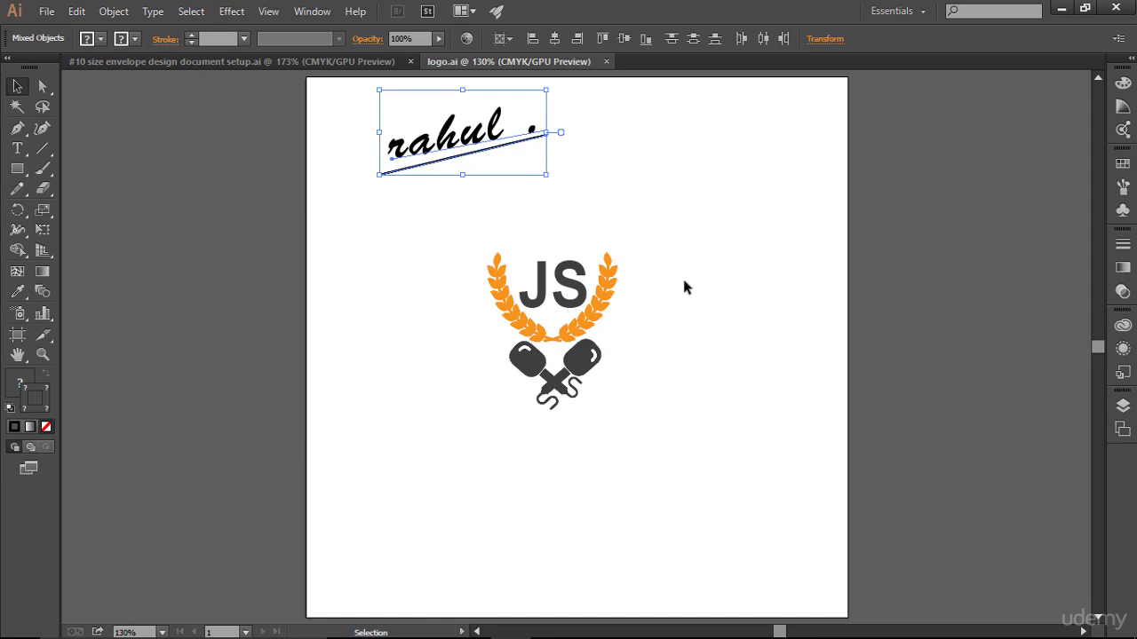
{"action": "left_click", "coordinate": [684, 286]}
{"action": "left_click_drag", "start_coordinate": [429, 237], "coordinate": [698, 455]}
Bring the JS logo into the envelope and scale it to about 0.65 × 0.79 in.
{"action": "left_click_drag", "start_coordinate": [530, 305], "coordinate": [449, 191]}
{"action": "left_click_drag", "start_coordinate": [539, 264], "coordinate": [550, 301]}
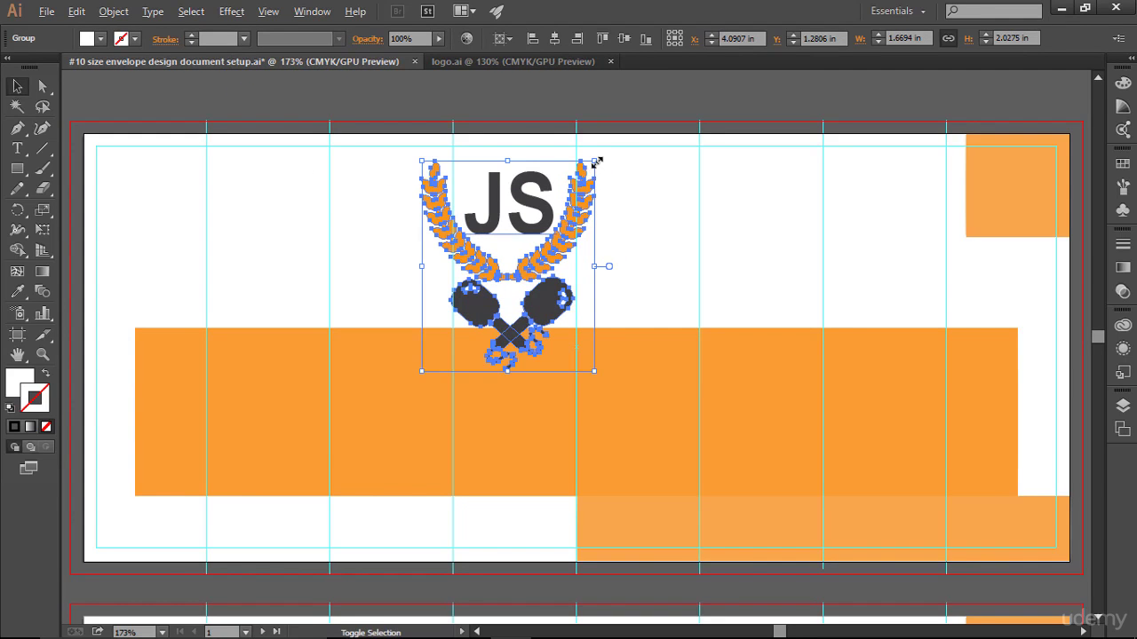
{"action": "left_click_drag", "start_coordinate": [595, 160], "coordinate": [542, 226]}
{"action": "left_click_drag", "start_coordinate": [527, 266], "coordinate": [163, 206]}
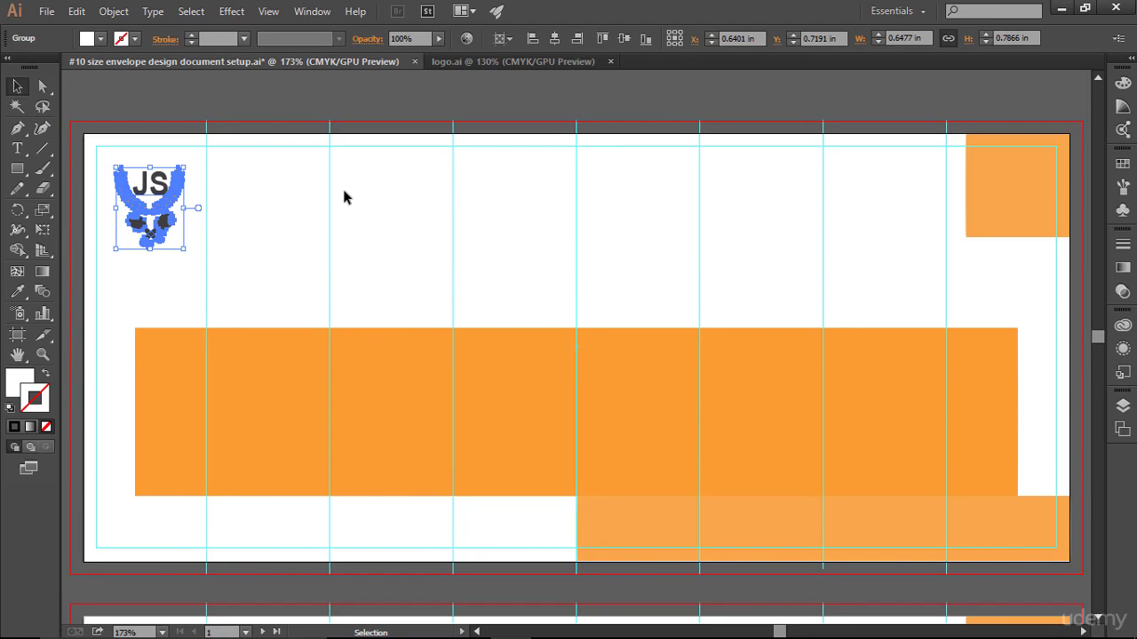
Nudge the JS logo into the envelope's top-left corner margin and deselect it.
{"action": "key", "text": "Up"}
{"action": "key", "text": "Up"}
{"action": "key", "text": "Up"}
{"action": "key", "text": "Up"}
{"action": "key", "text": "Up"}
{"action": "key", "text": "Left"}
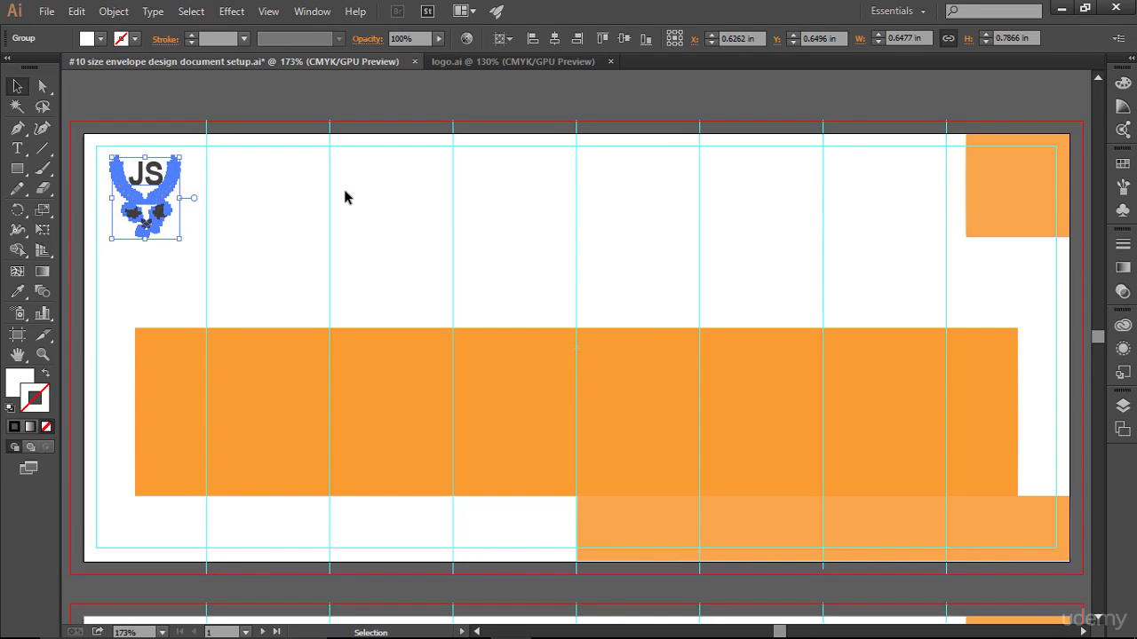
{"action": "key", "text": "Up"}
{"action": "key", "text": "Up"}
{"action": "key", "text": "Up"}
{"action": "key", "text": "Up"}
{"action": "key", "text": "Up"}
{"action": "key", "text": "Left"}
{"action": "key", "text": "Left"}
{"action": "key", "text": "Left"}
{"action": "key", "text": "Left"}
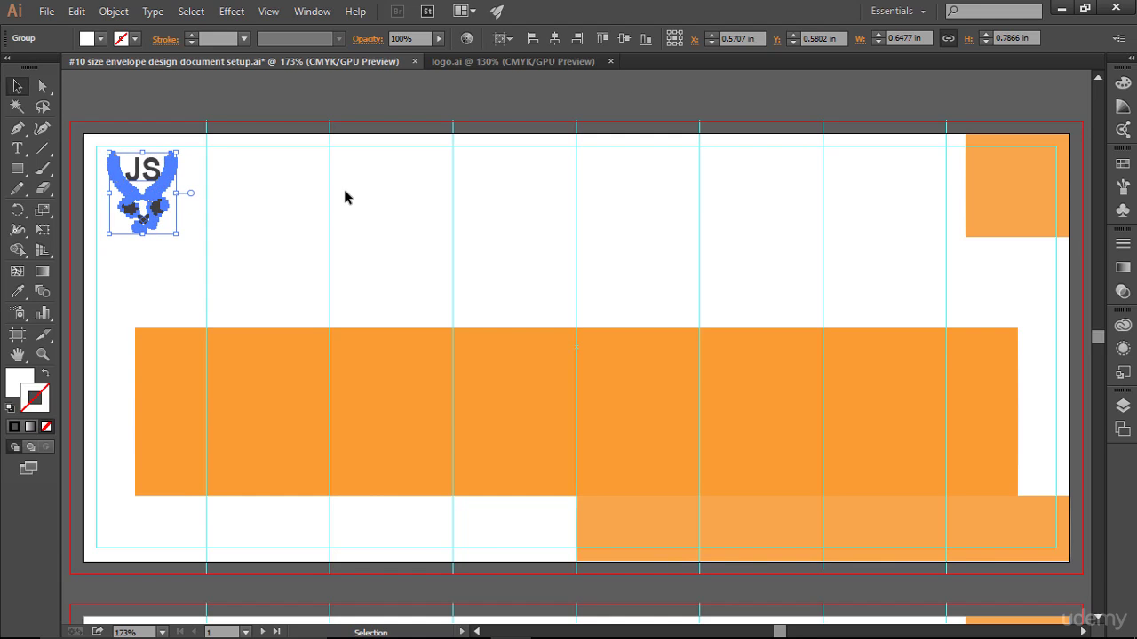
{"action": "left_click", "coordinate": [328, 191]}
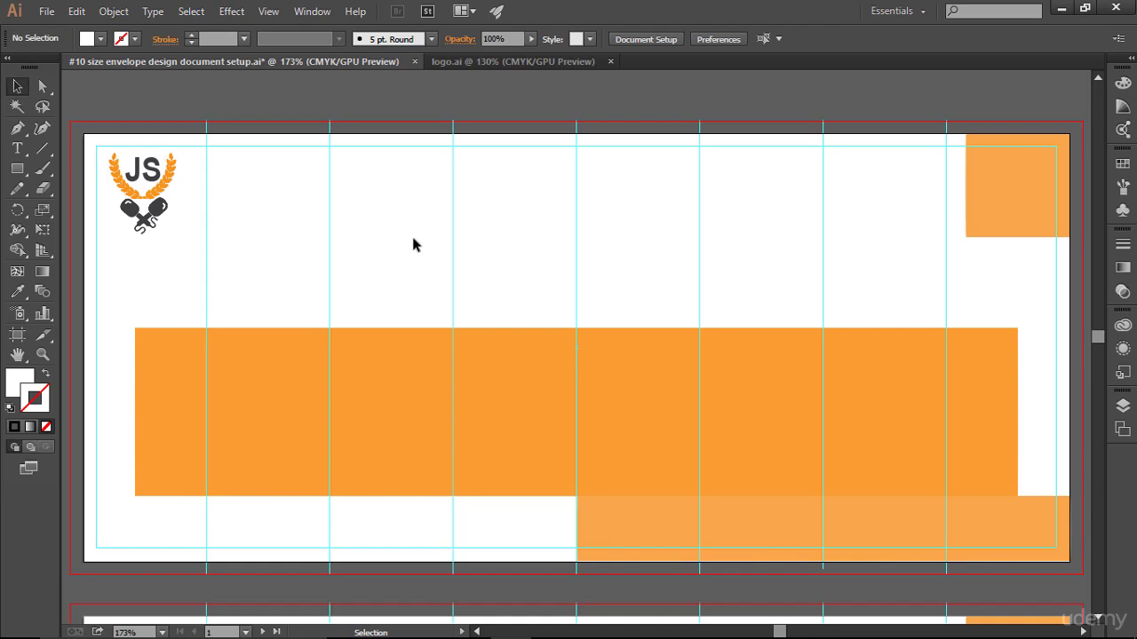
{"action": "scroll", "coordinate": [417, 247], "scroll_direction": "down", "scroll_amount": 3}
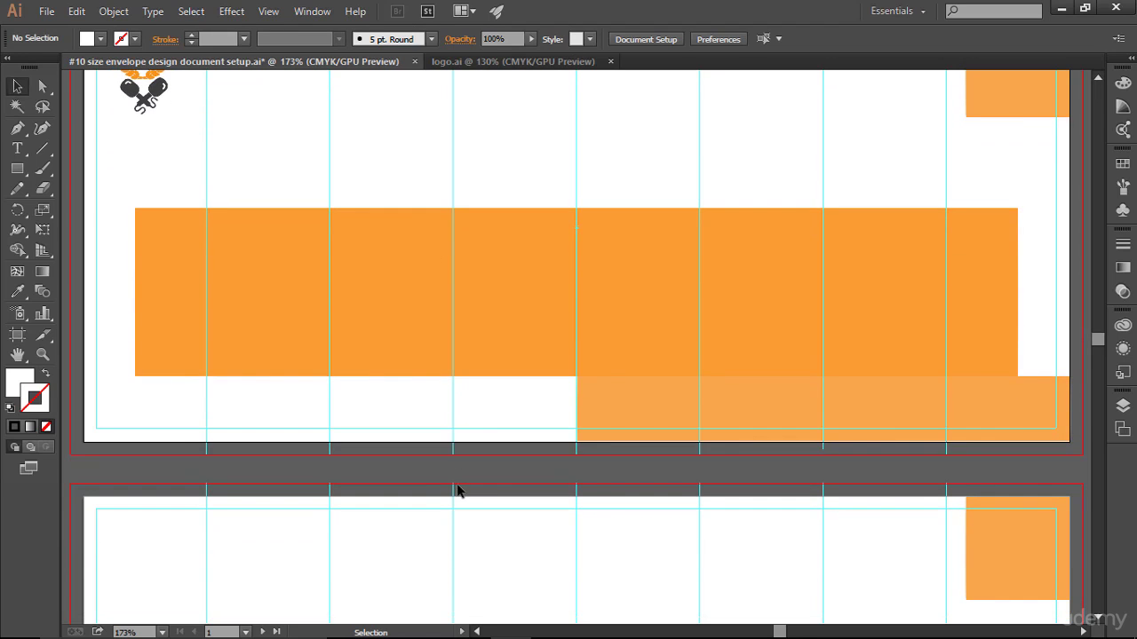
{"action": "scroll", "coordinate": [515, 274], "scroll_direction": "up", "scroll_amount": 3}
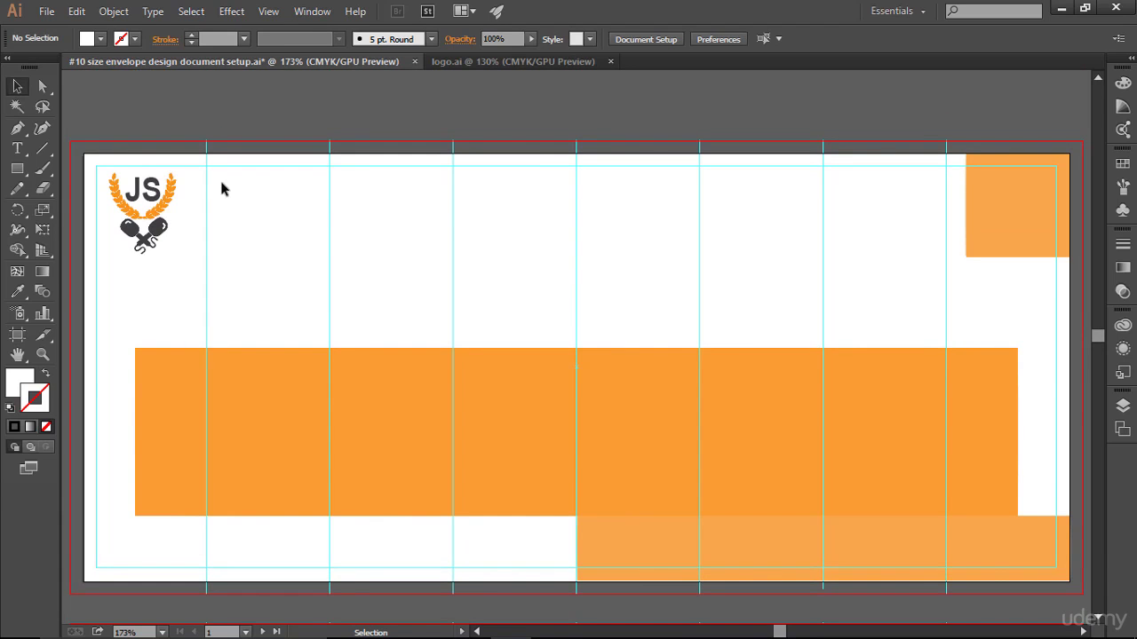
Type the web address 'thejsinterview.com' in lowercase on the envelope artboard.
{"action": "left_click", "coordinate": [17, 149]}
{"action": "left_click", "coordinate": [433, 256]}
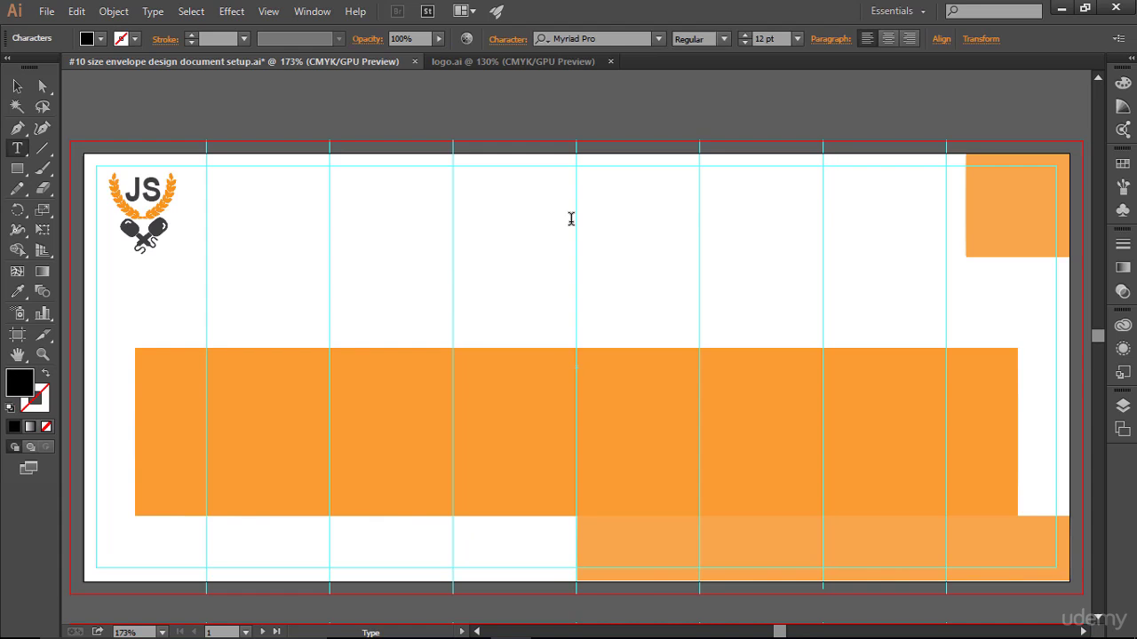
{"action": "type", "text": "Thejsinterview.com"}
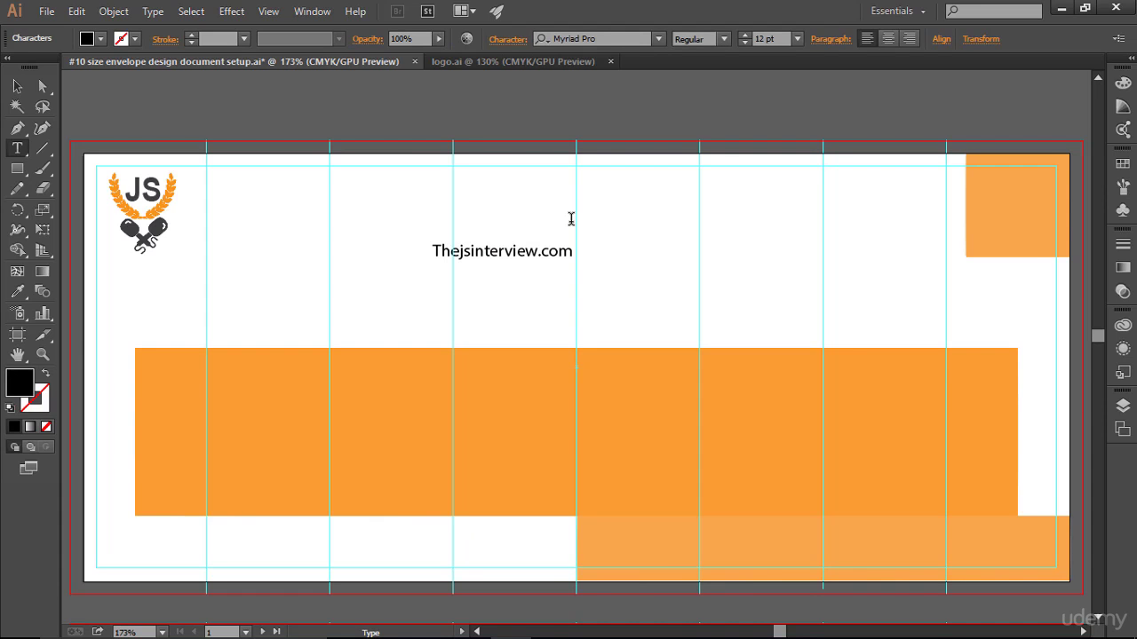
{"action": "left_click", "coordinate": [441, 251]}
{"action": "key", "text": "BackSpace"}
{"action": "type", "text": "t"}
{"action": "key", "text": "ctrl"}
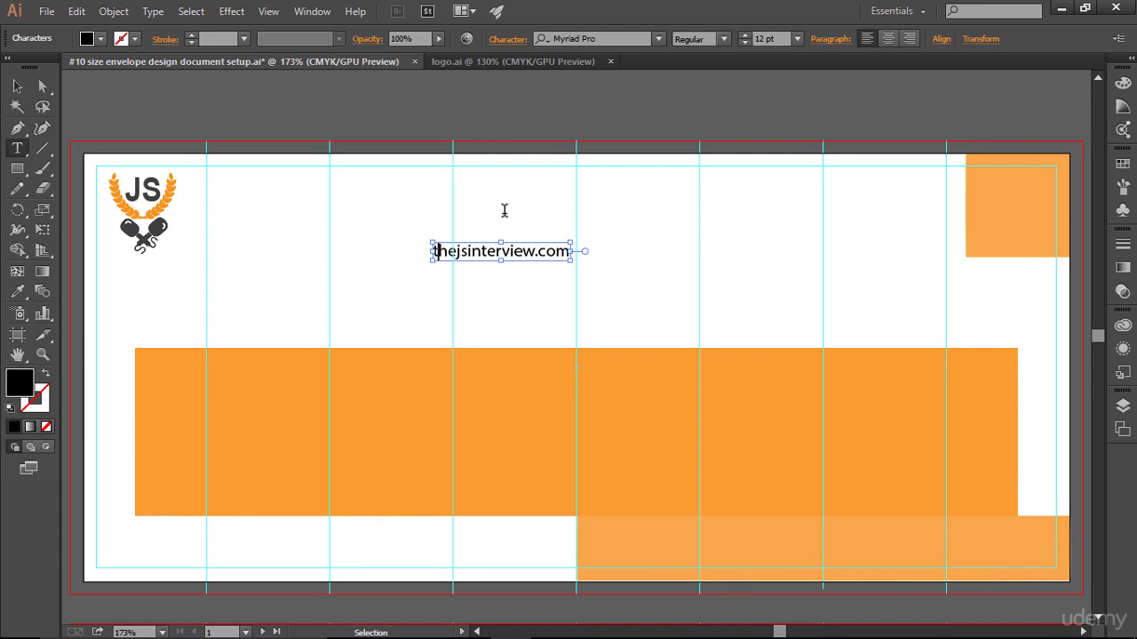
Set the address text in Arial and move it beside the JS logo.
{"action": "key", "text": "ctrl+a"}
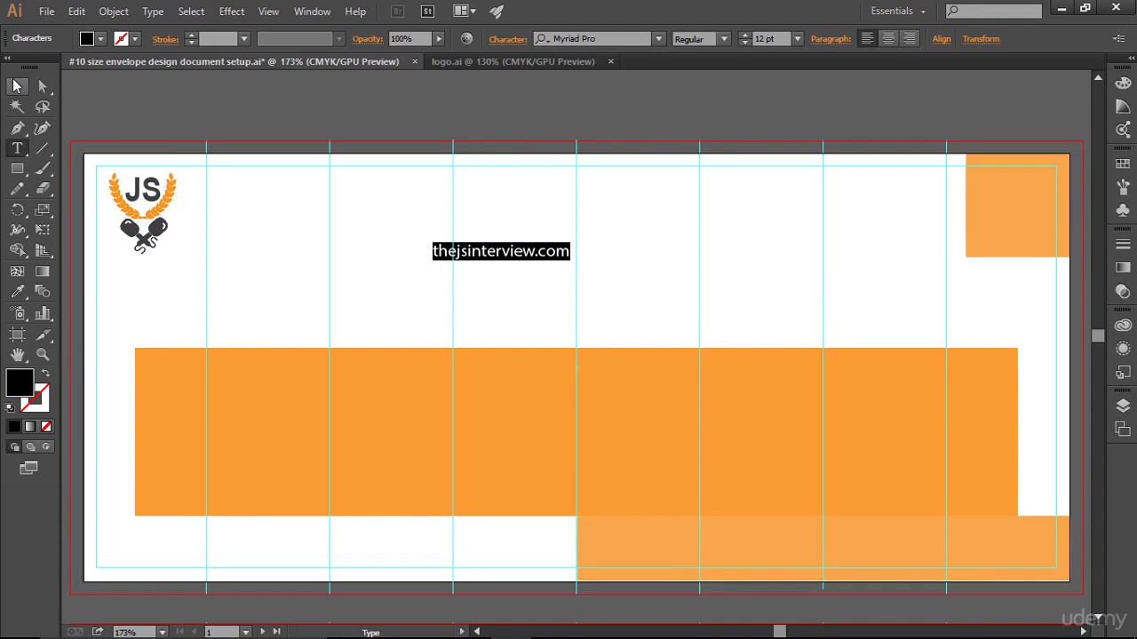
{"action": "left_click", "coordinate": [622, 40]}
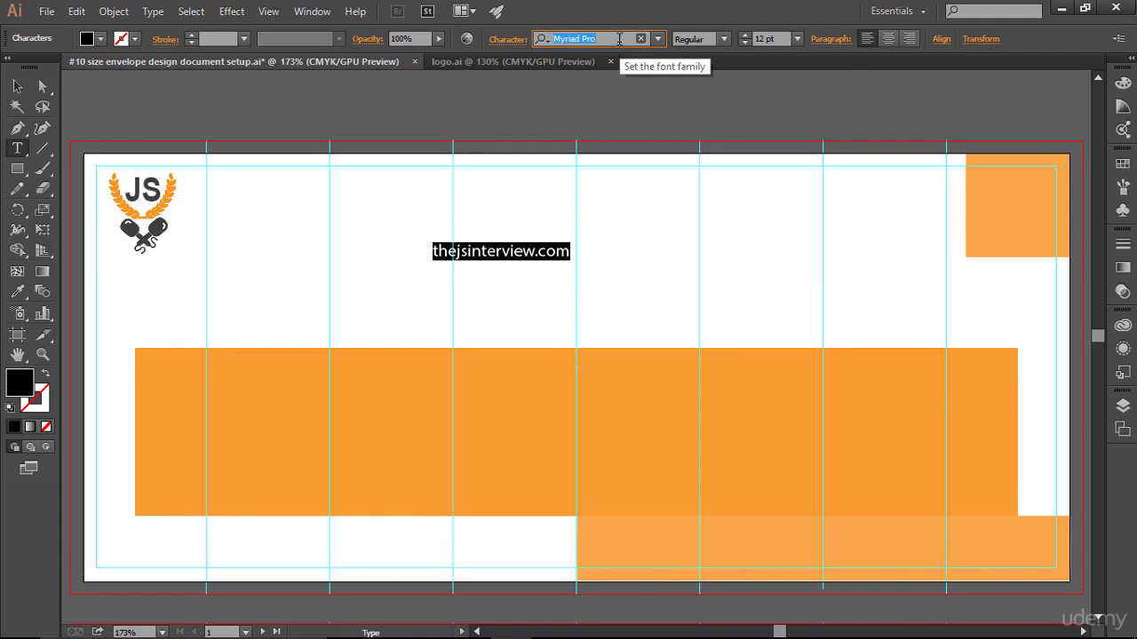
{"action": "type", "text": "Arial"}
{"action": "key", "text": "Down"}
{"action": "key", "text": "Down"}
{"action": "key", "text": "Down"}
{"action": "key", "text": "Down"}
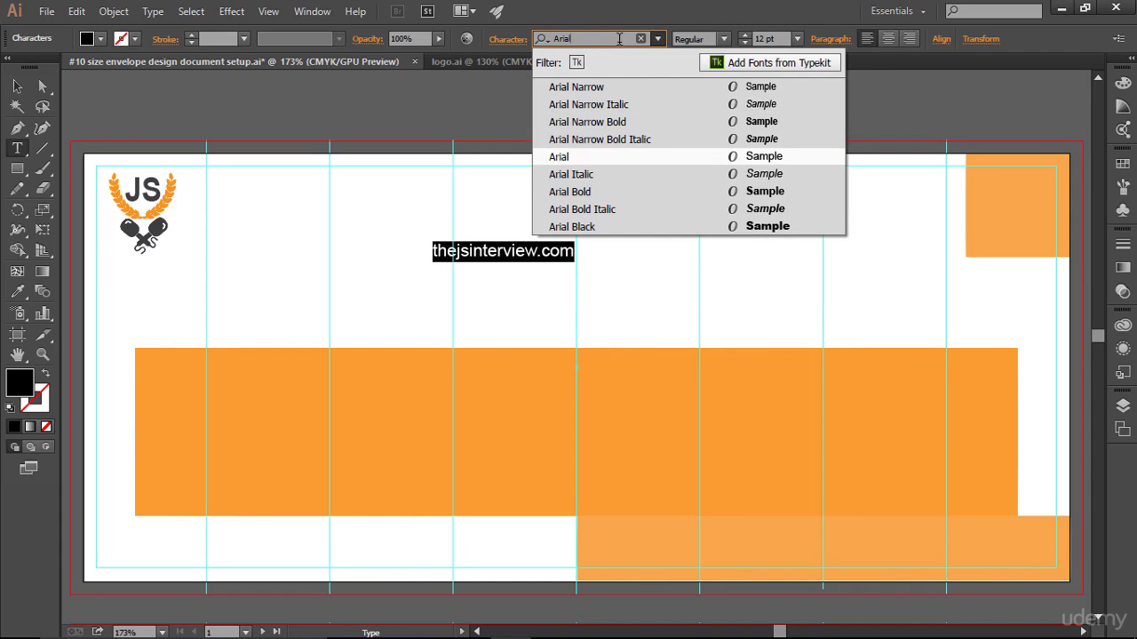
{"action": "key", "text": "Return"}
{"action": "left_click", "coordinate": [17, 86]}
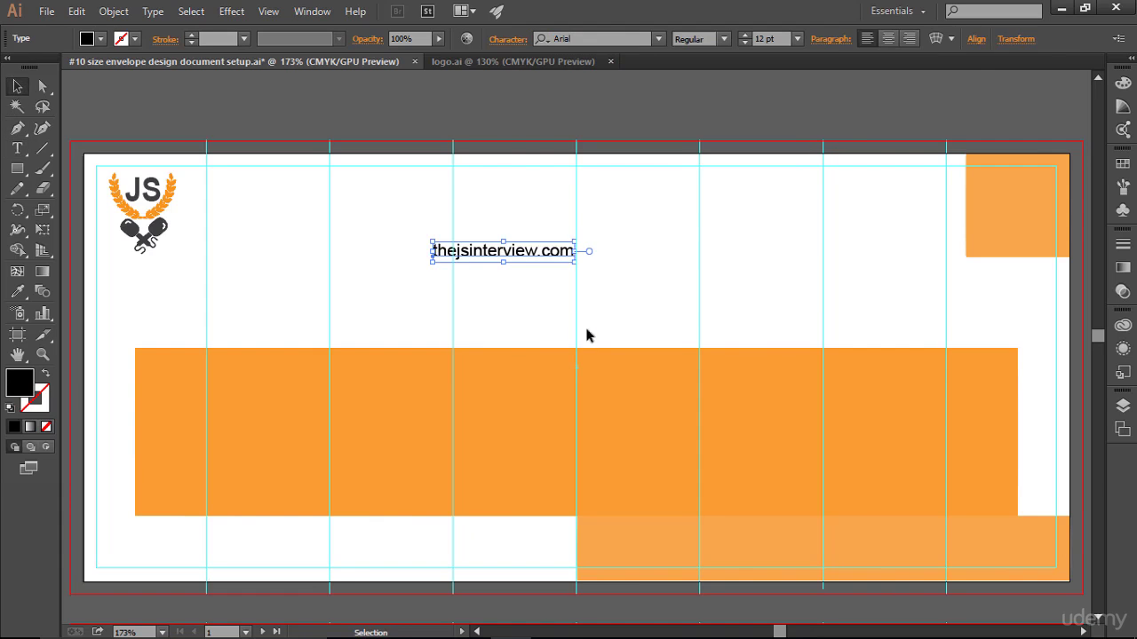
{"action": "left_click_drag", "start_coordinate": [471, 255], "coordinate": [254, 184]}
Align the address beside the JS logo and preview with guides hidden, then shown.
{"action": "left_click", "coordinate": [273, 243]}
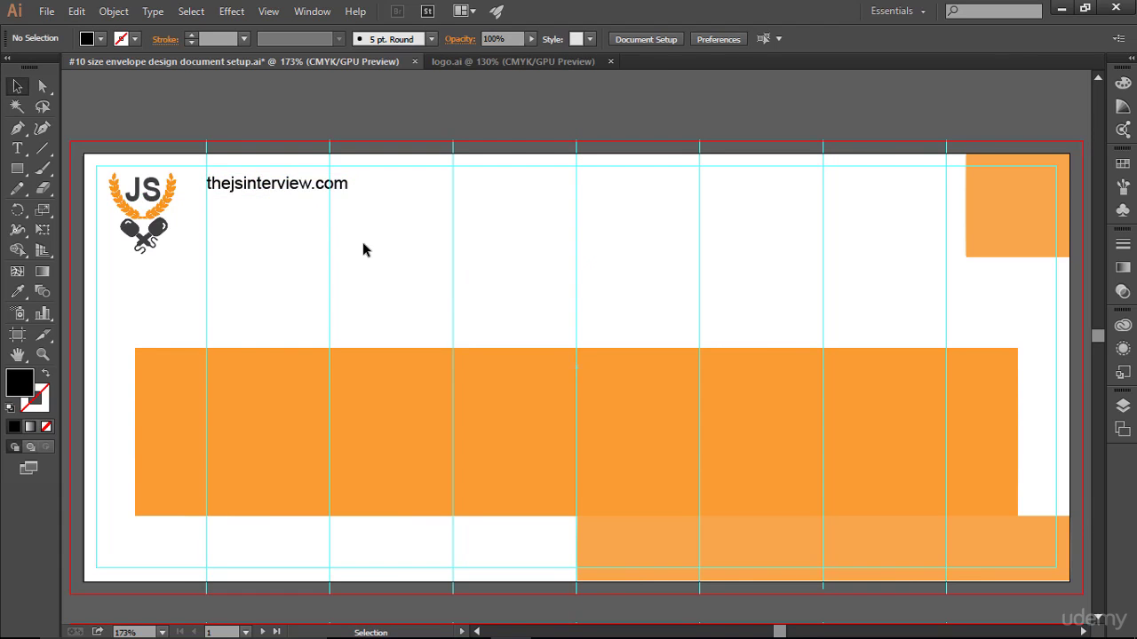
{"action": "left_click", "coordinate": [262, 186]}
{"action": "left_click", "coordinate": [421, 312]}
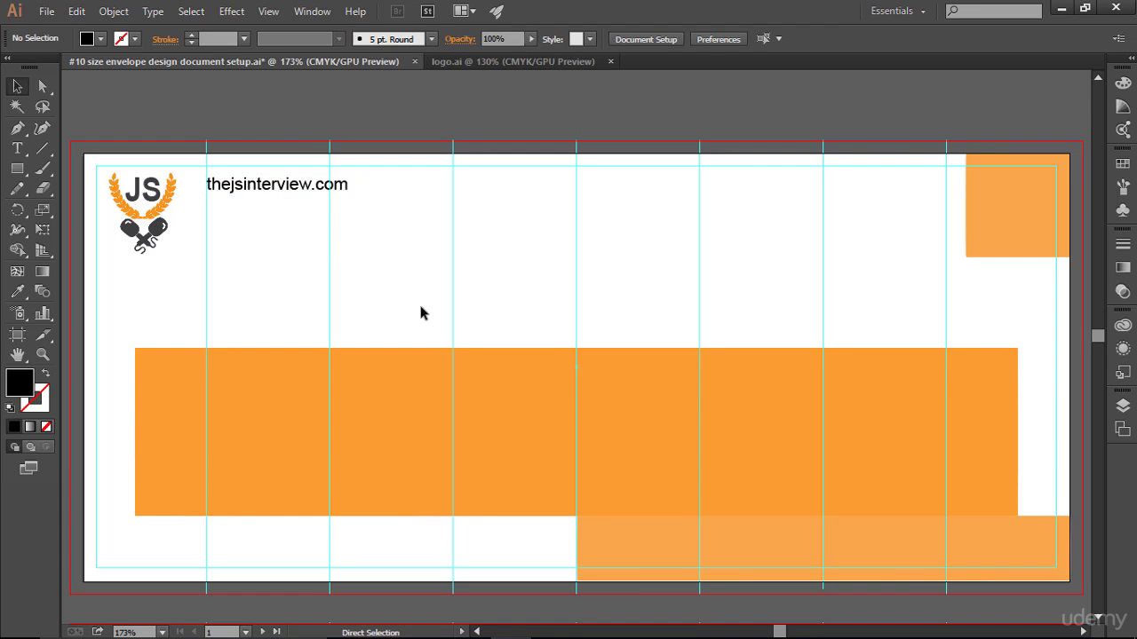
{"action": "key", "text": "ctrl+;"}
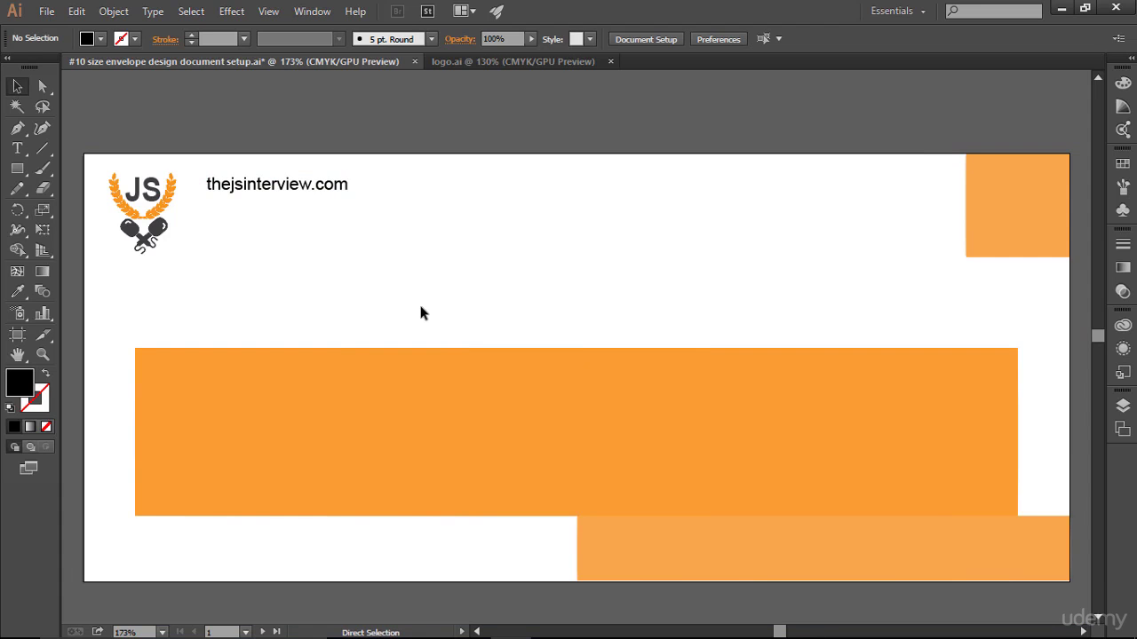
{"action": "key", "text": "ctrl+;"}
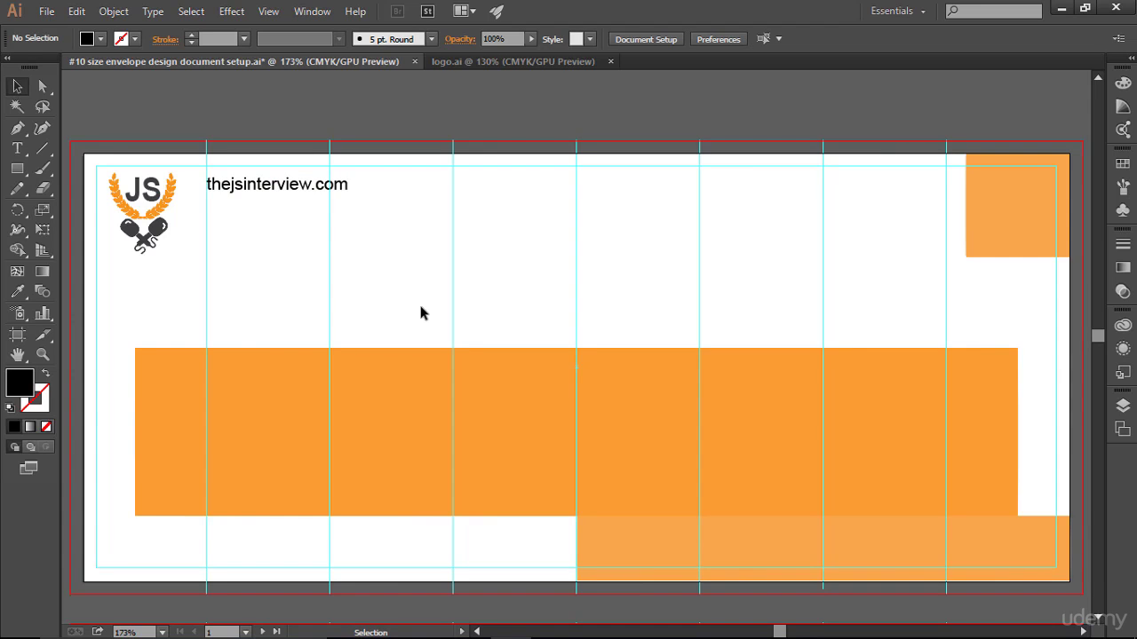
Nudge the address text slightly down and reselect it.
{"action": "left_click", "coordinate": [315, 194]}
{"action": "key", "text": "Down"}
{"action": "key", "text": "Down"}
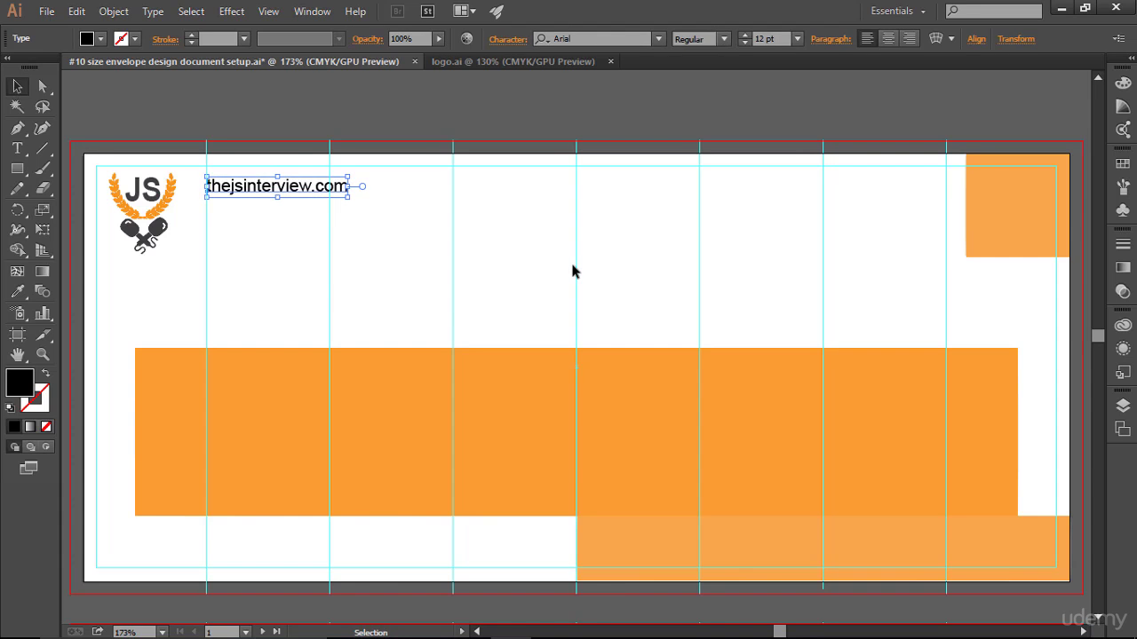
{"action": "left_click", "coordinate": [338, 213]}
{"action": "left_click", "coordinate": [323, 193]}
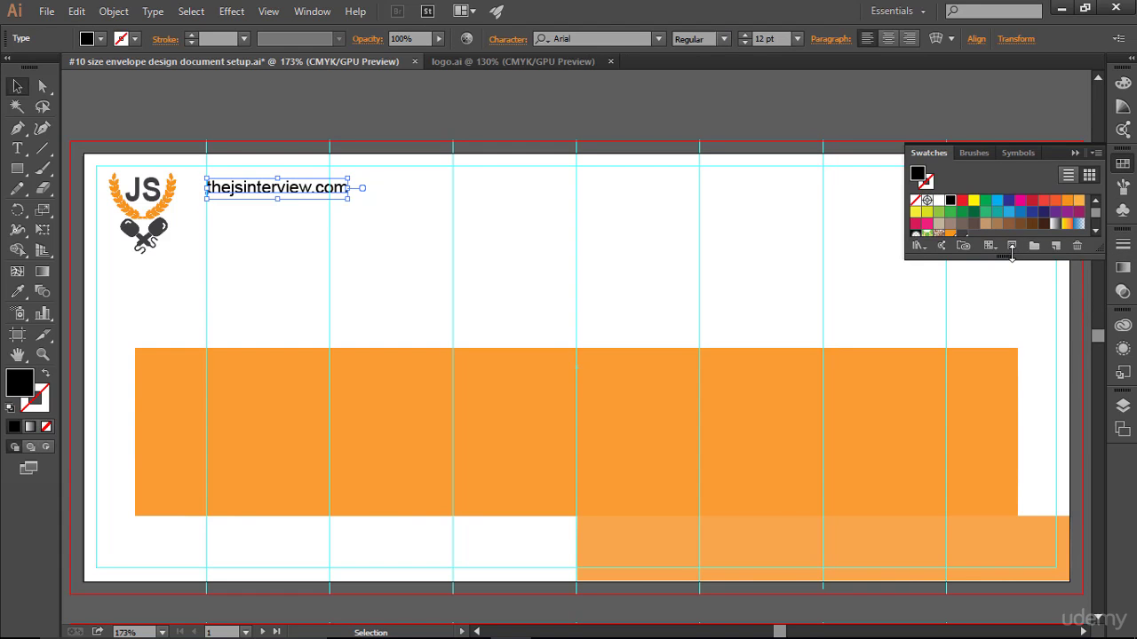
Delete all unused swatches from the Swatches panel.
{"action": "left_click_drag", "start_coordinate": [1010, 257], "coordinate": [1029, 342]}
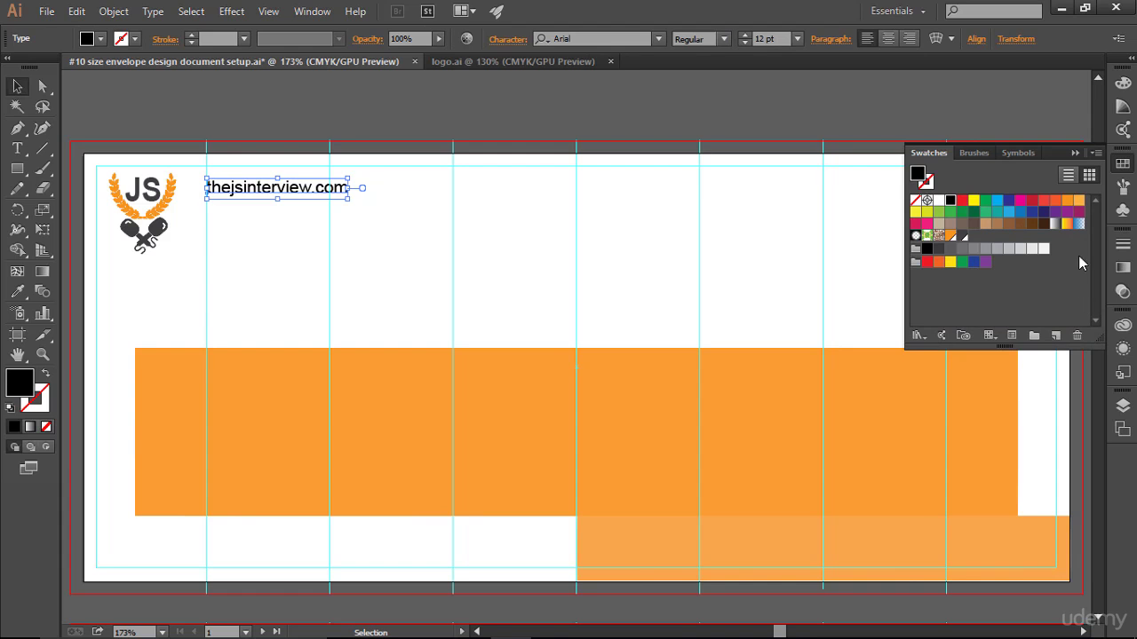
{"action": "left_click", "coordinate": [1097, 154]}
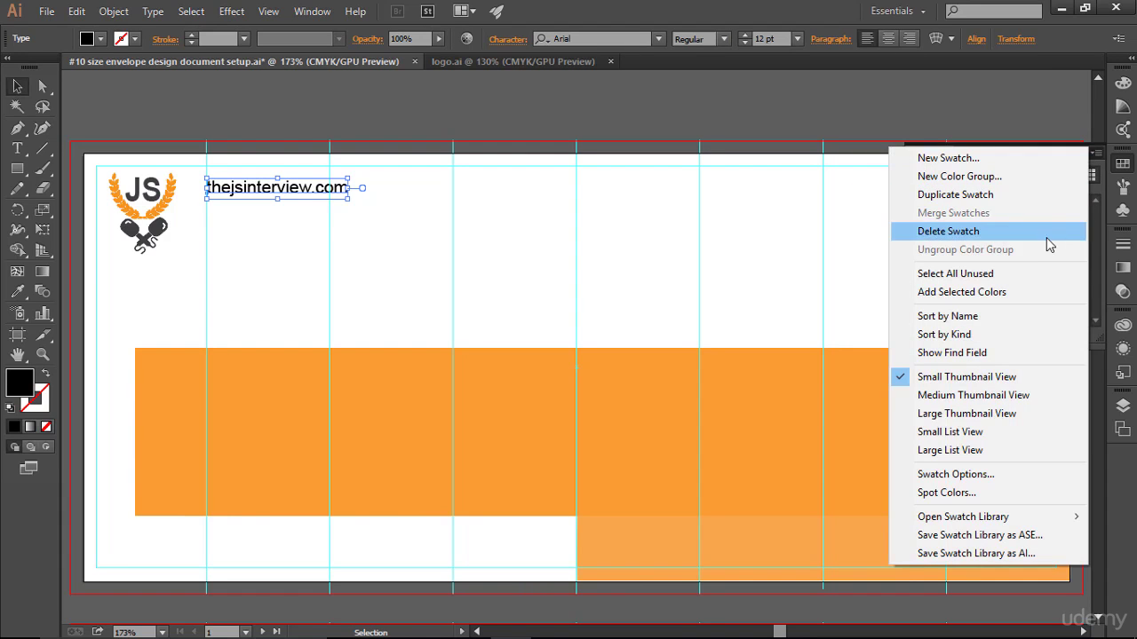
{"action": "left_click", "coordinate": [1029, 281]}
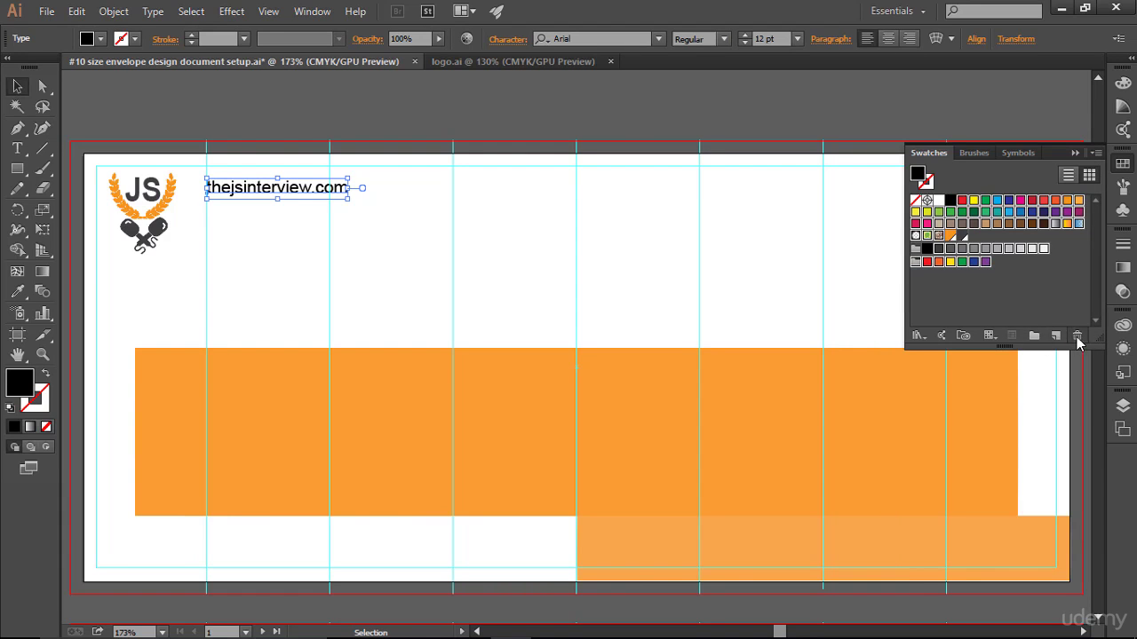
{"action": "left_click", "coordinate": [1077, 336]}
{"action": "left_click", "coordinate": [550, 349]}
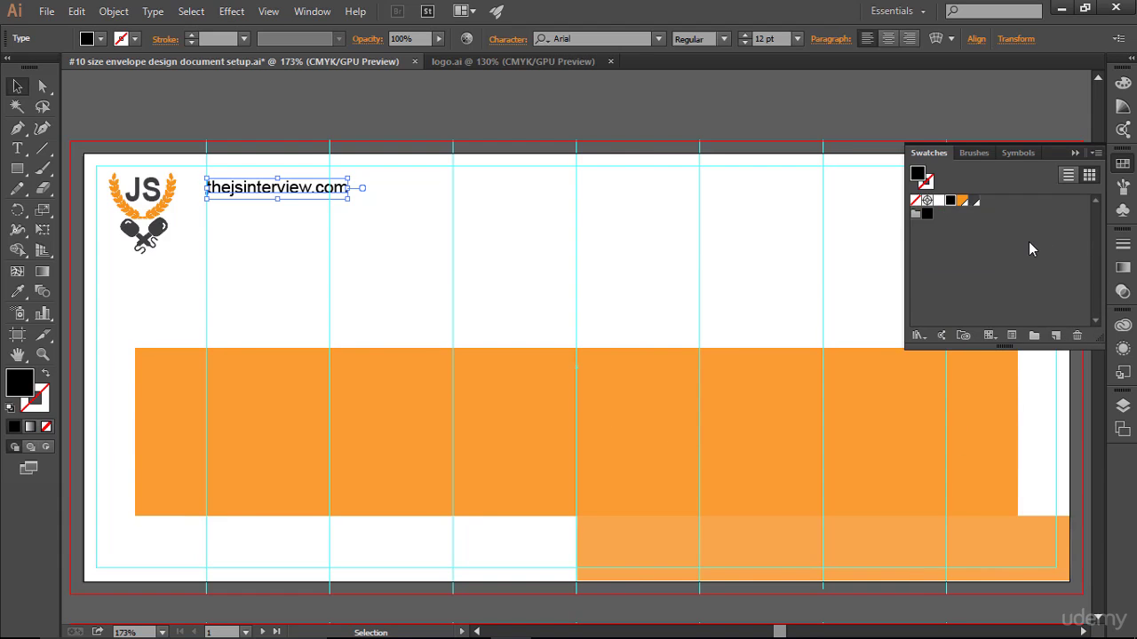
Fill the URL text dark grey, preview without guides, then make it black.
{"action": "left_click", "coordinate": [975, 201]}
{"action": "left_click", "coordinate": [544, 315]}
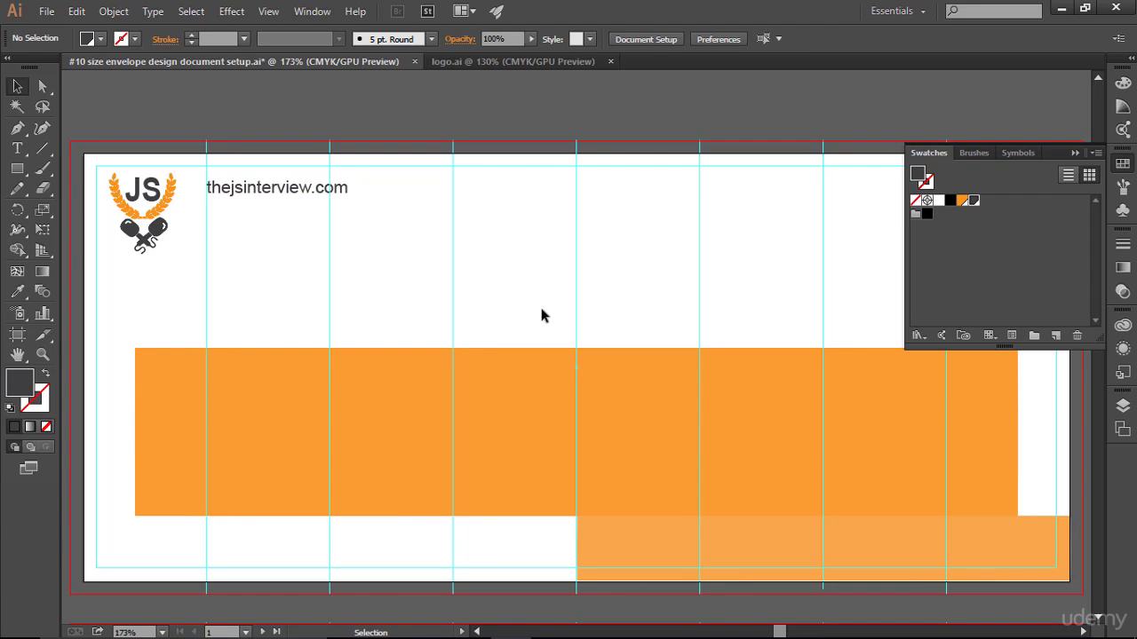
{"action": "key", "text": "ctrl+semicolon"}
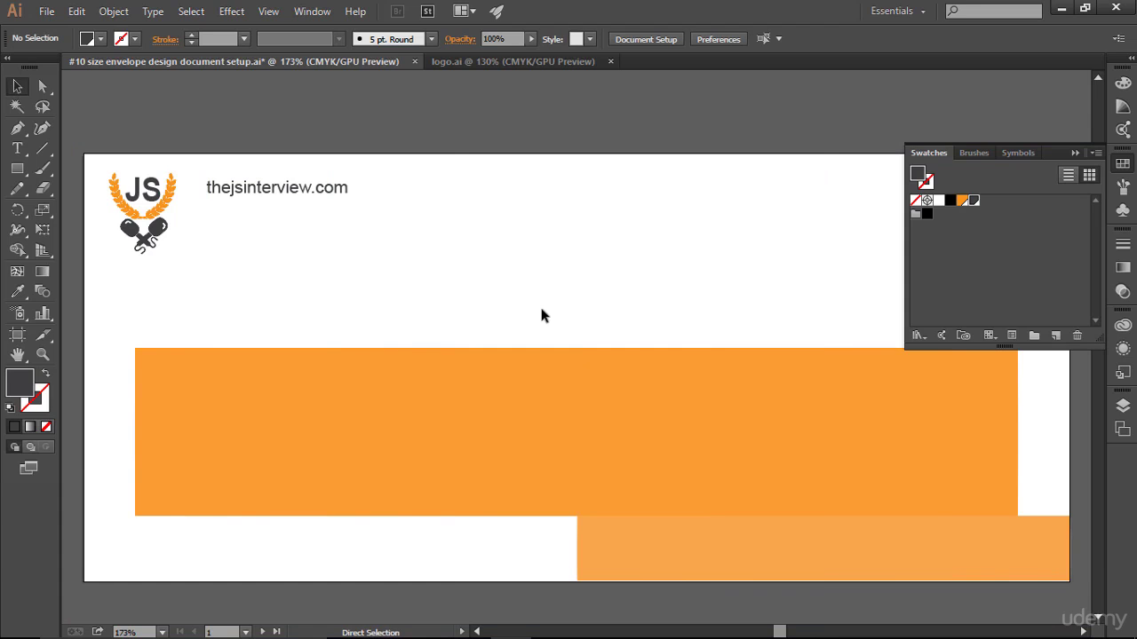
{"action": "key", "text": "ctrl+semicolon"}
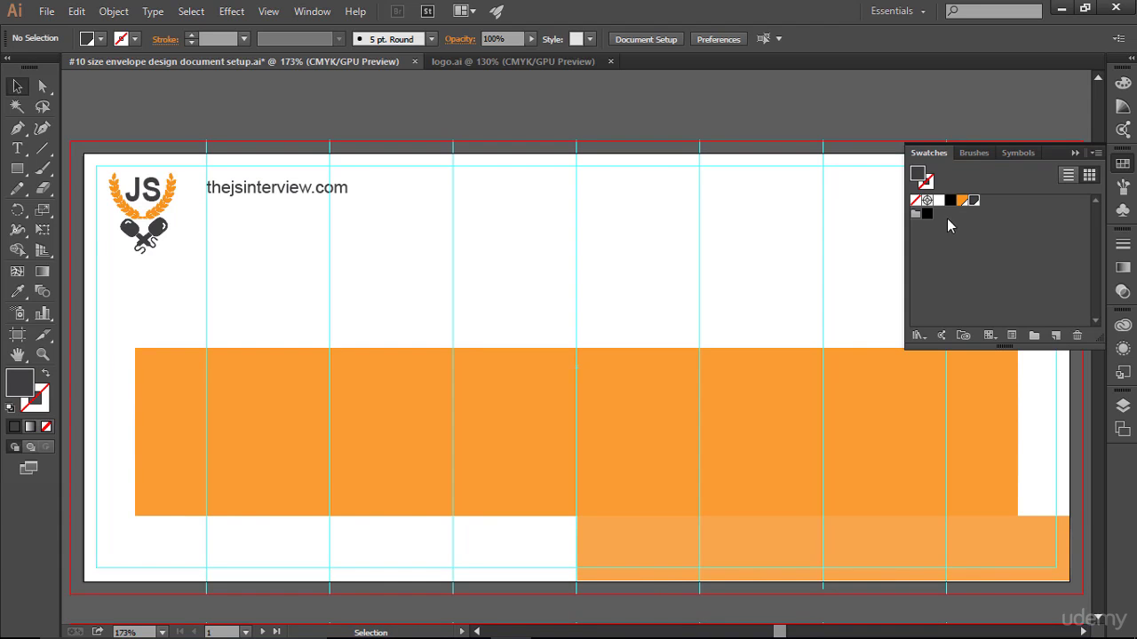
{"action": "left_click", "coordinate": [241, 192]}
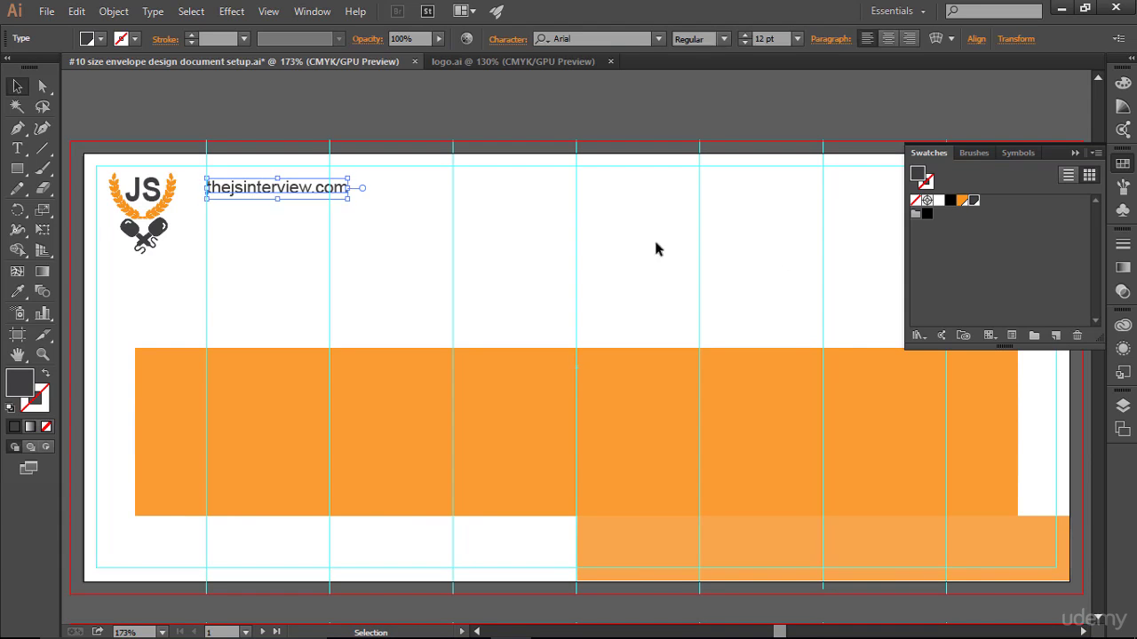
{"action": "left_click", "coordinate": [950, 200]}
{"action": "left_click", "coordinate": [1074, 153]}
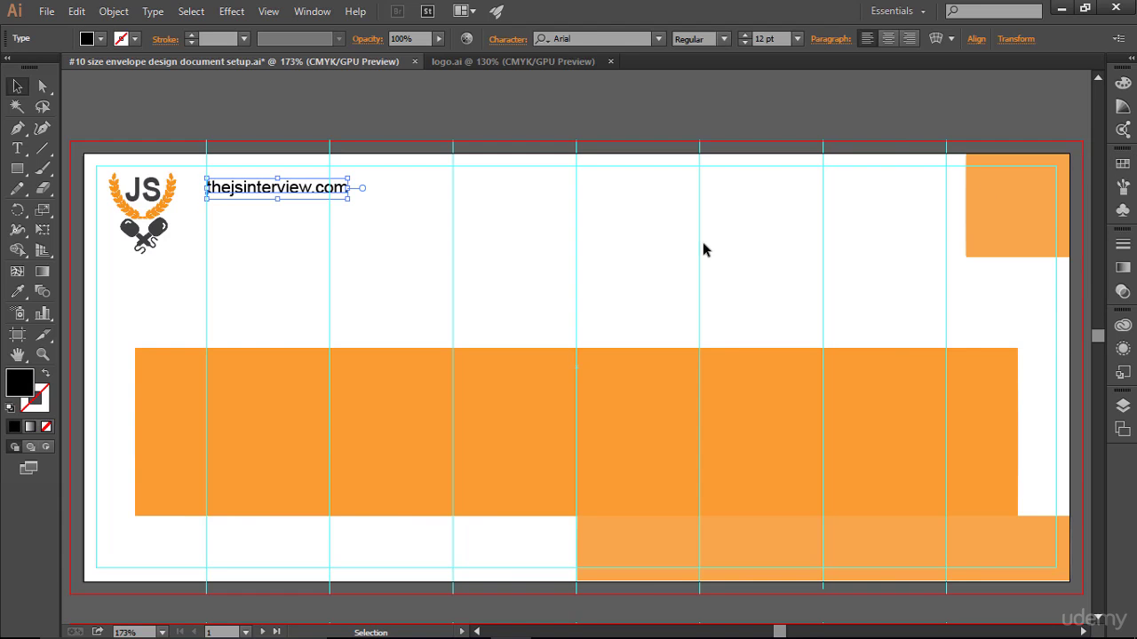
{"action": "left_click", "coordinate": [864, 336]}
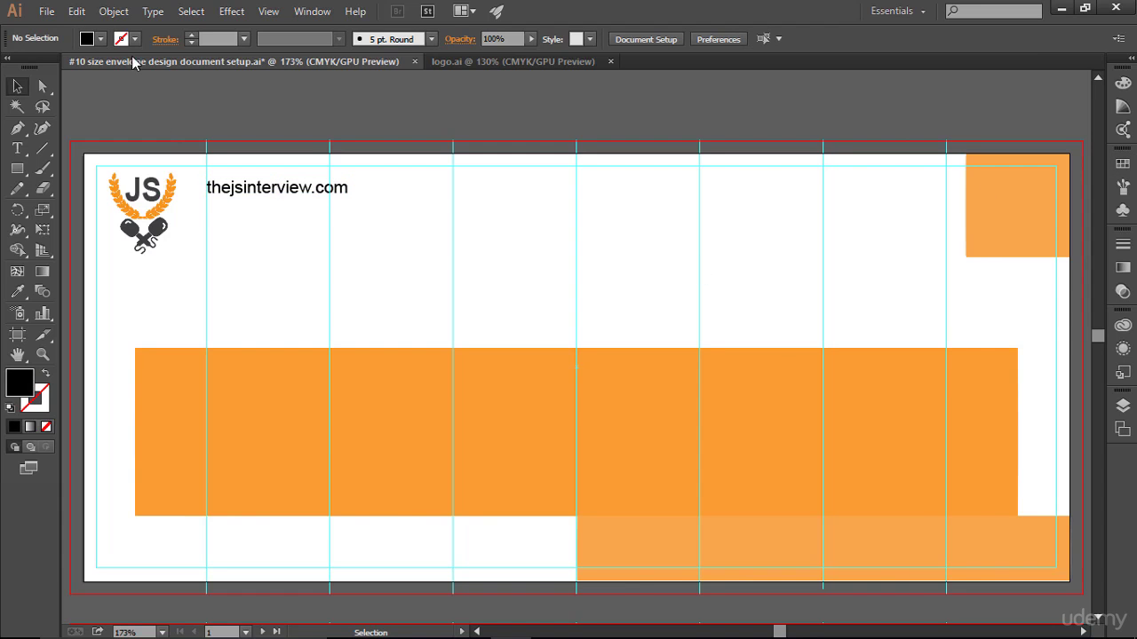
Type the tagline 'An interview based javascript course' below the web address.
{"action": "left_click", "coordinate": [23, 156]}
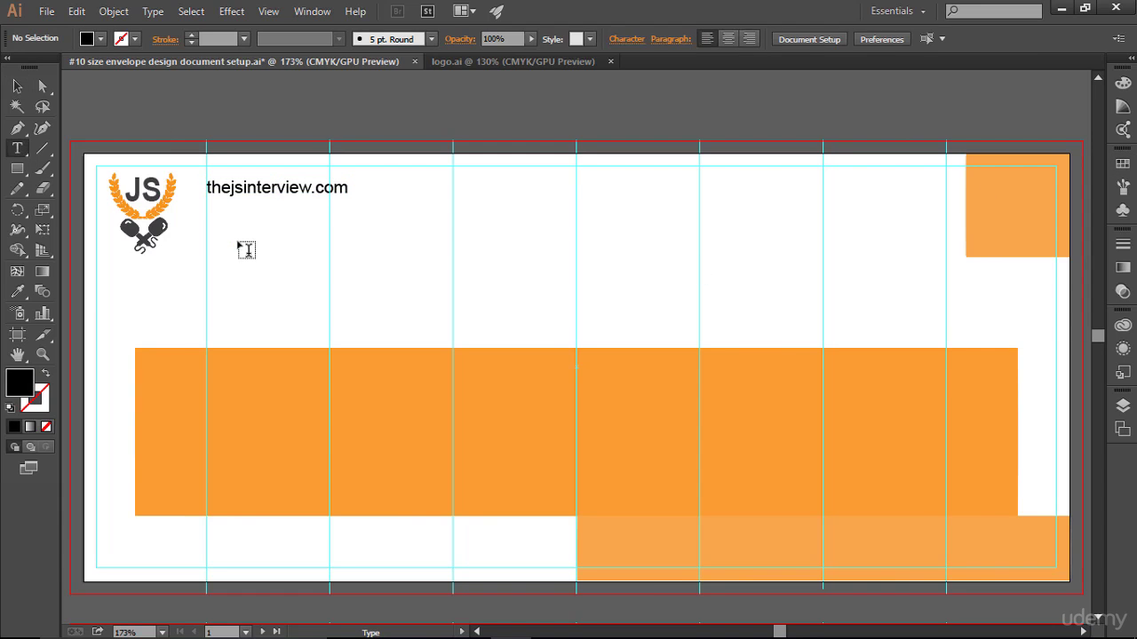
{"action": "left_click", "coordinate": [219, 228]}
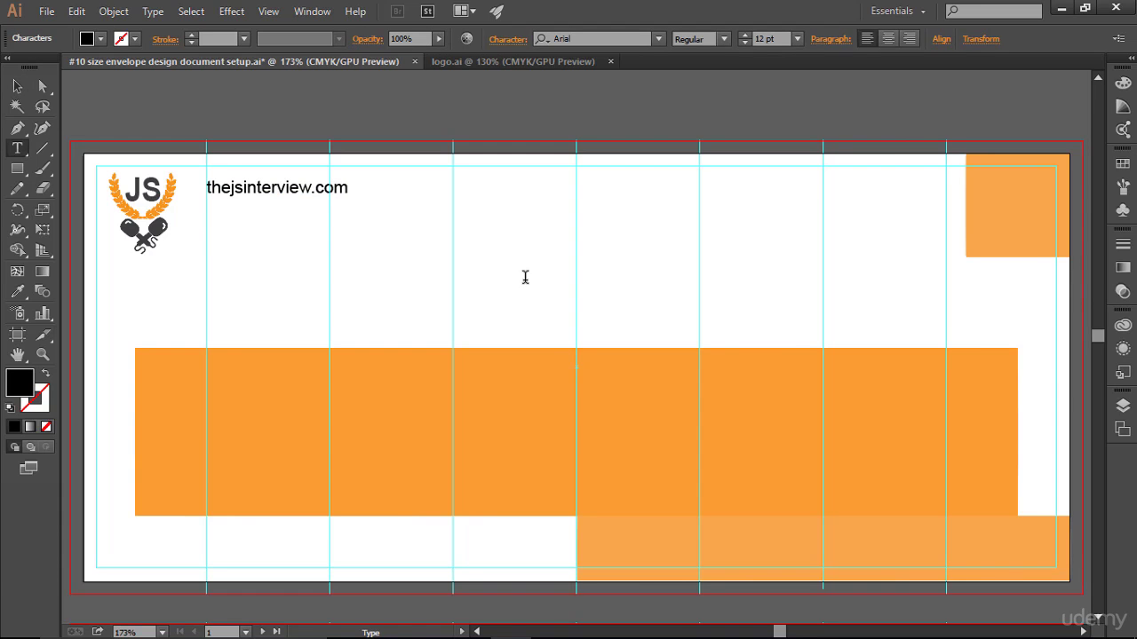
{"action": "type", "text": "An interview ba"}
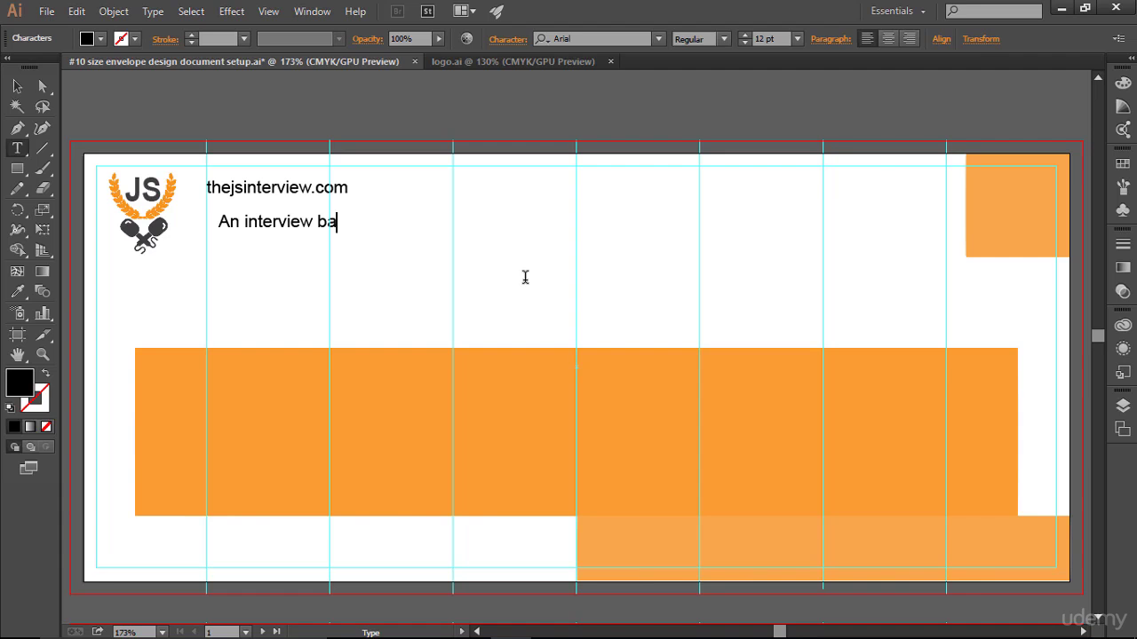
{"action": "type", "text": "sed javascrip"}
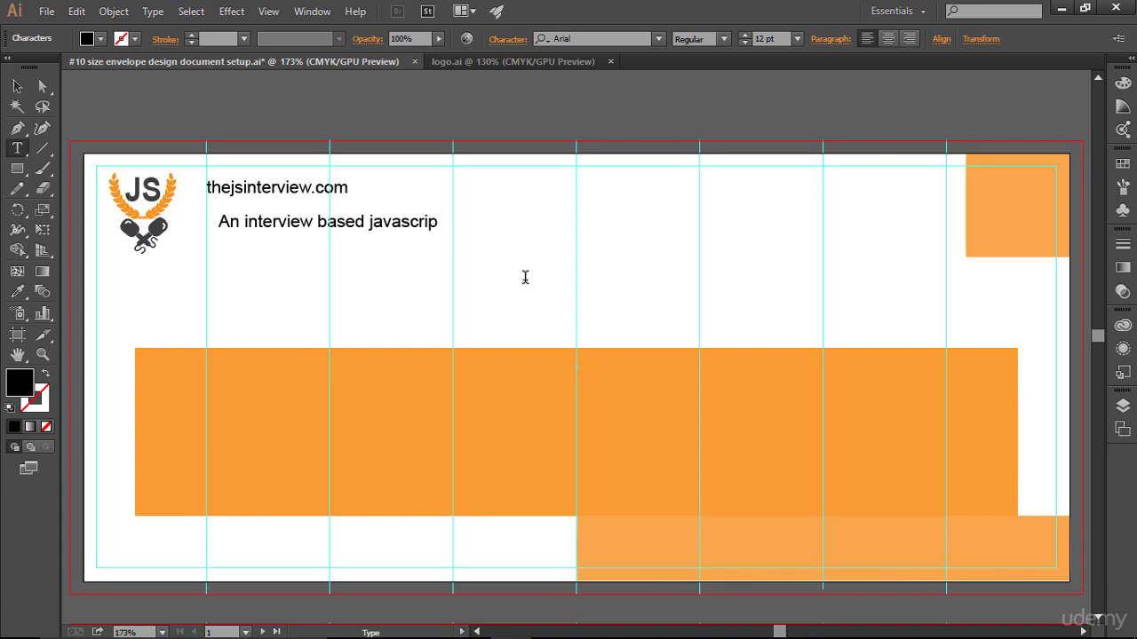
{"action": "type", "text": "t course"}
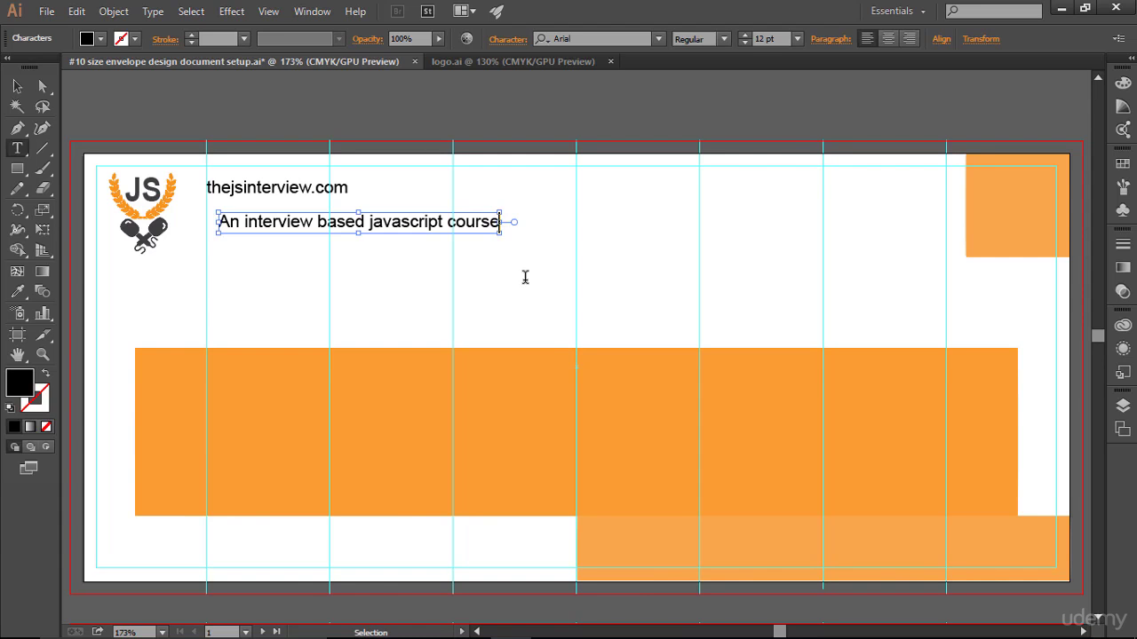
Set the tagline font to Segoe Script.
{"action": "key", "text": "ctrl+a"}
{"action": "left_click", "coordinate": [615, 41]}
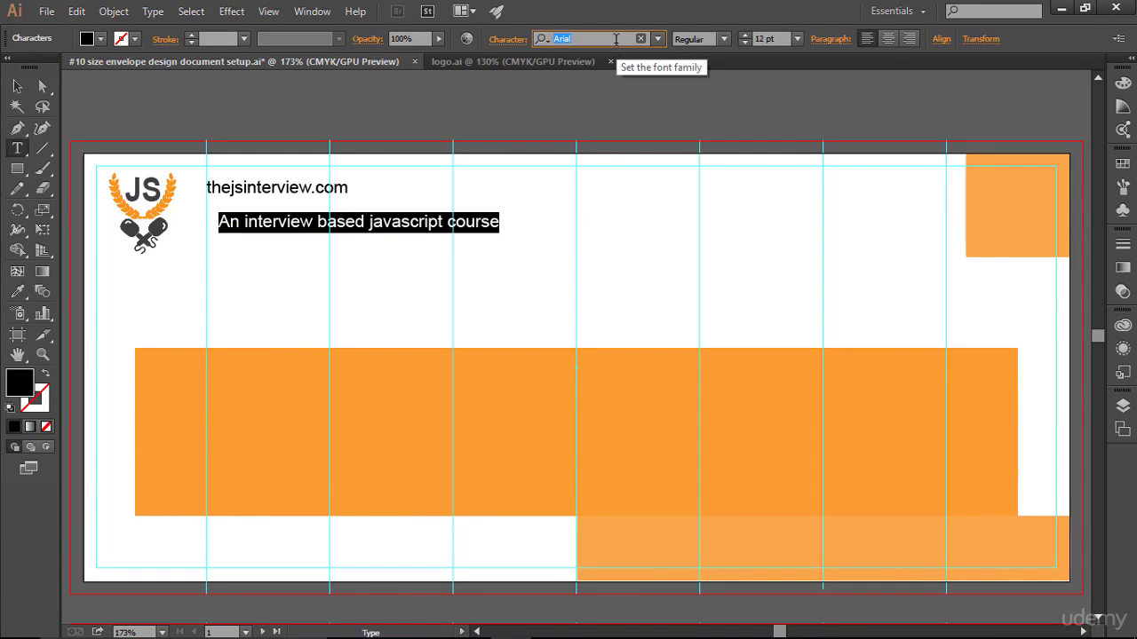
{"action": "type", "text": "Sego"}
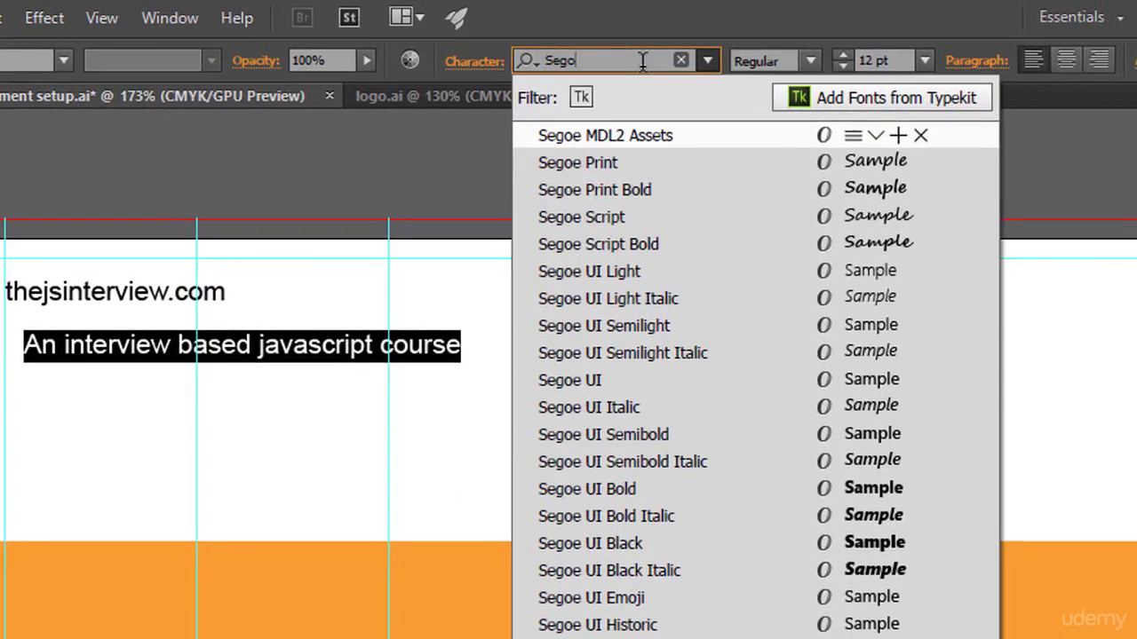
{"action": "left_click", "coordinate": [665, 219]}
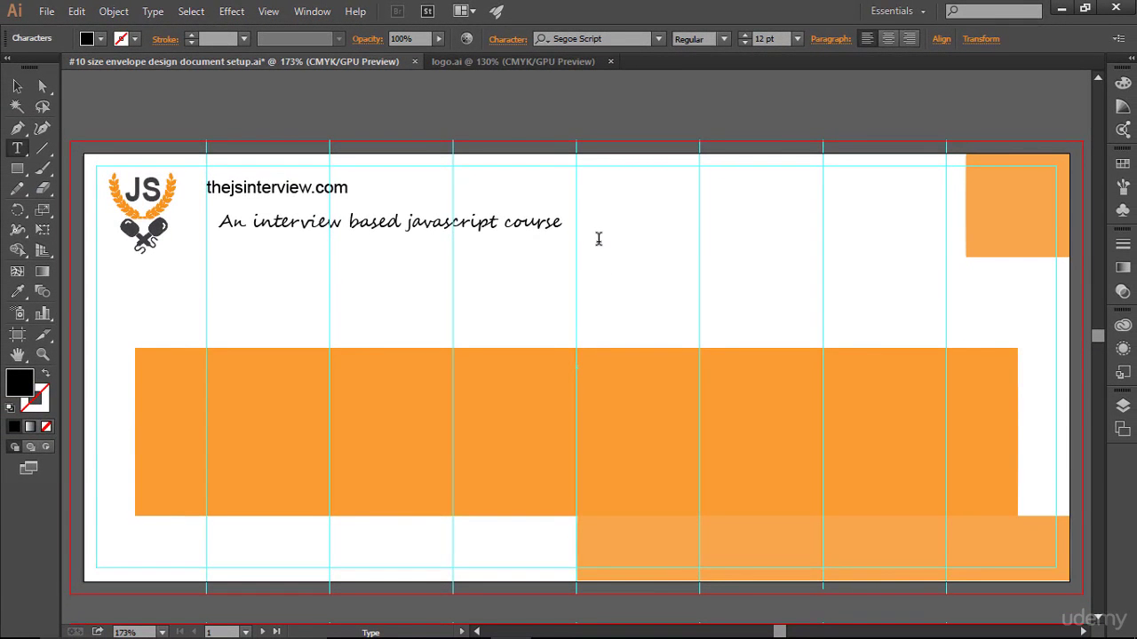
Reduce the tagline to 8 pt and position it under the web address.
{"action": "key", "text": "ctrl+a"}
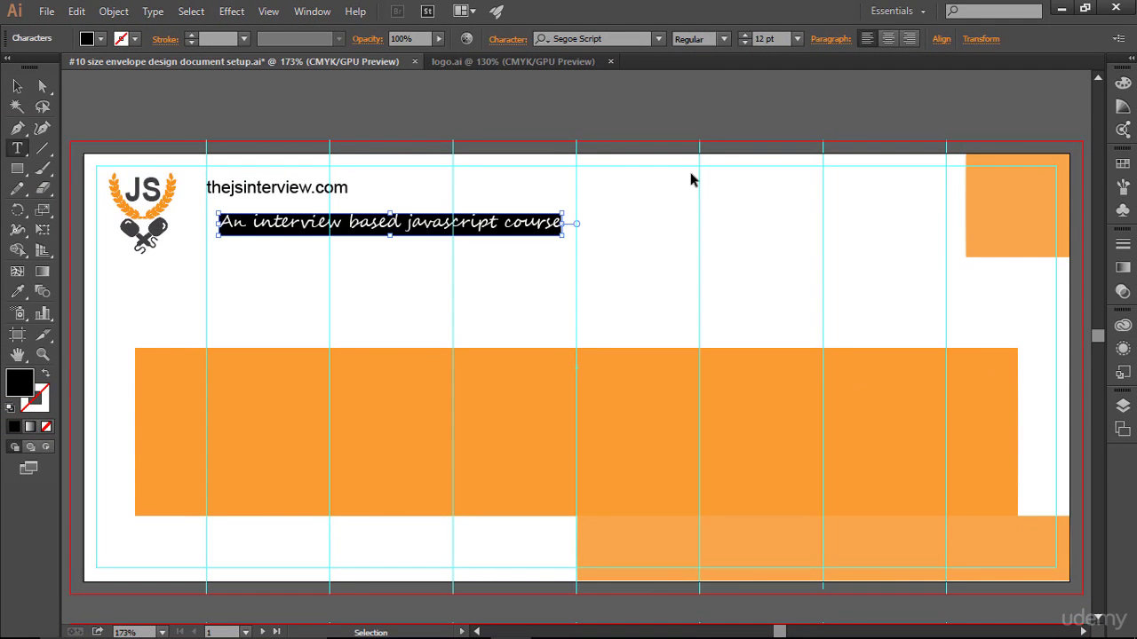
{"action": "left_click", "coordinate": [743, 46]}
{"action": "left_click", "coordinate": [743, 45]}
{"action": "left_click", "coordinate": [744, 46]}
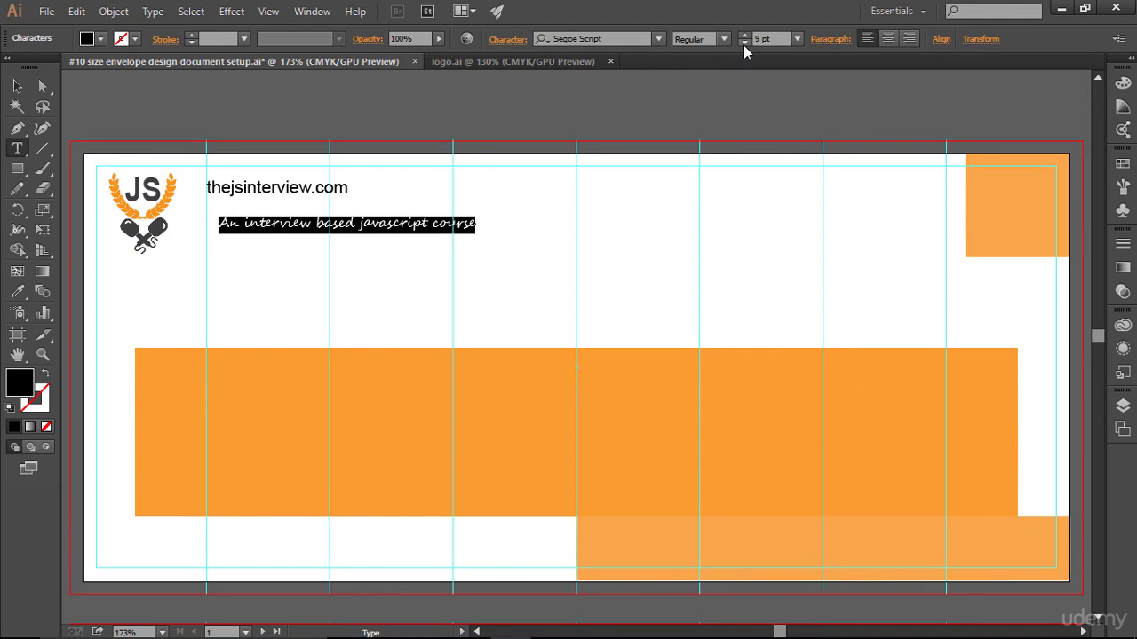
{"action": "left_click", "coordinate": [743, 45]}
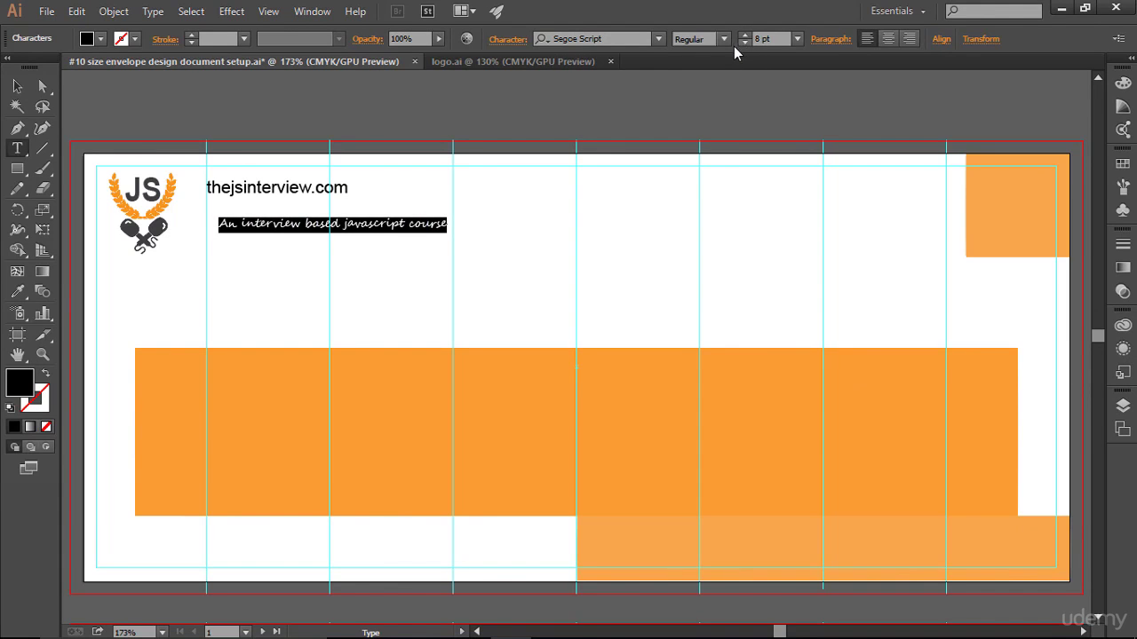
{"action": "left_click", "coordinate": [18, 87]}
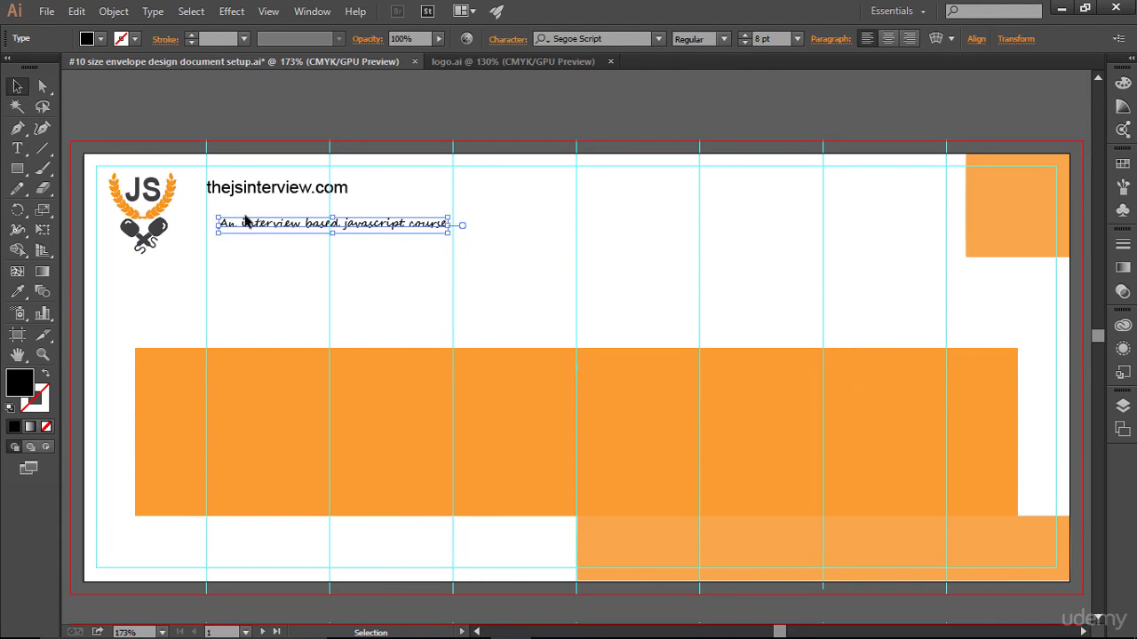
{"action": "left_click_drag", "start_coordinate": [252, 227], "coordinate": [239, 216]}
{"action": "left_click", "coordinate": [693, 290]}
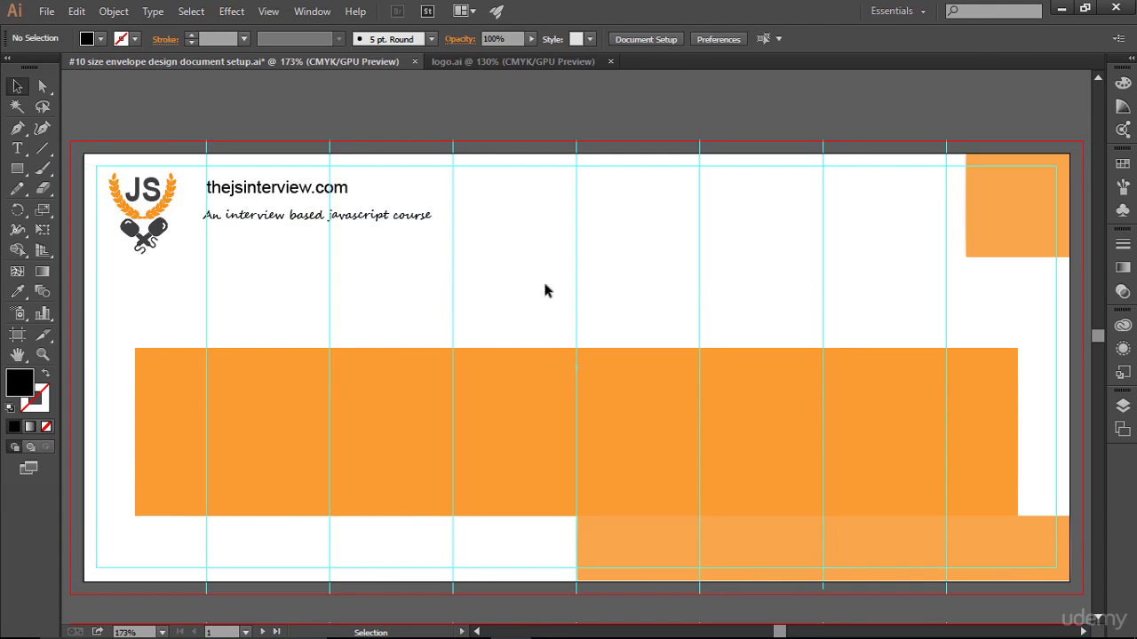
{"action": "left_click", "coordinate": [337, 218]}
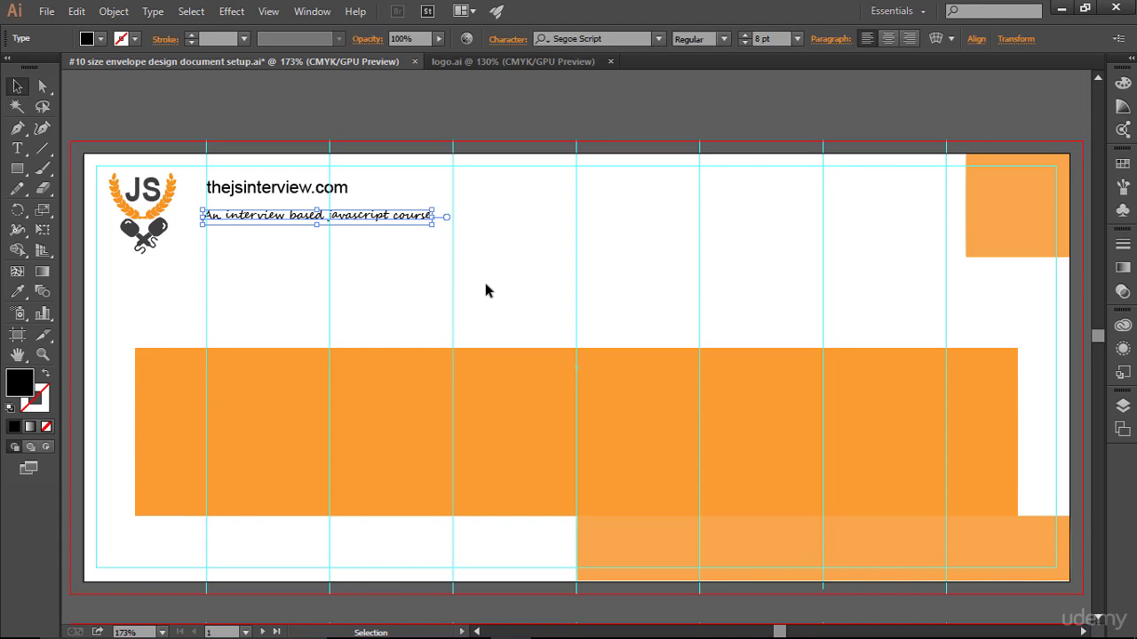
{"action": "key", "text": "Down"}
{"action": "key", "text": "Down"}
{"action": "key", "text": "Down"}
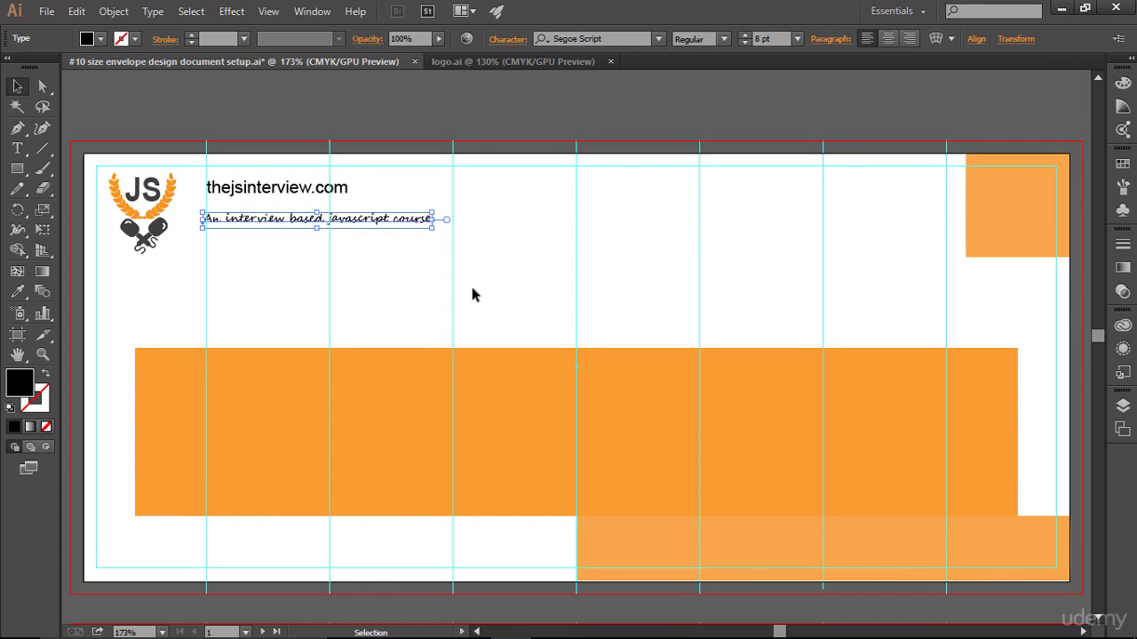
Nudge the URL text down and enlarge it from 12 to 13 pt.
{"action": "left_click", "coordinate": [344, 190]}
{"action": "key", "text": "Down"}
{"action": "key", "text": "Down"}
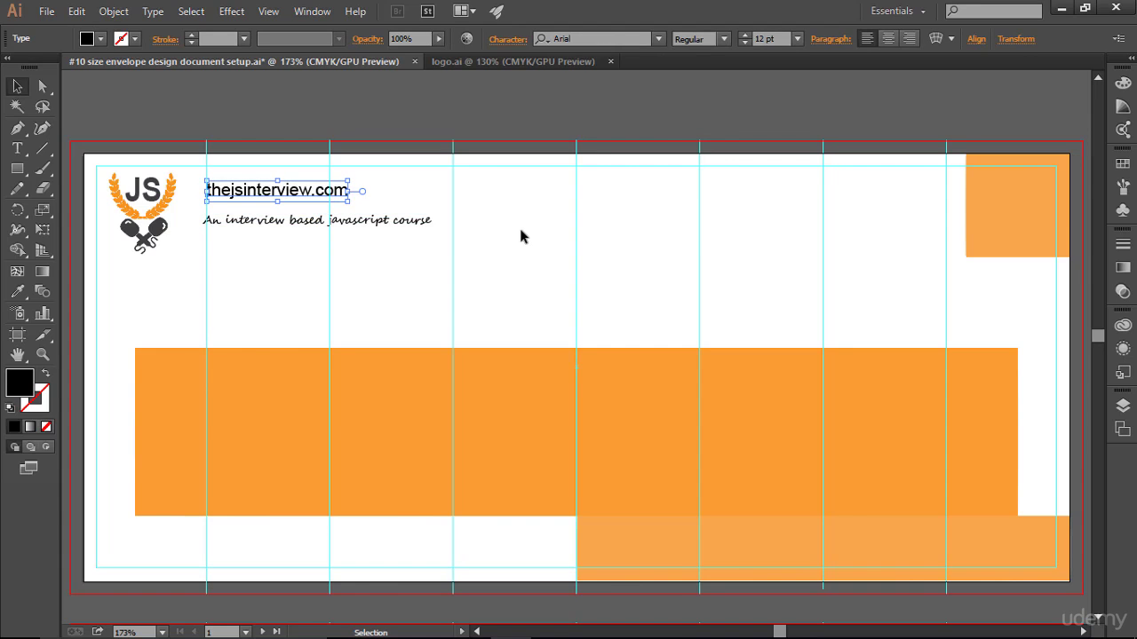
{"action": "left_click", "coordinate": [746, 36]}
{"action": "left_click", "coordinate": [657, 234]}
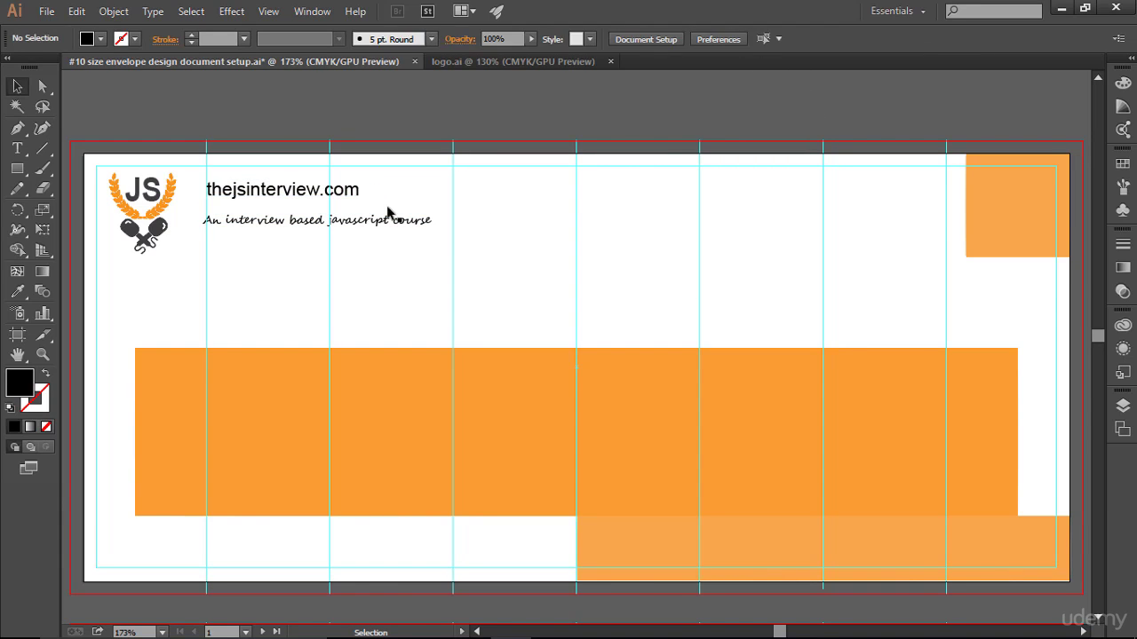
{"action": "key", "text": "ctrl+z"}
Nudge the tagline up slightly and preview the layout with guides hidden.
{"action": "left_click", "coordinate": [450, 244]}
{"action": "left_click", "coordinate": [329, 222]}
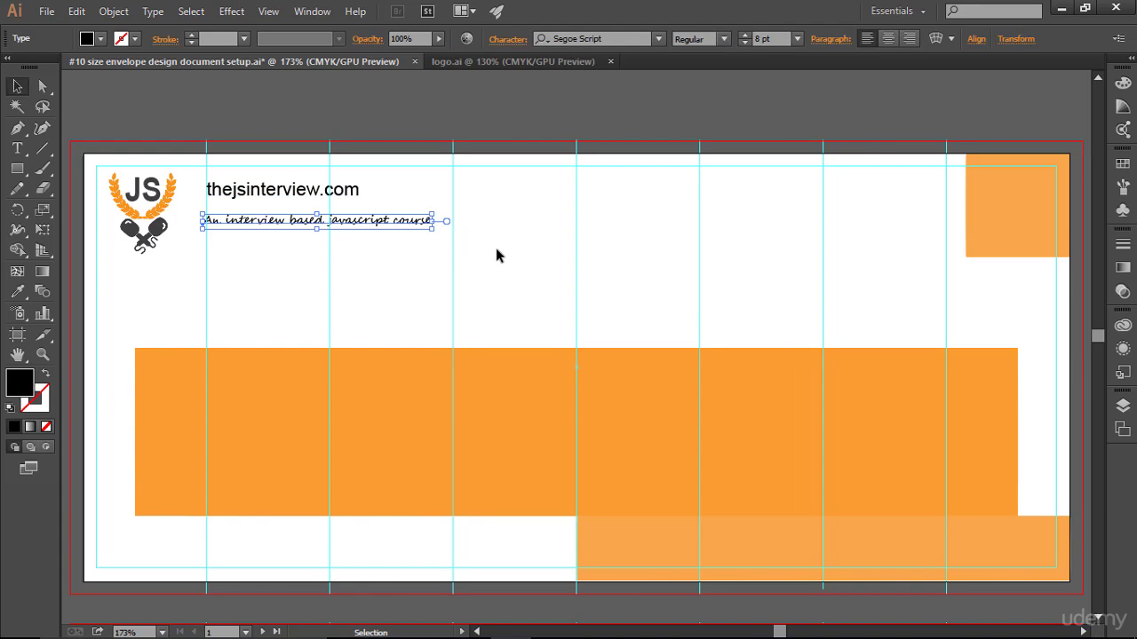
{"action": "key", "text": "Up"}
{"action": "left_click", "coordinate": [502, 256]}
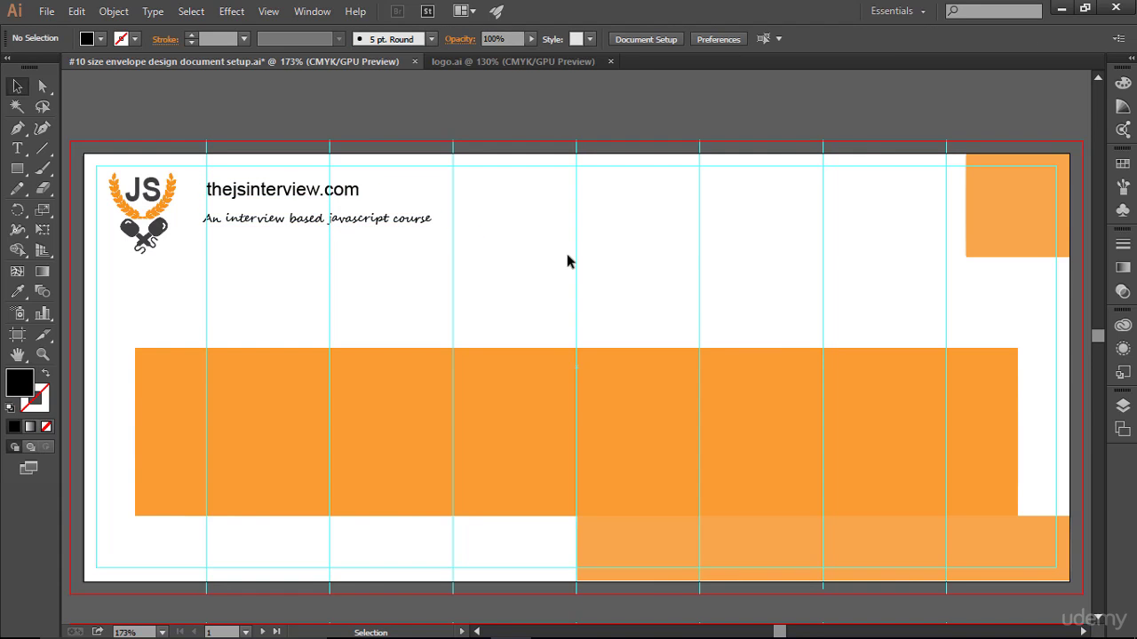
{"action": "key", "text": "ctrl+semicolon"}
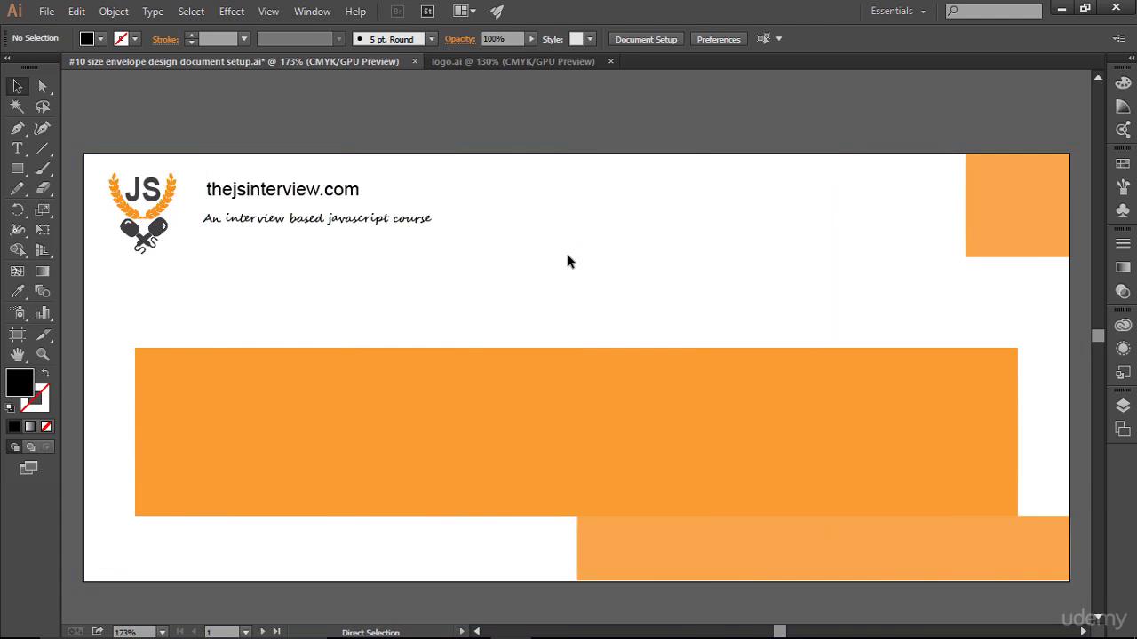
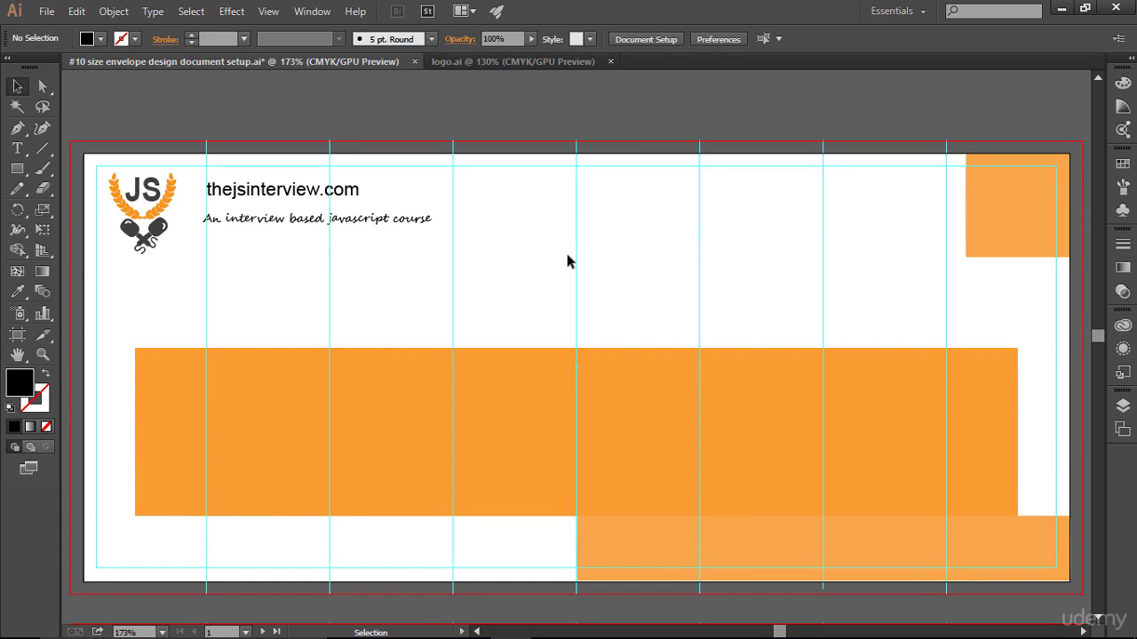
Give the script tagline a grey fill from the swatches.
{"action": "left_click", "coordinate": [417, 220]}
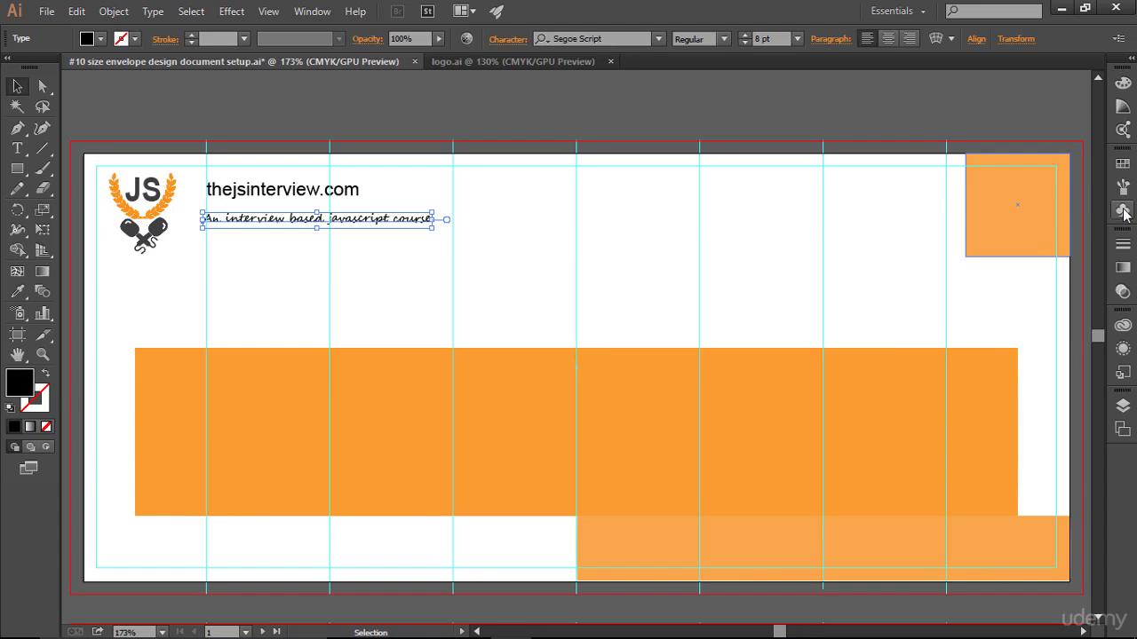
{"action": "left_click", "coordinate": [1122, 163]}
{"action": "left_click", "coordinate": [975, 204]}
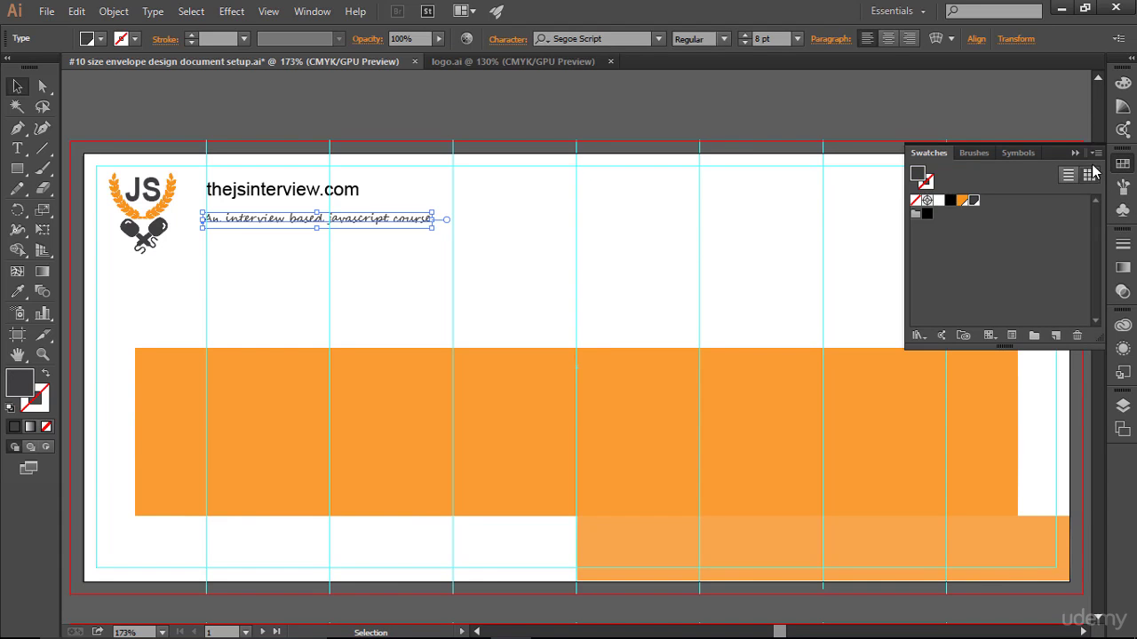
{"action": "left_click", "coordinate": [1075, 153]}
{"action": "left_click", "coordinate": [791, 236]}
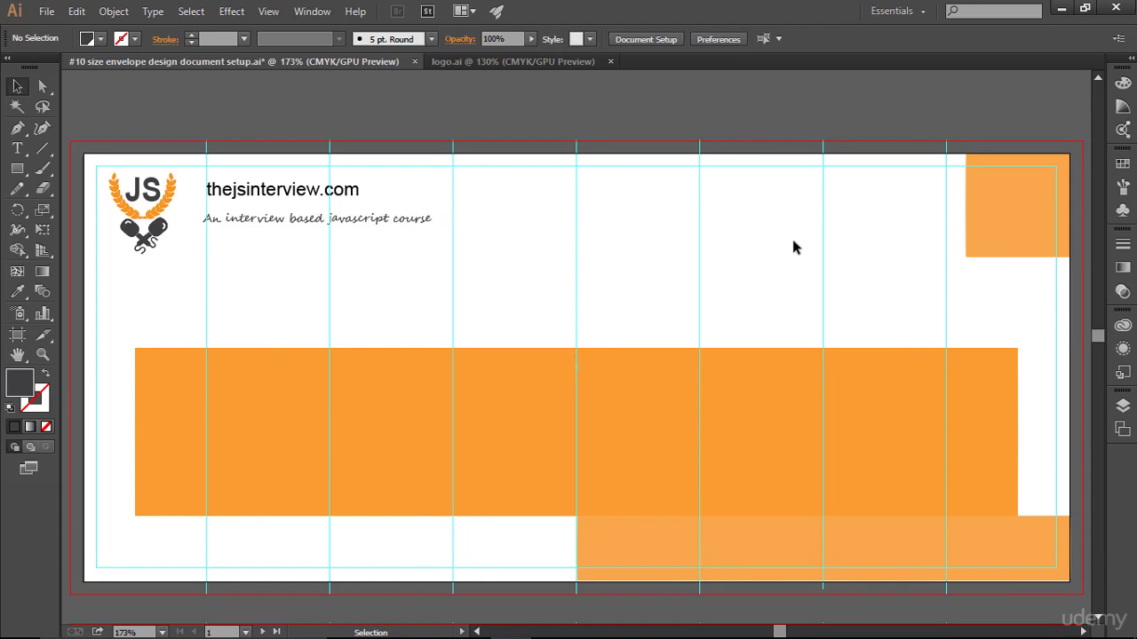
Nudge the JS logo slightly right and preview the envelope without guides.
{"action": "left_click", "coordinate": [383, 221]}
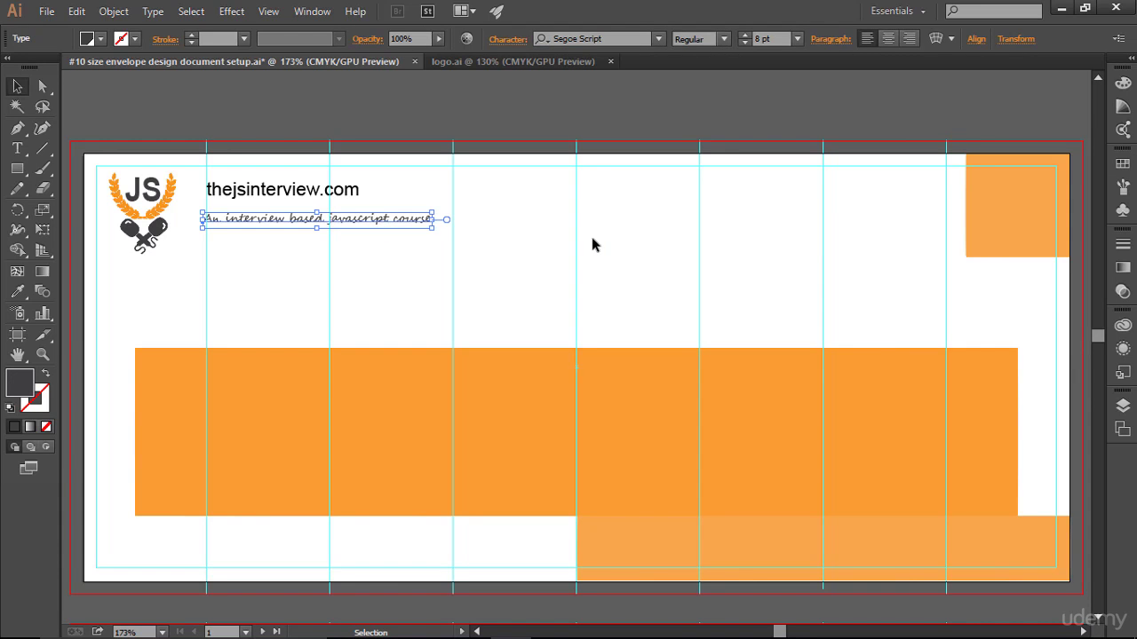
{"action": "key", "text": "ctrl+alt+bracketleft"}
{"action": "key", "text": "Right"}
{"action": "key", "text": "Right"}
{"action": "left_click", "coordinate": [591, 283]}
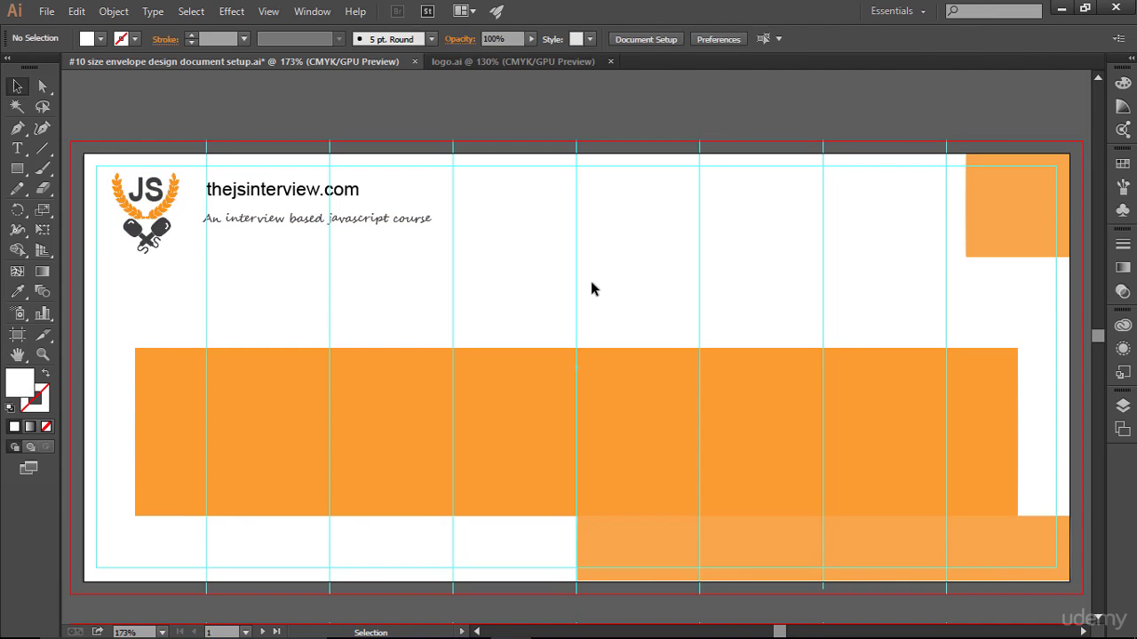
{"action": "key", "text": "ctrl+semicolon"}
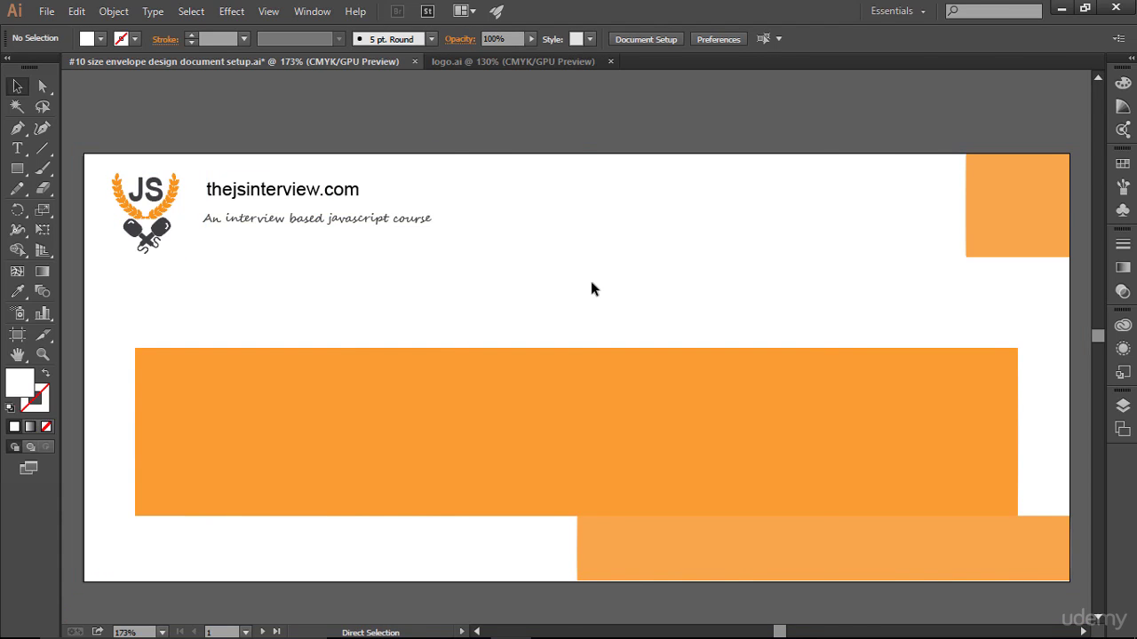
{"action": "key", "text": "ctrl+semicolon"}
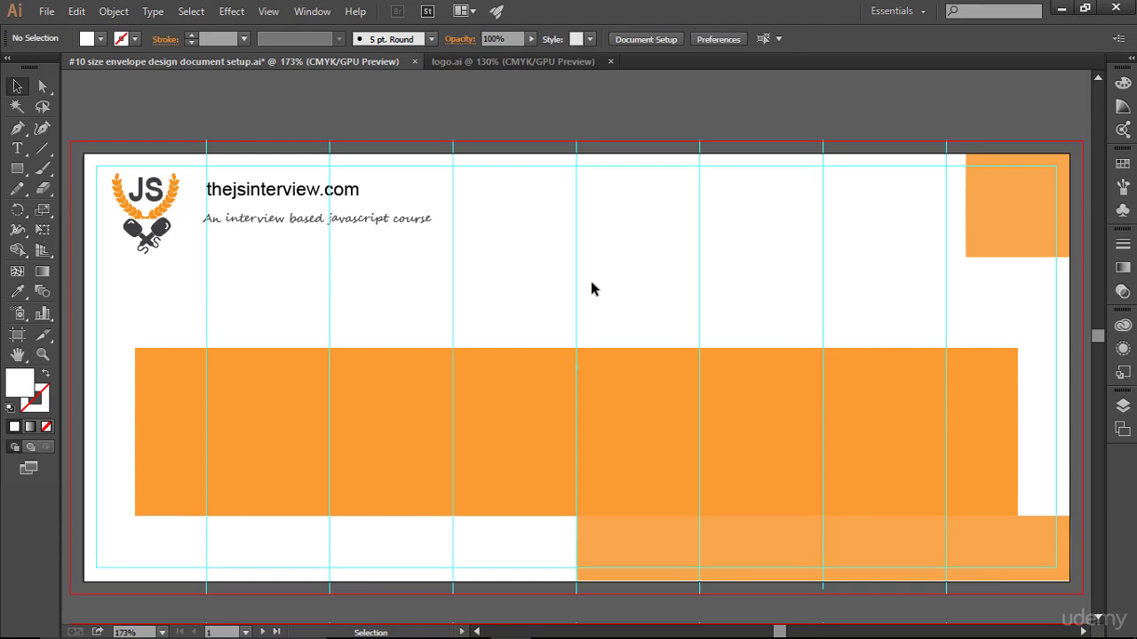
{"action": "scroll", "coordinate": [591, 282], "scroll_direction": "down", "scroll_amount": 1}
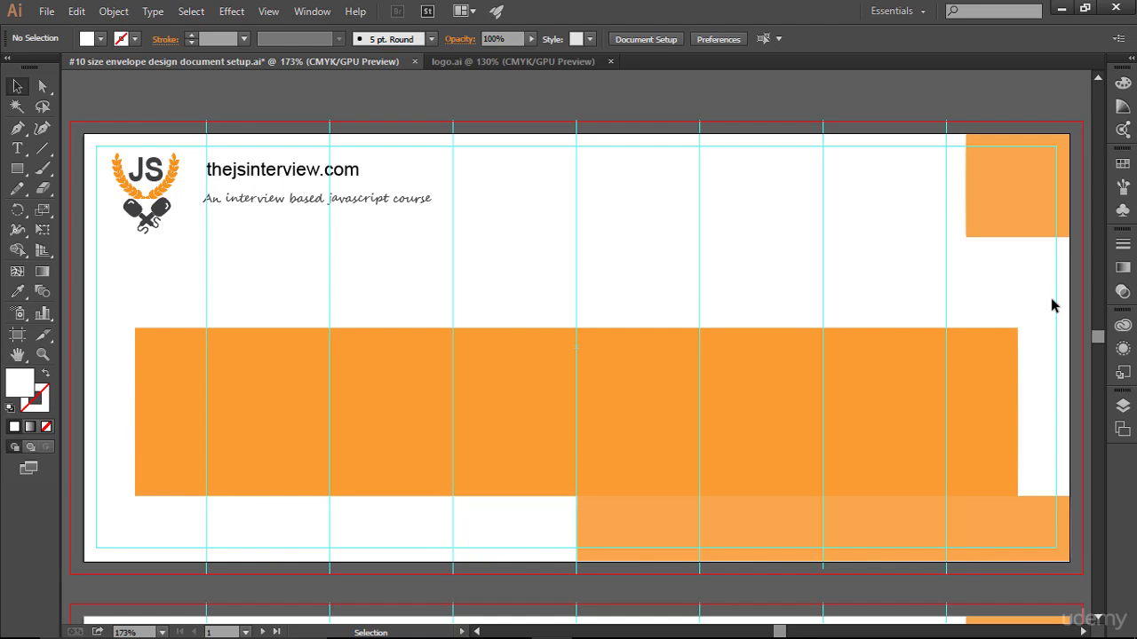
Copy the second address block from the Notepad notes back into Illustrator.
{"action": "key", "text": "alt+Tab"}
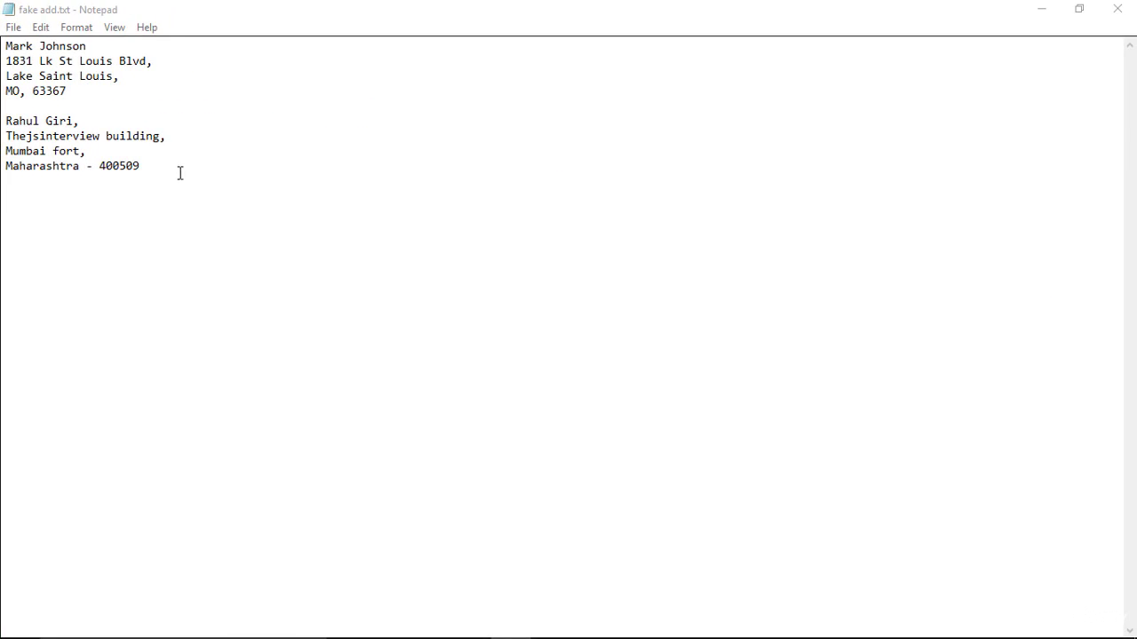
{"action": "left_click_drag", "start_coordinate": [180, 173], "coordinate": [3, 128]}
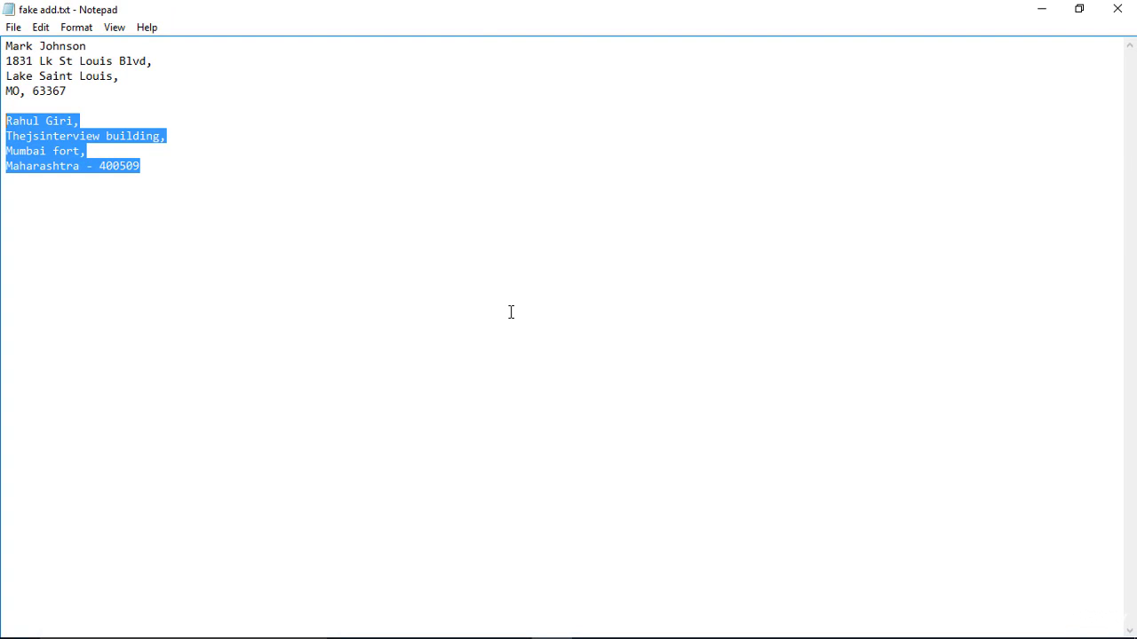
{"action": "key", "text": "alt+Tab"}
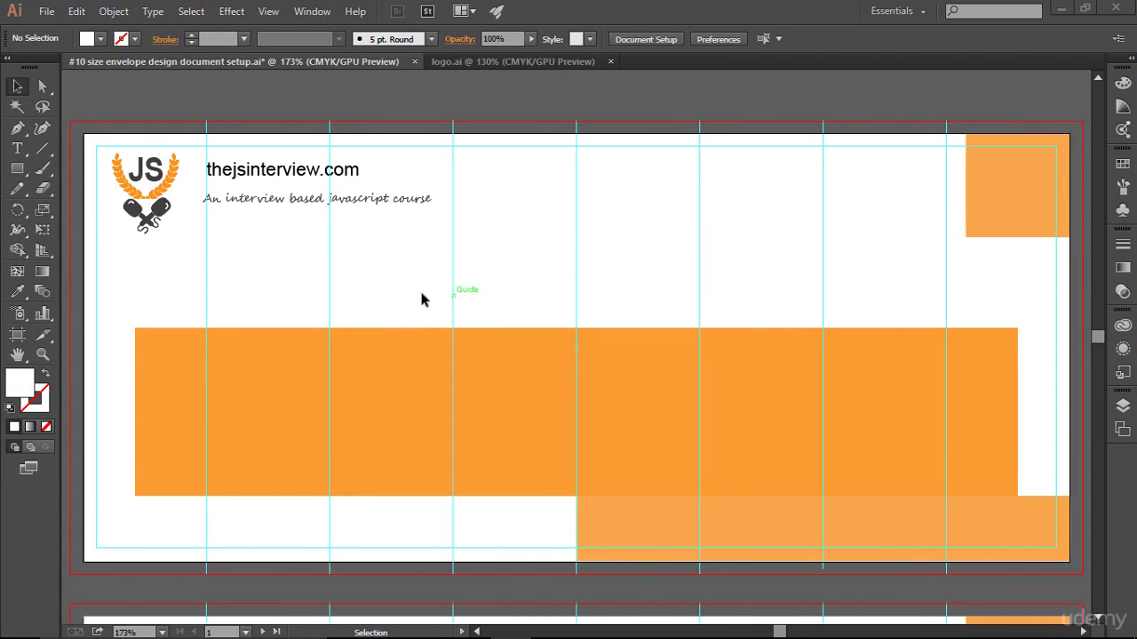
Paste the address into a wide text area above the orange band, set in Arial.
{"action": "left_click", "coordinate": [17, 149]}
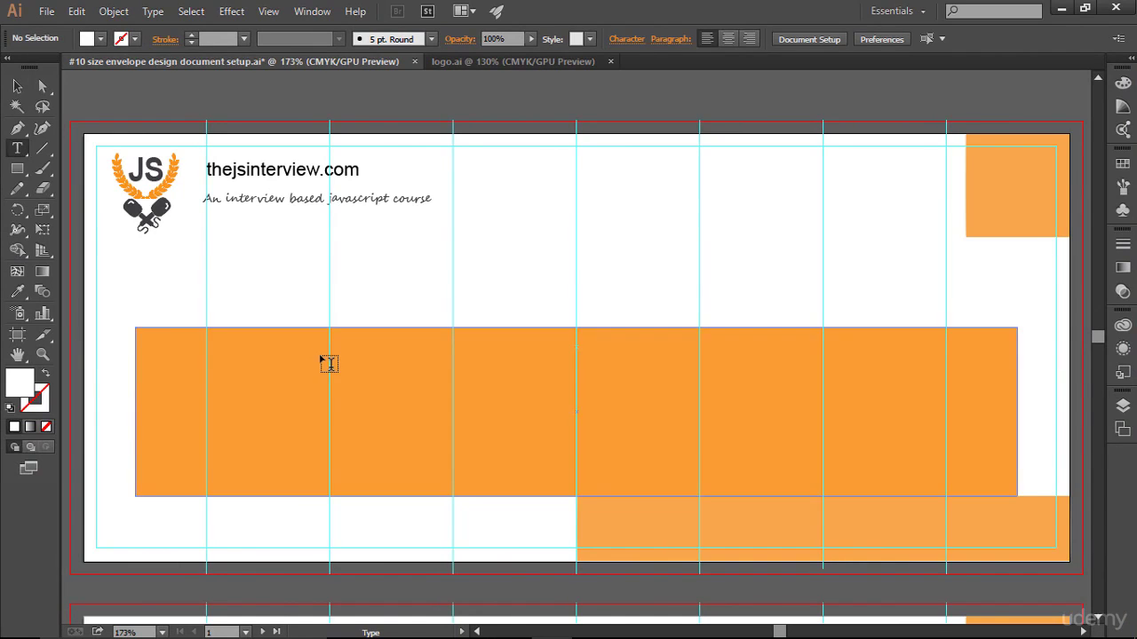
{"action": "left_click_drag", "start_coordinate": [231, 256], "coordinate": [252, 261]}
{"action": "left_click_drag", "start_coordinate": [617, 320], "coordinate": [922, 294]}
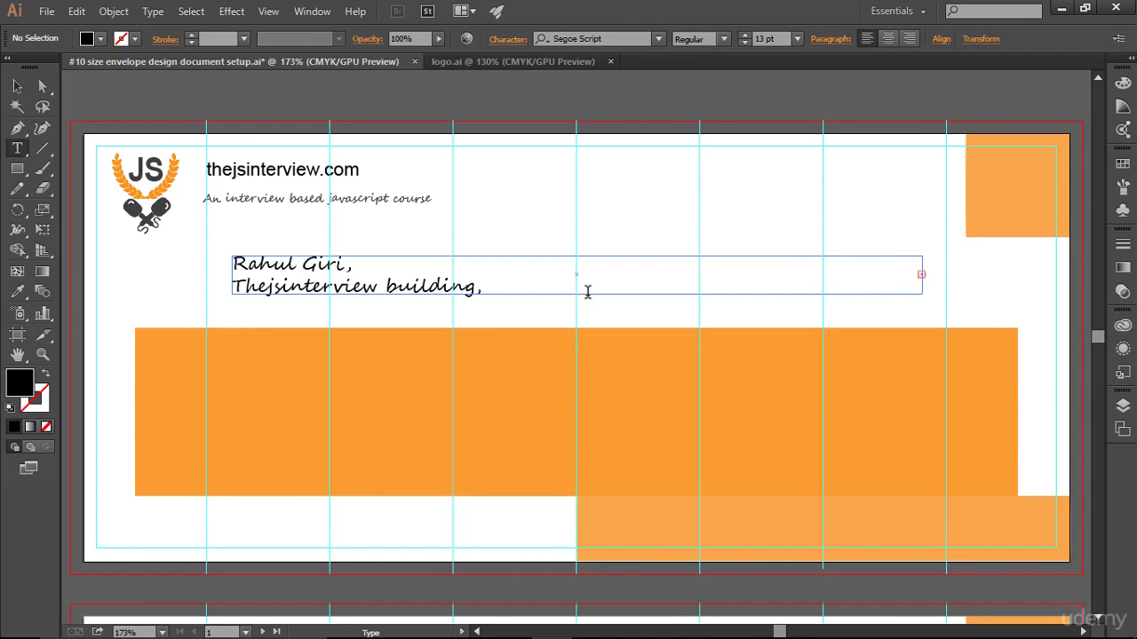
{"action": "key", "text": "ctrl+a"}
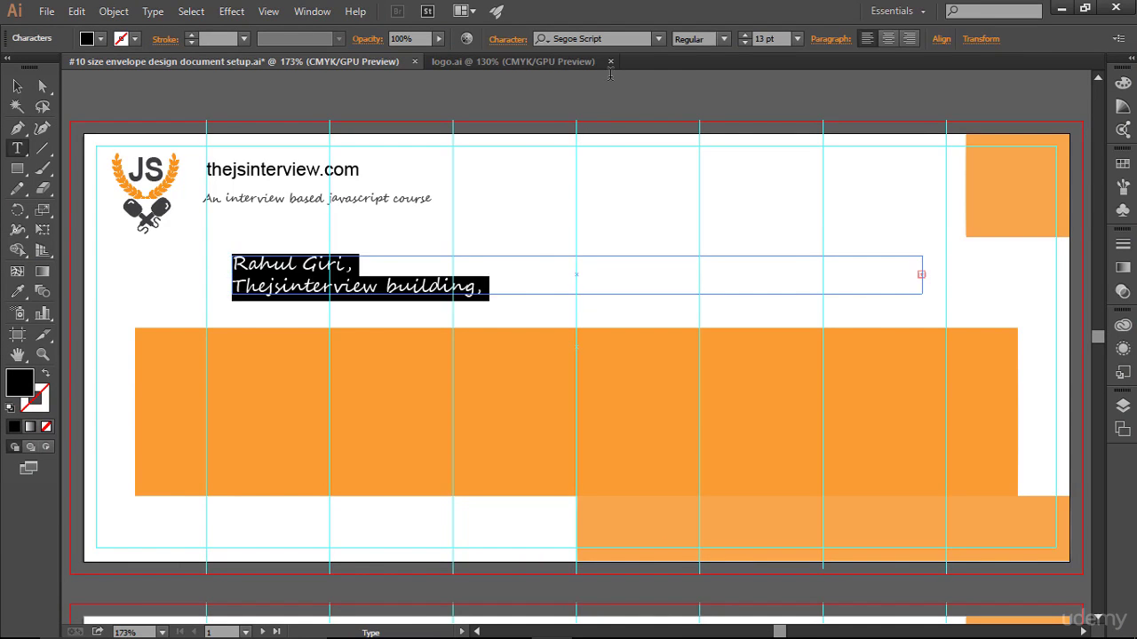
{"action": "left_click", "coordinate": [621, 39]}
{"action": "type", "text": "A"}
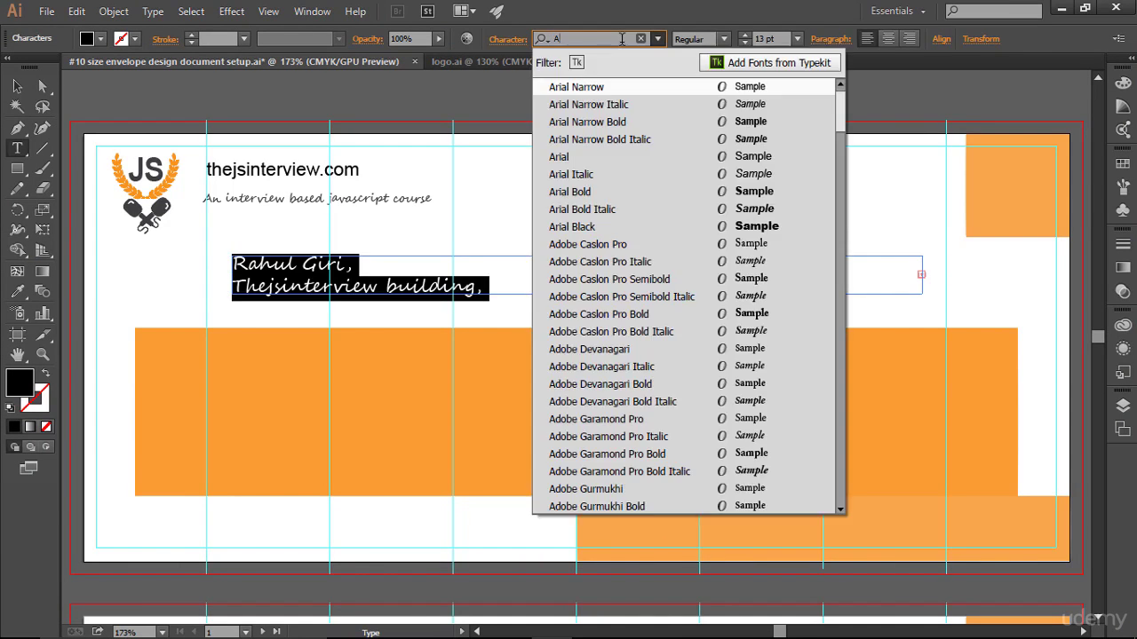
{"action": "type", "text": "rial"}
{"action": "key", "text": "Down"}
{"action": "key", "text": "Down"}
{"action": "key", "text": "Down"}
{"action": "key", "text": "Down"}
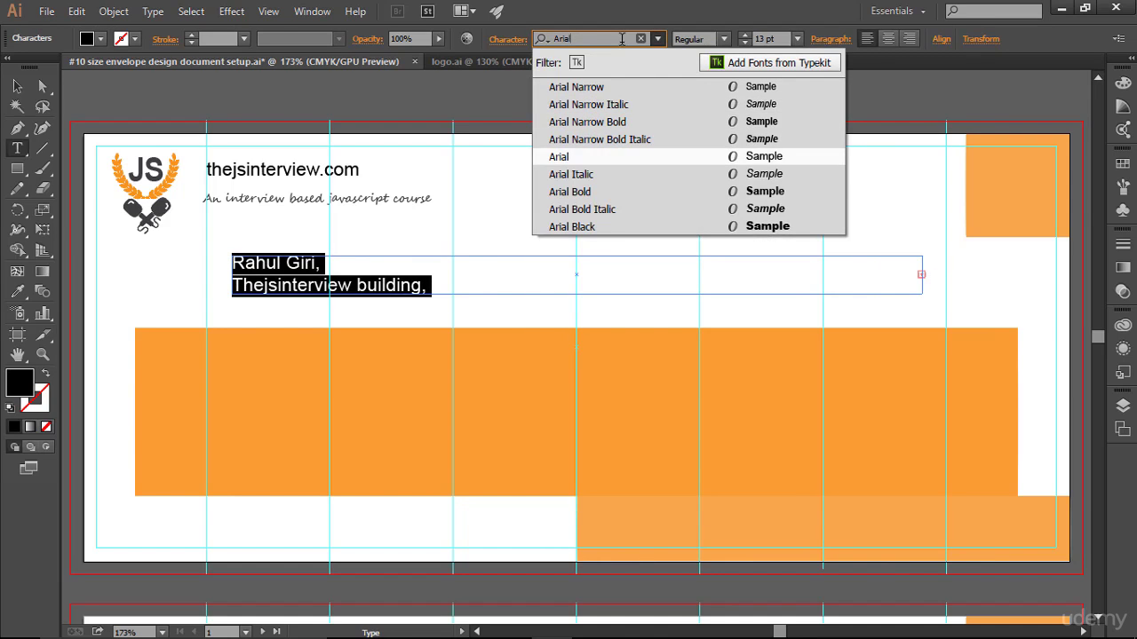
{"action": "key", "text": "Return"}
{"action": "key", "text": "Escape"}
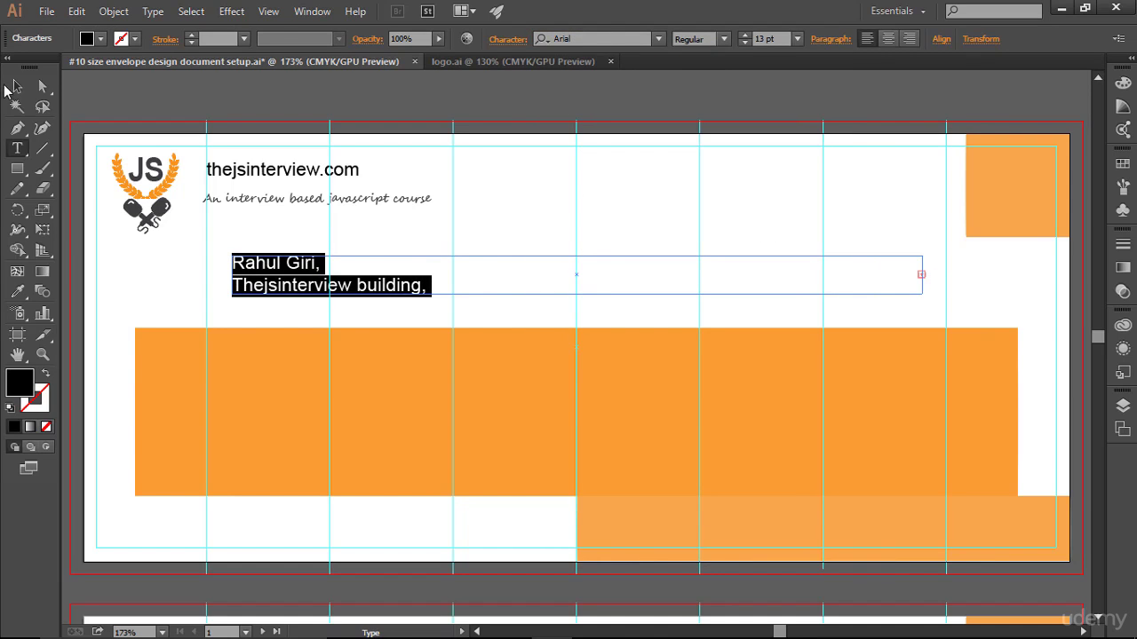
Enlarge the text frame and join all address lines into a single line.
{"action": "left_click_drag", "start_coordinate": [576, 294], "coordinate": [568, 374]}
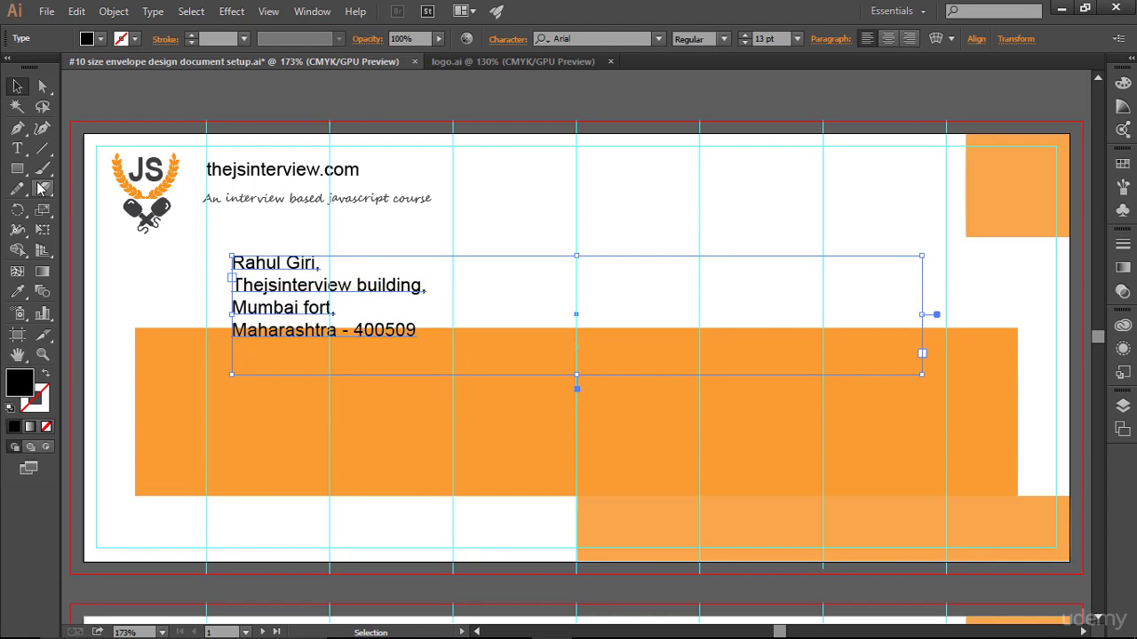
{"action": "left_click", "coordinate": [17, 148]}
{"action": "left_click", "coordinate": [242, 285]}
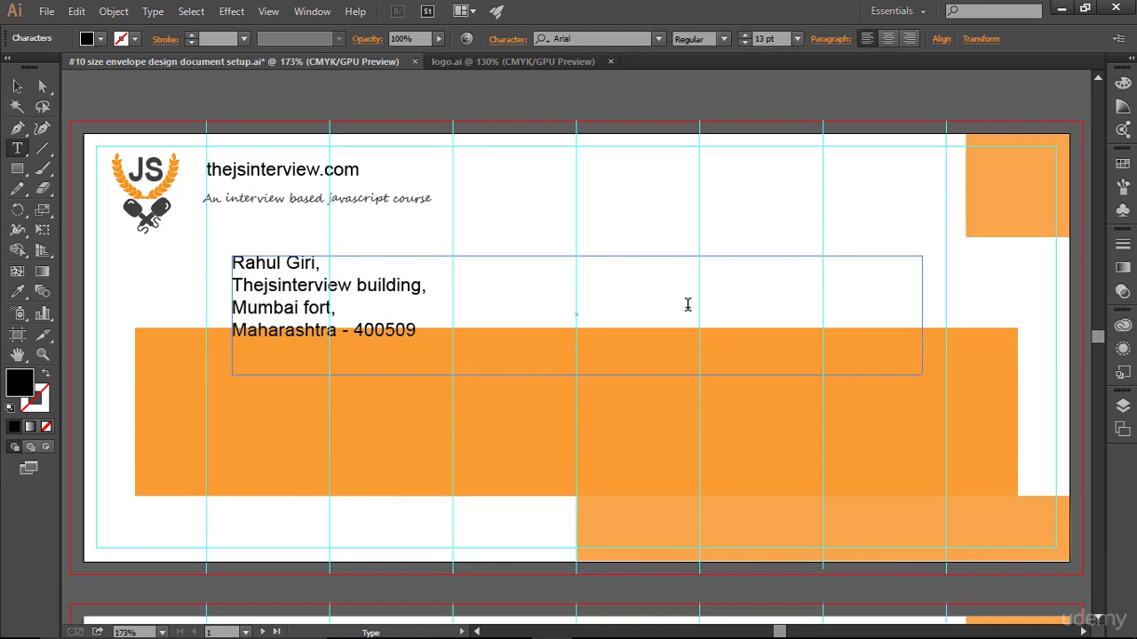
{"action": "key", "text": "BackSpace"}
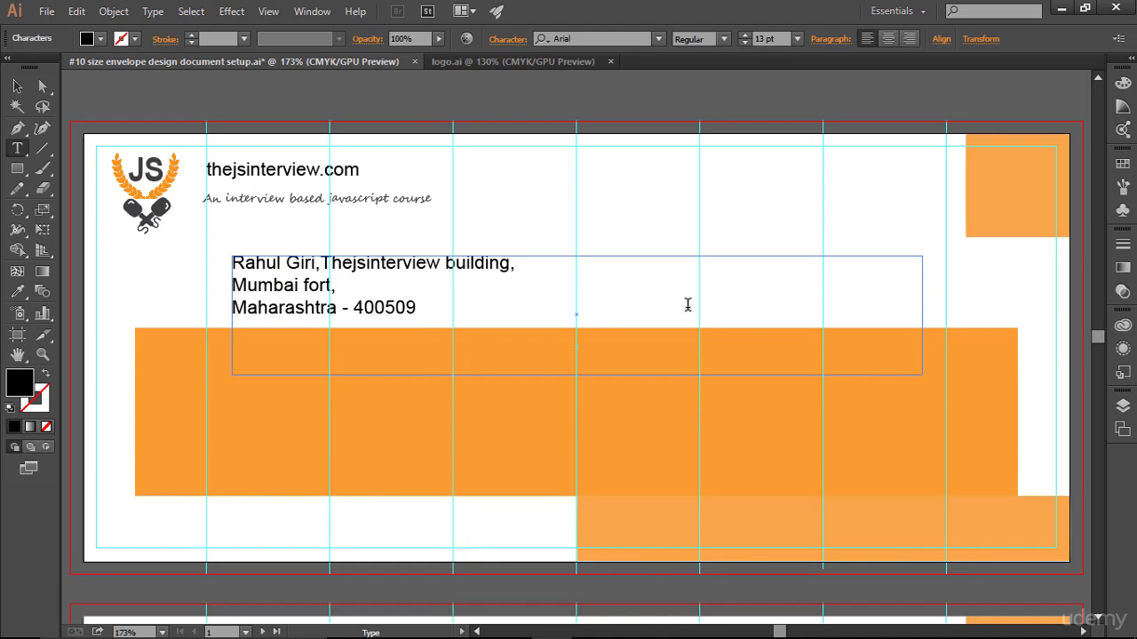
{"action": "left_click", "coordinate": [233, 284]}
{"action": "key", "text": "BackSpace"}
{"action": "left_click", "coordinate": [233, 284]}
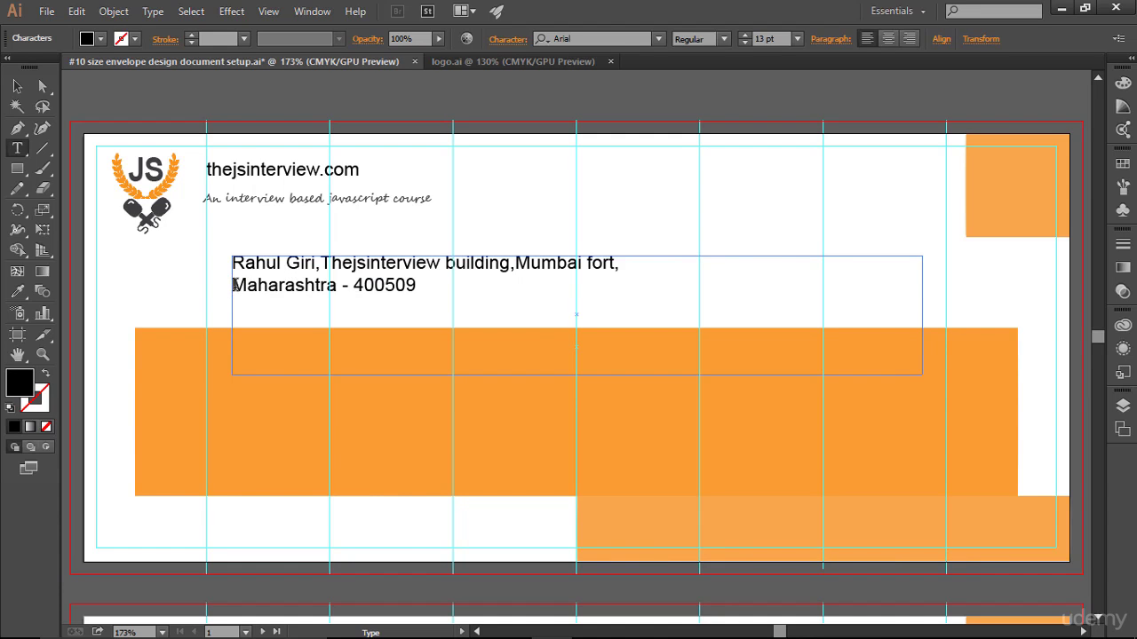
{"action": "key", "text": "BackSpace"}
Add missing spaces and lowercase 'thejsinterview' and the city and state initials.
{"action": "left_click", "coordinate": [624, 261]}
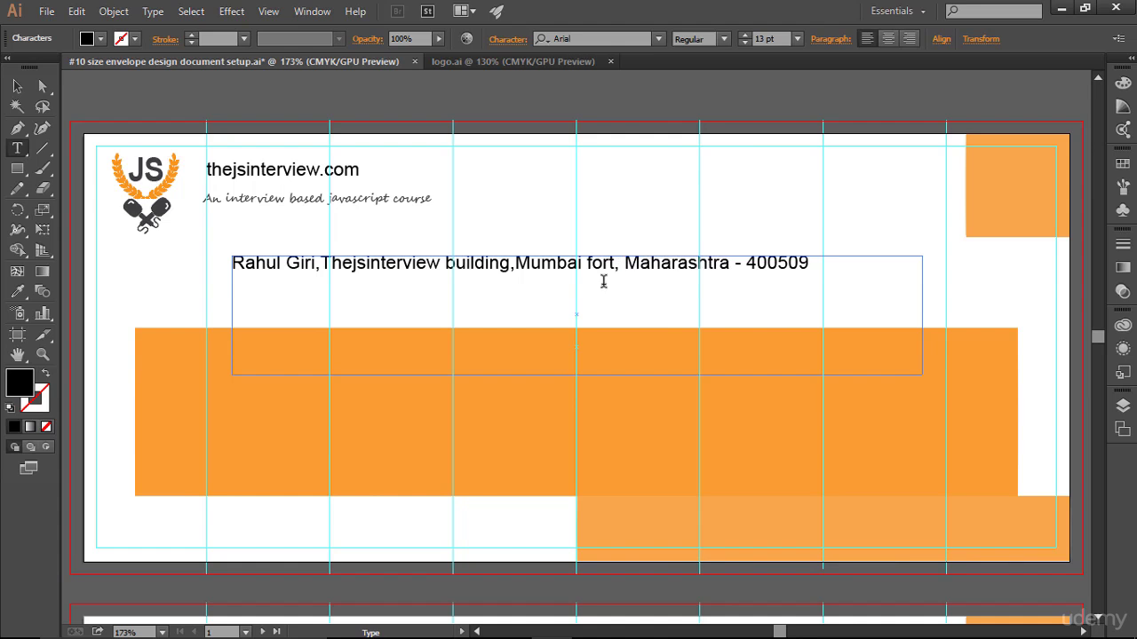
{"action": "left_click", "coordinate": [515, 263]}
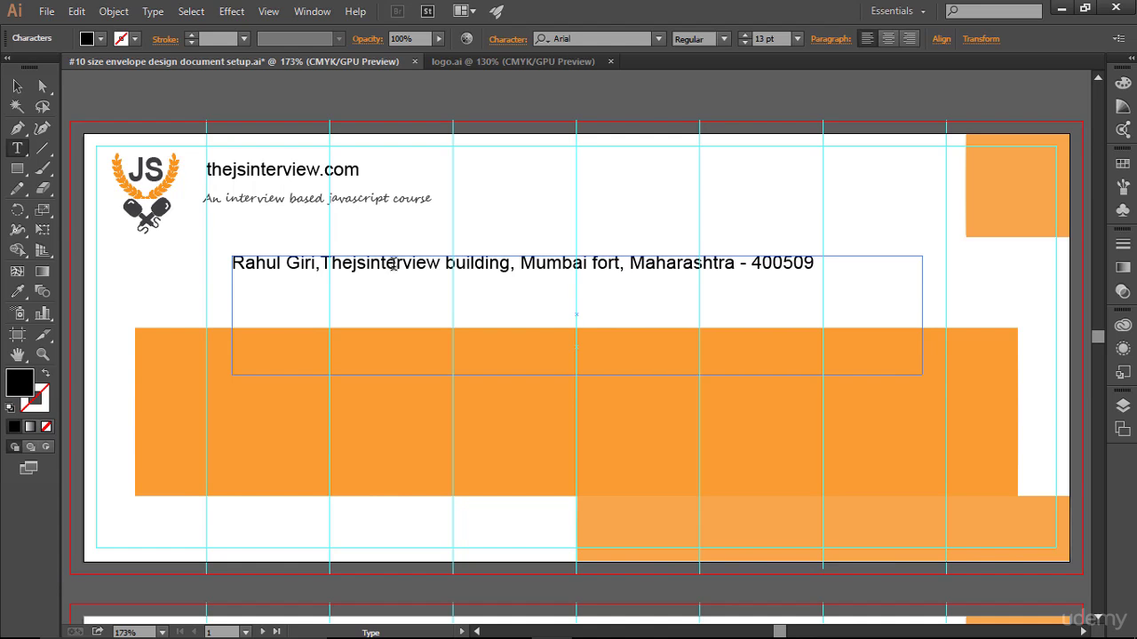
{"action": "left_click", "coordinate": [324, 263]}
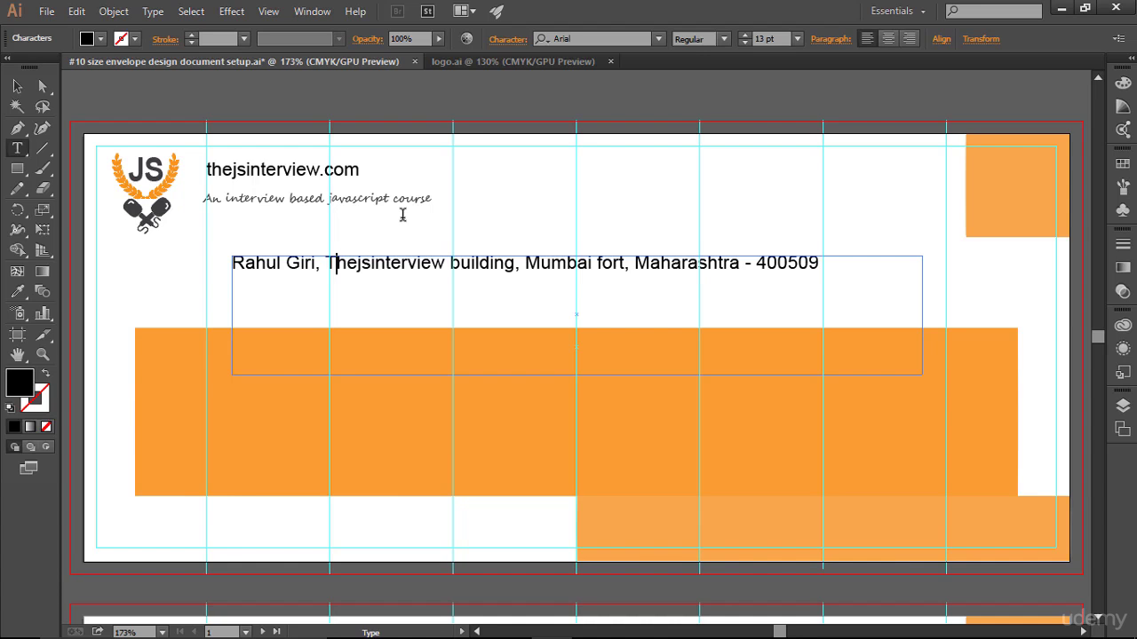
{"action": "key", "text": "BackSpace"}
{"action": "type", "text": "t"}
{"action": "left_click", "coordinate": [535, 265]}
{"action": "key", "text": "BackSpace"}
{"action": "type", "text": "m"}
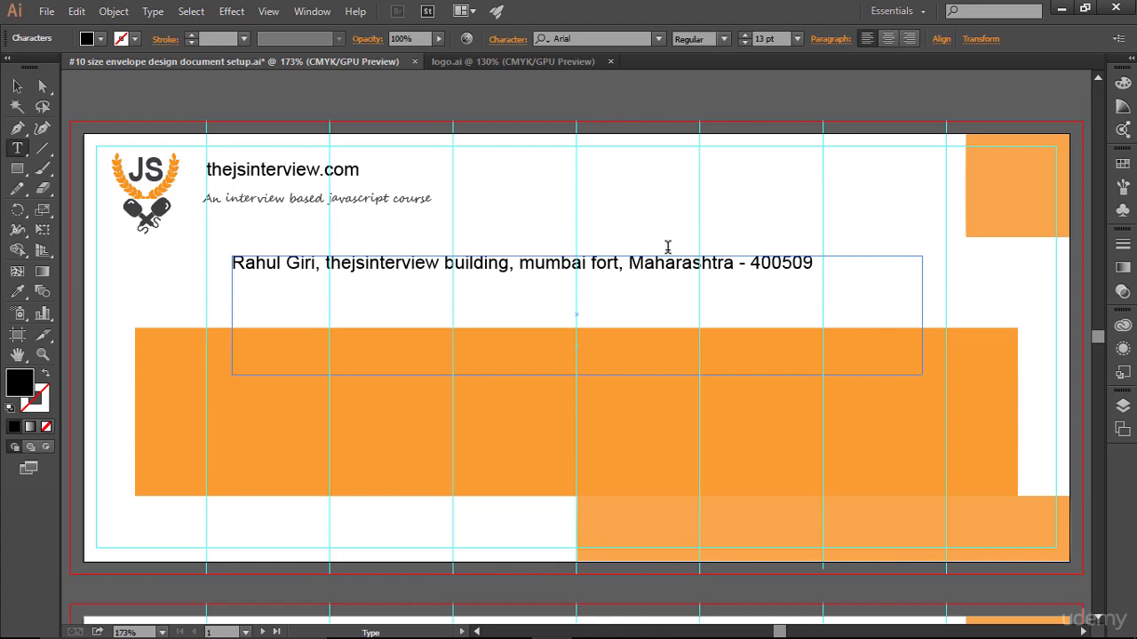
{"action": "key", "text": "BackSpace"}
{"action": "type", "text": "m"}
{"action": "key", "text": "Escape"}
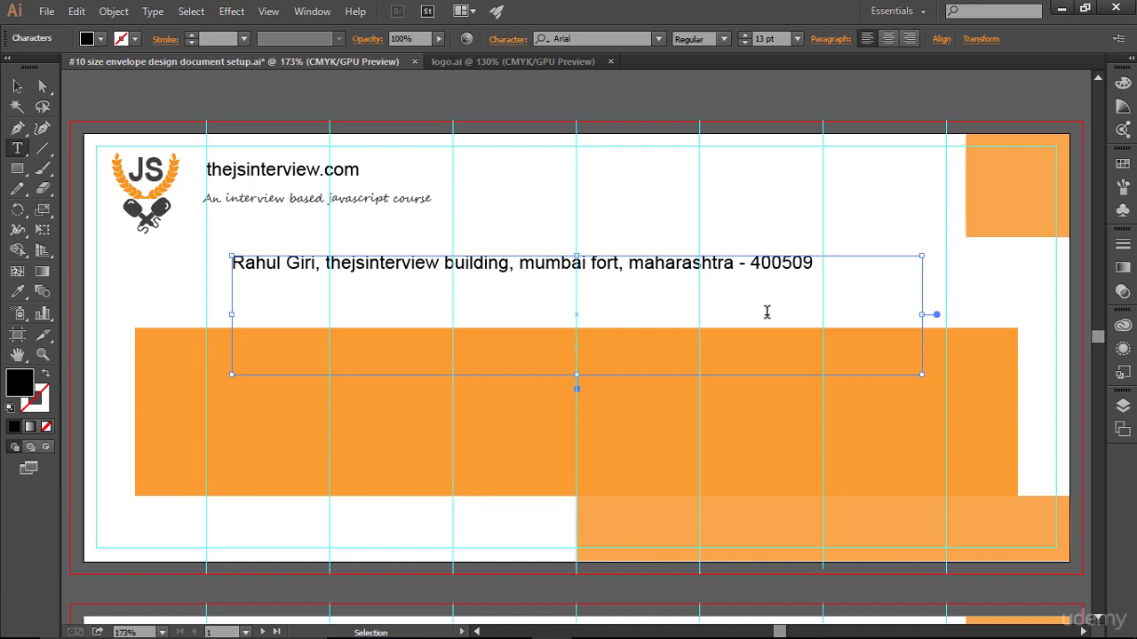
Reduce the address text size to 8 pt.
{"action": "triple_click", "coordinate": [766, 312]}
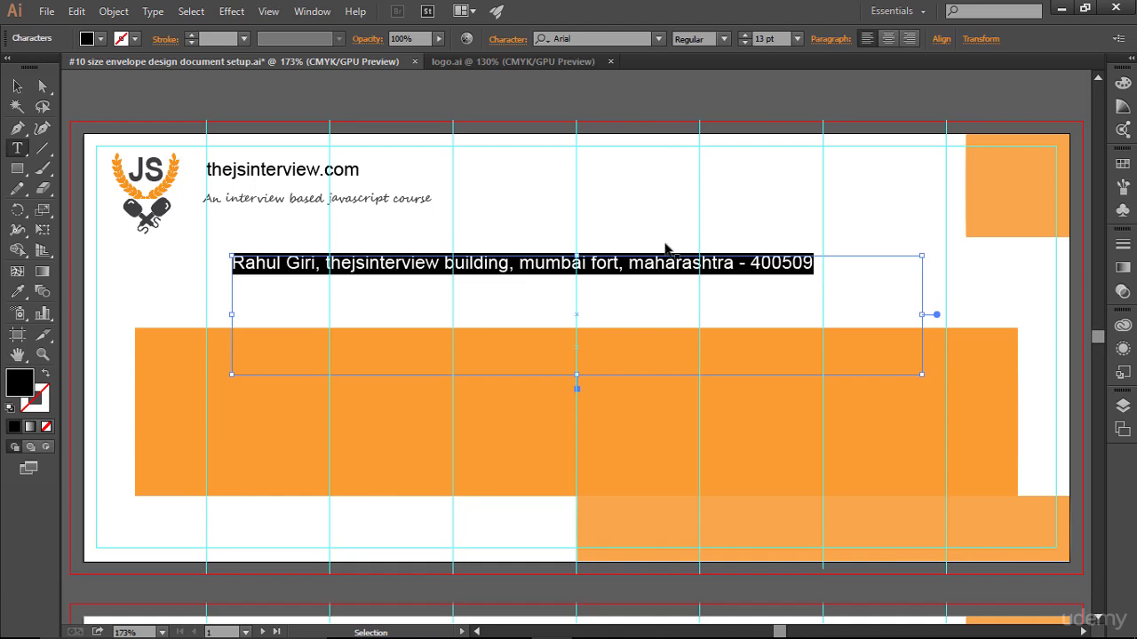
{"action": "left_click", "coordinate": [747, 41]}
{"action": "left_click", "coordinate": [746, 42]}
{"action": "left_click", "coordinate": [747, 42]}
{"action": "left_click", "coordinate": [746, 42]}
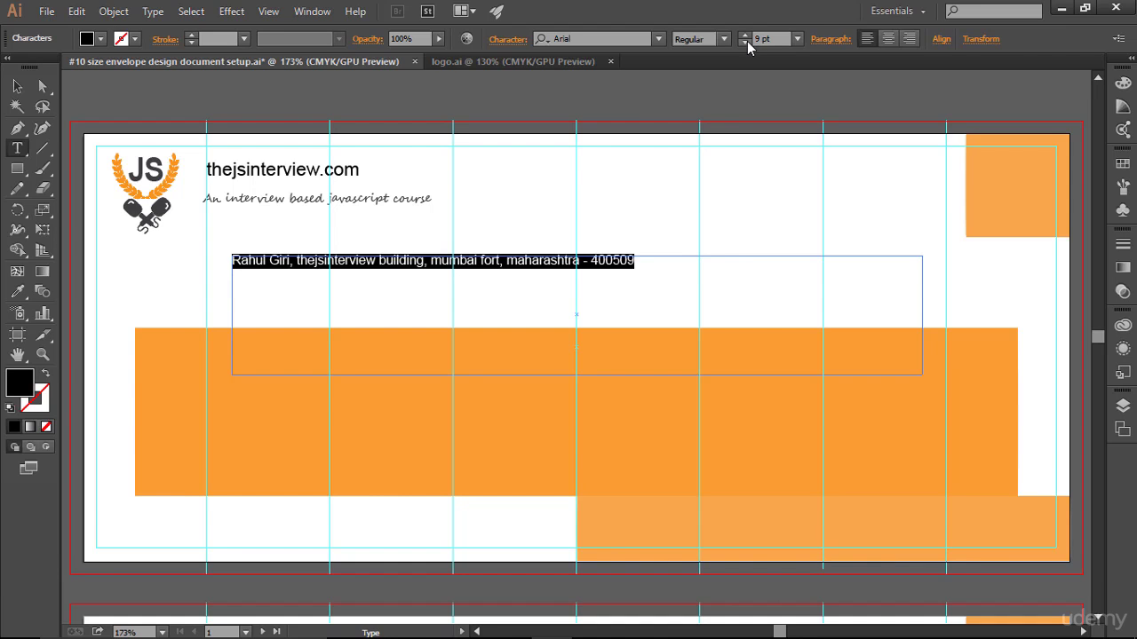
{"action": "left_click", "coordinate": [747, 42]}
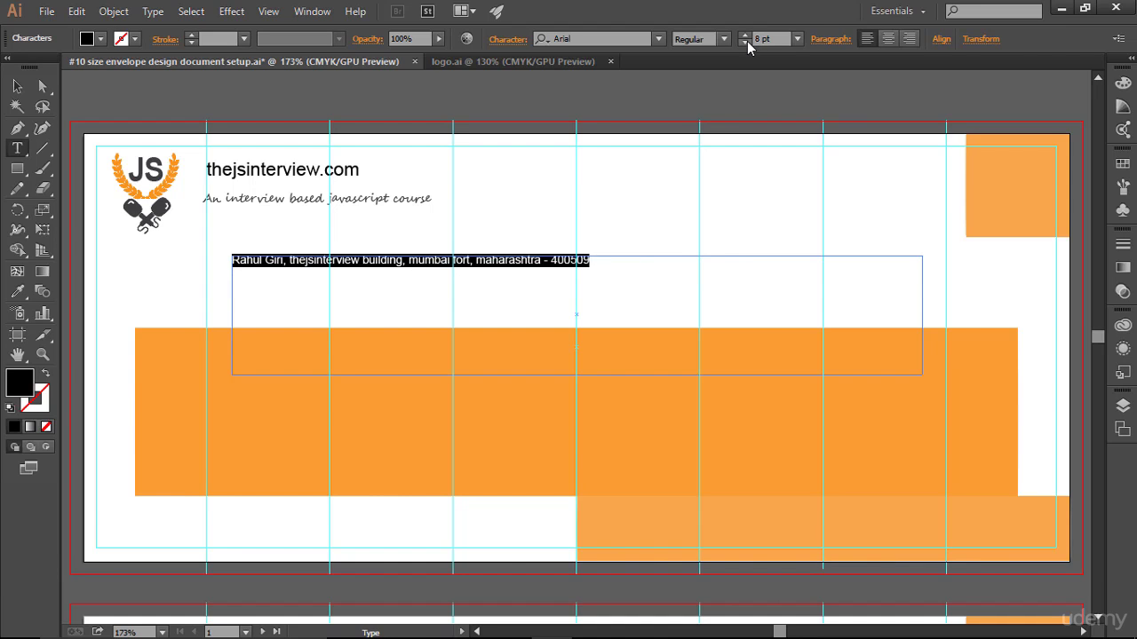
Fit the text box to the line and move the address to the bottom-left.
{"action": "left_click", "coordinate": [17, 86]}
{"action": "left_click_drag", "start_coordinate": [576, 374], "coordinate": [577, 270]}
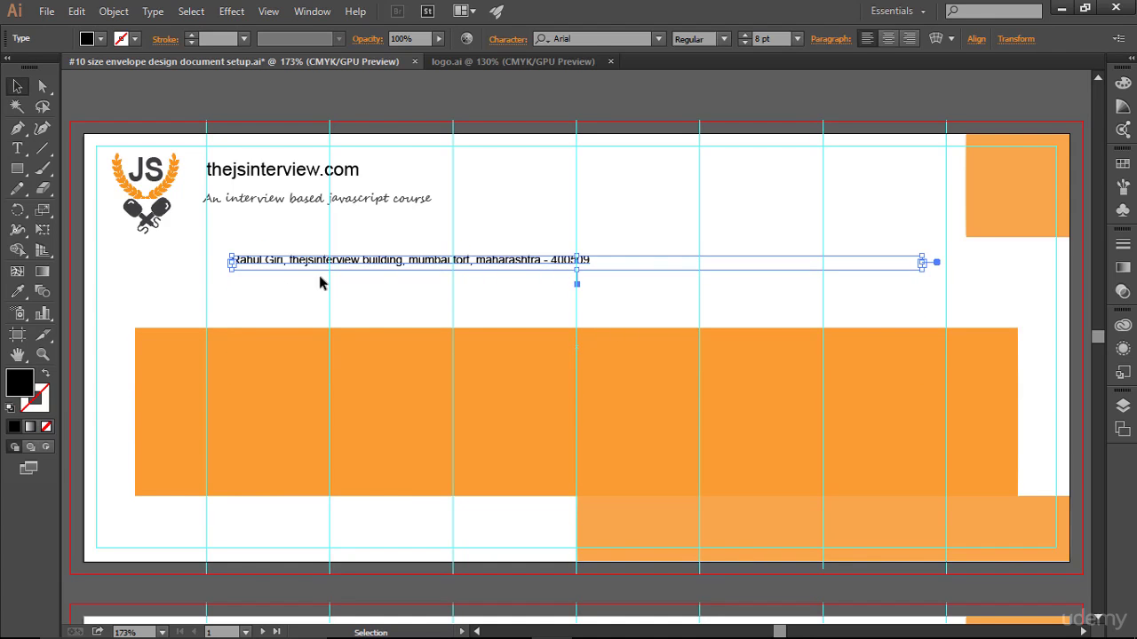
{"action": "left_click_drag", "start_coordinate": [924, 262], "coordinate": [606, 262]}
{"action": "left_click_drag", "start_coordinate": [497, 269], "coordinate": [397, 545]}
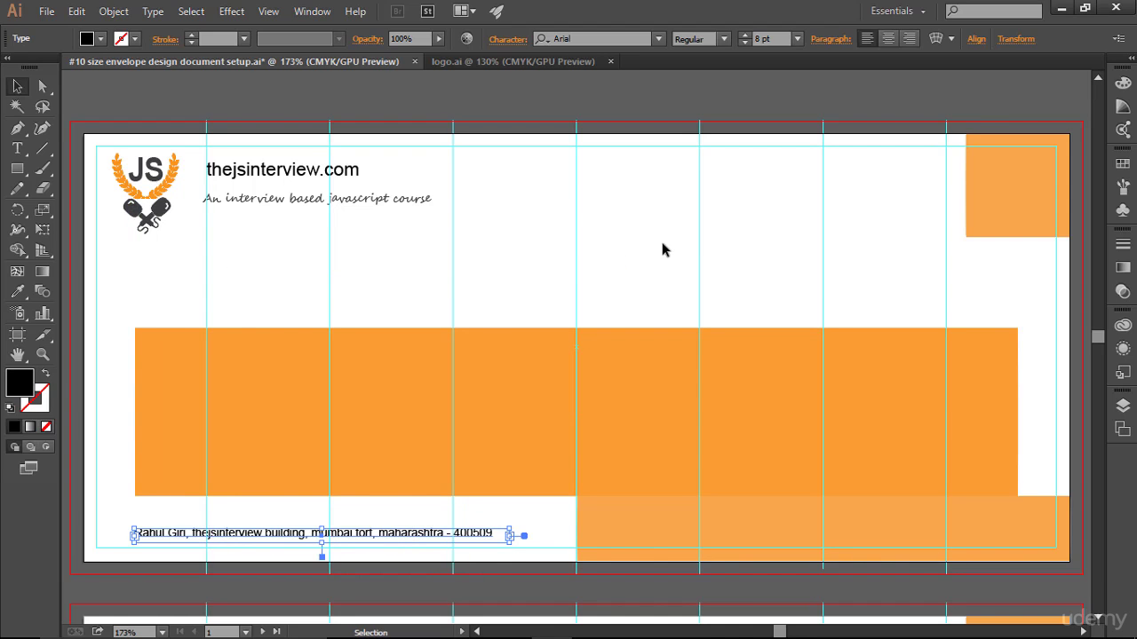
{"action": "key", "text": "Up"}
{"action": "key", "text": "Up"}
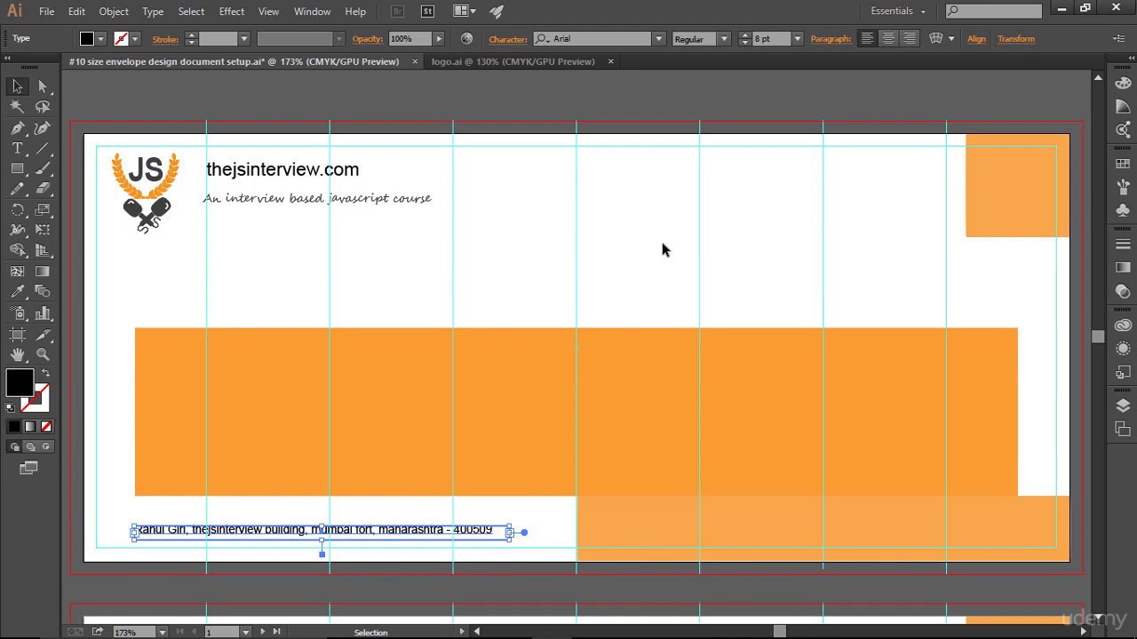
Preview without guides and nudge the address up slightly.
{"action": "left_click", "coordinate": [662, 250]}
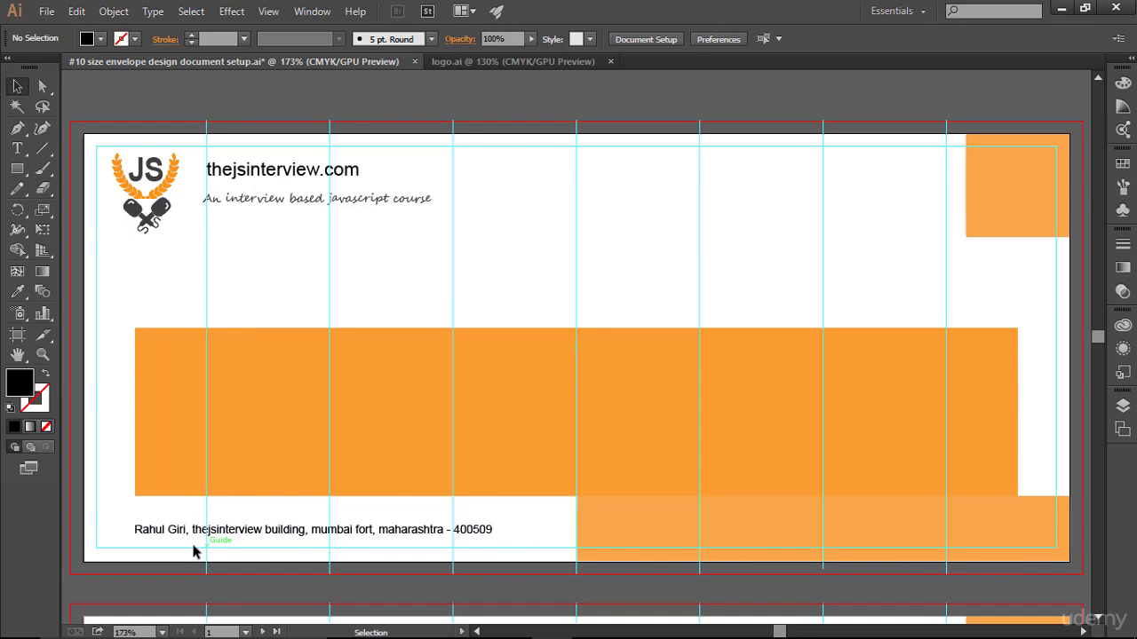
{"action": "scroll", "coordinate": [648, 254], "scroll_direction": "down", "scroll_amount": 2}
{"action": "scroll", "coordinate": [647, 251], "scroll_direction": "up", "scroll_amount": 2}
{"action": "key", "text": "a"}
{"action": "key", "text": "ctrl+semicolon"}
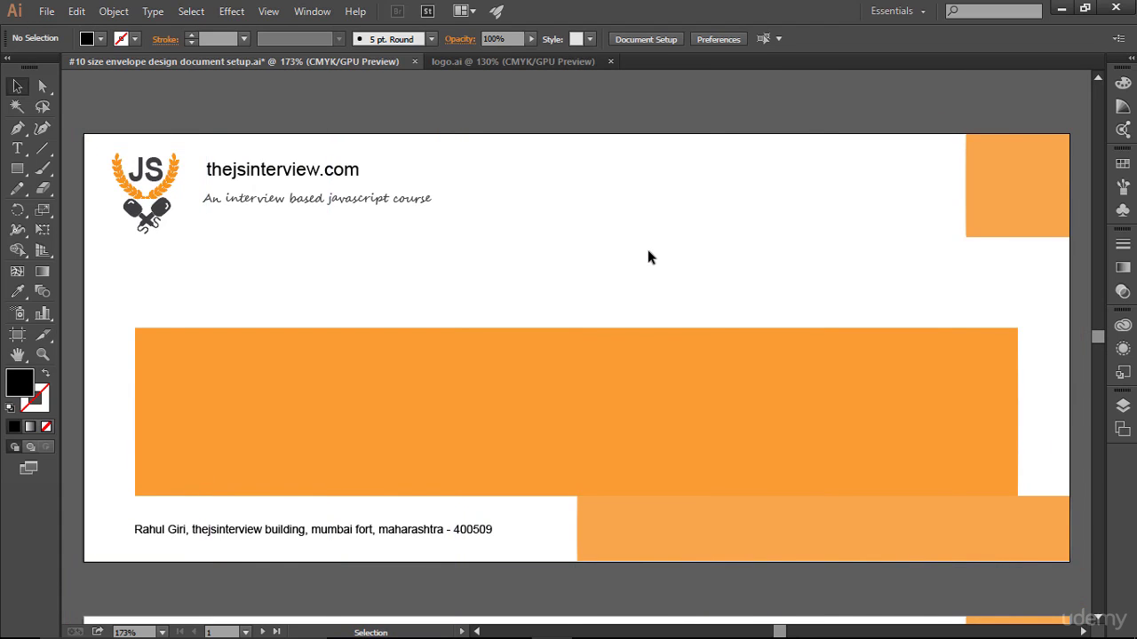
{"action": "left_click", "coordinate": [415, 536]}
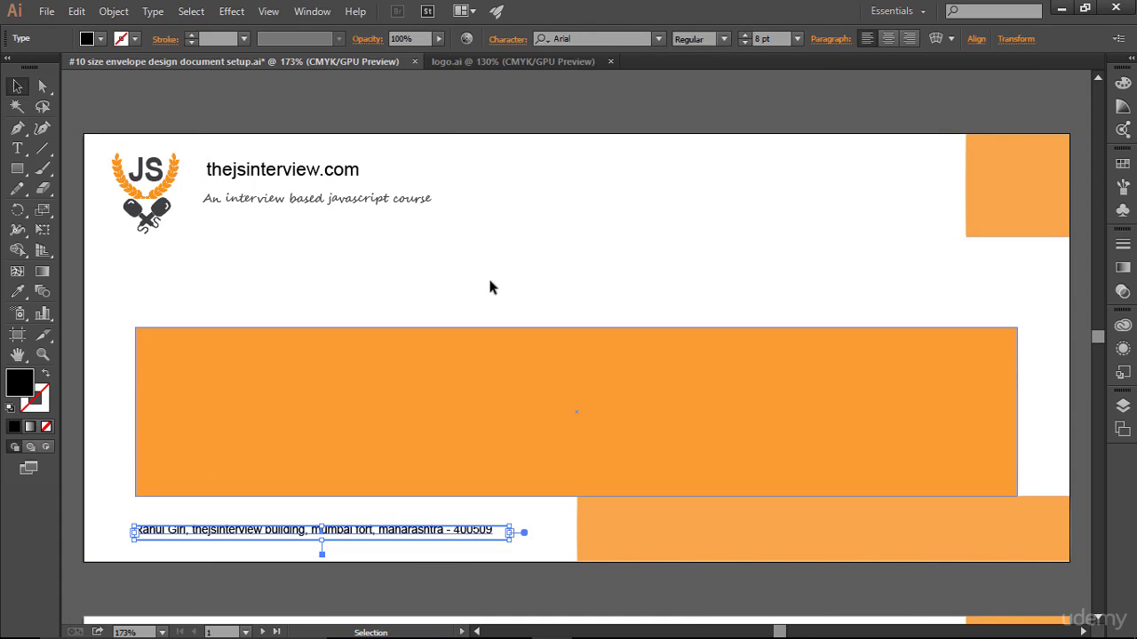
{"action": "key", "text": "Up"}
{"action": "key", "text": "Up"}
{"action": "key", "text": "Up"}
{"action": "key", "text": "Up"}
{"action": "left_click", "coordinate": [555, 291]}
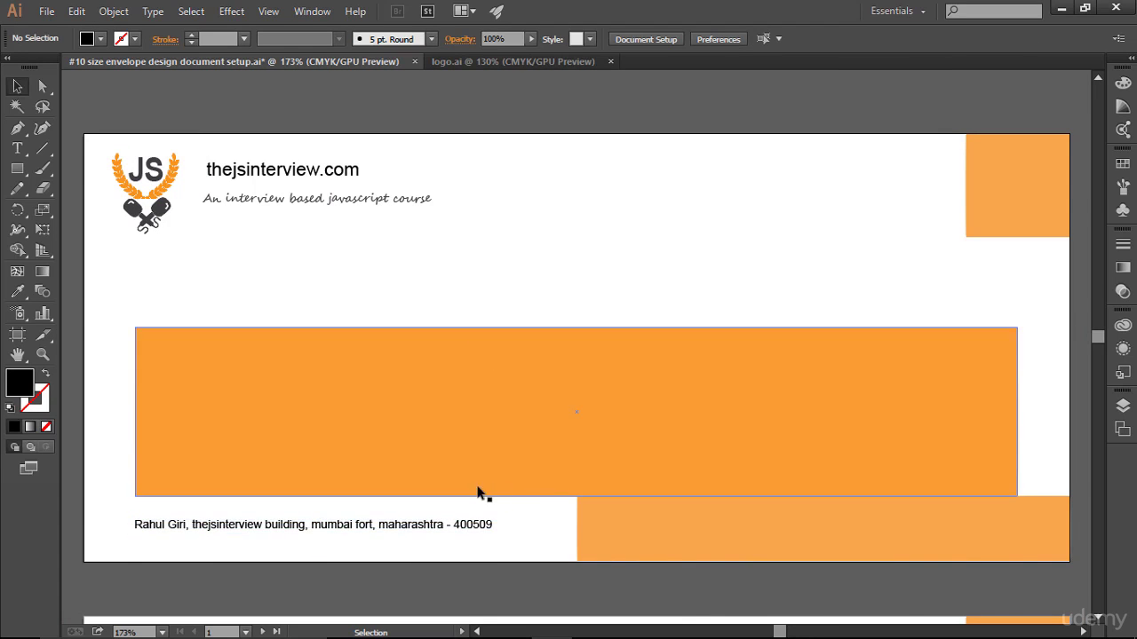
{"action": "left_click", "coordinate": [506, 533]}
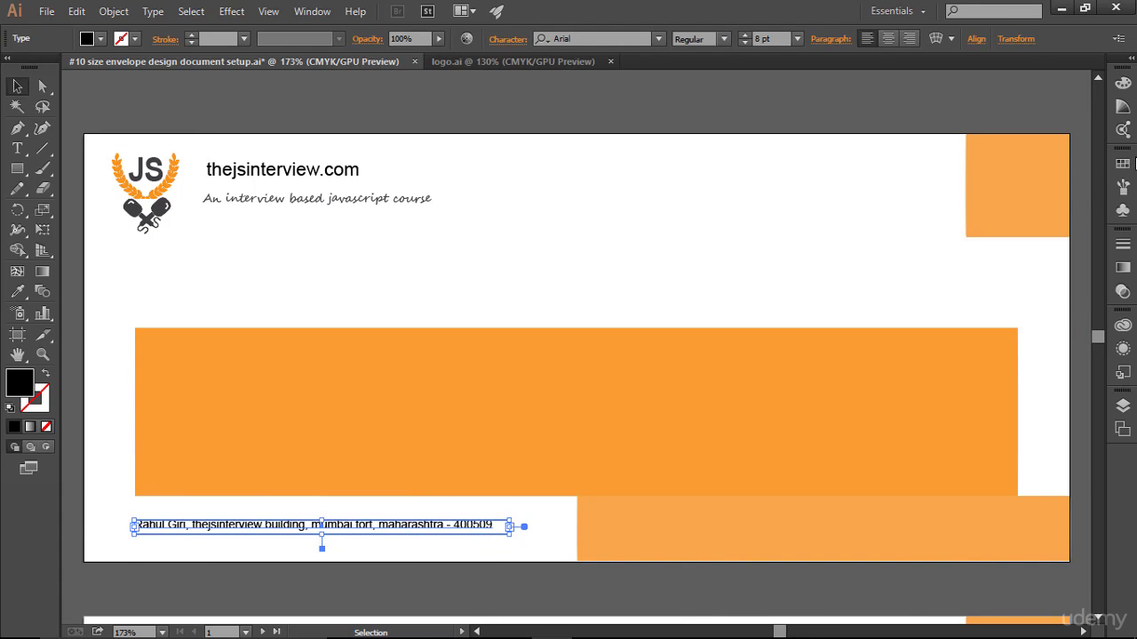
{"action": "left_click", "coordinate": [1123, 164]}
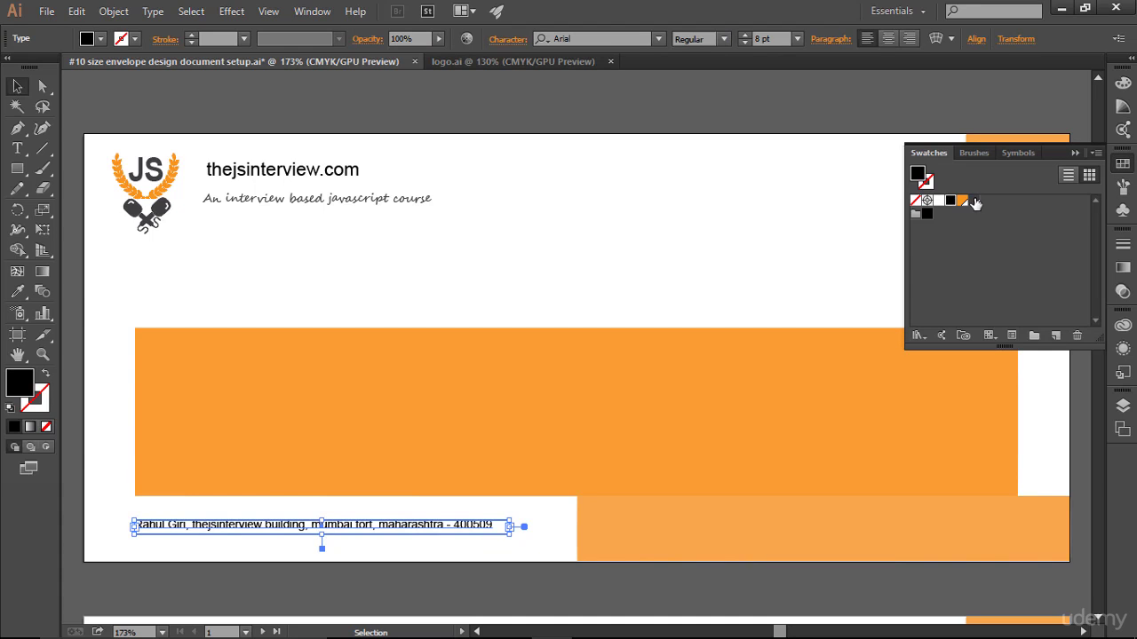
{"action": "left_click", "coordinate": [973, 201]}
{"action": "left_click", "coordinate": [1072, 154]}
{"action": "left_click", "coordinate": [870, 226]}
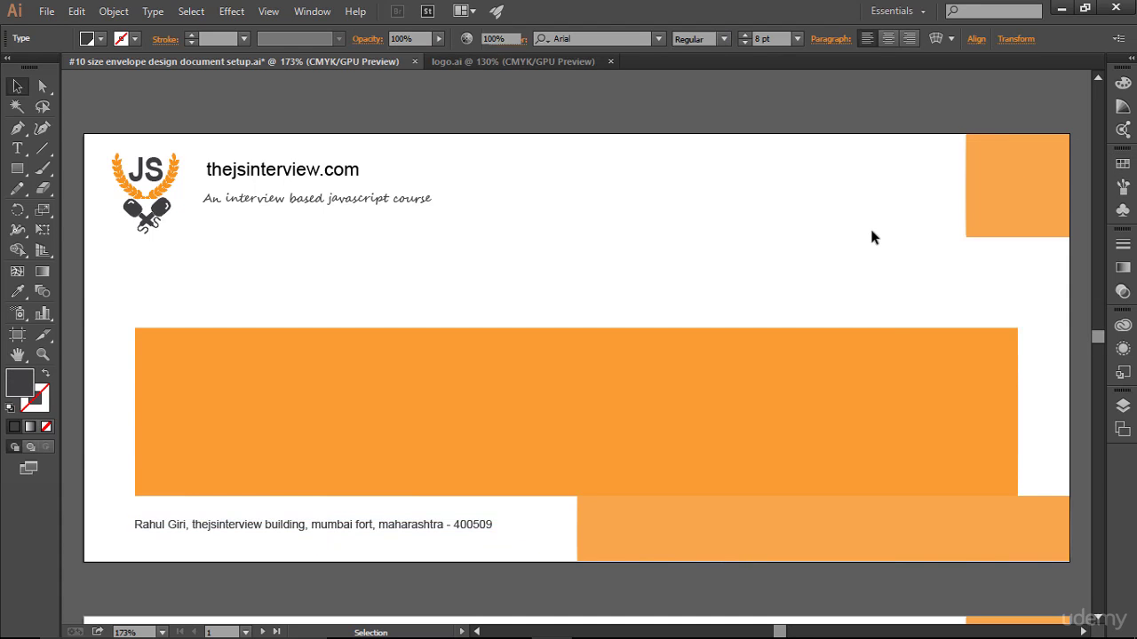
{"action": "left_click", "coordinate": [399, 525]}
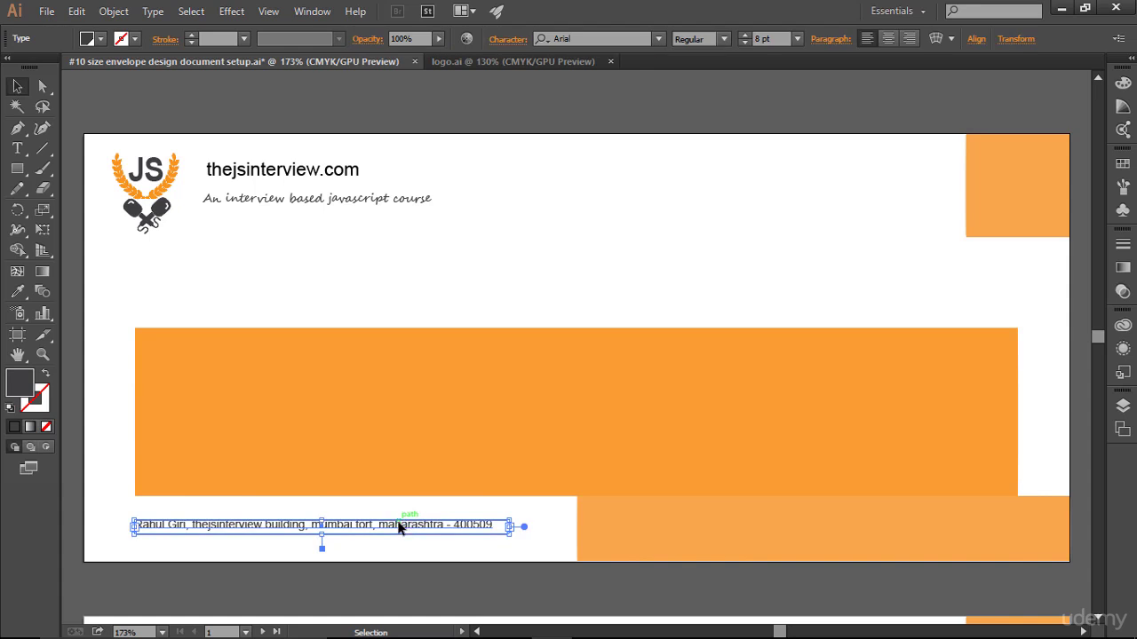
{"action": "left_click", "coordinate": [18, 149]}
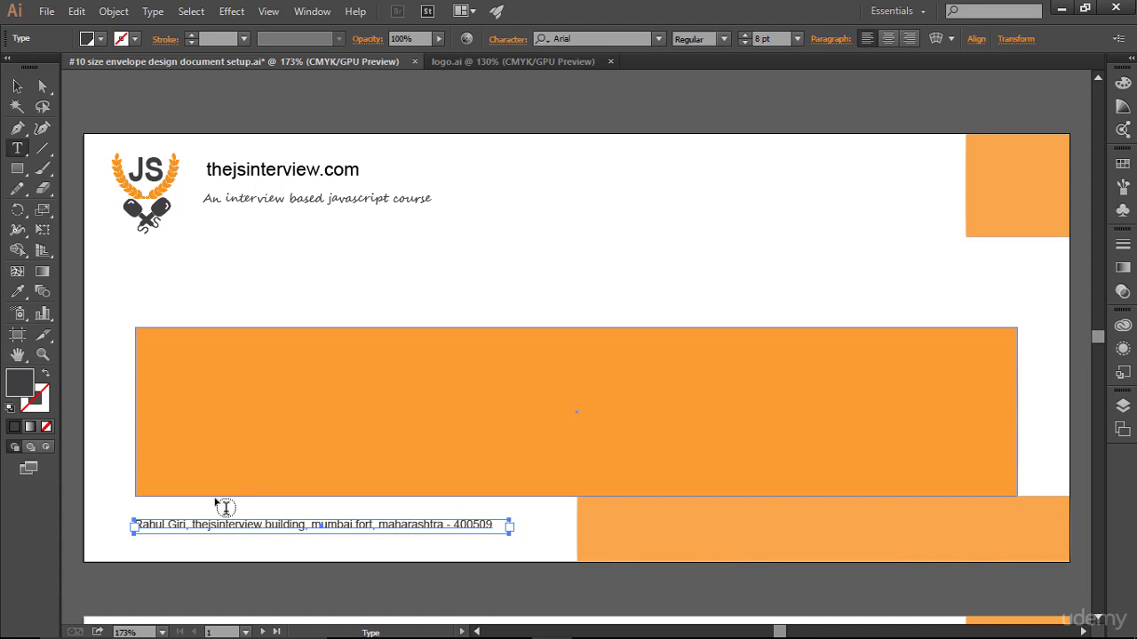
{"action": "left_click", "coordinate": [147, 522]}
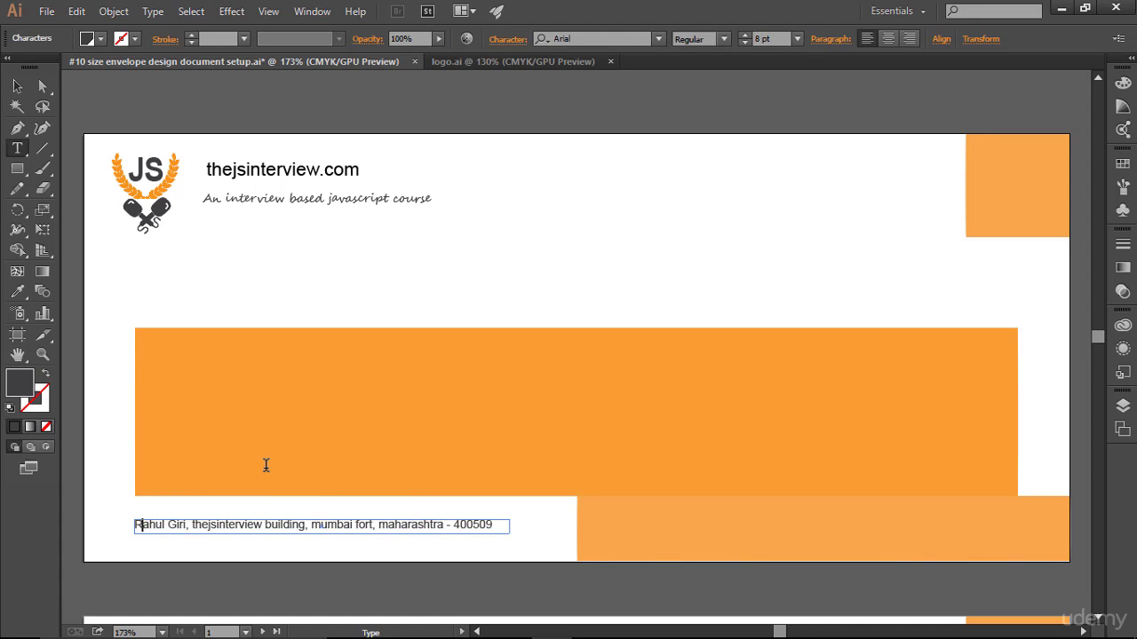
{"action": "type", "text": "Address "}
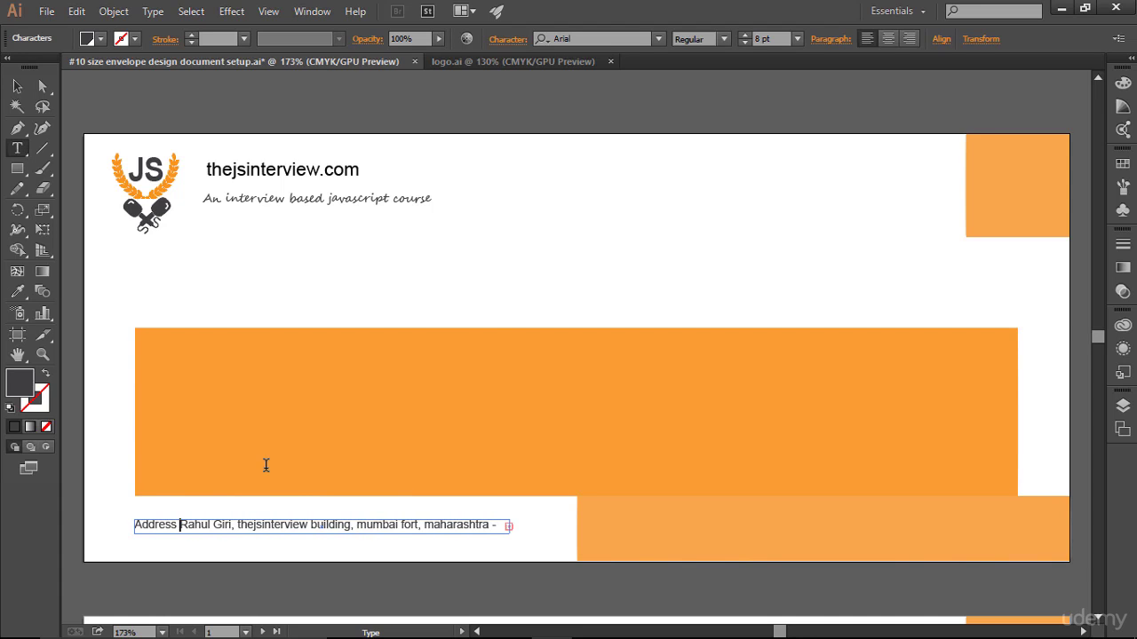
{"action": "type", "text": ":"}
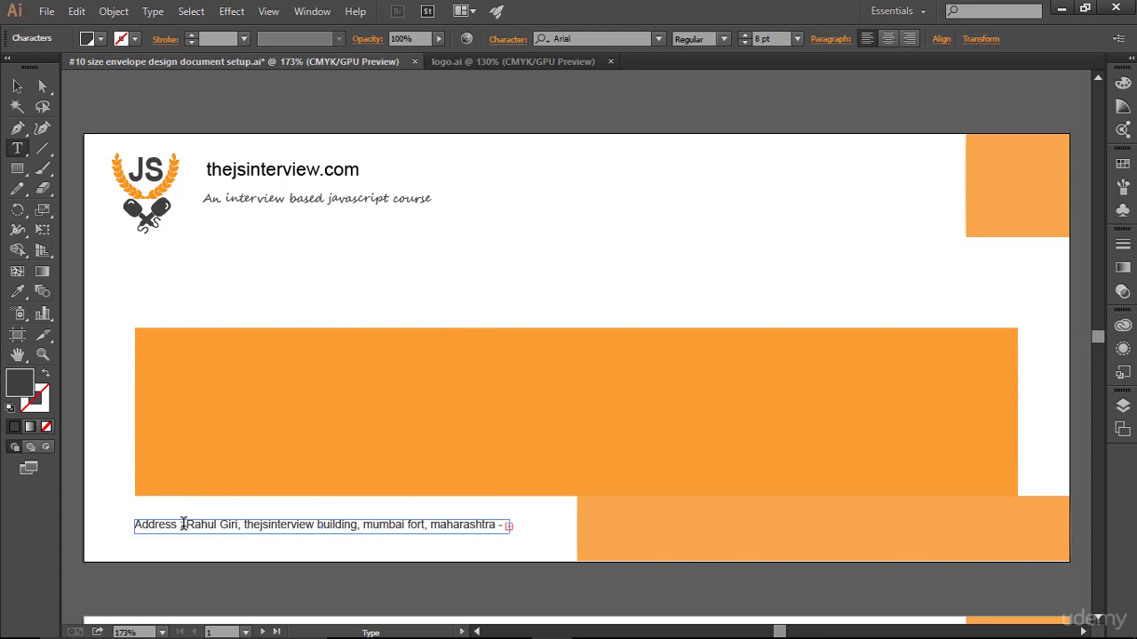
{"action": "key", "text": "Left"}
{"action": "key", "text": "Left"}
{"action": "key", "text": "Left"}
{"action": "key", "text": "BackSpace"}
{"action": "key", "text": "BackSpace"}
{"action": "key", "text": "BackSpace"}
{"action": "key", "text": "BackSpace"}
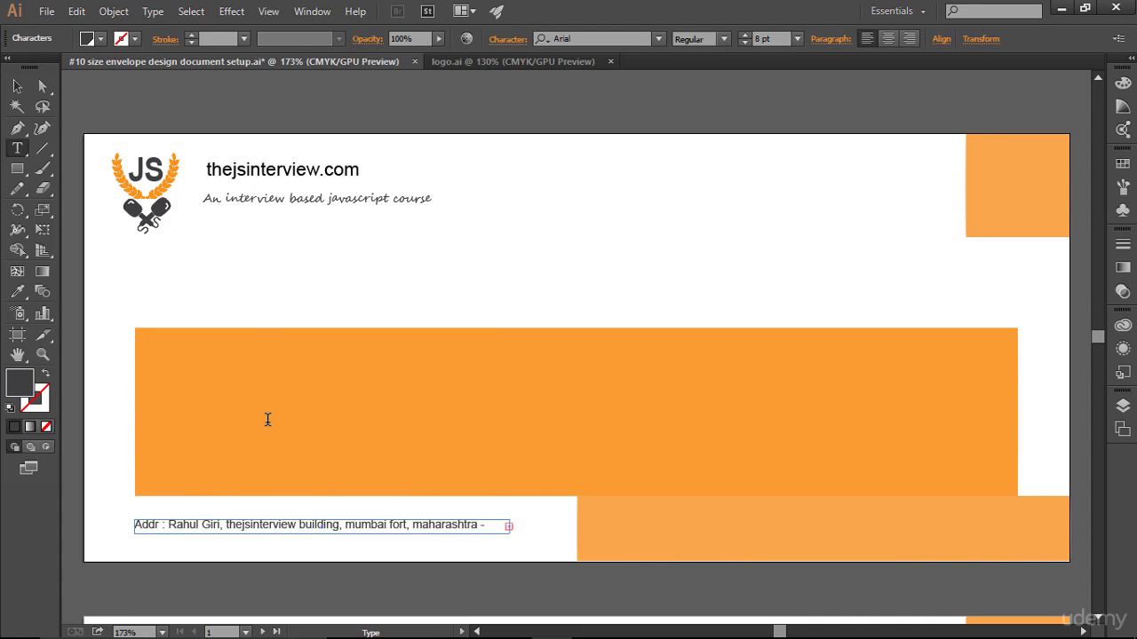
{"action": "key", "text": "Delete"}
{"action": "key", "text": "Delete"}
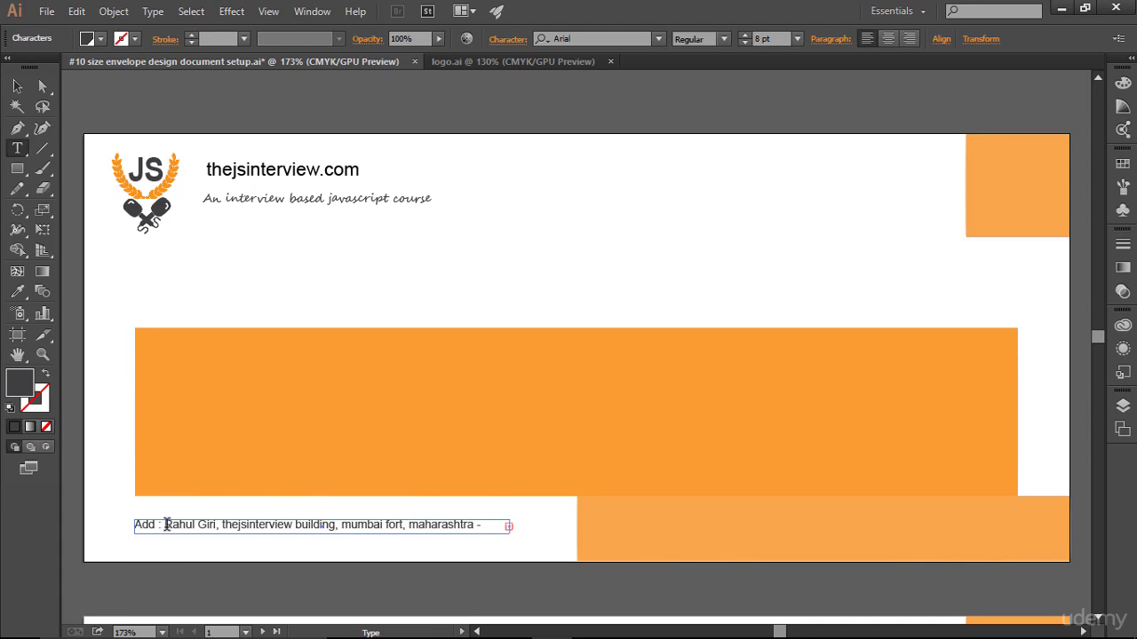
{"action": "left_click_drag", "start_coordinate": [162, 524], "coordinate": [127, 527]}
{"action": "double_click", "coordinate": [25, 380]}
{"action": "type", "text": "0"}
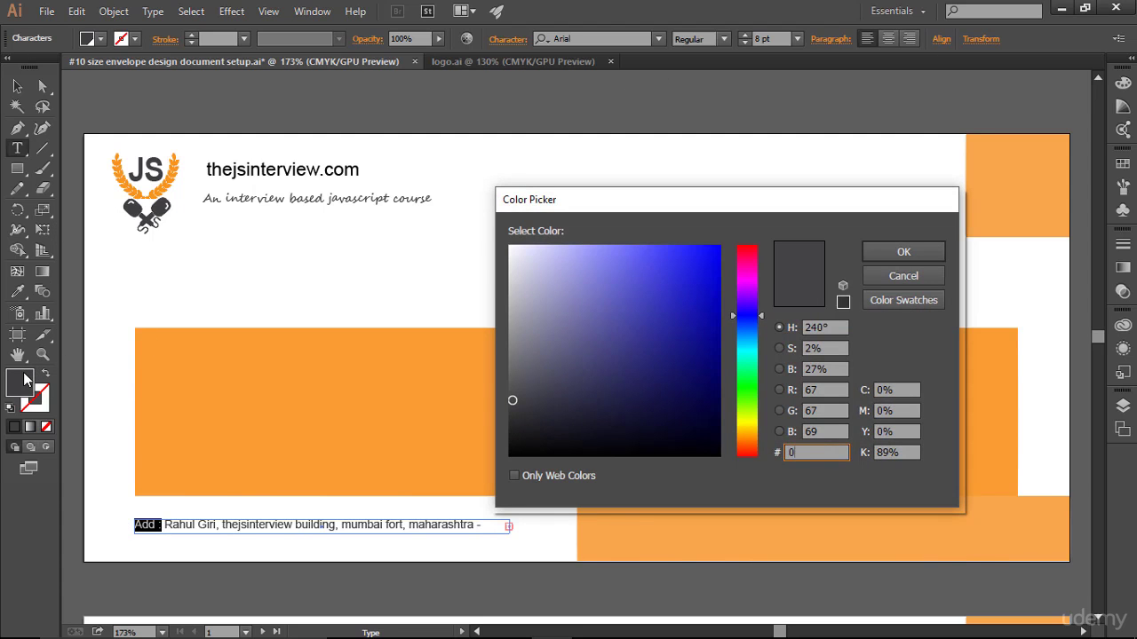
{"action": "type", "text": "00000"}
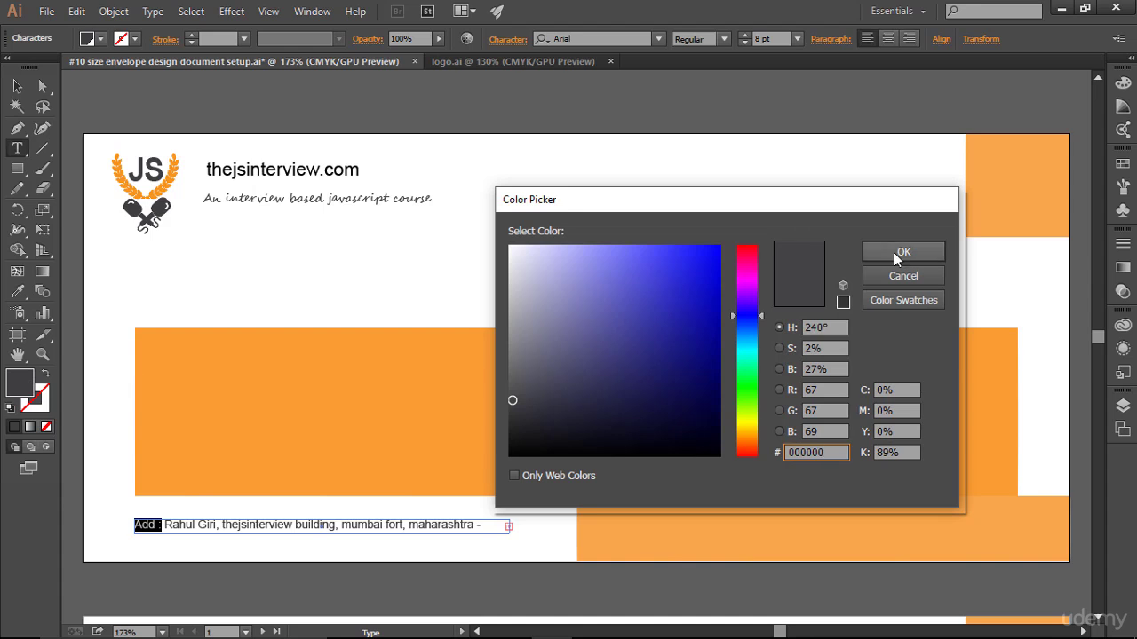
{"action": "left_click", "coordinate": [903, 251]}
{"action": "left_click", "coordinate": [242, 524]}
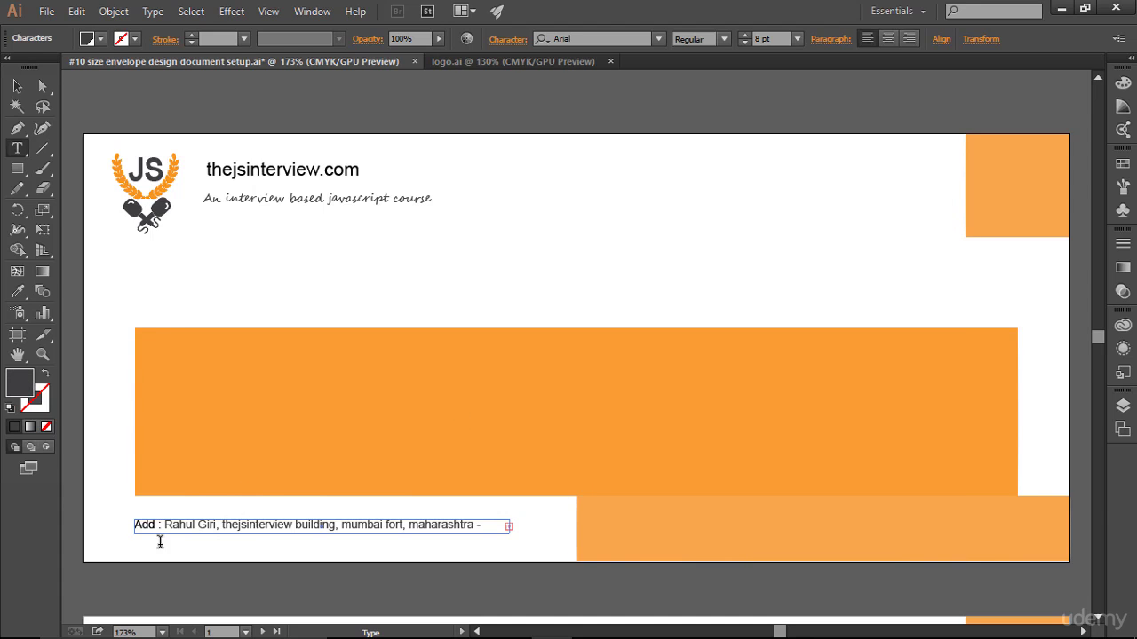
{"action": "left_click", "coordinate": [17, 86]}
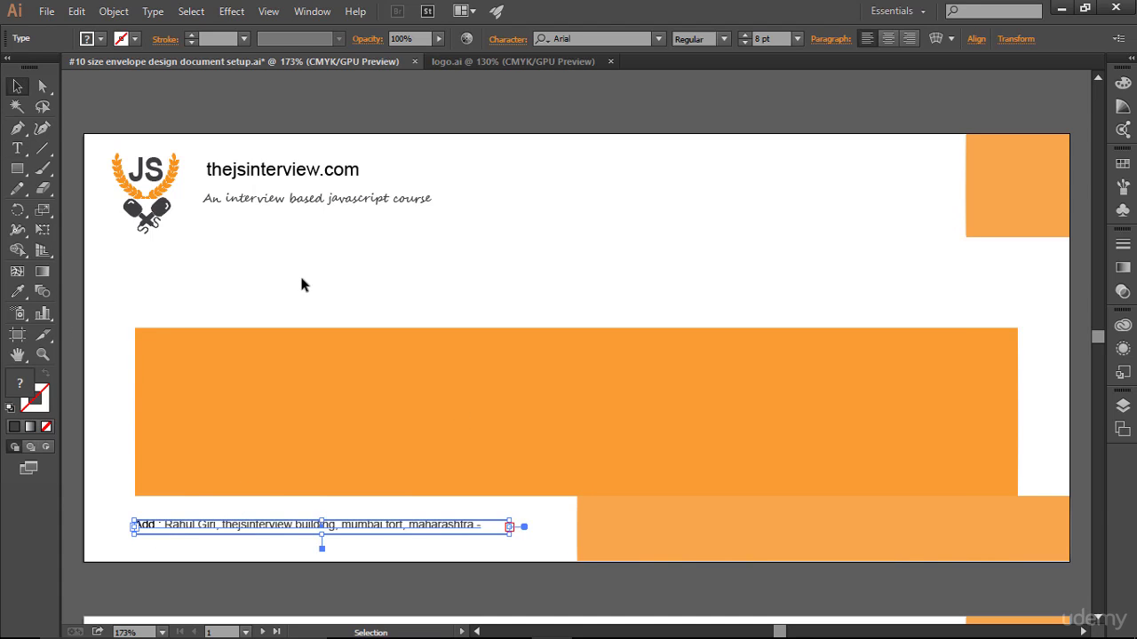
{"action": "left_click", "coordinate": [299, 273]}
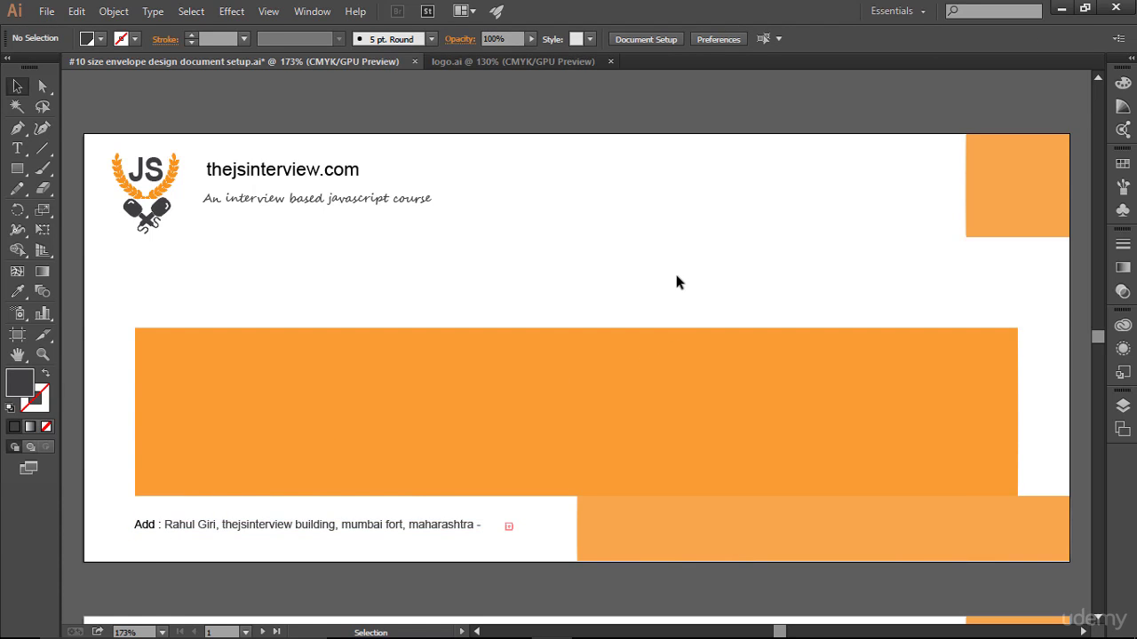
{"action": "left_click", "coordinate": [469, 526]}
{"action": "left_click_drag", "start_coordinate": [511, 527], "coordinate": [537, 527]}
{"action": "left_click", "coordinate": [672, 217]}
{"action": "scroll", "coordinate": [668, 221], "scroll_direction": "down", "scroll_amount": 1}
{"action": "scroll", "coordinate": [668, 221], "scroll_direction": "up", "scroll_amount": 1}
Draw a thin 9.51 in × 0.2 in dark bar along the envelope's bottom edge.
{"action": "left_click_drag", "start_coordinate": [29, 171], "coordinate": [62, 163]}
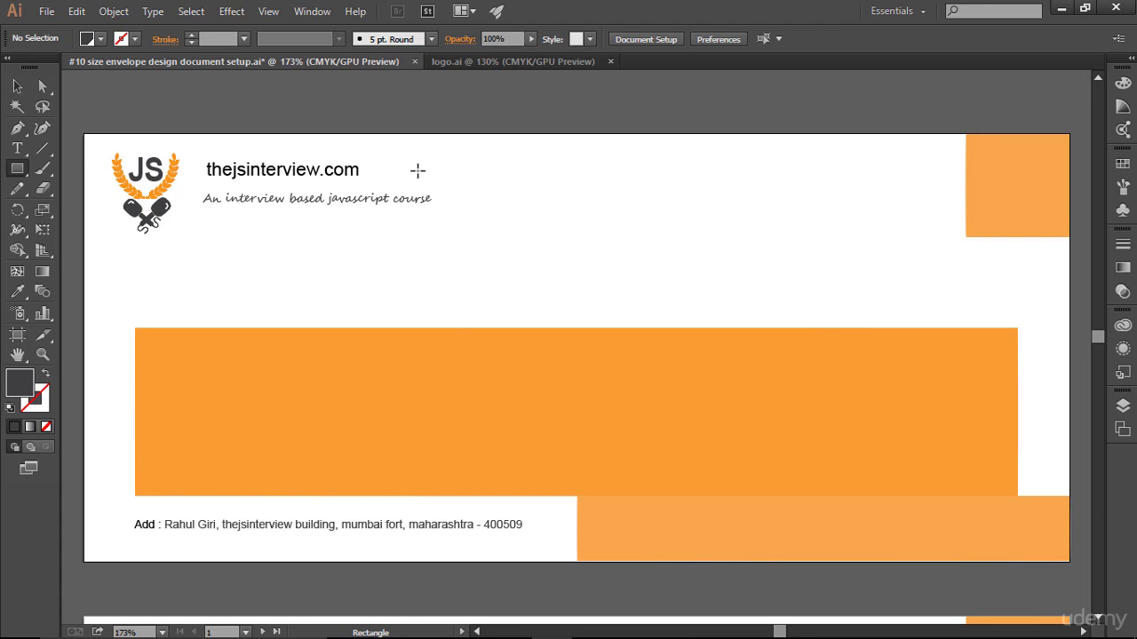
{"action": "key", "text": "ctrl+semicolon"}
{"action": "left_click_drag", "start_coordinate": [108, 546], "coordinate": [1070, 561]}
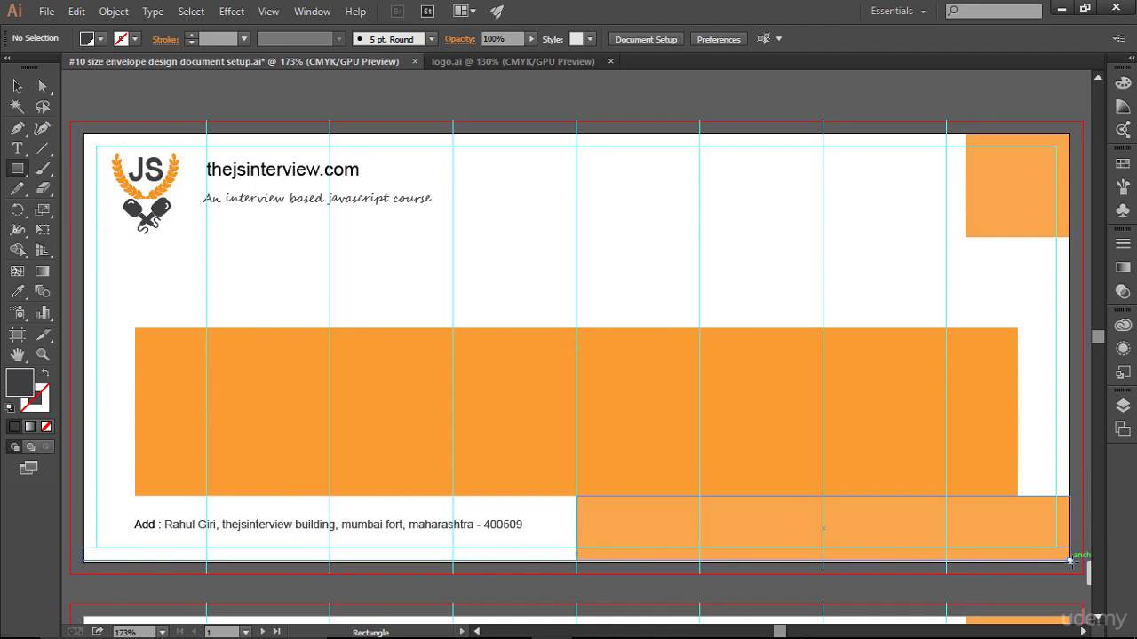
{"action": "left_click", "coordinate": [14, 87]}
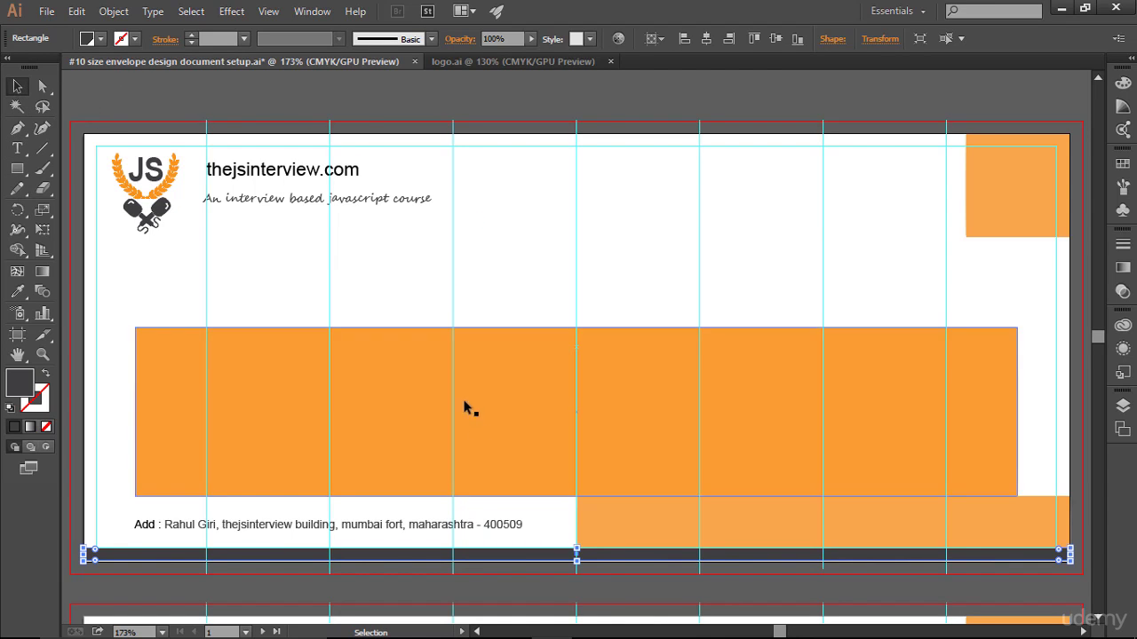
{"action": "left_click_drag", "start_coordinate": [577, 551], "coordinate": [577, 540]}
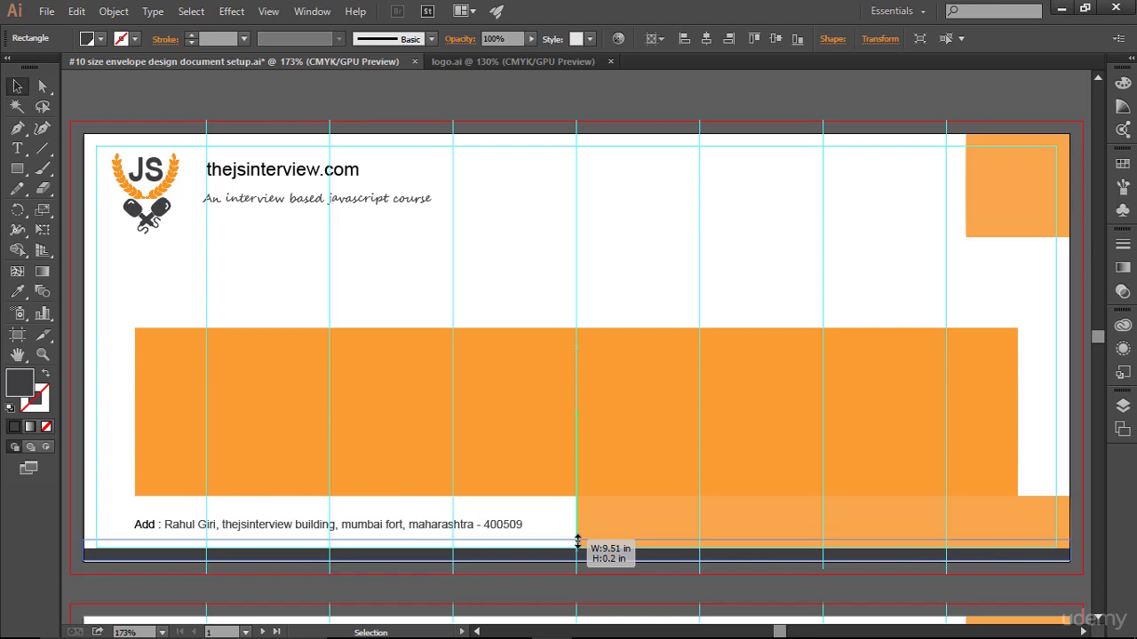
{"action": "left_click_drag", "start_coordinate": [578, 540], "coordinate": [577, 540]}
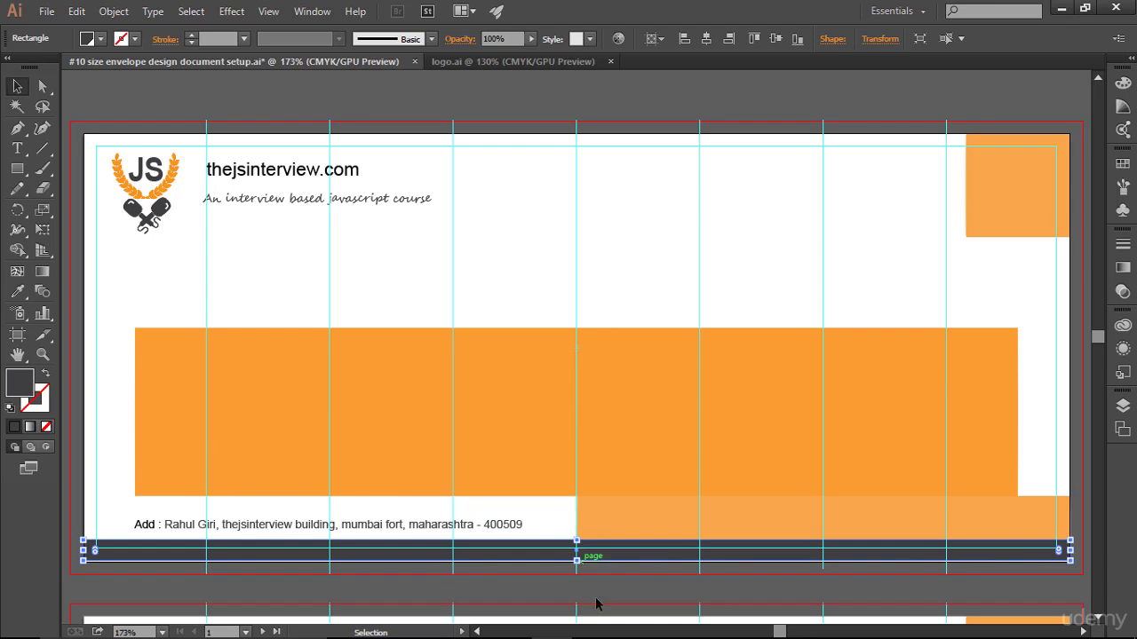
Nudge the dark bar down slightly and zoom out to review the envelope.
{"action": "key", "text": "ctrl+shift+a"}
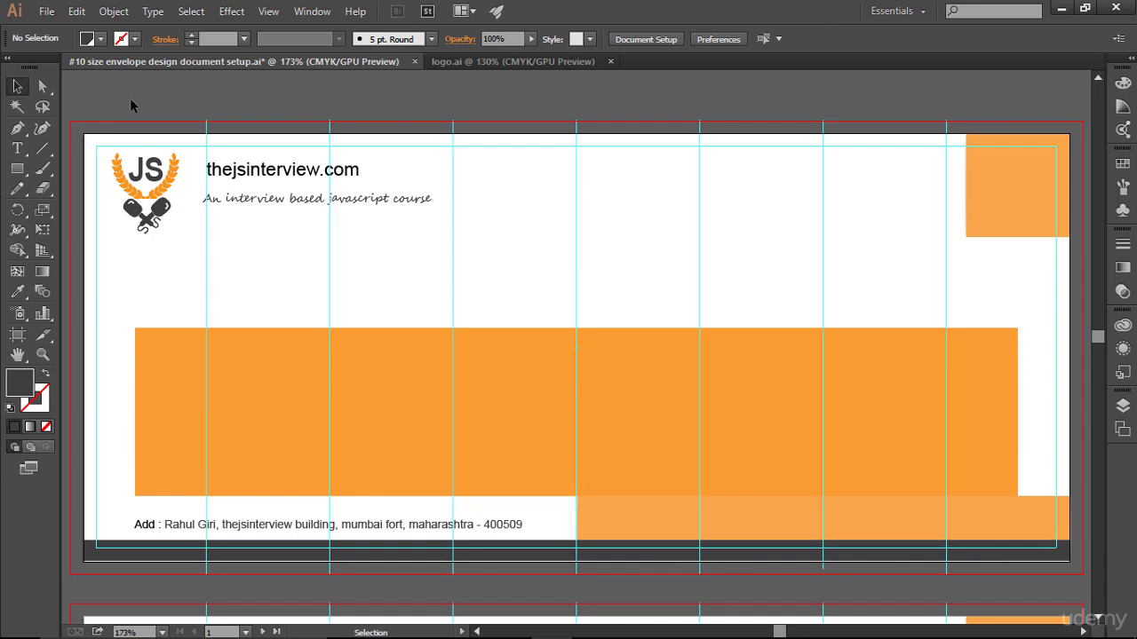
{"action": "key", "text": "ctrl+semicolon"}
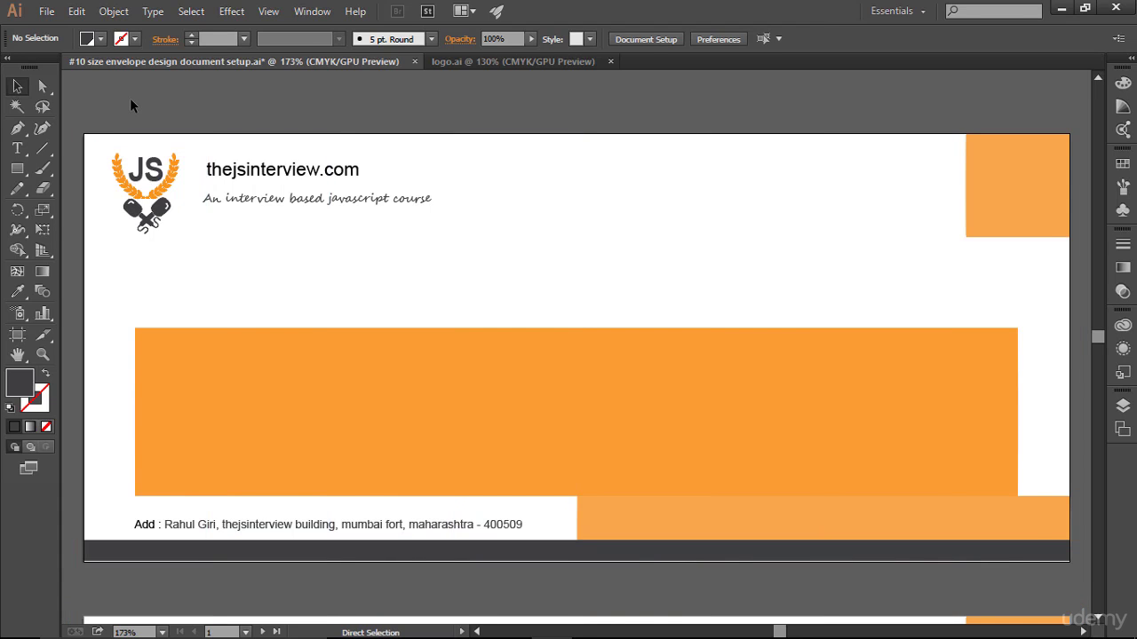
{"action": "left_click", "coordinate": [570, 551]}
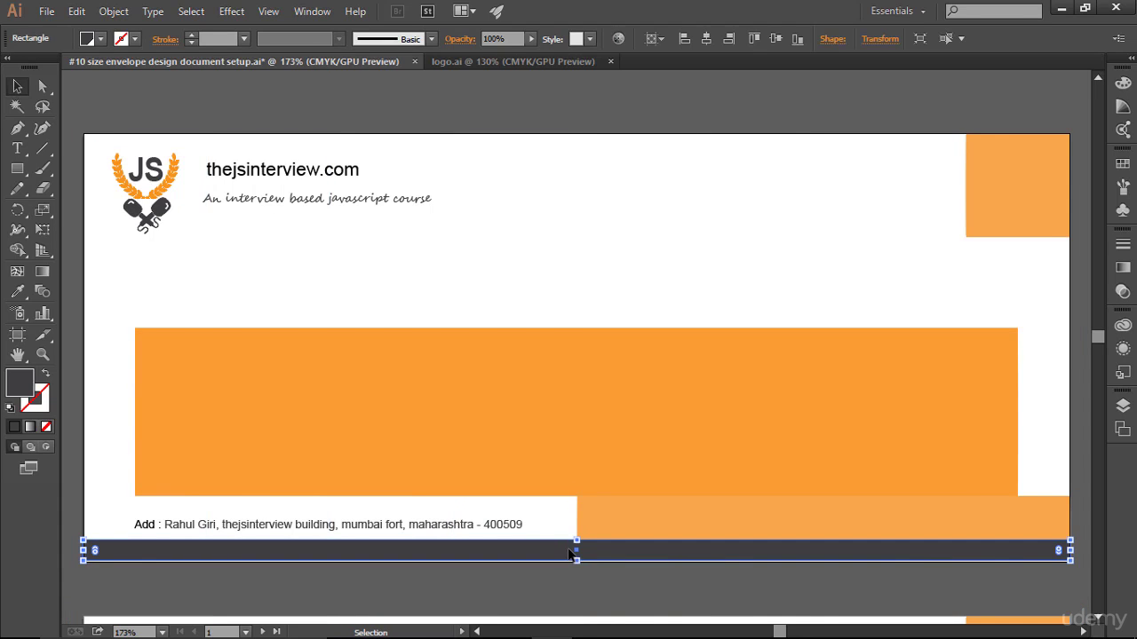
{"action": "key", "text": "Down"}
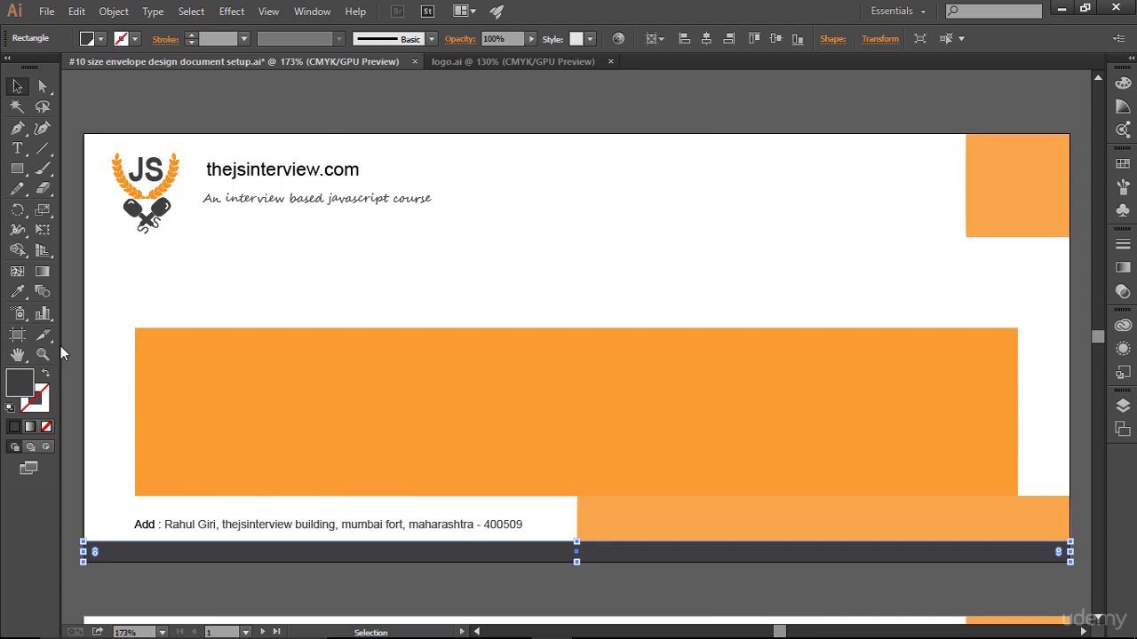
{"action": "left_click", "coordinate": [627, 96]}
{"action": "key", "text": "a"}
{"action": "key", "text": "ctrl+1"}
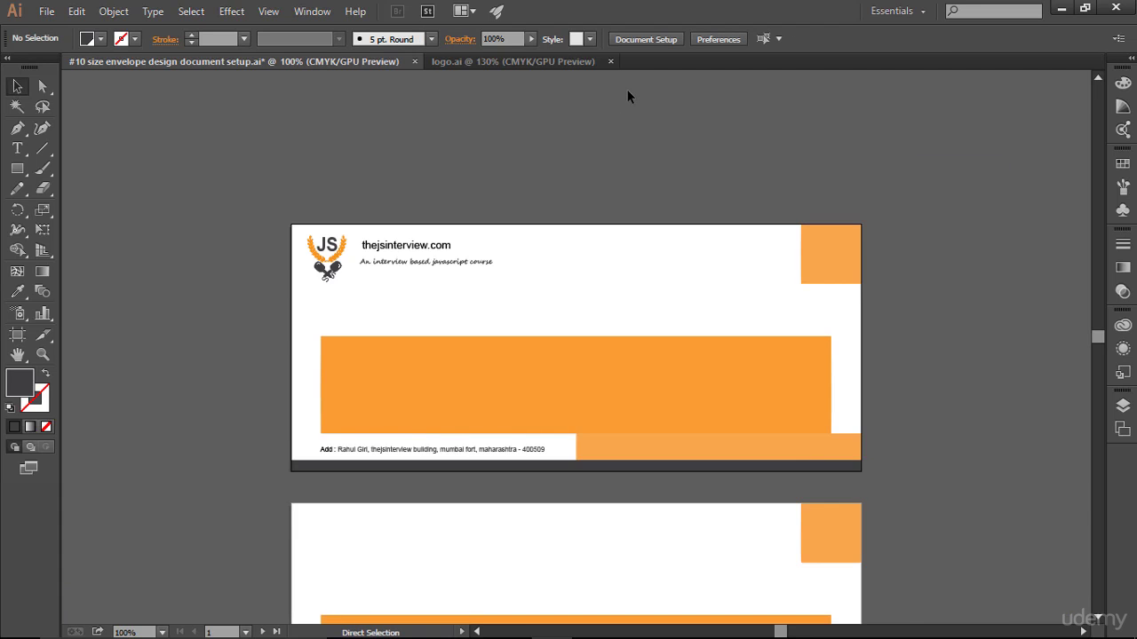
{"action": "key", "text": "ctrl+minus"}
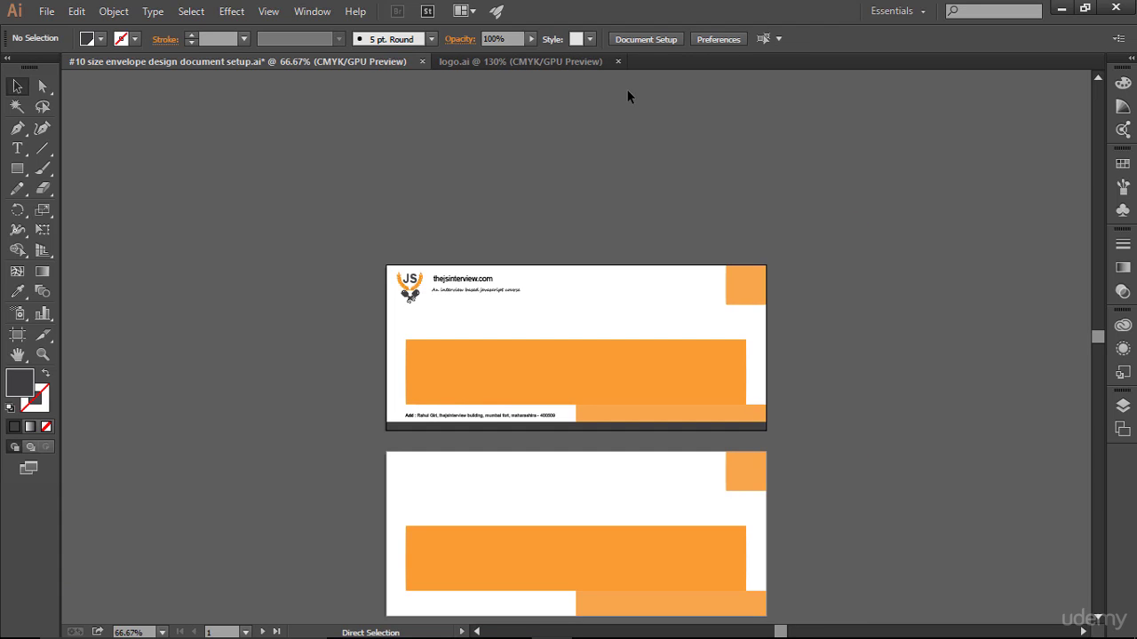
{"action": "key", "text": "ctrl+0"}
{"action": "key", "text": "v"}
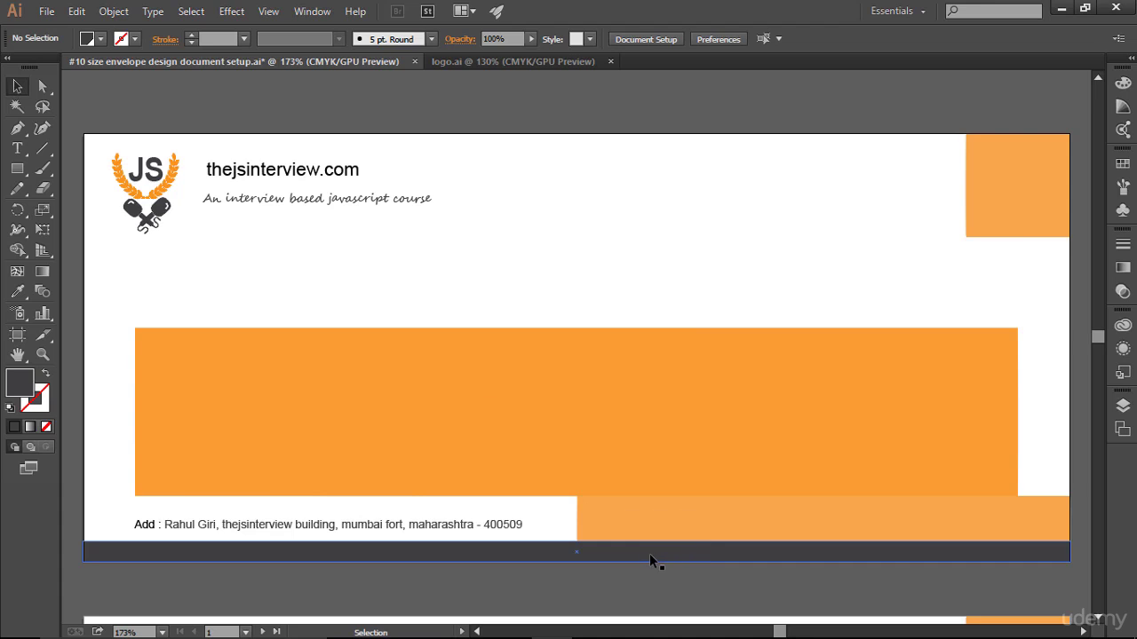
Type 'PREMIUM EDITION' as a new text line below the tagline.
{"action": "left_click", "coordinate": [17, 149]}
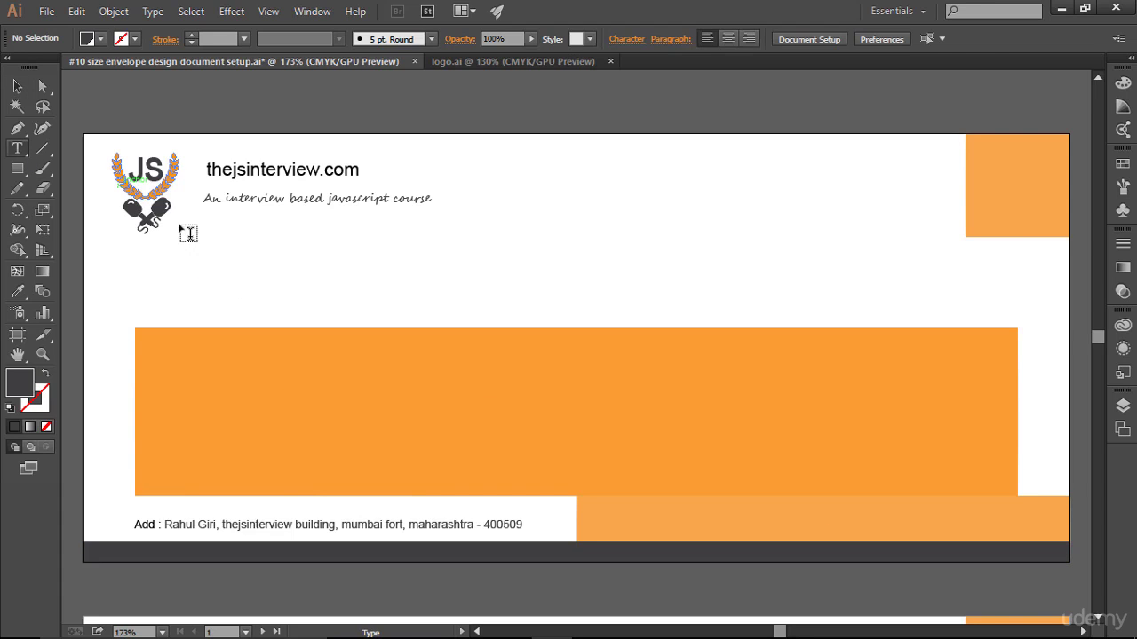
{"action": "left_click", "coordinate": [364, 233]}
{"action": "type", "text": "PREM"}
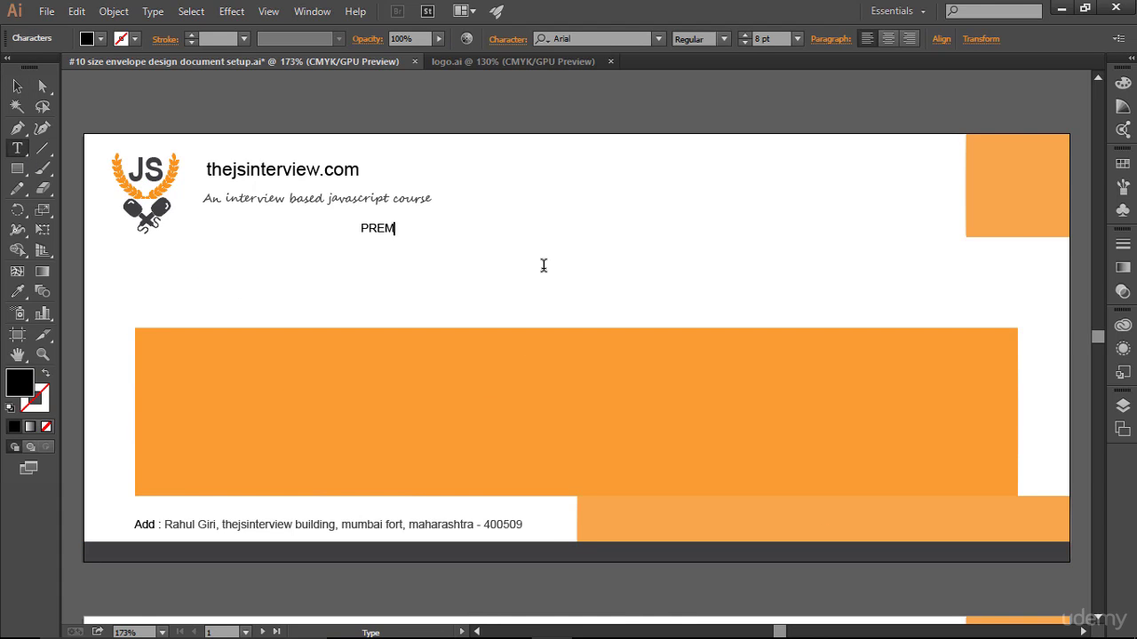
{"action": "type", "text": "IUM EDITION"}
{"action": "key", "text": "Escape"}
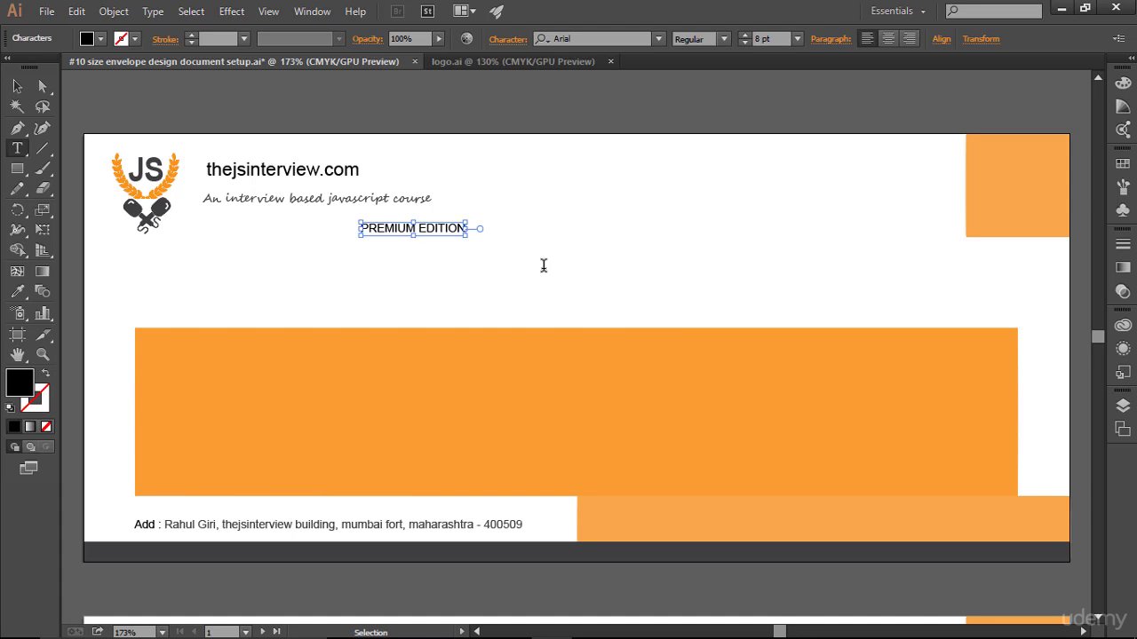
Move the PREMIUM EDITION text onto the dark bottom bar.
{"action": "key", "text": "ctrl+a"}
{"action": "left_click", "coordinate": [17, 86]}
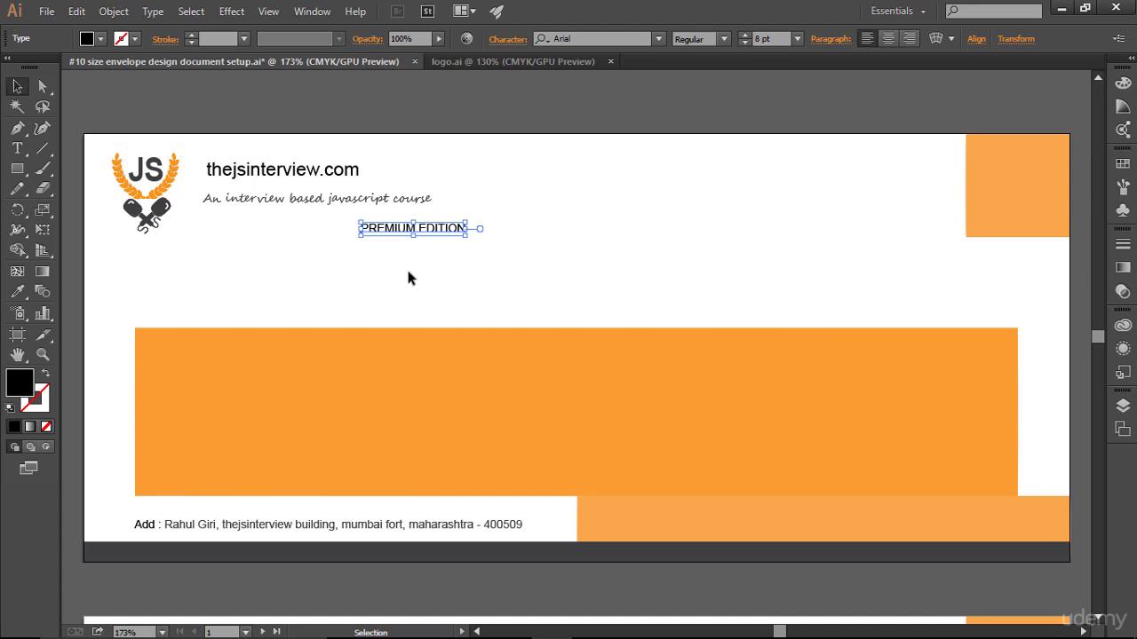
{"action": "left_click_drag", "start_coordinate": [423, 231], "coordinate": [564, 550]}
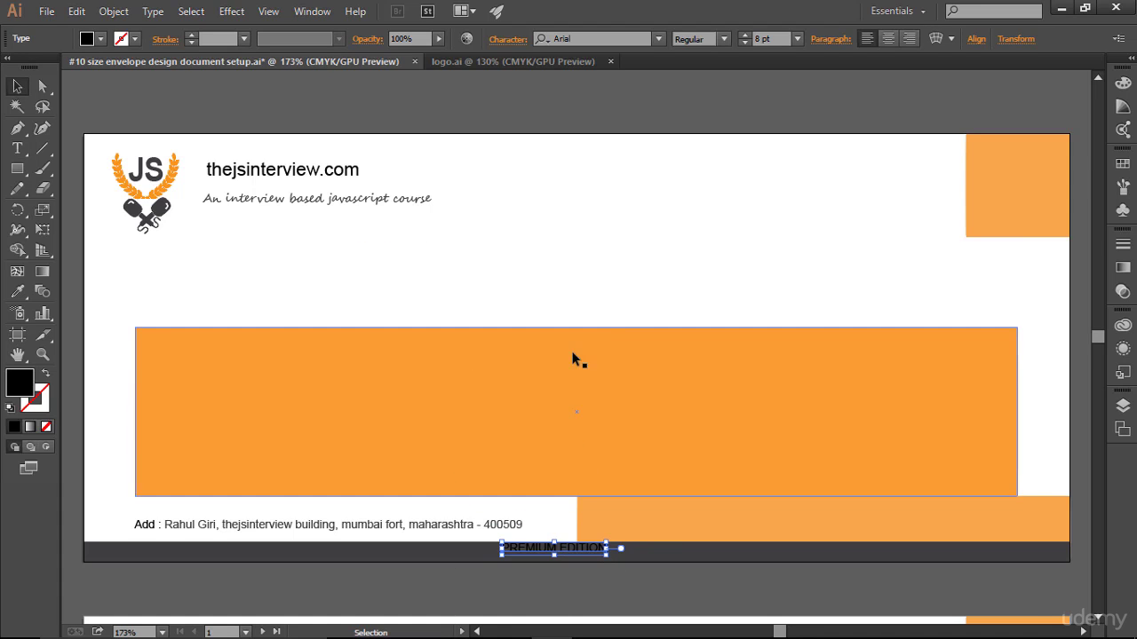
{"action": "key", "text": "Down"}
{"action": "key", "text": "Down"}
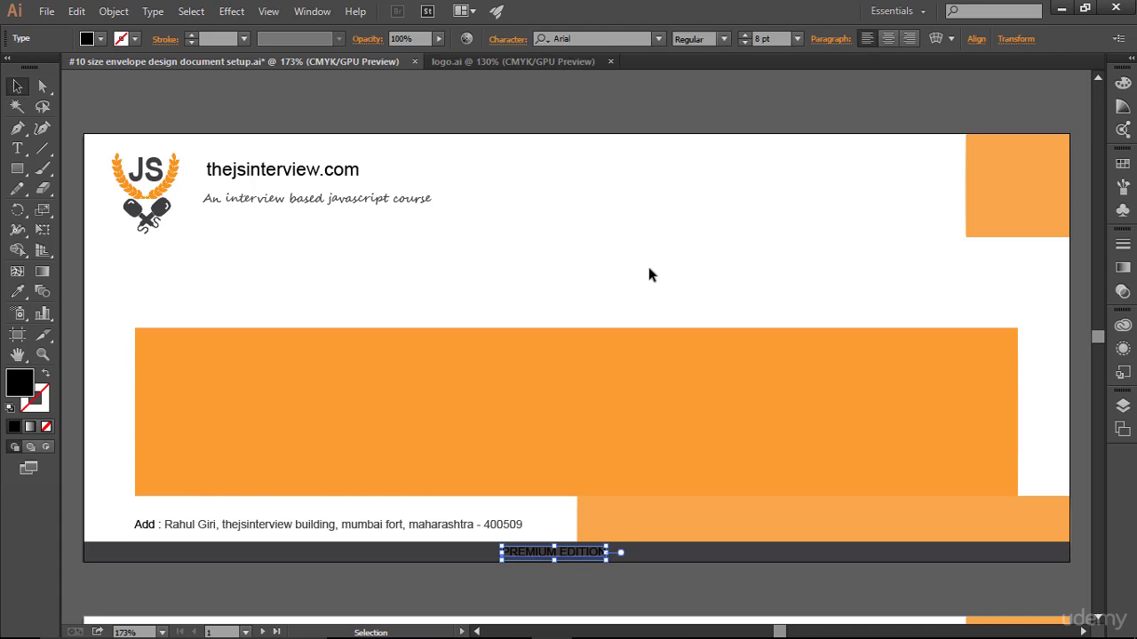
{"action": "left_click", "coordinate": [648, 275]}
{"action": "left_click", "coordinate": [568, 550]}
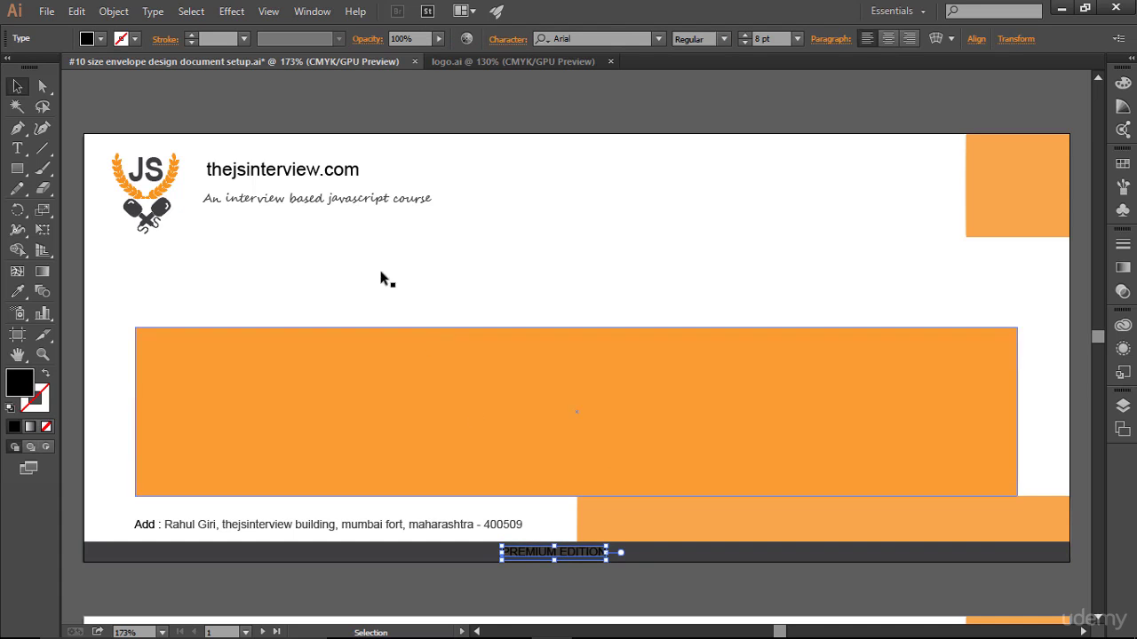
Set the PREMIUM EDITION letter tracking to 800.
{"action": "left_click", "coordinate": [368, 38]}
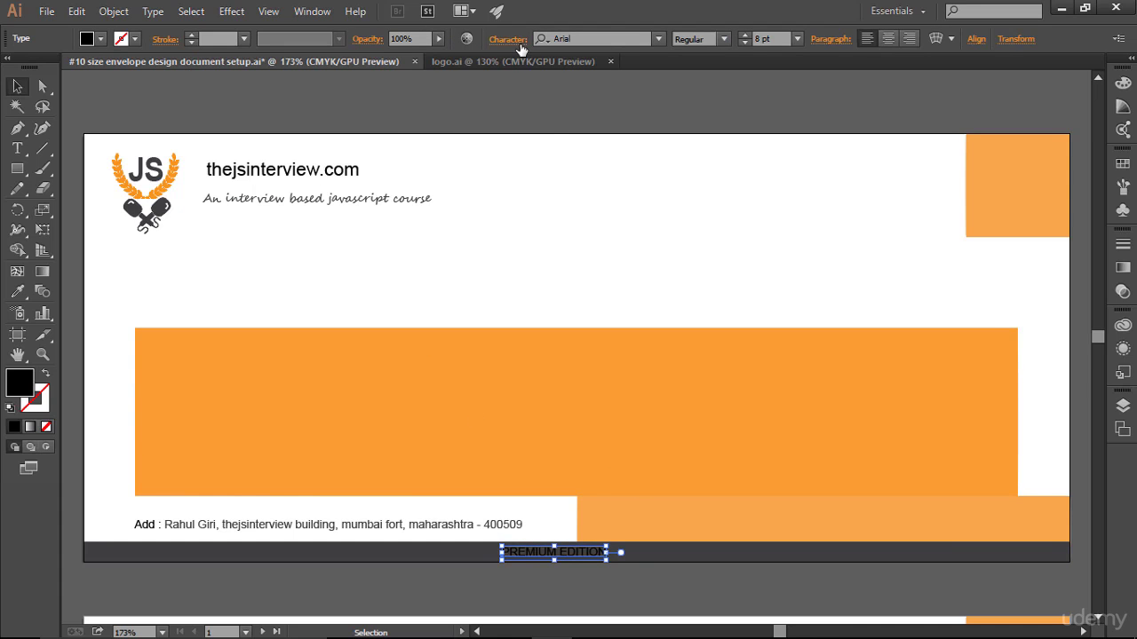
{"action": "left_click", "coordinate": [508, 38]}
{"action": "left_click", "coordinate": [489, 163]}
{"action": "type", "text": "8000"}
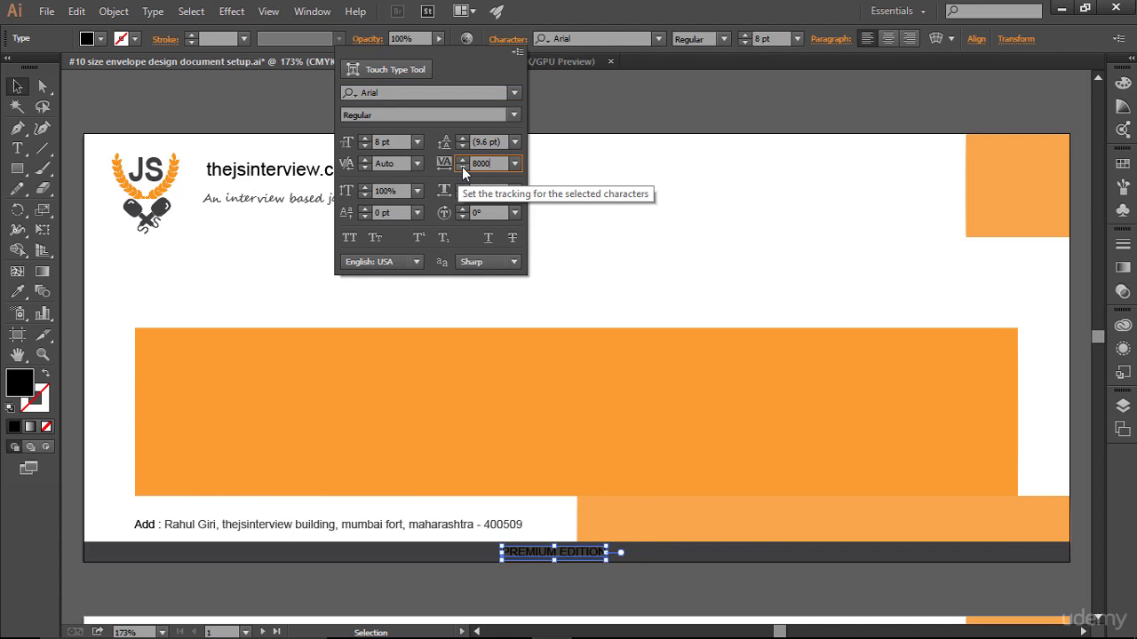
{"action": "key", "text": "Return"}
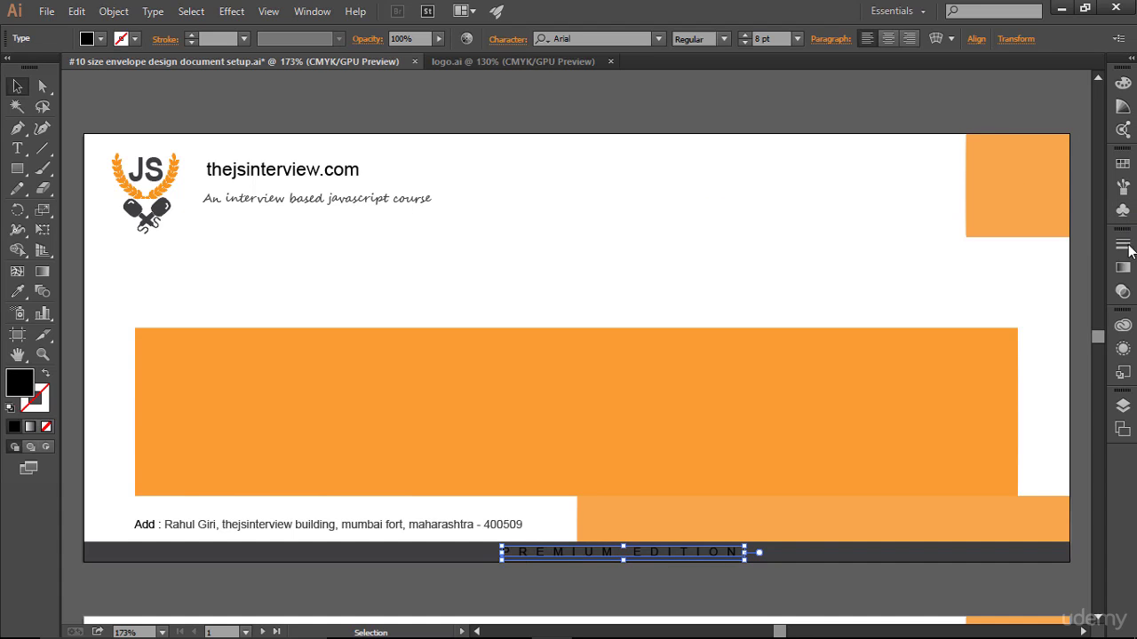
Make the PREMIUM EDITION text white.
{"action": "left_click", "coordinate": [1123, 165]}
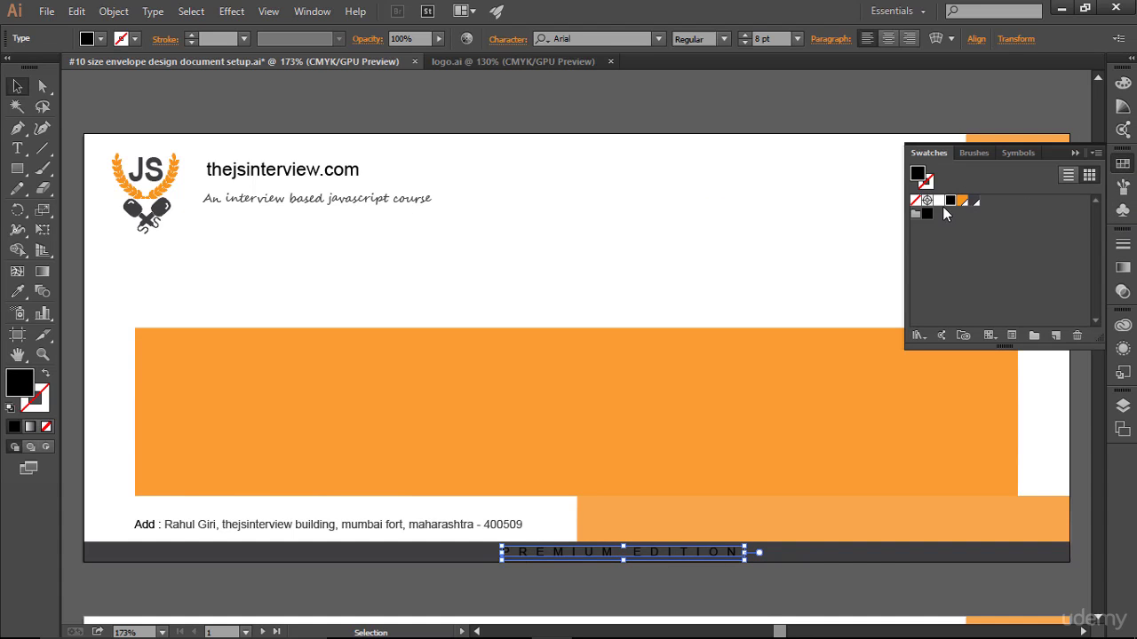
{"action": "left_click", "coordinate": [938, 201]}
{"action": "left_click", "coordinate": [1074, 152]}
{"action": "left_click", "coordinate": [999, 128]}
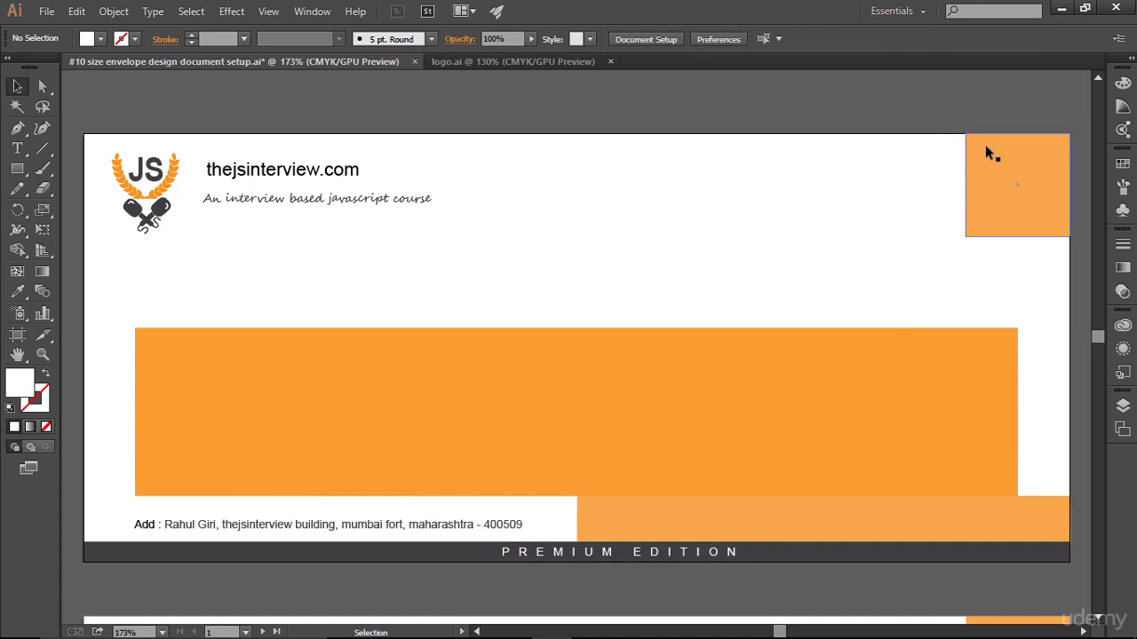
Nudge PREMIUM EDITION left until centred in the bar, checking with guides.
{"action": "left_click", "coordinate": [682, 552]}
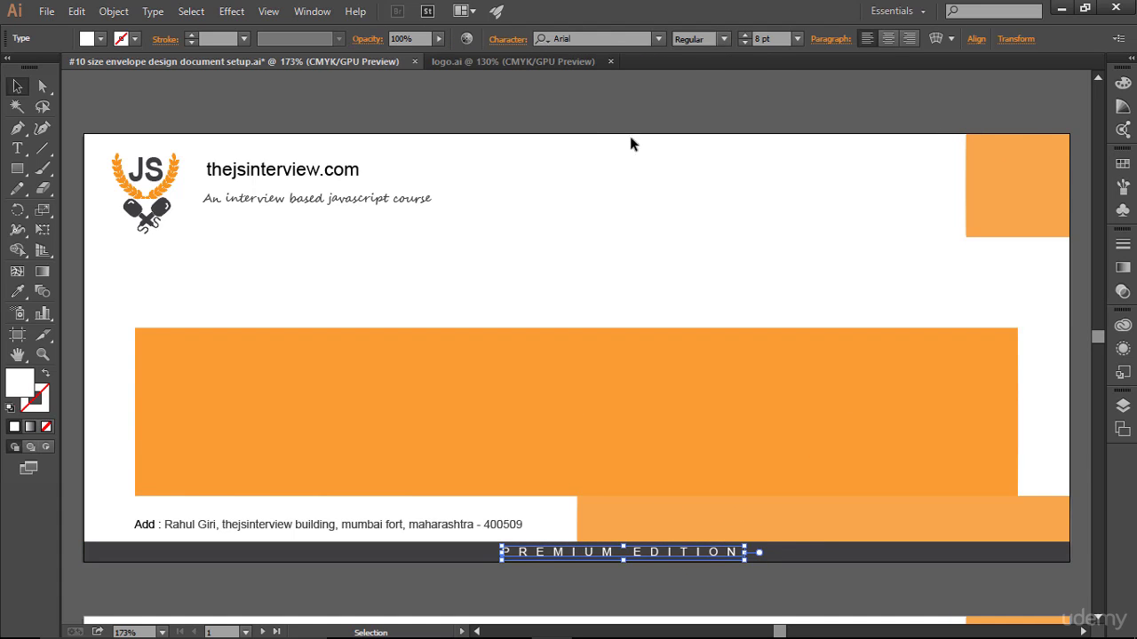
{"action": "key", "text": "ctrl+semicolon"}
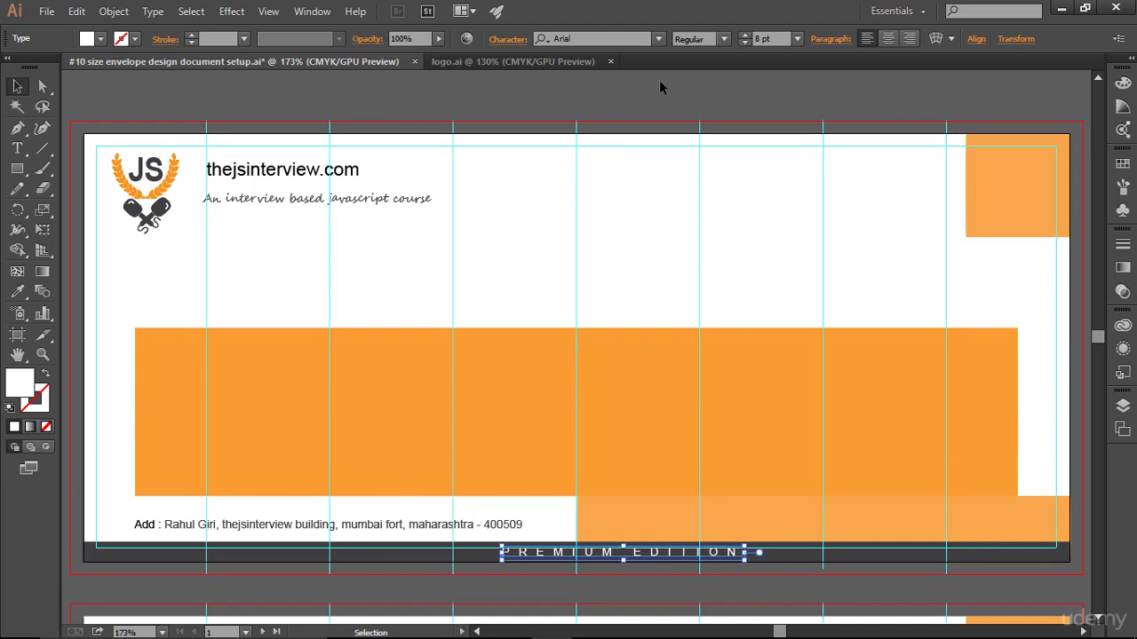
{"action": "key", "text": "Left"}
{"action": "key", "text": "Left"}
{"action": "key", "text": "Left"}
{"action": "key", "text": "Left"}
{"action": "key", "text": "Left"}
{"action": "key", "text": "Left"}
{"action": "key", "text": "Left"}
{"action": "key", "text": "Left"}
{"action": "key", "text": "Left"}
{"action": "key", "text": "Left"}
{"action": "key", "text": "Left"}
{"action": "key", "text": "Left"}
{"action": "key", "text": "Left"}
{"action": "key", "text": "Left"}
{"action": "key", "text": "Left"}
{"action": "key", "text": "Left"}
{"action": "key", "text": "Left"}
{"action": "key", "text": "Left"}
{"action": "key", "text": "Left"}
{"action": "key", "text": "Left"}
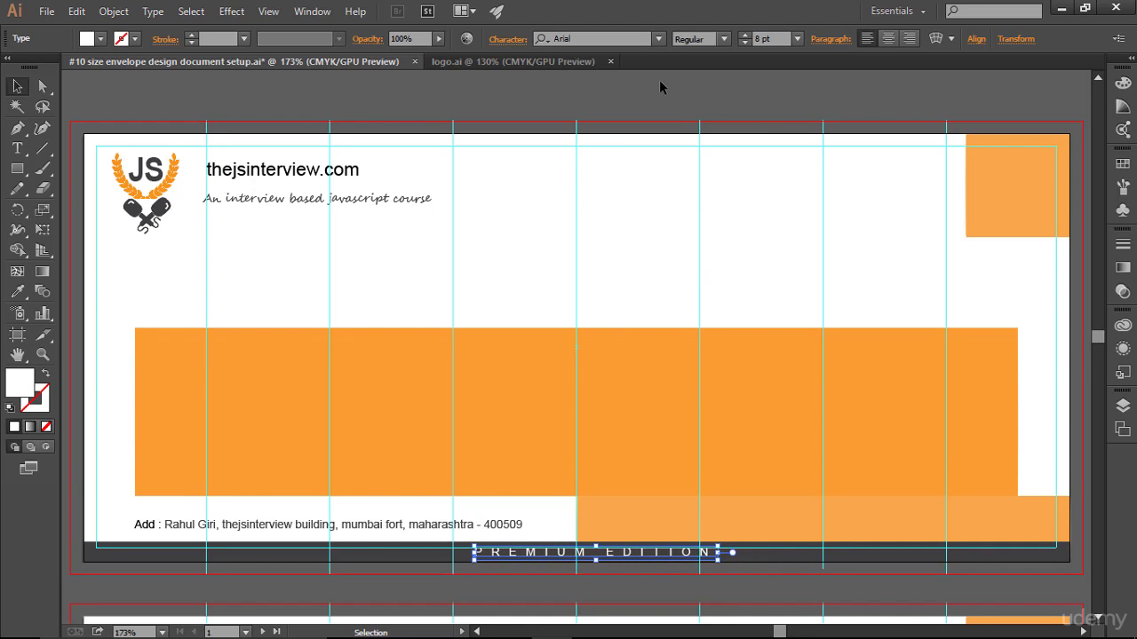
{"action": "key", "text": "Left"}
{"action": "key", "text": "Left"}
{"action": "key", "text": "Left"}
{"action": "key", "text": "Left"}
{"action": "key", "text": "Left"}
{"action": "key", "text": "Left"}
{"action": "key", "text": "Left"}
{"action": "key", "text": "Left"}
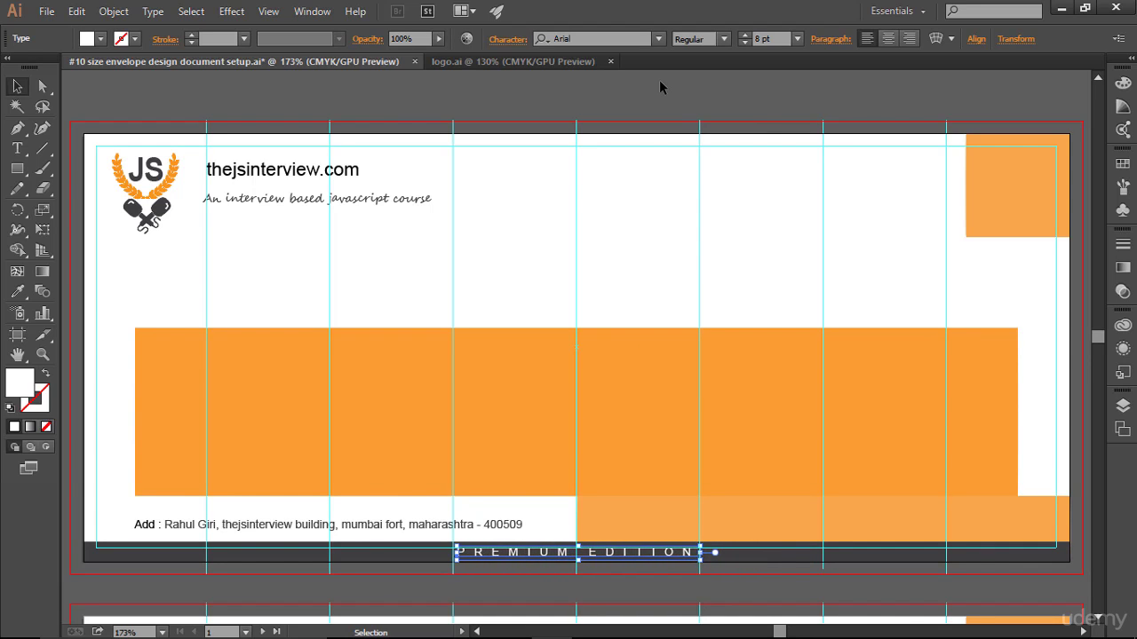
{"action": "left_click", "coordinate": [660, 86]}
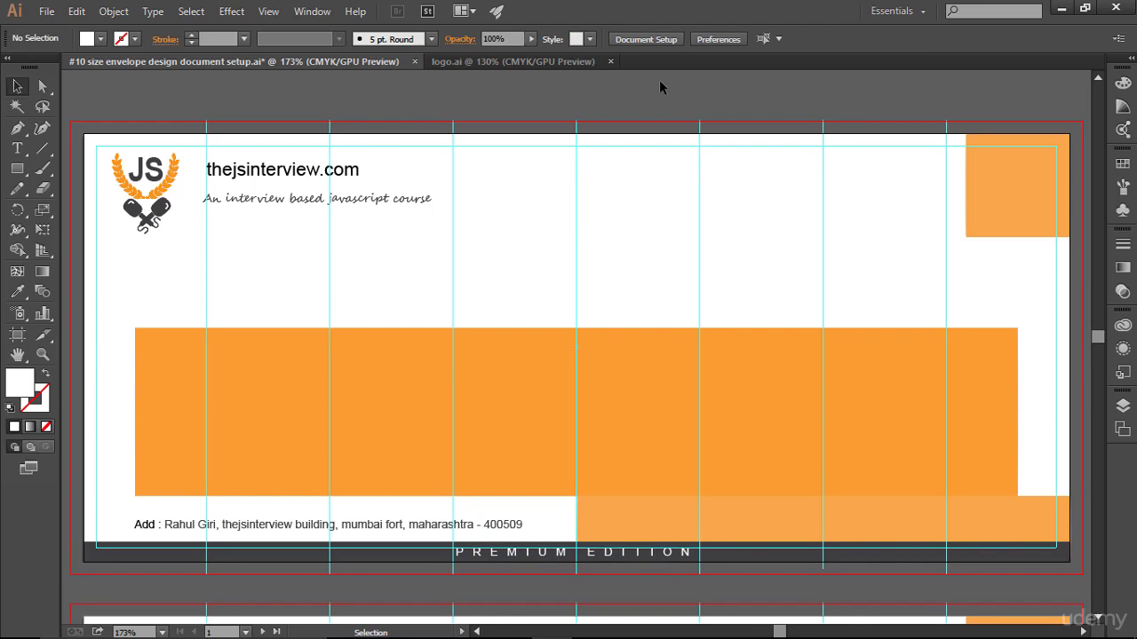
{"action": "key", "text": "ctrl+;"}
{"action": "left_click", "coordinate": [622, 553]}
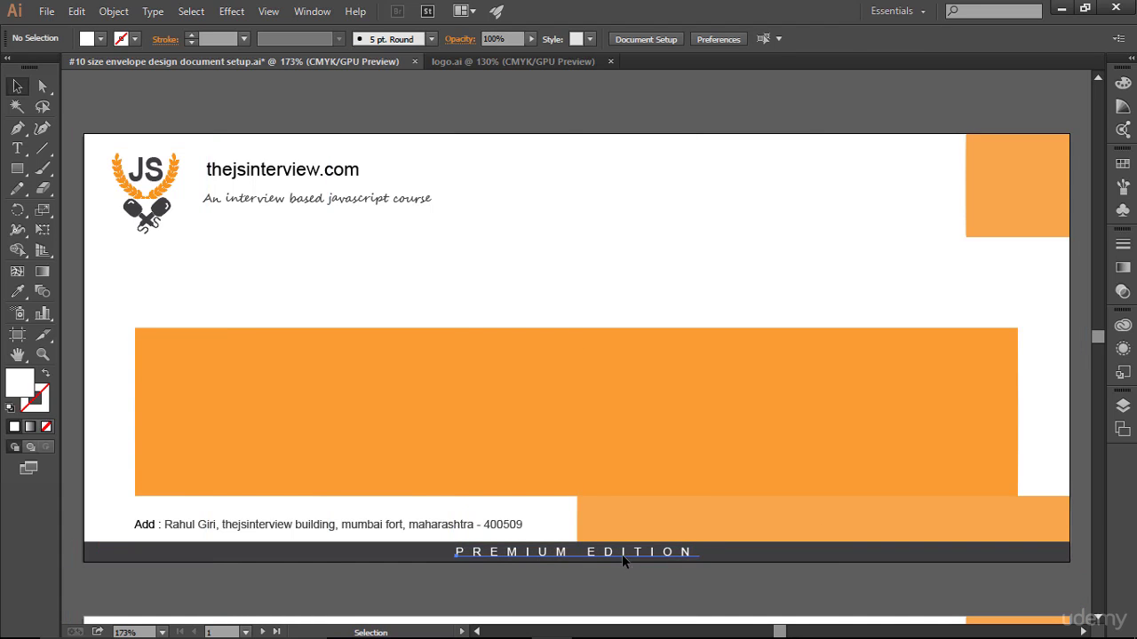
{"action": "left_click", "coordinate": [658, 108]}
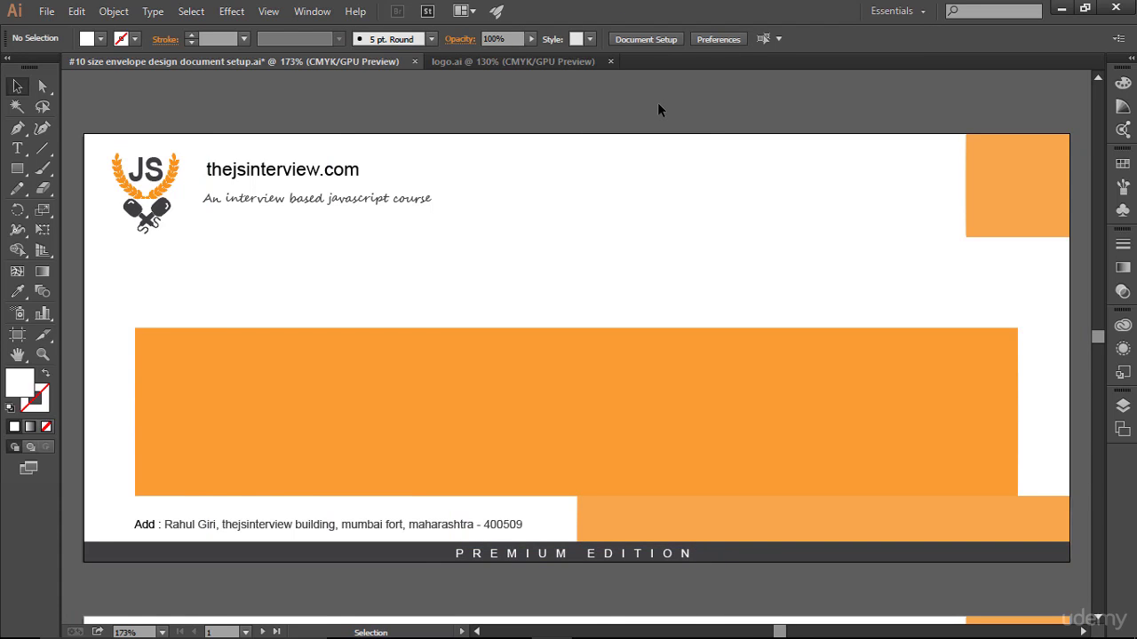
{"action": "key", "text": "ctrl+1"}
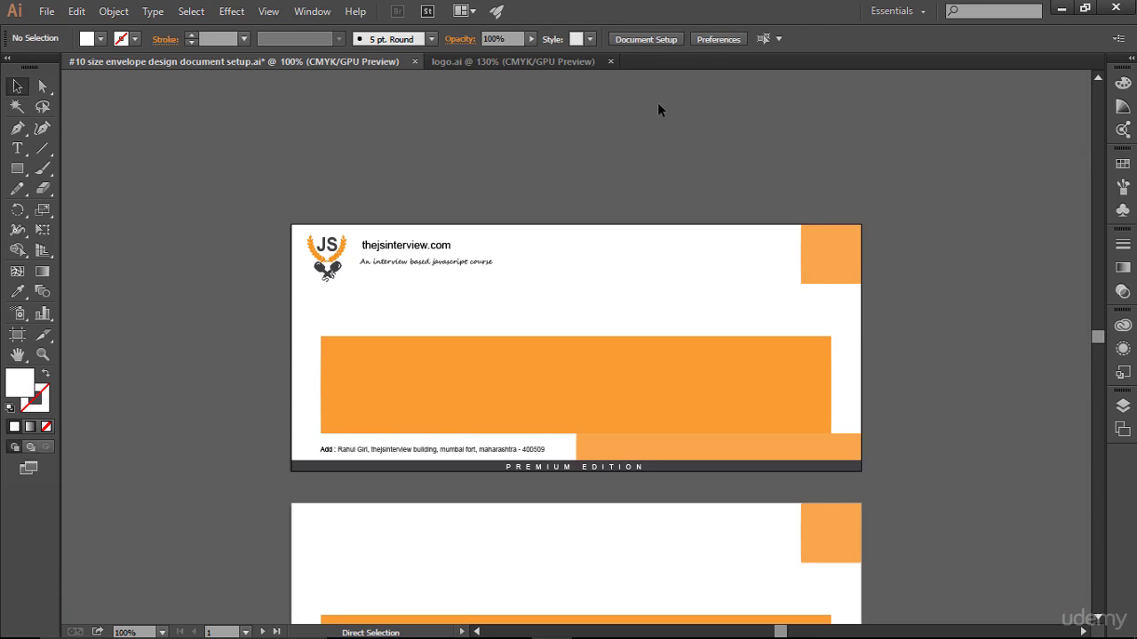
{"action": "key", "text": "ctrl+0"}
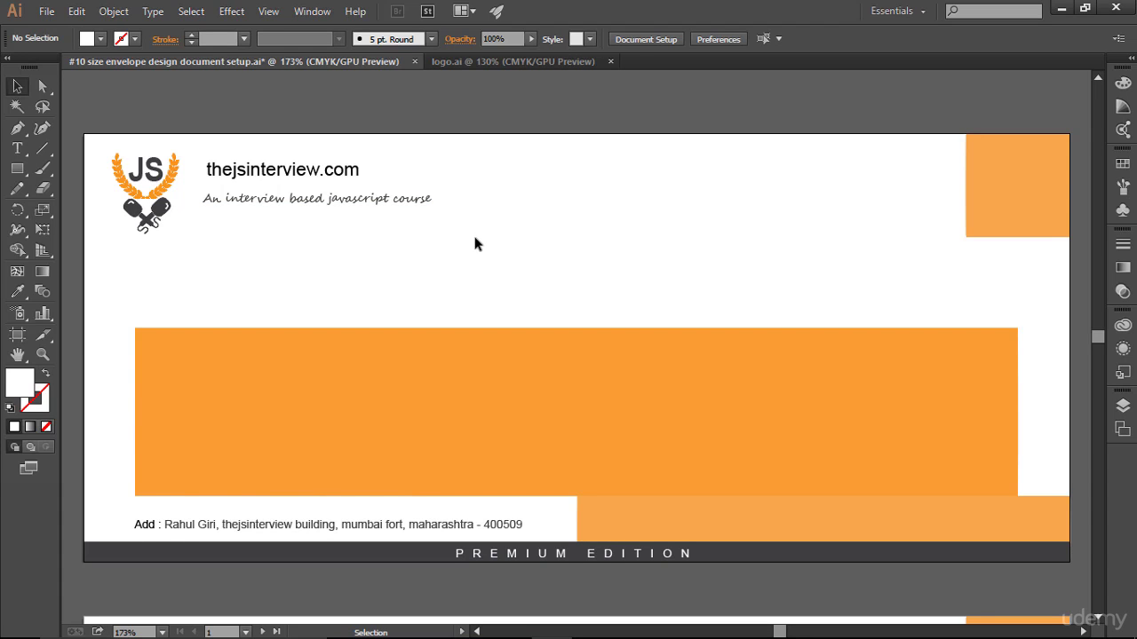
Bring the signature and underline from logo.ai into the envelope under the tagline.
{"action": "left_click", "coordinate": [505, 62]}
{"action": "left_click_drag", "start_coordinate": [376, 113], "coordinate": [588, 222]}
{"action": "left_click_drag", "start_coordinate": [464, 151], "coordinate": [583, 300]}
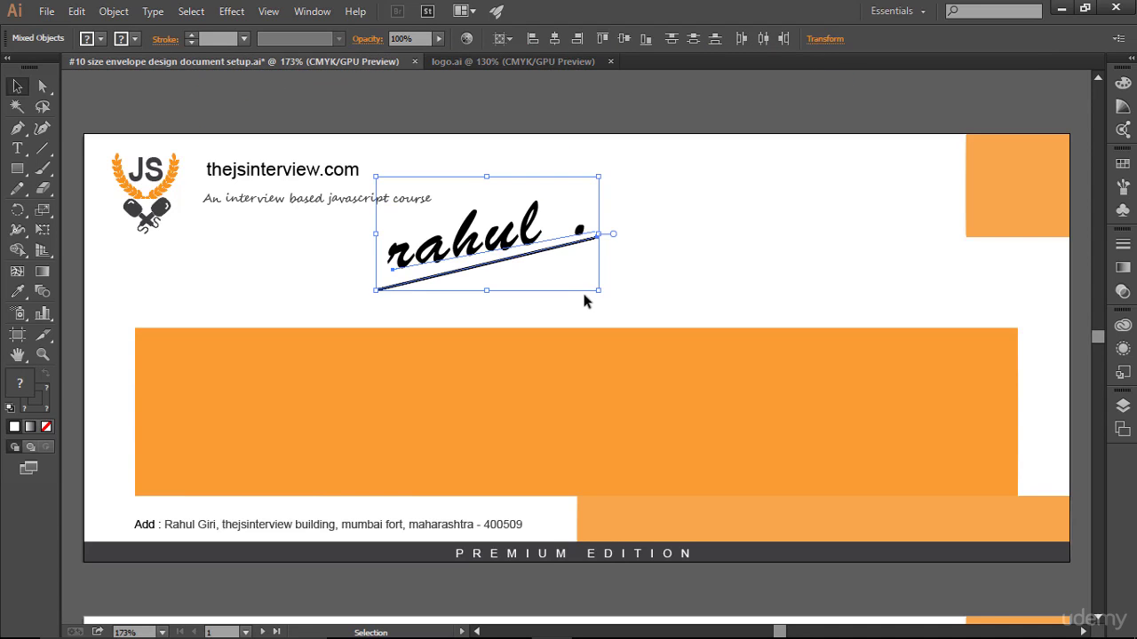
{"action": "left_click_drag", "start_coordinate": [600, 180], "coordinate": [537, 208]}
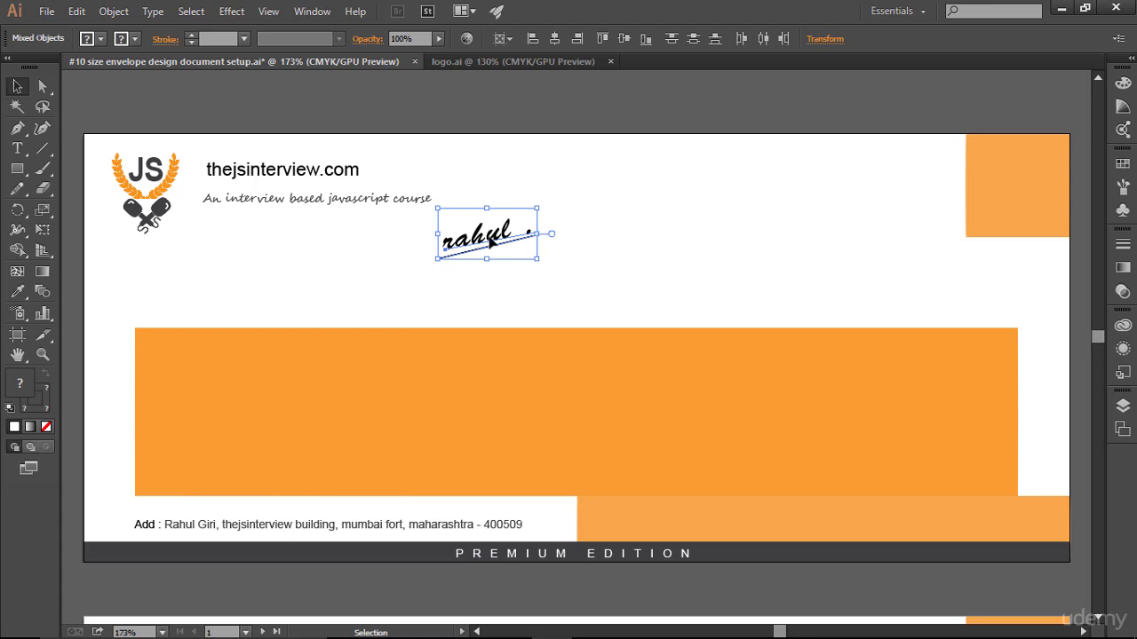
{"action": "left_click_drag", "start_coordinate": [491, 240], "coordinate": [284, 240]}
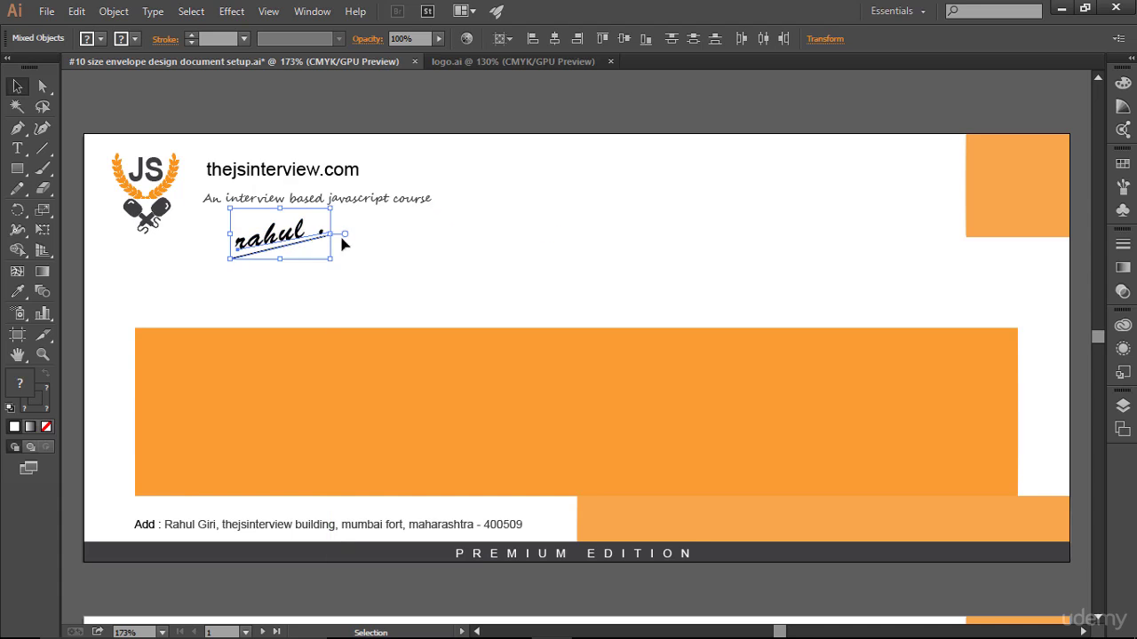
Shrink the signature further and shift it left, checking alignment with guides.
{"action": "left_click", "coordinate": [382, 242]}
{"action": "mouse_move", "coordinate": [186, 219]}
{"action": "left_mouse_down"}
{"action": "mouse_move", "coordinate": [310, 255]}
{"action": "mouse_move", "coordinate": [337, 249]}
{"action": "left_mouse_up"}
{"action": "left_click_drag", "start_coordinate": [331, 209], "coordinate": [313, 216]}
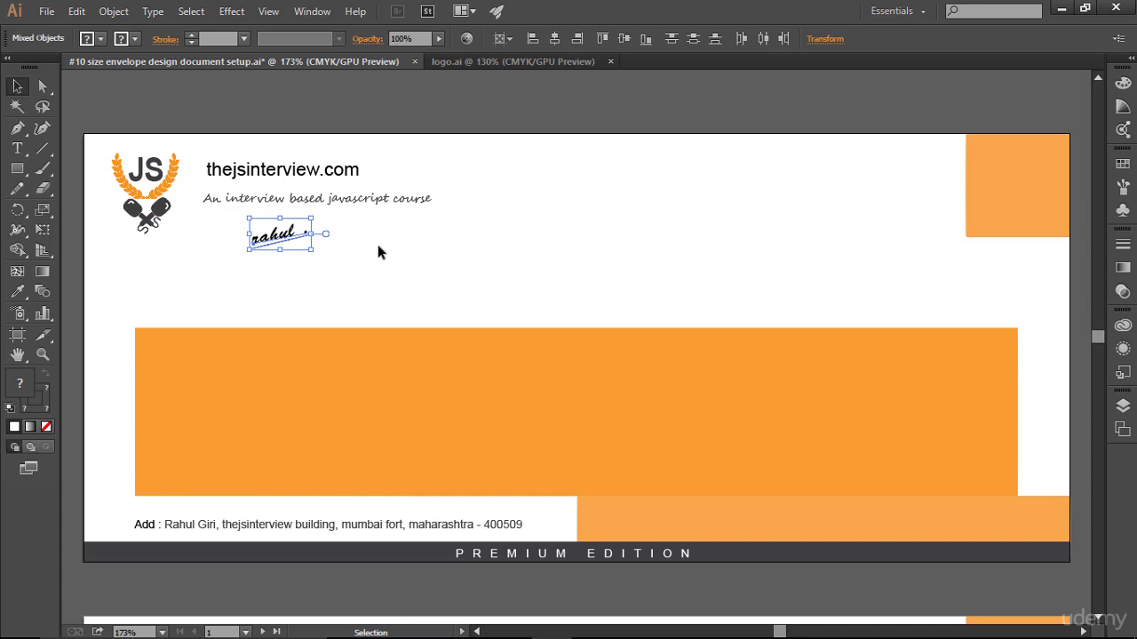
{"action": "left_click", "coordinate": [378, 244]}
{"action": "left_click_drag", "start_coordinate": [251, 233], "coordinate": [231, 240]}
{"action": "left_click", "coordinate": [546, 295]}
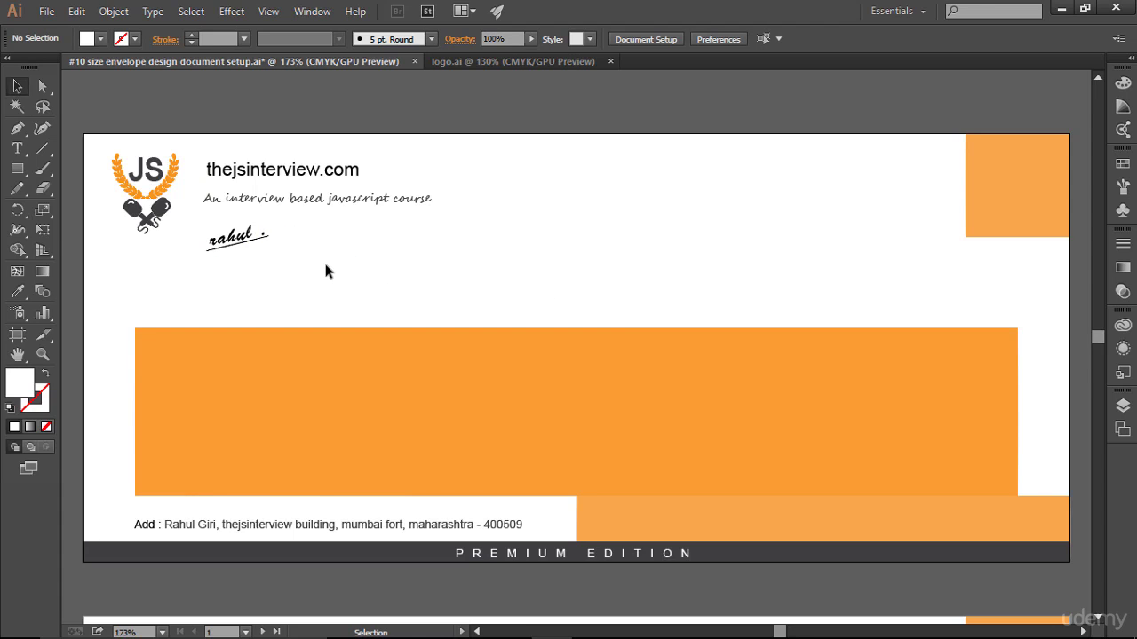
{"action": "left_click_drag", "start_coordinate": [204, 216], "coordinate": [328, 271]}
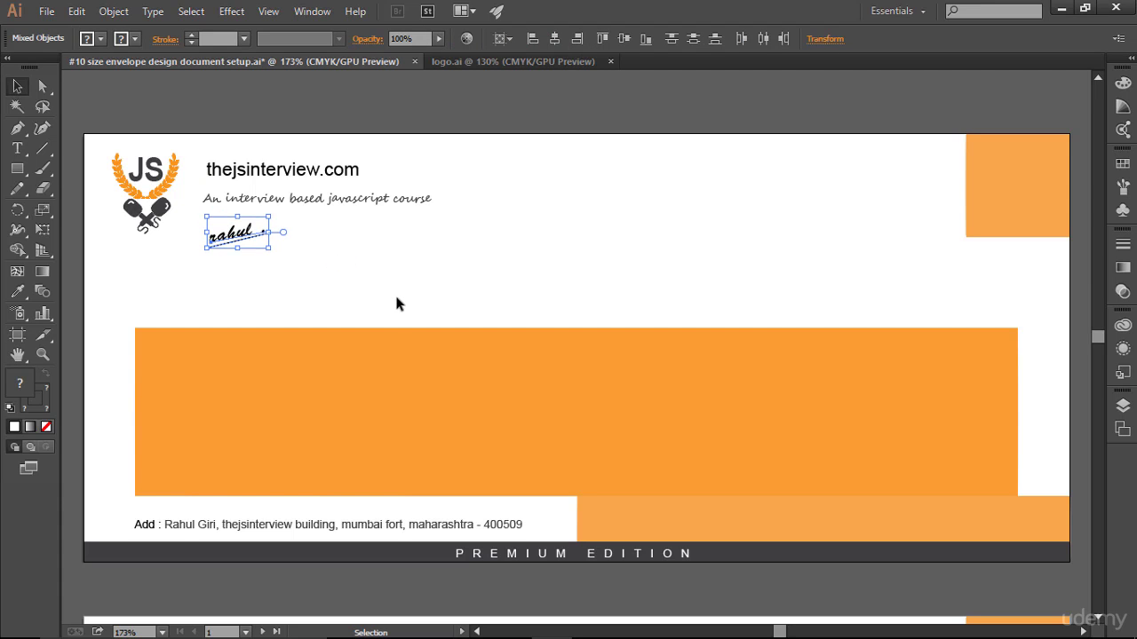
{"action": "left_click", "coordinate": [538, 218]}
{"action": "key", "text": "ctrl+semicolon"}
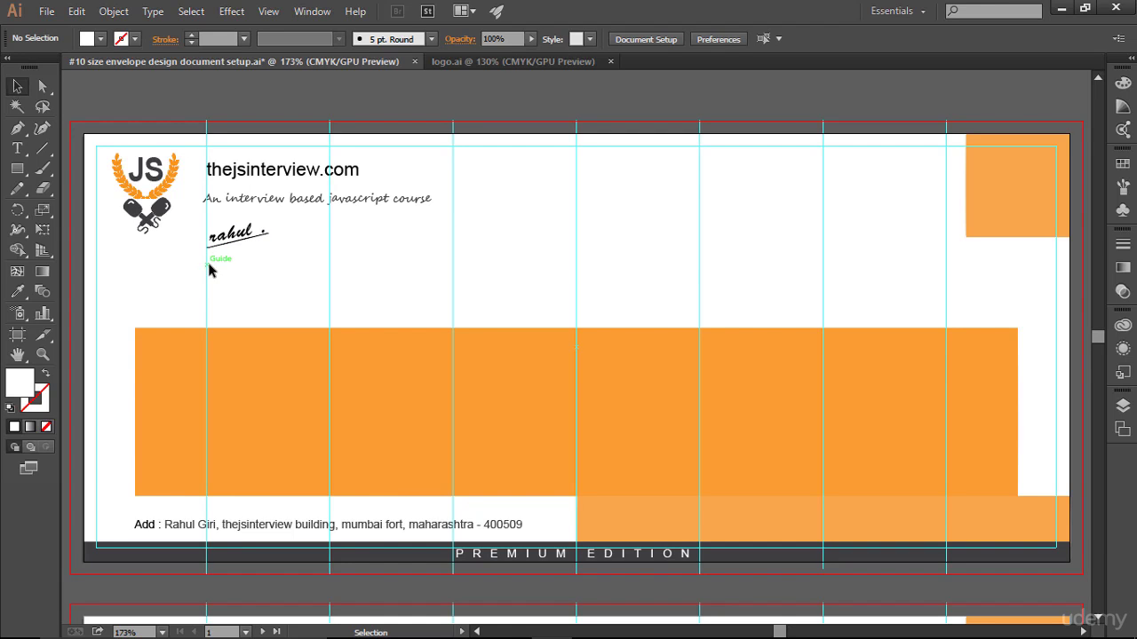
{"action": "key", "text": "ctrl+semicolon"}
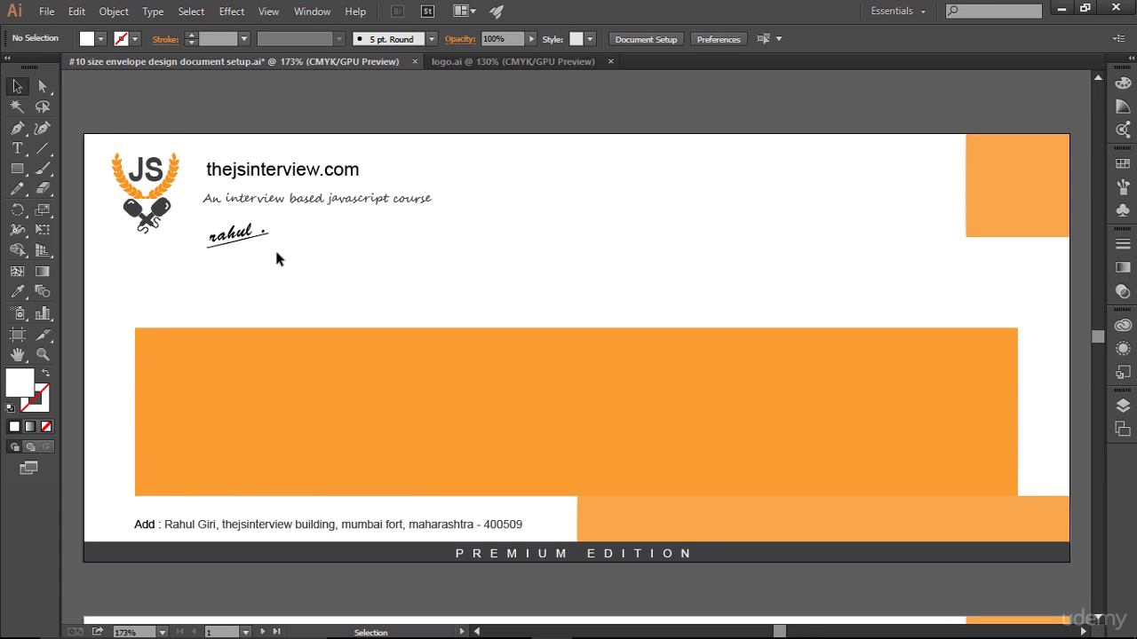
Open the moon stamp image 589204-T0.png.
{"action": "left_click", "coordinate": [46, 10]}
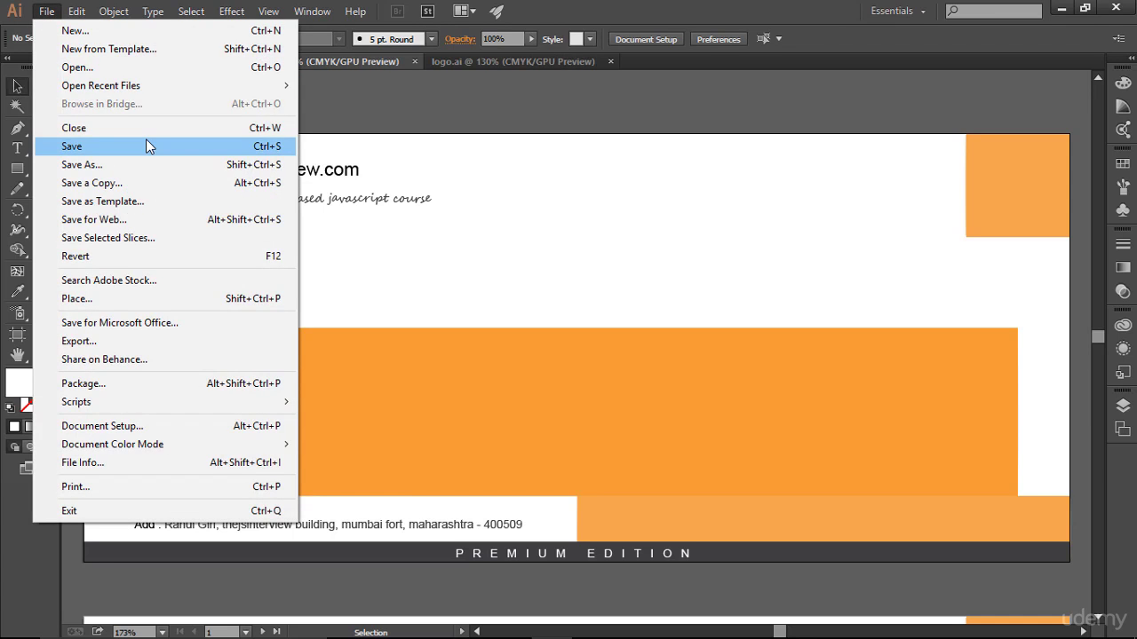
{"action": "left_click", "coordinate": [140, 70]}
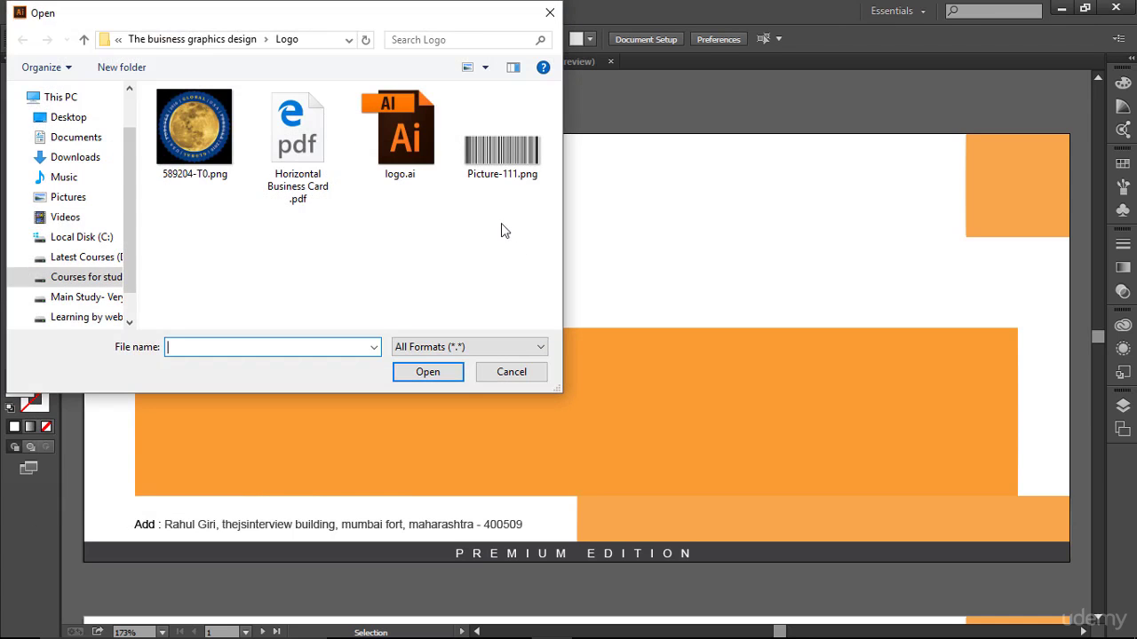
{"action": "left_click", "coordinate": [199, 140]}
{"action": "double_click", "coordinate": [199, 140]}
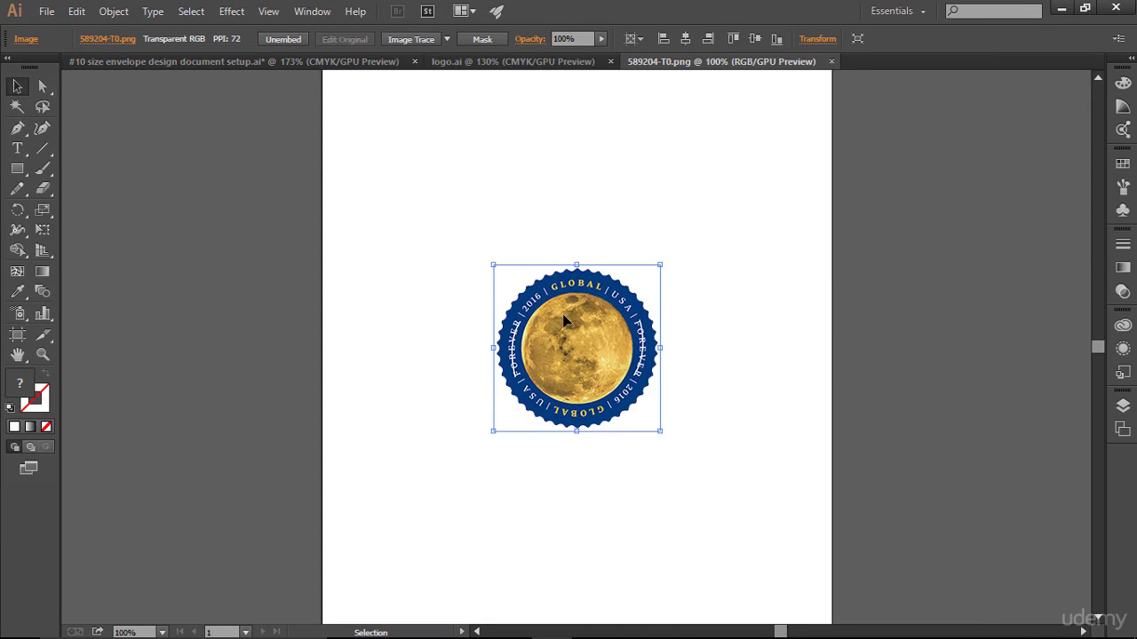
Drop the moon stamp onto the envelope over the top-right orange square.
{"action": "left_click_drag", "start_coordinate": [563, 320], "coordinate": [700, 262]}
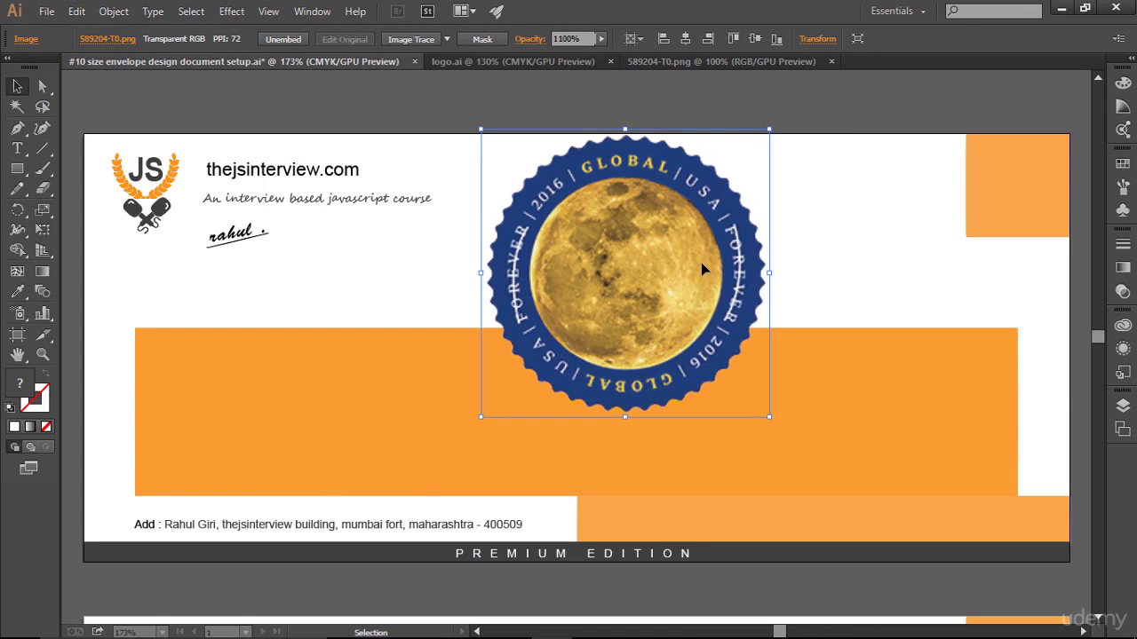
{"action": "left_click_drag", "start_coordinate": [766, 134], "coordinate": [1040, 159]}
{"action": "left_click", "coordinate": [864, 219]}
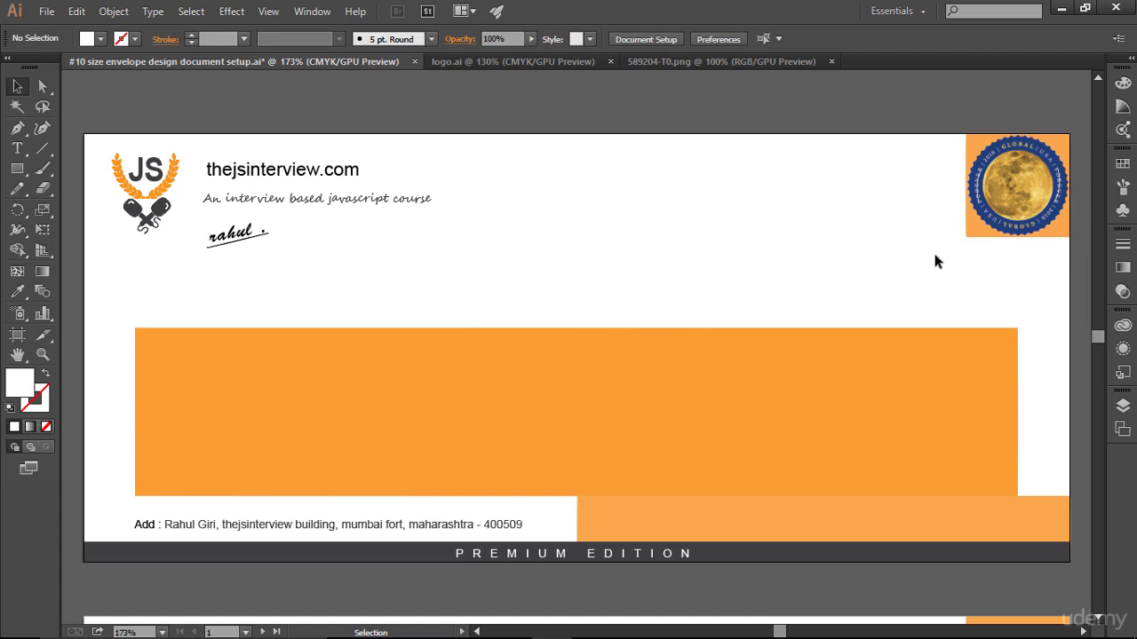
Delete the top-right orange square and move the moon image into the top-right corner.
{"action": "left_click_drag", "start_coordinate": [1009, 190], "coordinate": [892, 217]}
{"action": "left_click", "coordinate": [1002, 185]}
{"action": "key", "text": "Delete"}
{"action": "left_click_drag", "start_coordinate": [901, 206], "coordinate": [1028, 189]}
{"action": "left_click", "coordinate": [870, 280]}
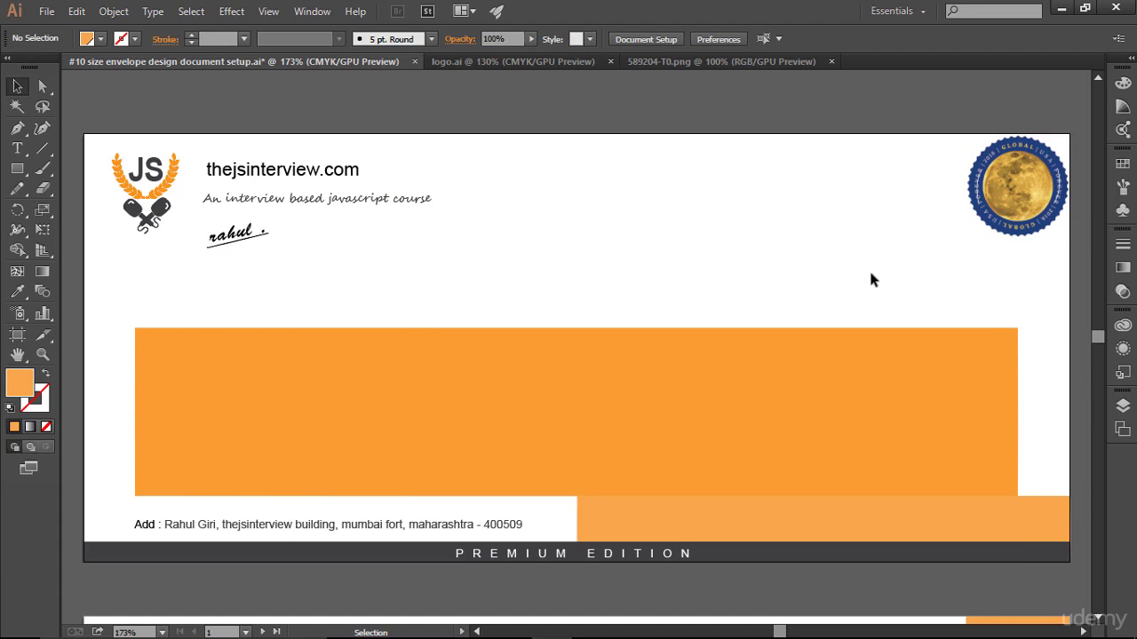
Try shrinking the moon stamp, undo it, and nudge the stamp up and right.
{"action": "left_click", "coordinate": [1064, 142]}
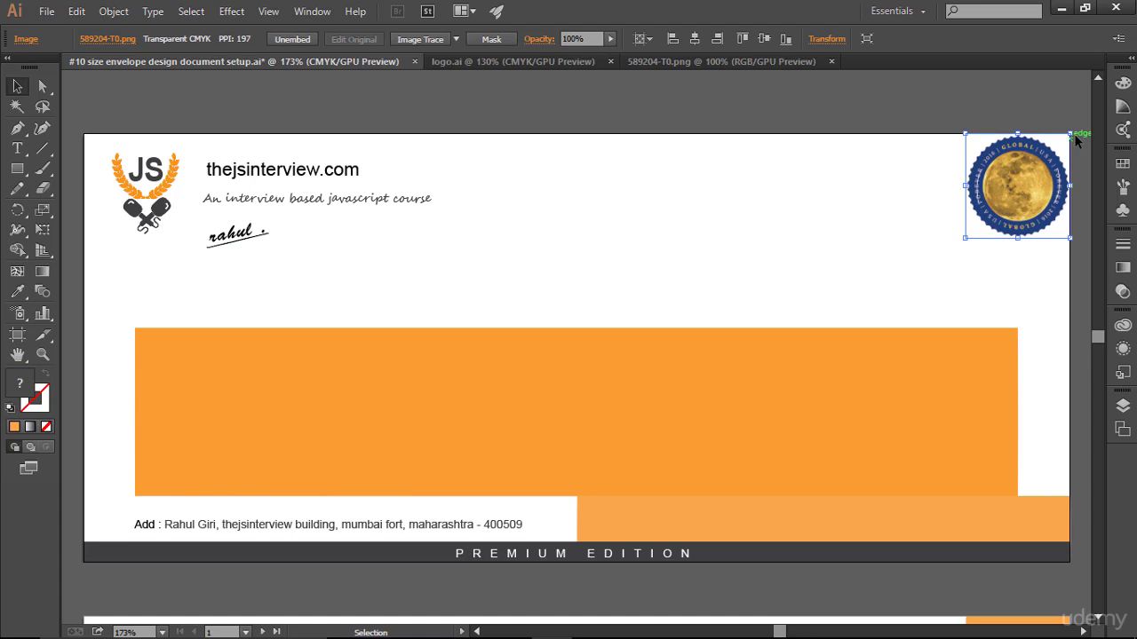
{"action": "left_click_drag", "start_coordinate": [1071, 134], "coordinate": [1057, 147]}
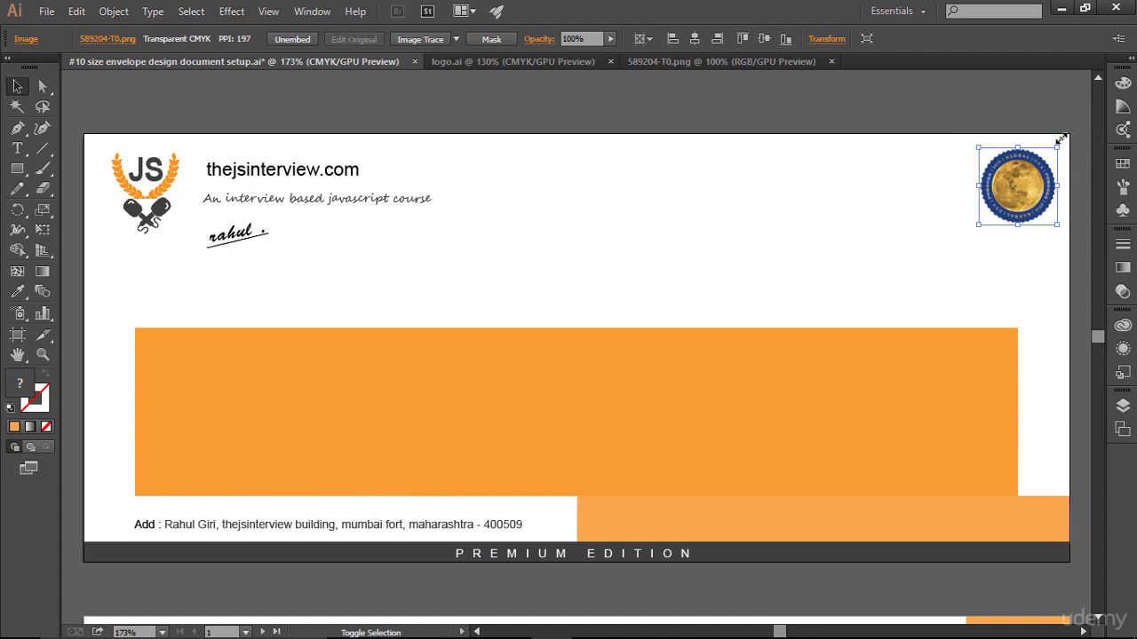
{"action": "left_click", "coordinate": [873, 237]}
{"action": "key", "text": "ctrl+z"}
{"action": "key", "text": "Up"}
{"action": "key", "text": "Up"}
{"action": "key", "text": "Right"}
{"action": "key", "text": "Right"}
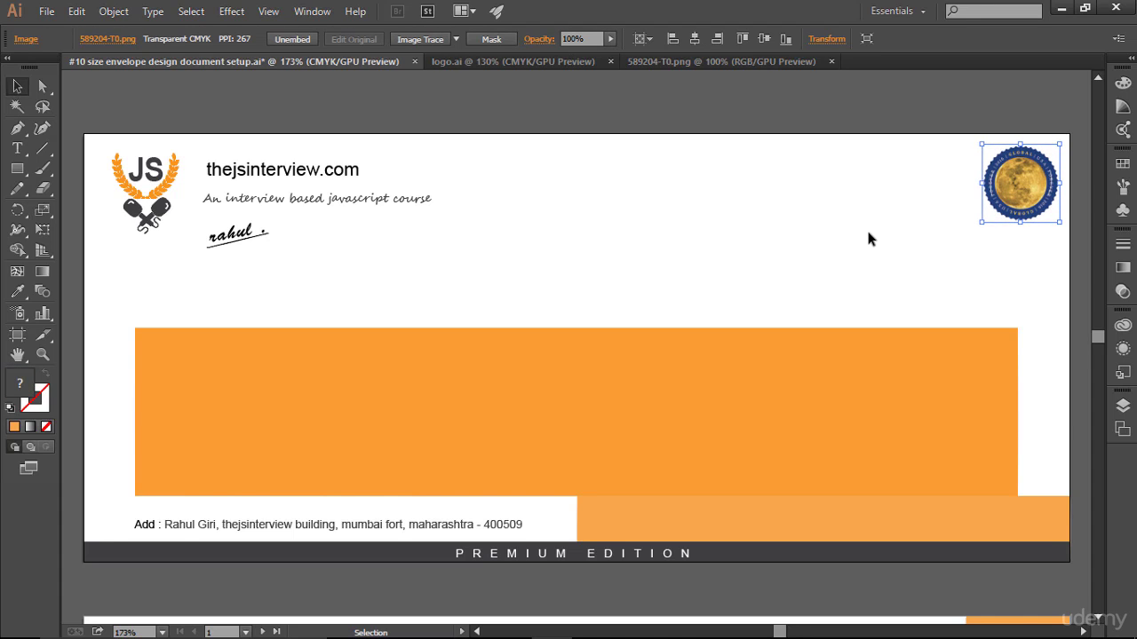
{"action": "key", "text": "ctrl"}
Check the moon seal against the guides, nudge it slightly down, then hide guides and bleed lines.
{"action": "key", "text": "ctrl+semicolon"}
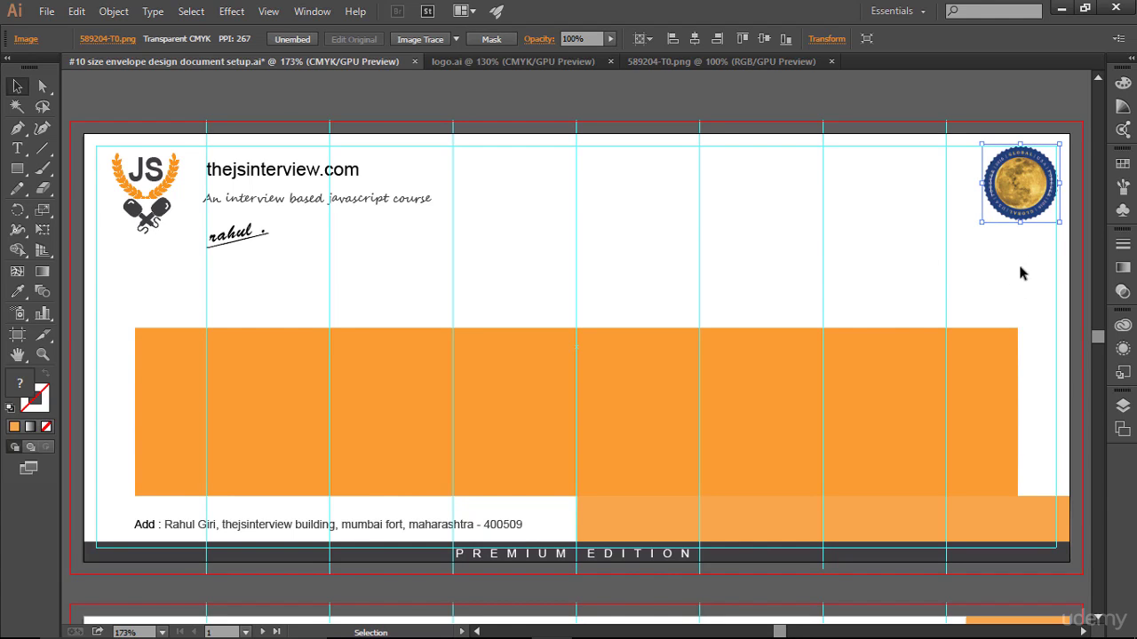
{"action": "left_click", "coordinate": [975, 264]}
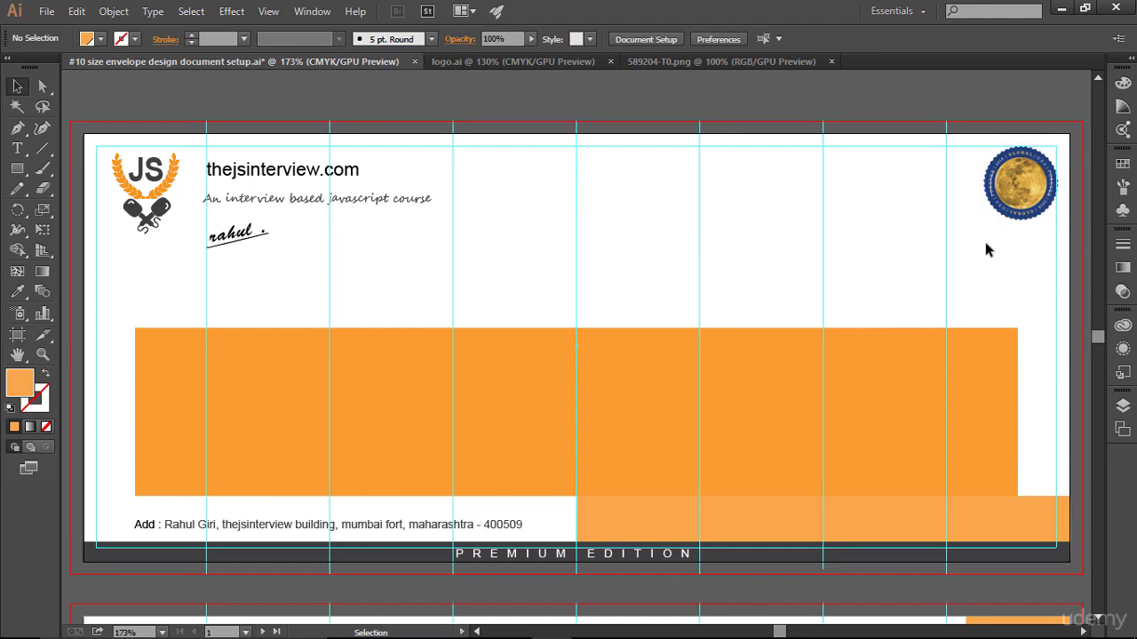
{"action": "left_click", "coordinate": [990, 189]}
{"action": "key", "text": "Left"}
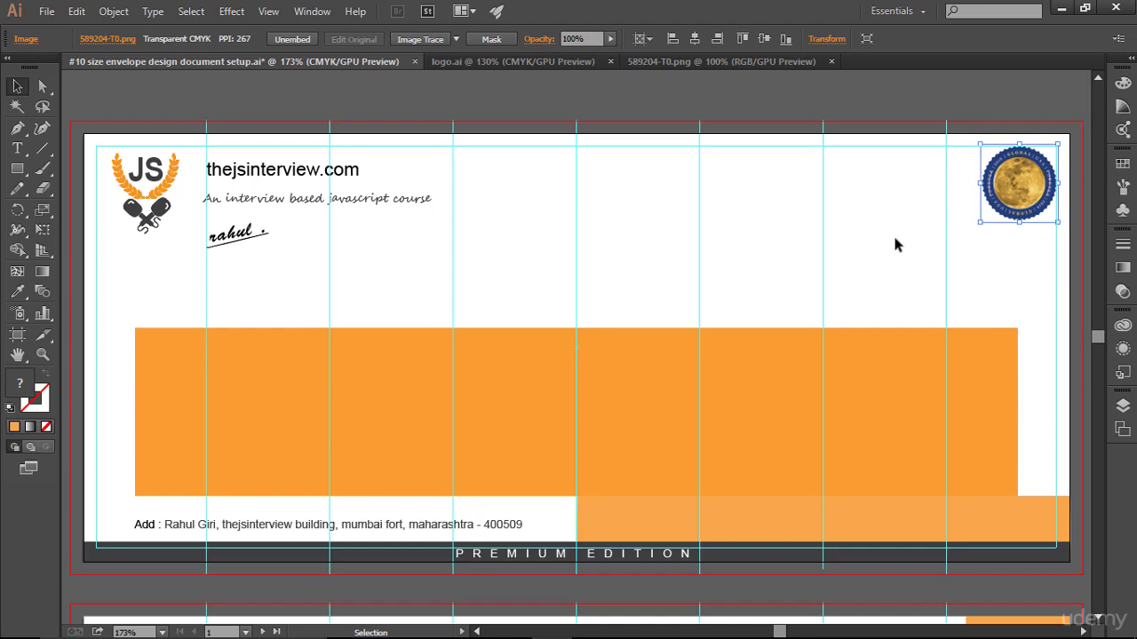
{"action": "key", "text": "Right"}
{"action": "key", "text": "Down"}
{"action": "left_click", "coordinate": [890, 255]}
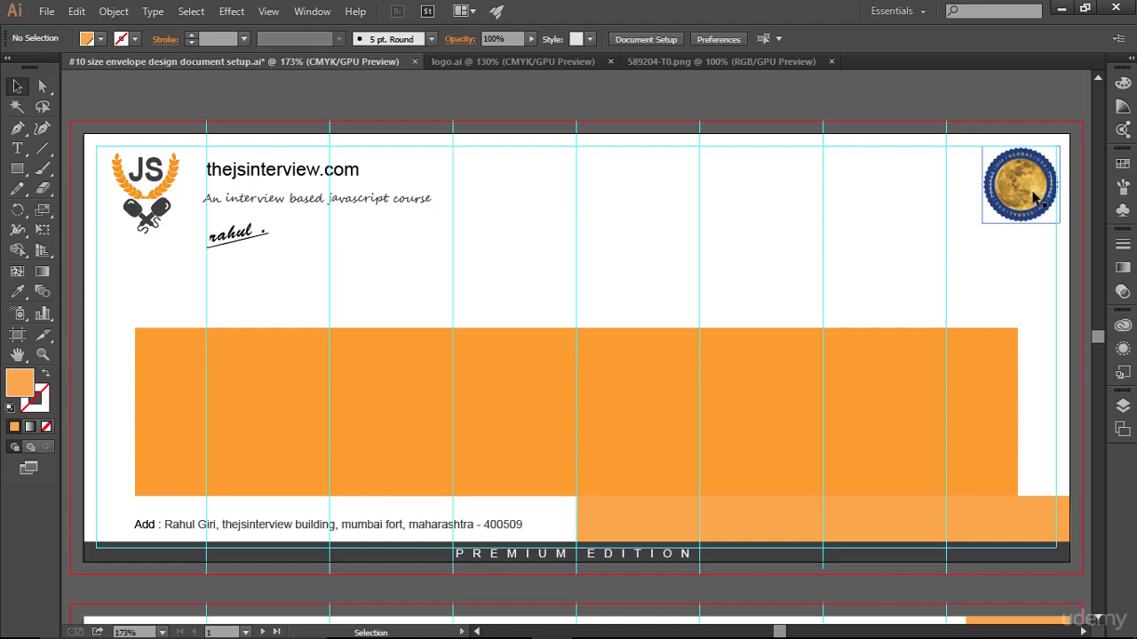
{"action": "left_click", "coordinate": [1033, 197]}
{"action": "left_click", "coordinate": [901, 255]}
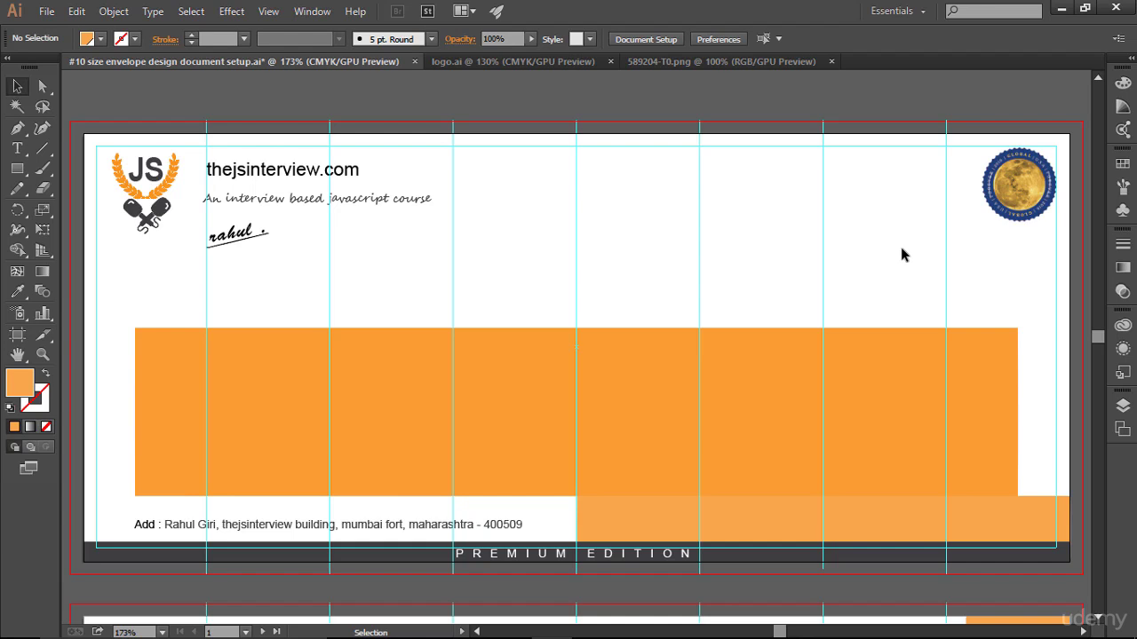
{"action": "key", "text": "ctrl+semicolon"}
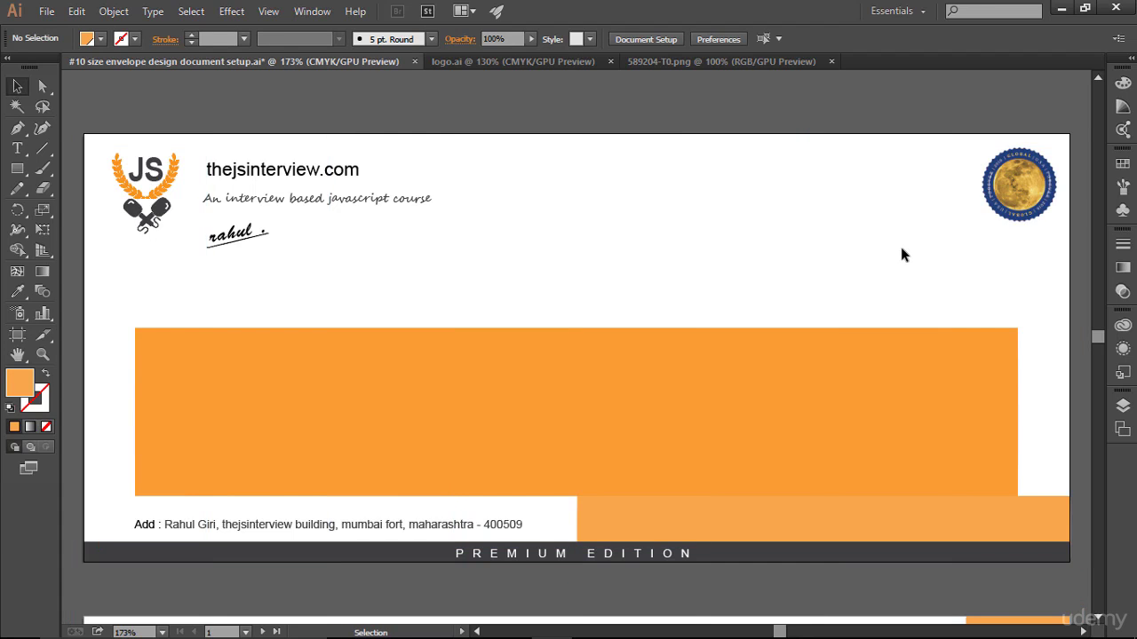
Take the four-line recipient address from Notepad and delete the large orange rectangle.
{"action": "left_click", "coordinate": [696, 361]}
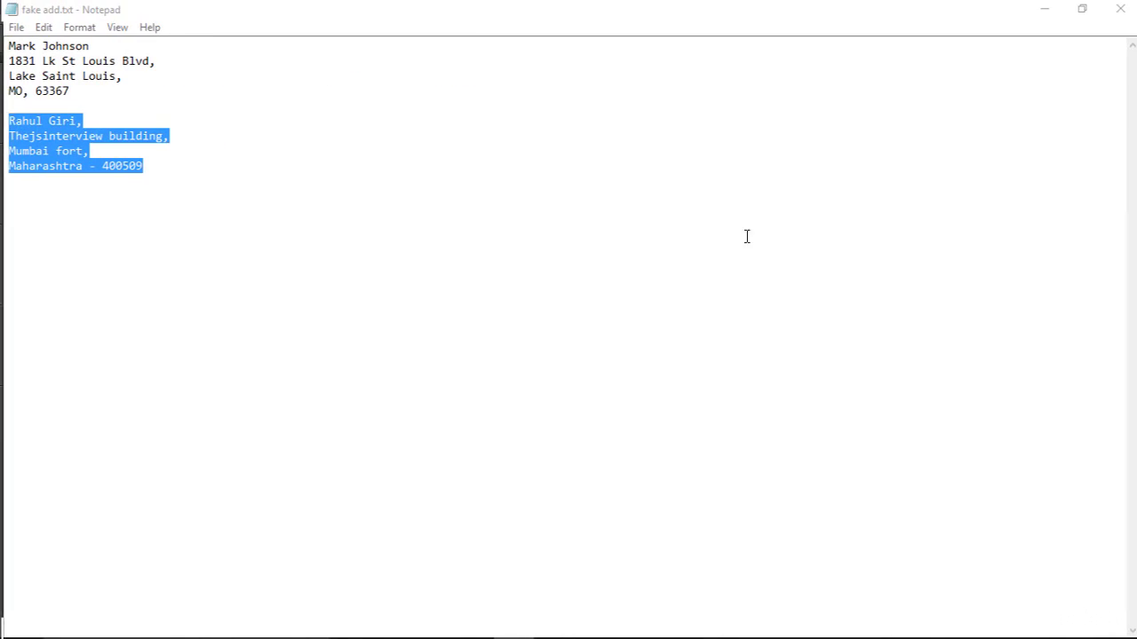
{"action": "left_click_drag", "start_coordinate": [79, 96], "coordinate": [6, 45]}
{"action": "key", "text": "ctrl+c"}
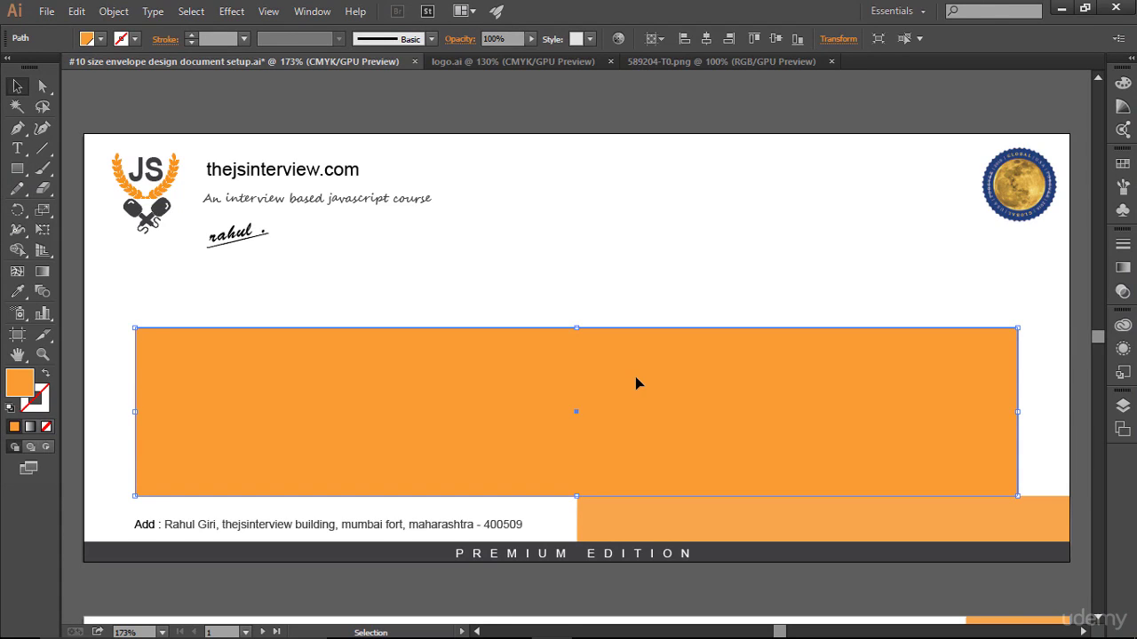
{"action": "key", "text": "Delete"}
{"action": "left_click", "coordinate": [17, 148]}
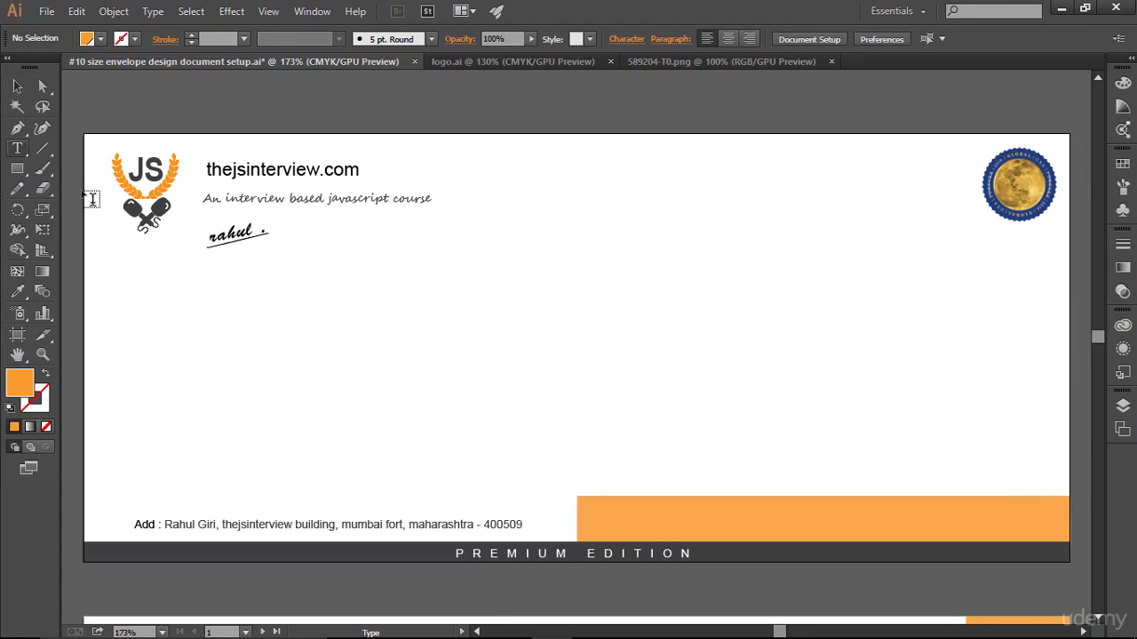
Paste the recipient address as a new text object and set its tracking to 0.
{"action": "left_click", "coordinate": [348, 338]}
{"action": "key", "text": "ctrl+v"}
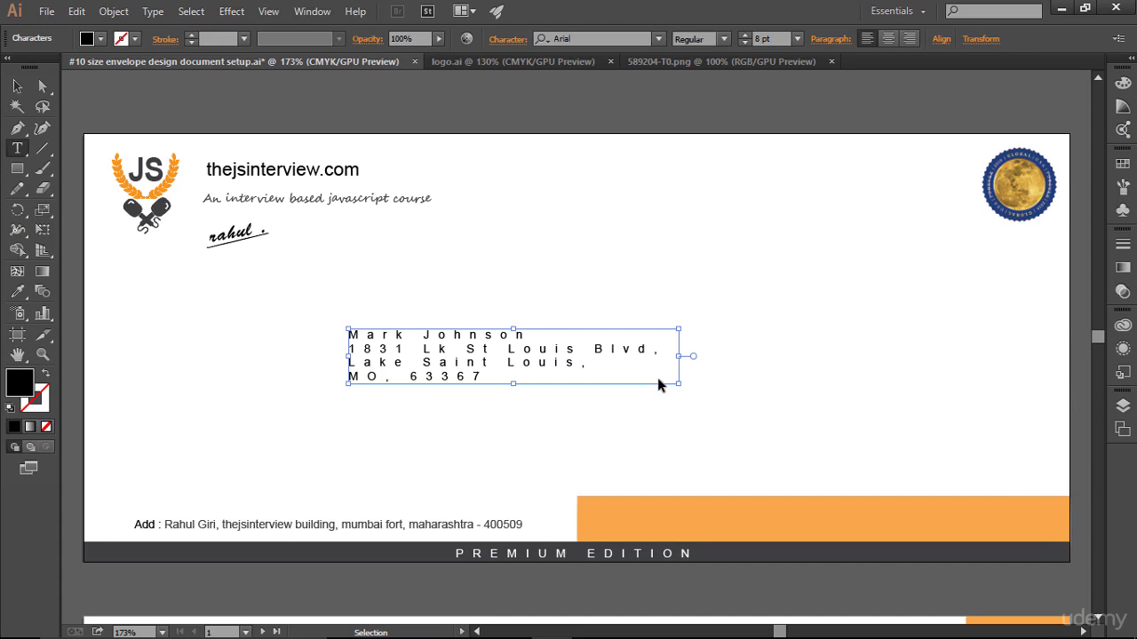
{"action": "key", "text": "ctrl+a"}
{"action": "left_click", "coordinate": [508, 45]}
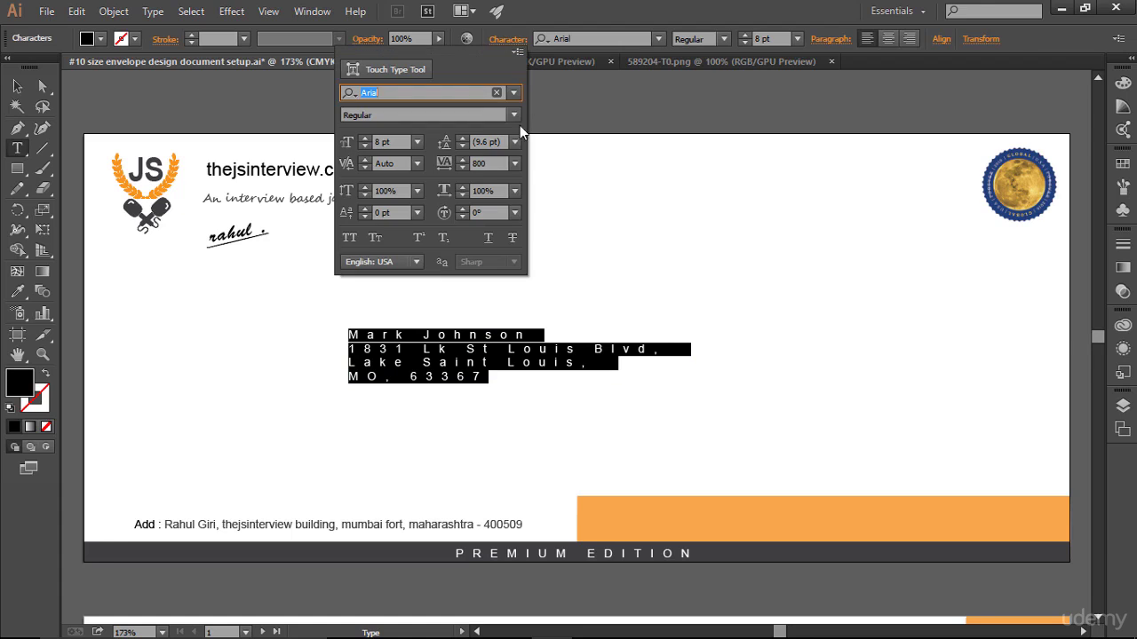
{"action": "left_click", "coordinate": [484, 163]}
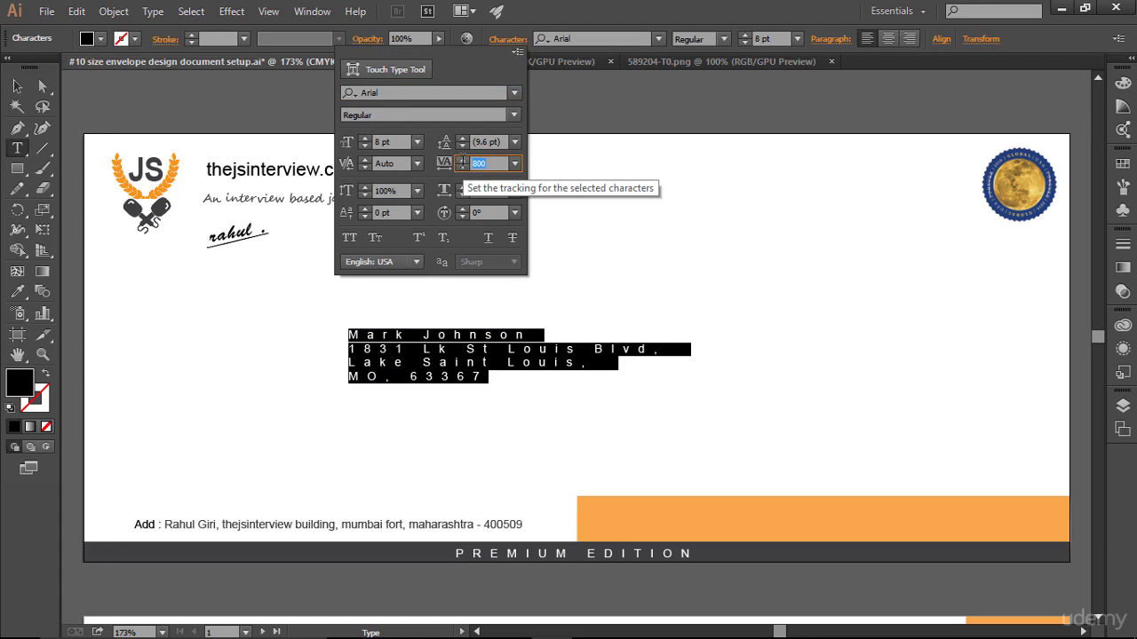
{"action": "type", "text": "0"}
{"action": "key", "text": "Return"}
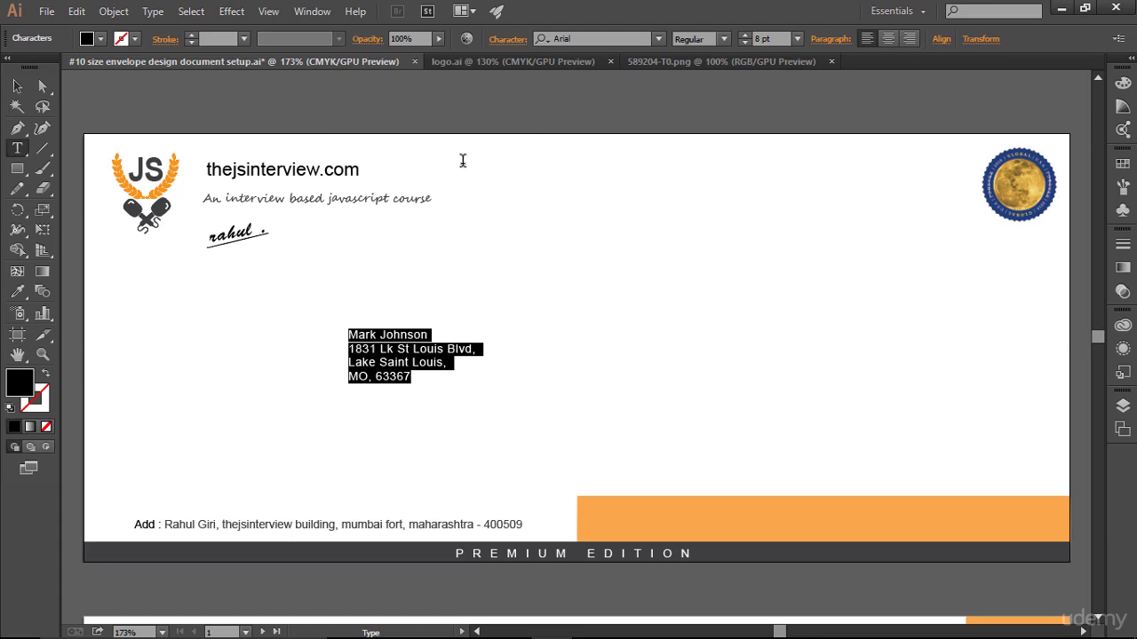
Raise the four address lines' font size to 9 pt.
{"action": "left_click", "coordinate": [436, 363]}
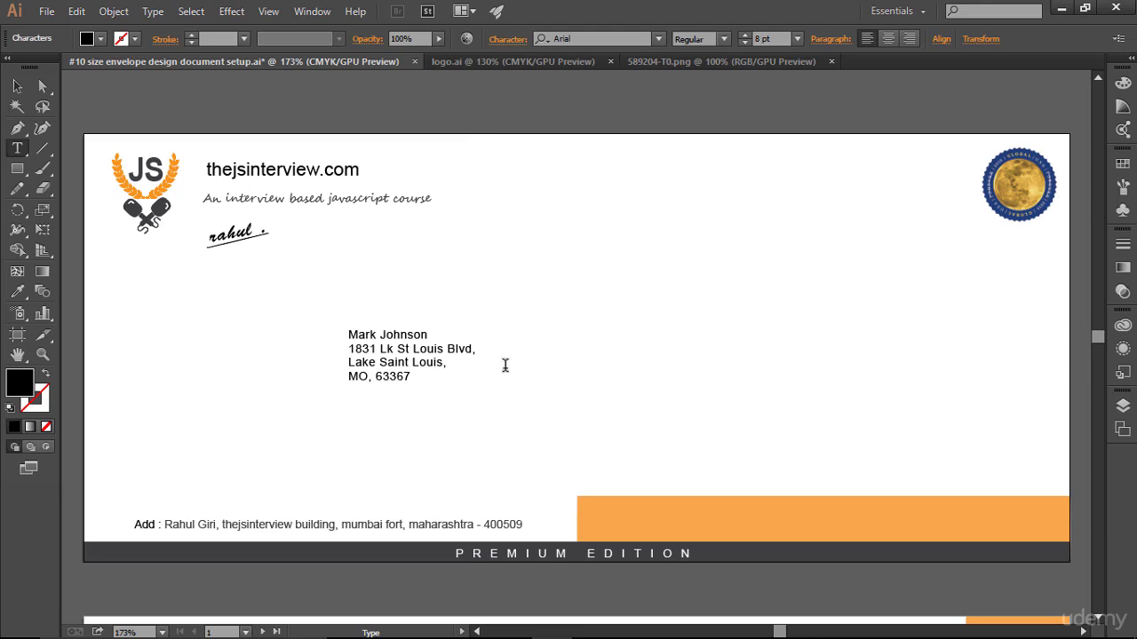
{"action": "left_click_drag", "start_coordinate": [418, 375], "coordinate": [330, 337]}
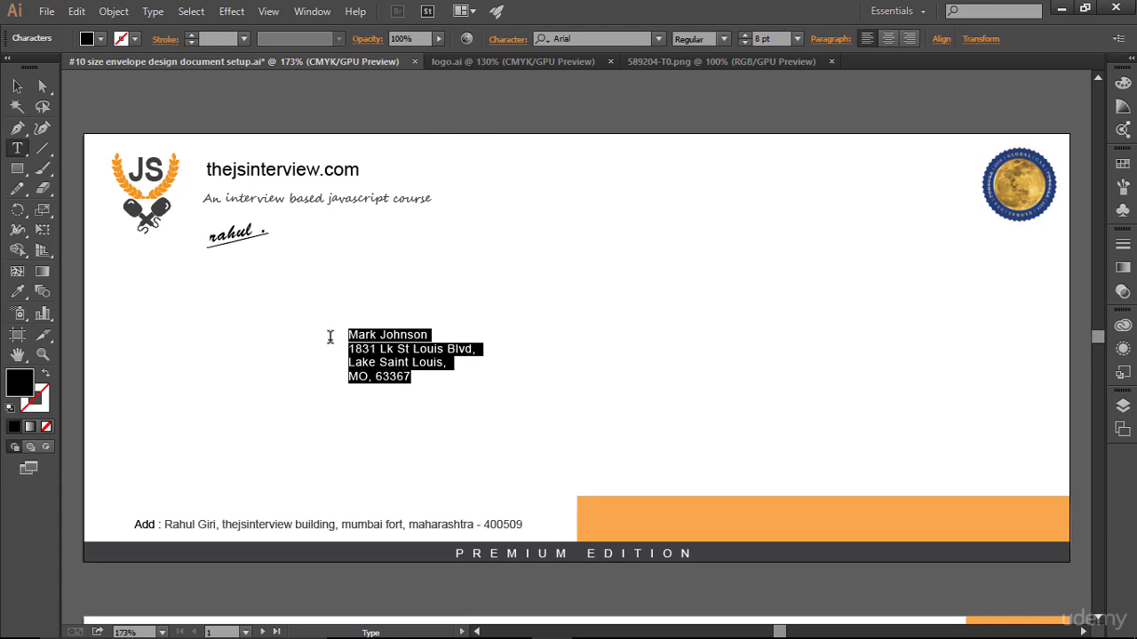
{"action": "left_click", "coordinate": [741, 35]}
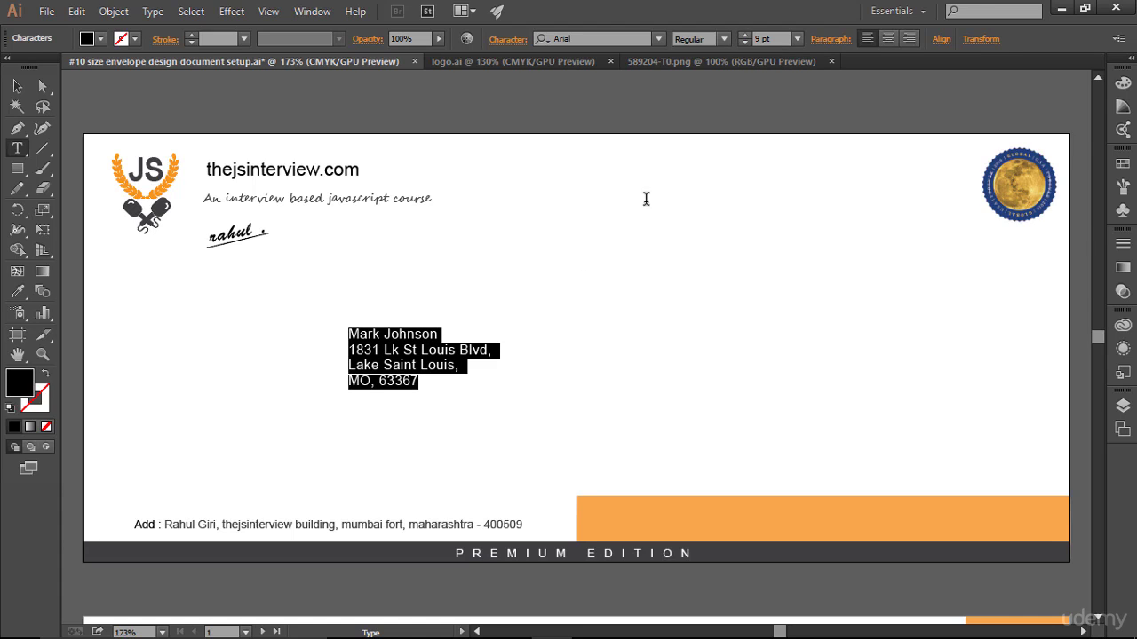
{"action": "left_click", "coordinate": [443, 381]}
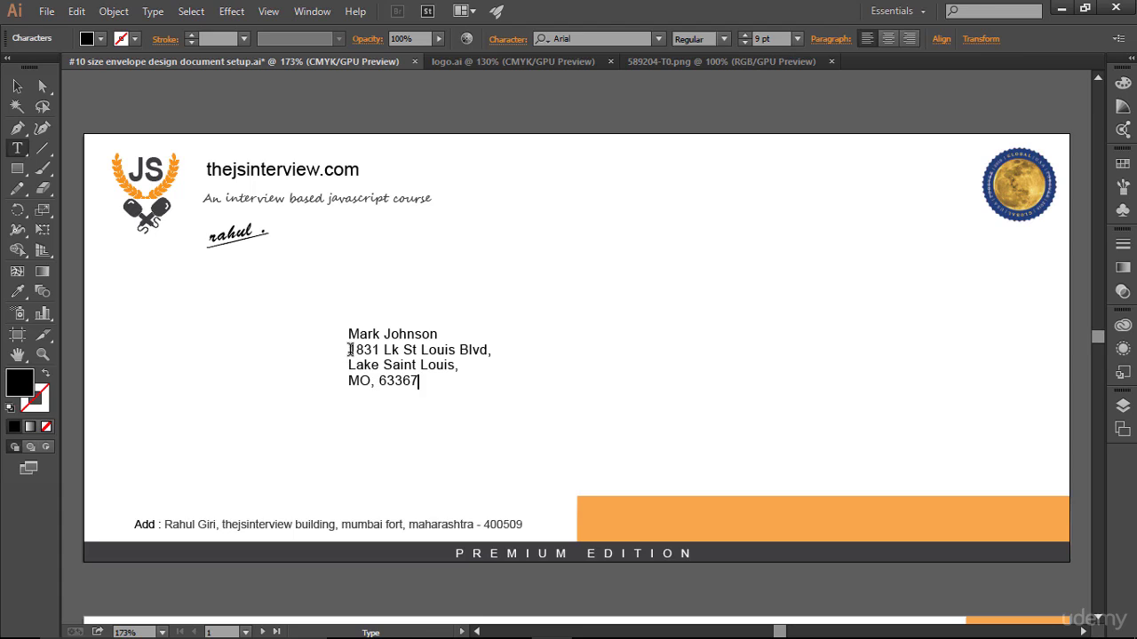
Join the name, street and city lines into comma-separated lines.
{"action": "key", "text": "Up"}
{"action": "key", "text": "Up"}
{"action": "key", "text": "Home"}
{"action": "key", "text": "BackSpace"}
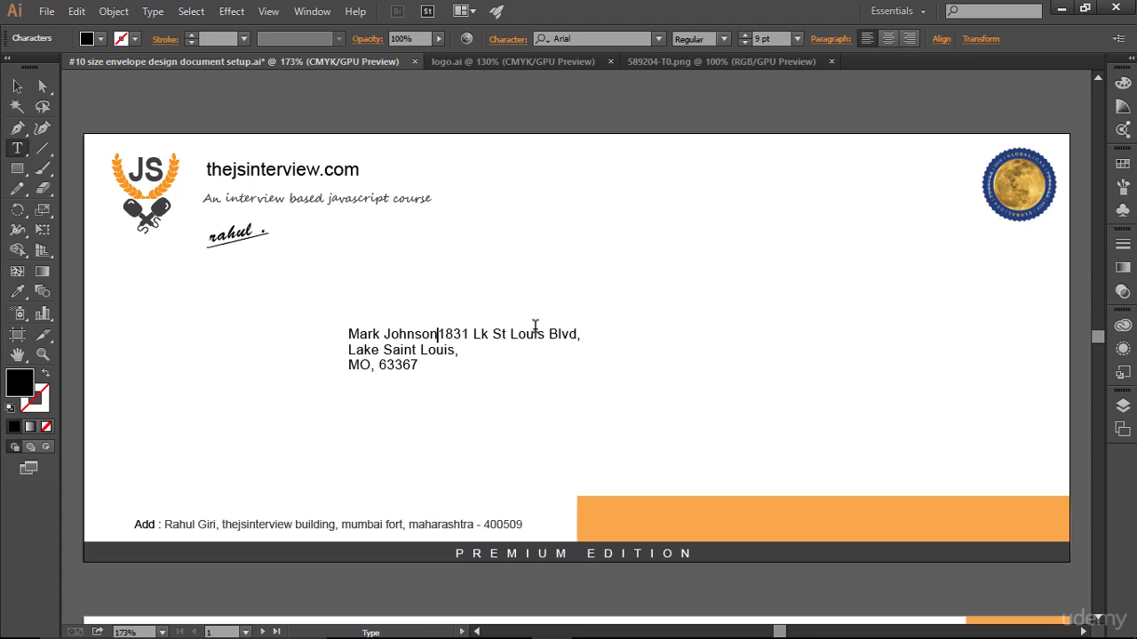
{"action": "type", "text": ","}
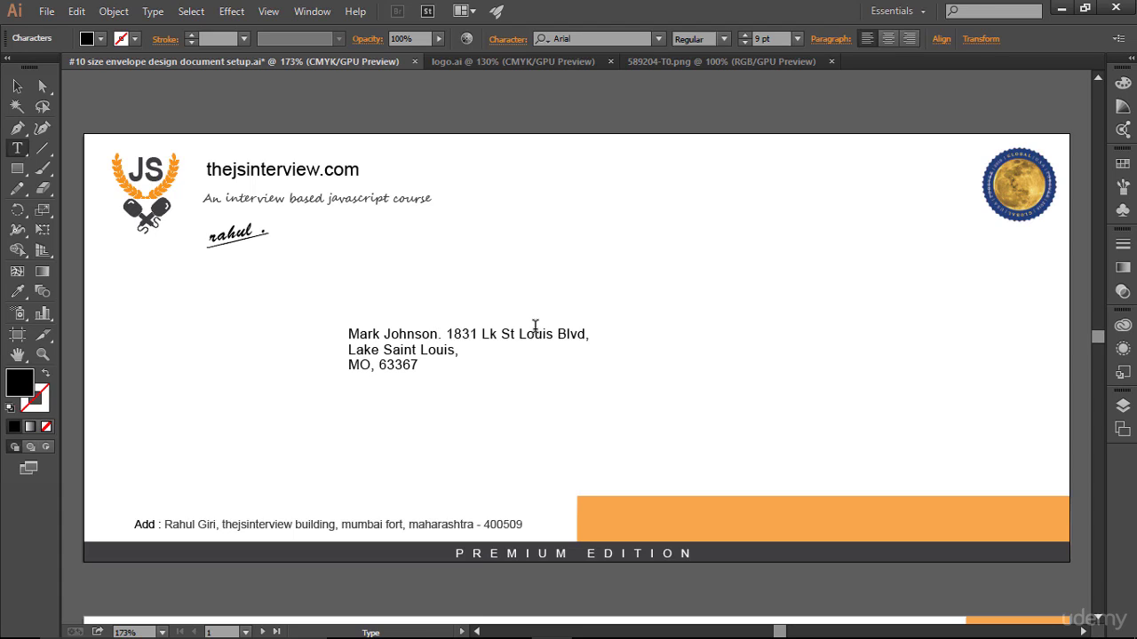
{"action": "key", "text": "BackSpace"}
{"action": "type", "text": ","}
{"action": "key", "text": "Down"}
{"action": "key", "text": "Home"}
{"action": "key", "text": "BackSpace"}
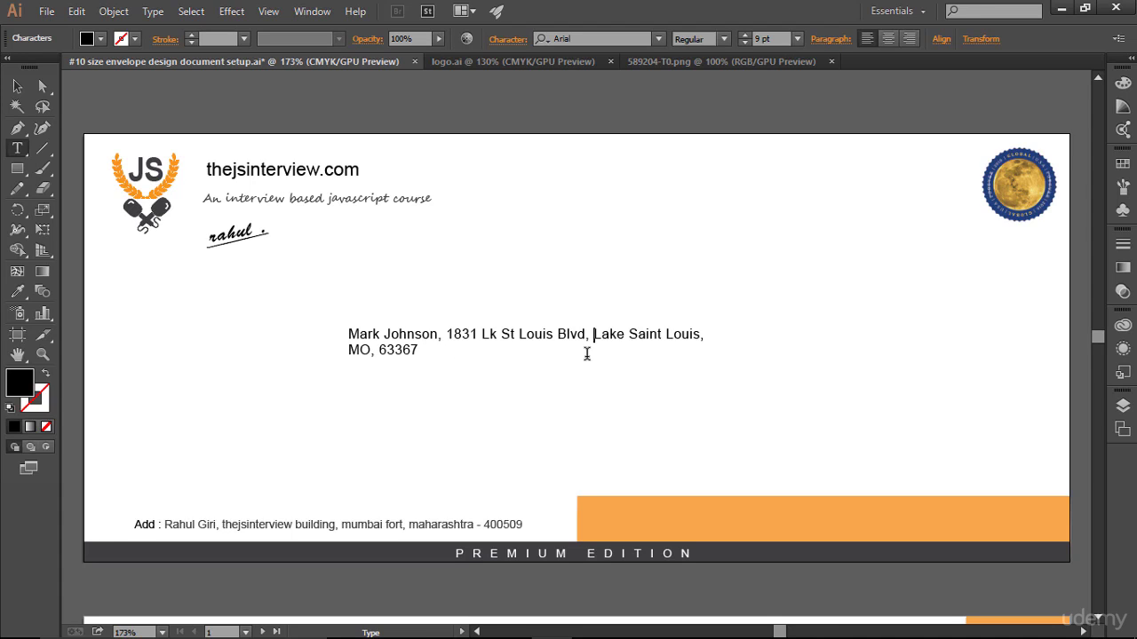
Set the address leading to 16 pt and add a period after the ZIP code.
{"action": "left_click_drag", "start_coordinate": [419, 349], "coordinate": [349, 335]}
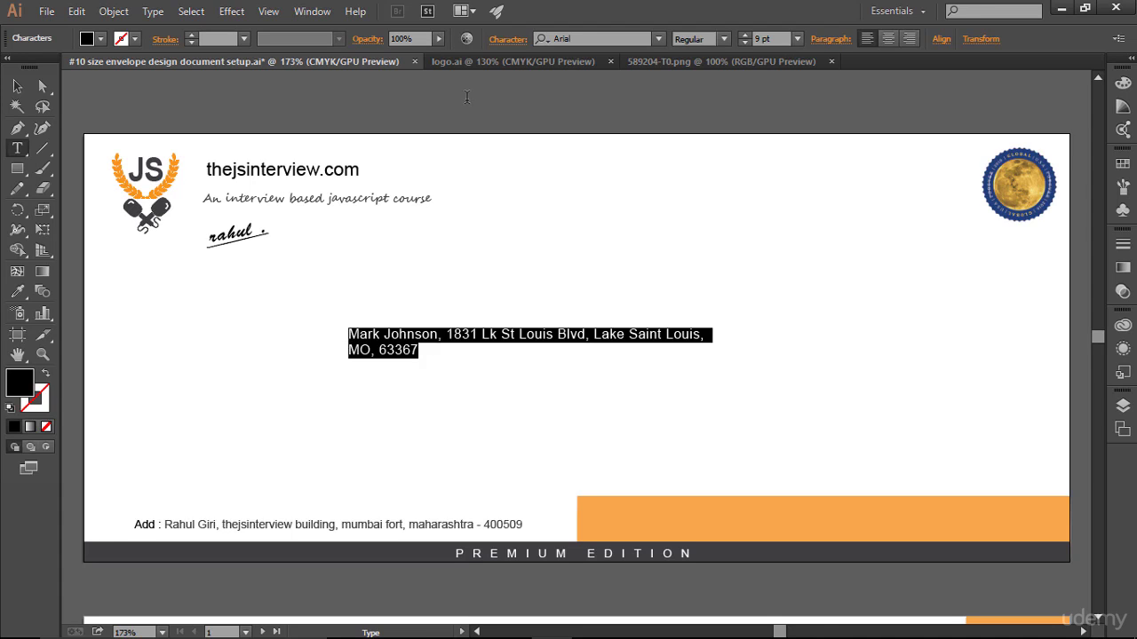
{"action": "left_click", "coordinate": [508, 40]}
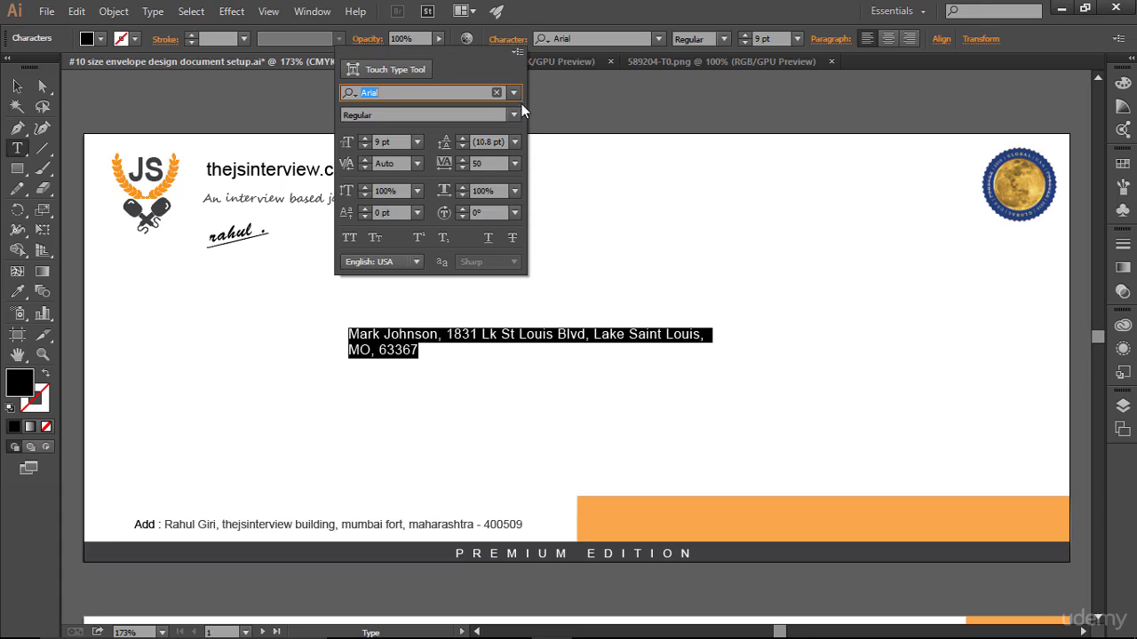
{"action": "left_click", "coordinate": [461, 138]}
{"action": "left_click", "coordinate": [461, 138]}
{"action": "left_click", "coordinate": [461, 138]}
{"action": "left_click", "coordinate": [461, 139]}
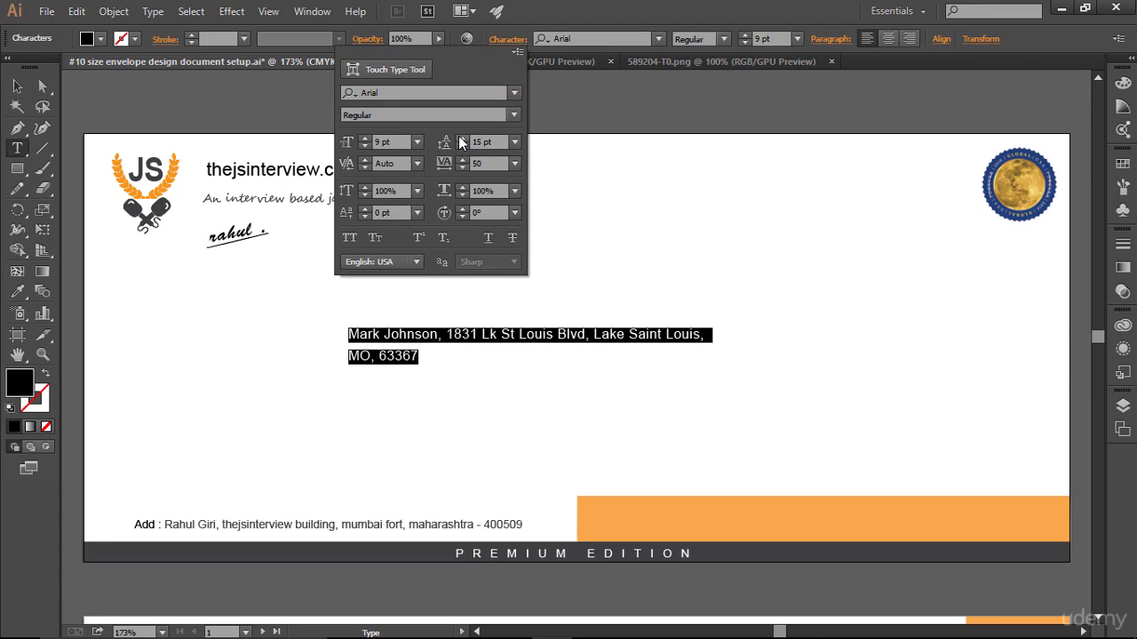
{"action": "left_click", "coordinate": [450, 355]}
{"action": "left_click", "coordinate": [477, 354]}
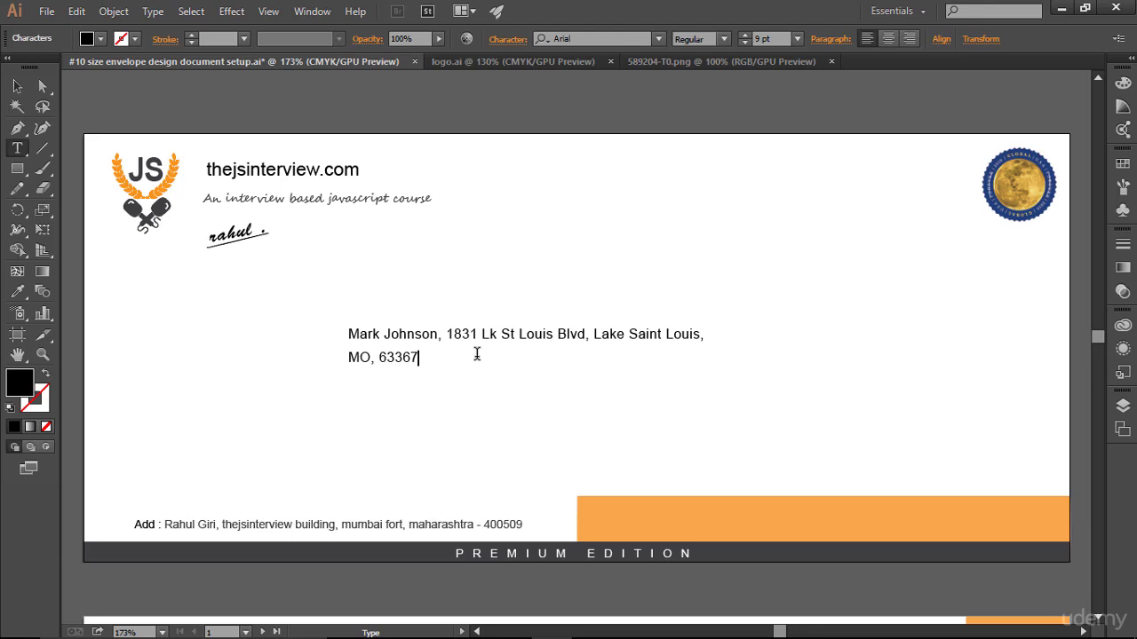
{"action": "type", "text": "."}
Nudge the address text object slightly to the right.
{"action": "left_click", "coordinate": [16, 88]}
{"action": "left_click", "coordinate": [782, 356]}
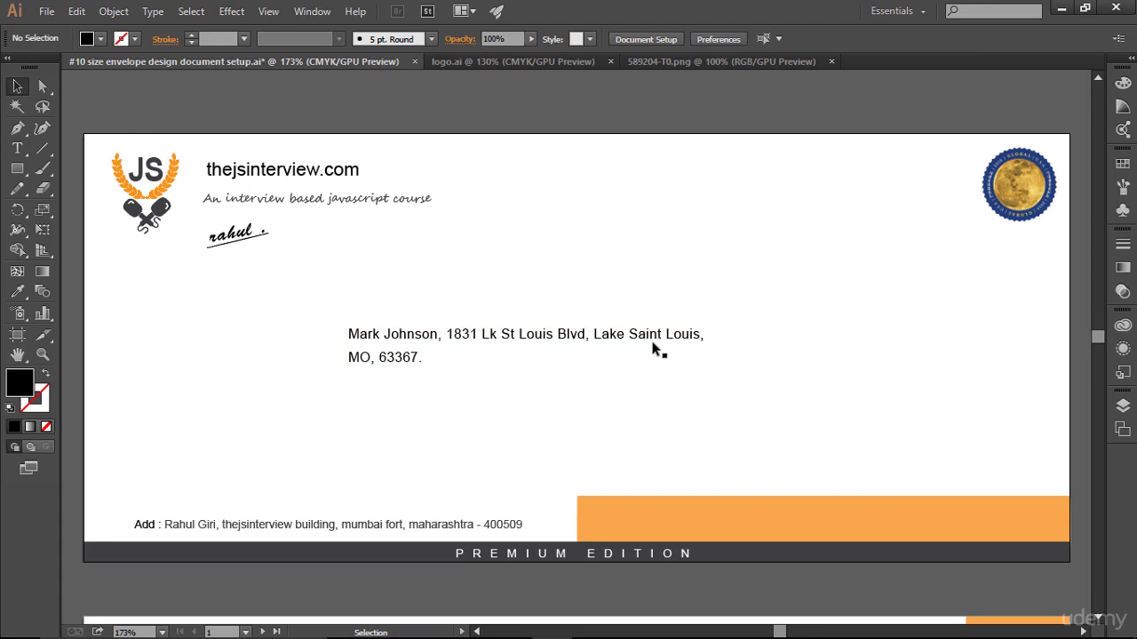
{"action": "left_click", "coordinate": [653, 346]}
{"action": "key", "text": "Right"}
{"action": "key", "text": "Right"}
{"action": "key", "text": "Right"}
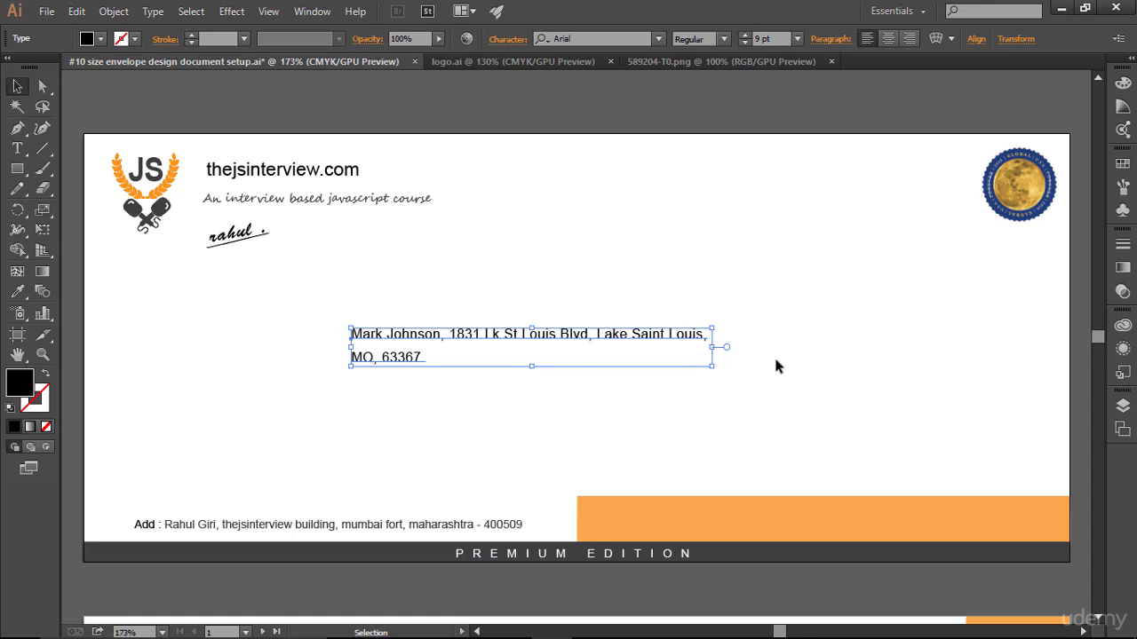
{"action": "left_click", "coordinate": [796, 368]}
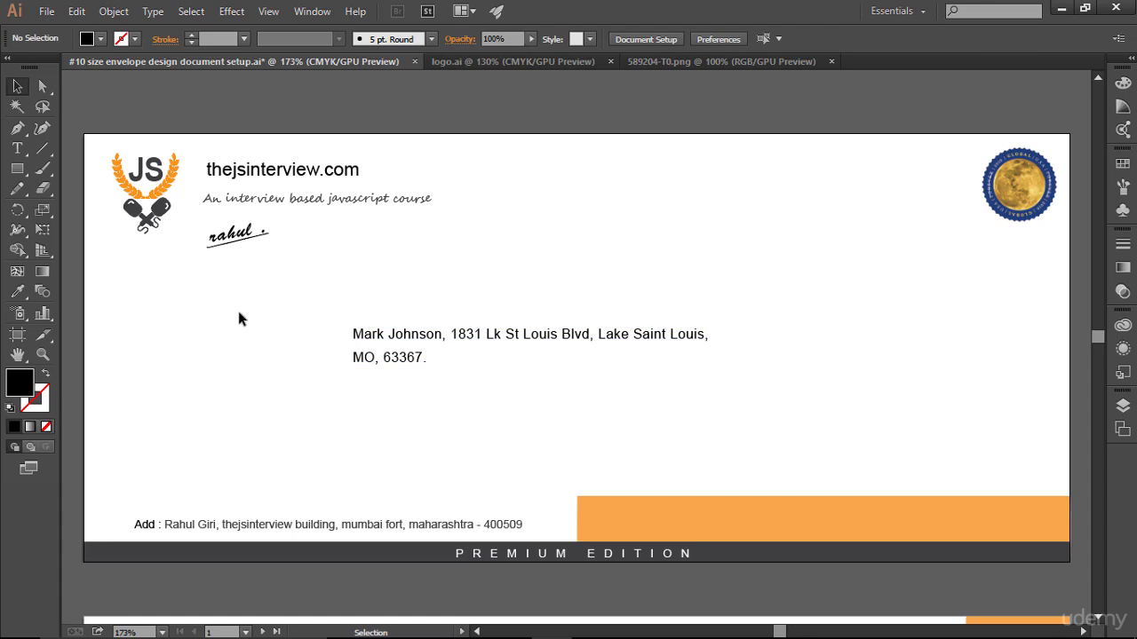
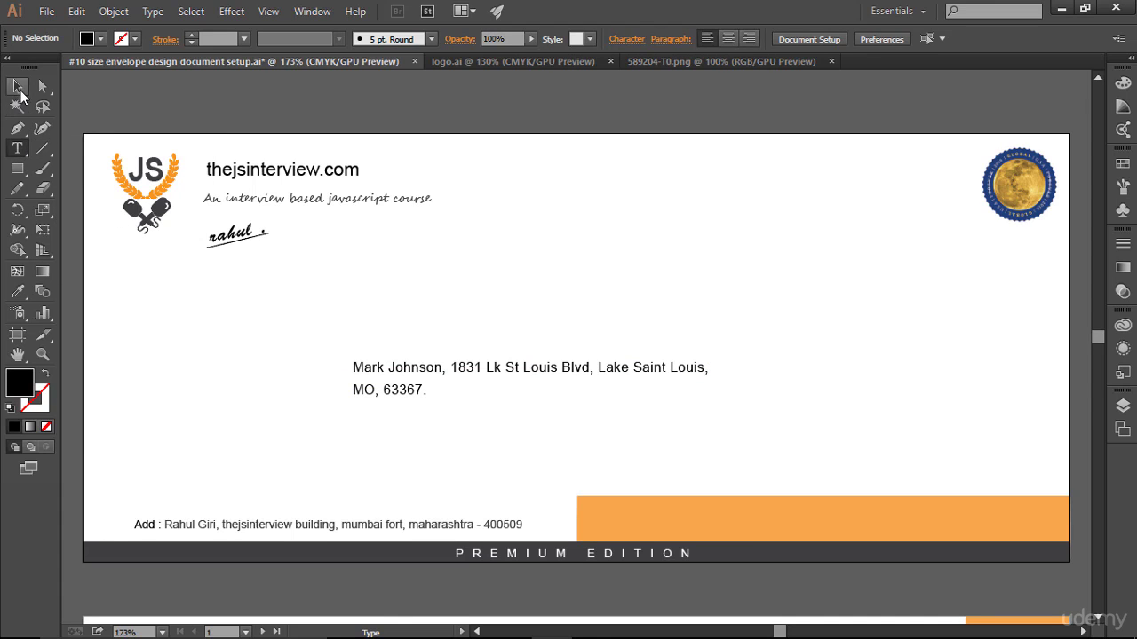
Insert a new 'To' line above the recipient's name.
{"action": "left_click", "coordinate": [363, 367]}
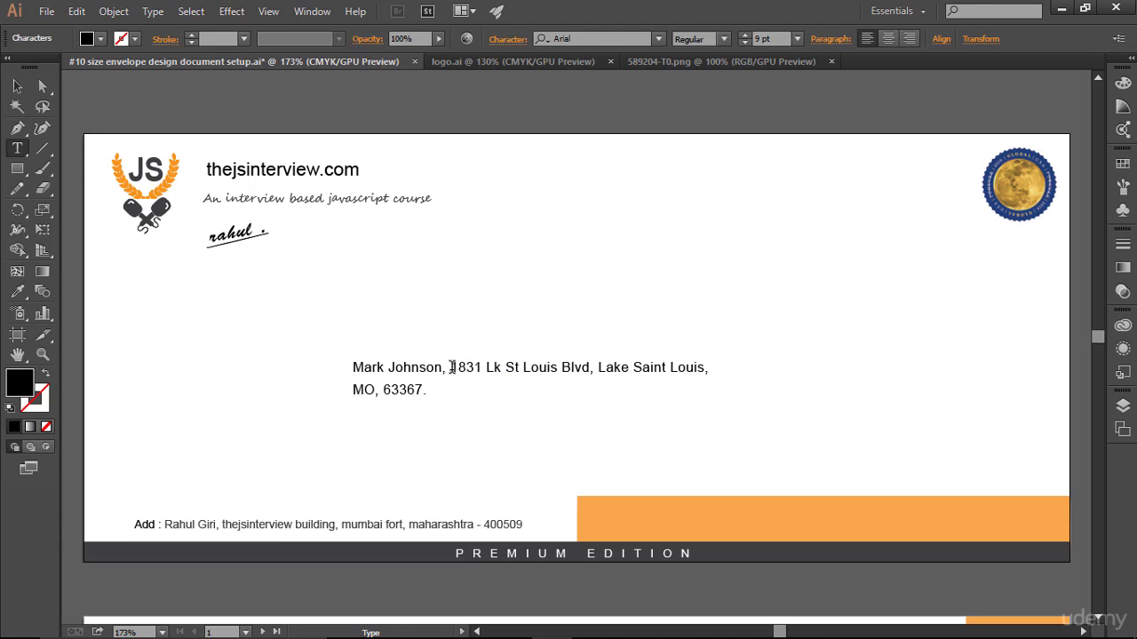
{"action": "key", "text": "Return"}
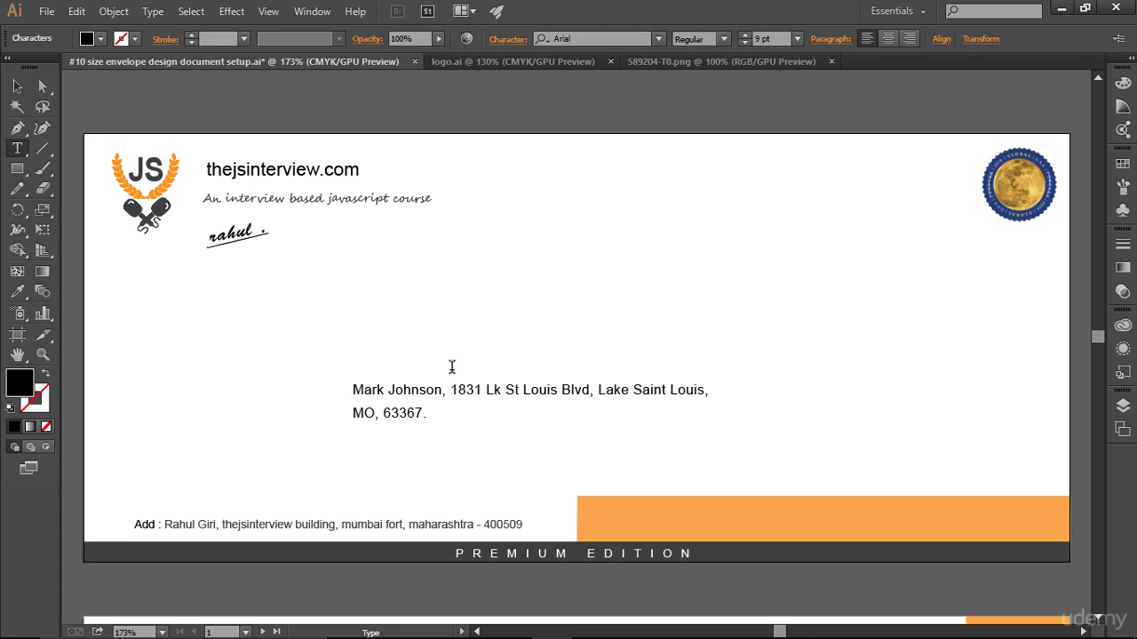
{"action": "type", "text": "TO"}
{"action": "key", "text": "BackSpace"}
{"action": "type", "text": "o"}
Enlarge the 'To' heading to 11 pt.
{"action": "key", "text": "BackSpace"}
{"action": "key", "text": "shift+Left"}
{"action": "key", "text": "shift+Left"}
{"action": "left_click", "coordinate": [746, 35]}
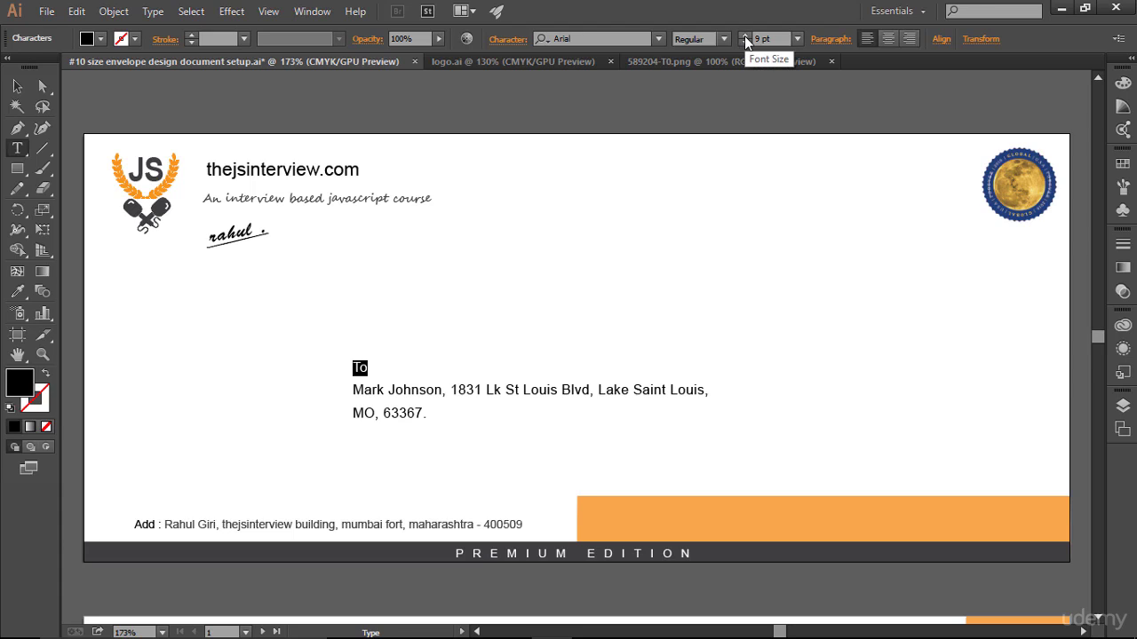
{"action": "left_click", "coordinate": [426, 363]}
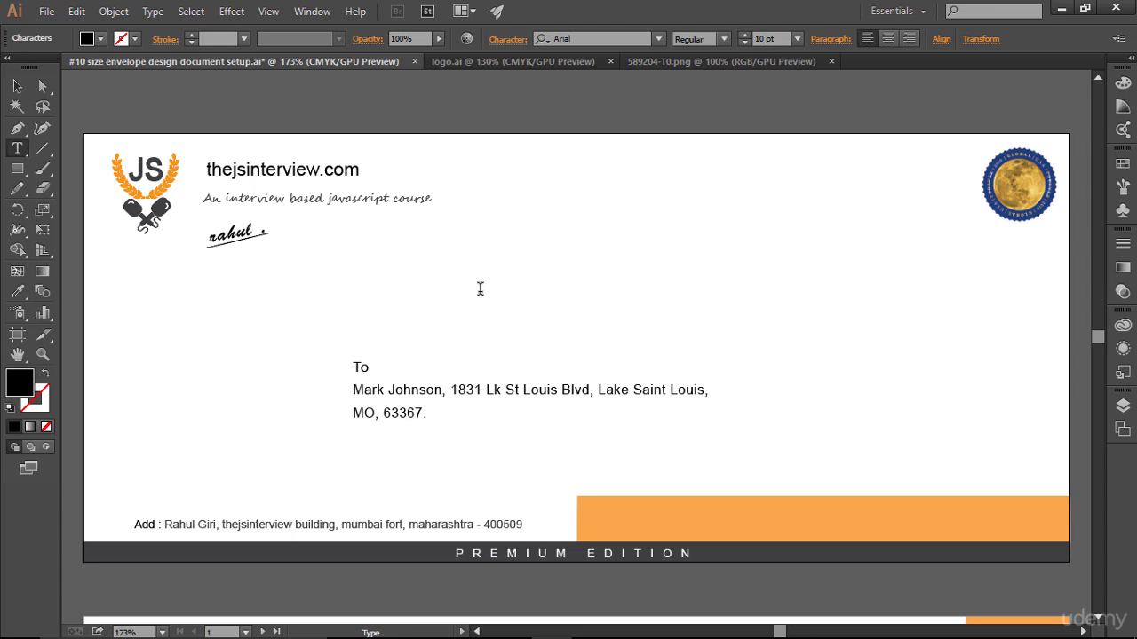
{"action": "left_click_drag", "start_coordinate": [372, 366], "coordinate": [339, 364]}
{"action": "left_click", "coordinate": [739, 34]}
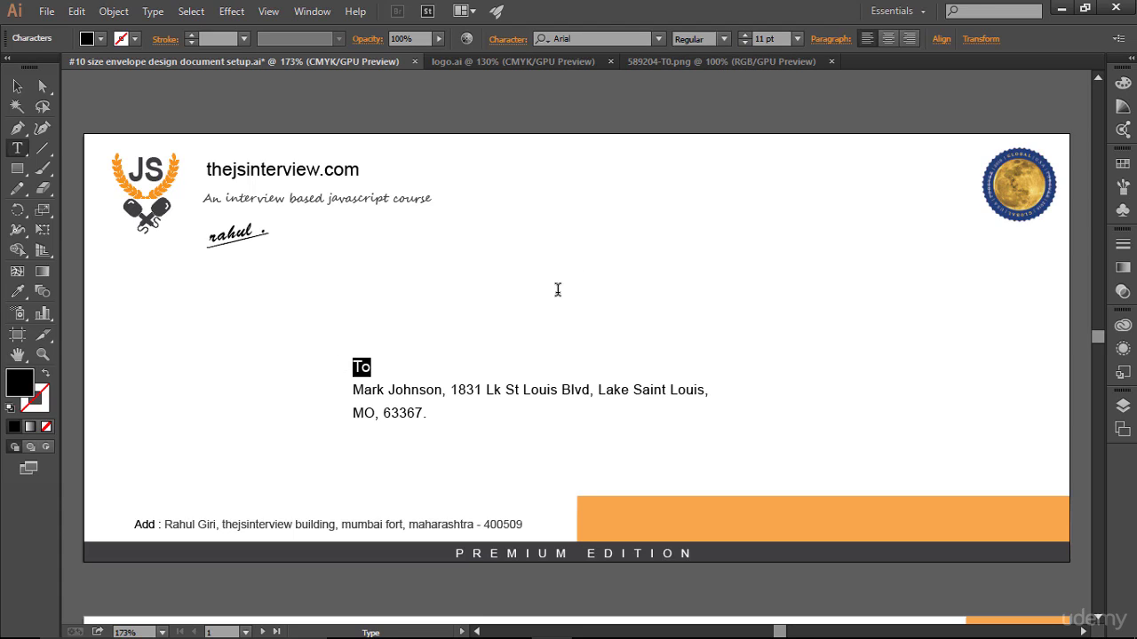
{"action": "left_click", "coordinate": [408, 374]}
Nudge the address text frame slightly upward.
{"action": "left_click", "coordinate": [17, 86]}
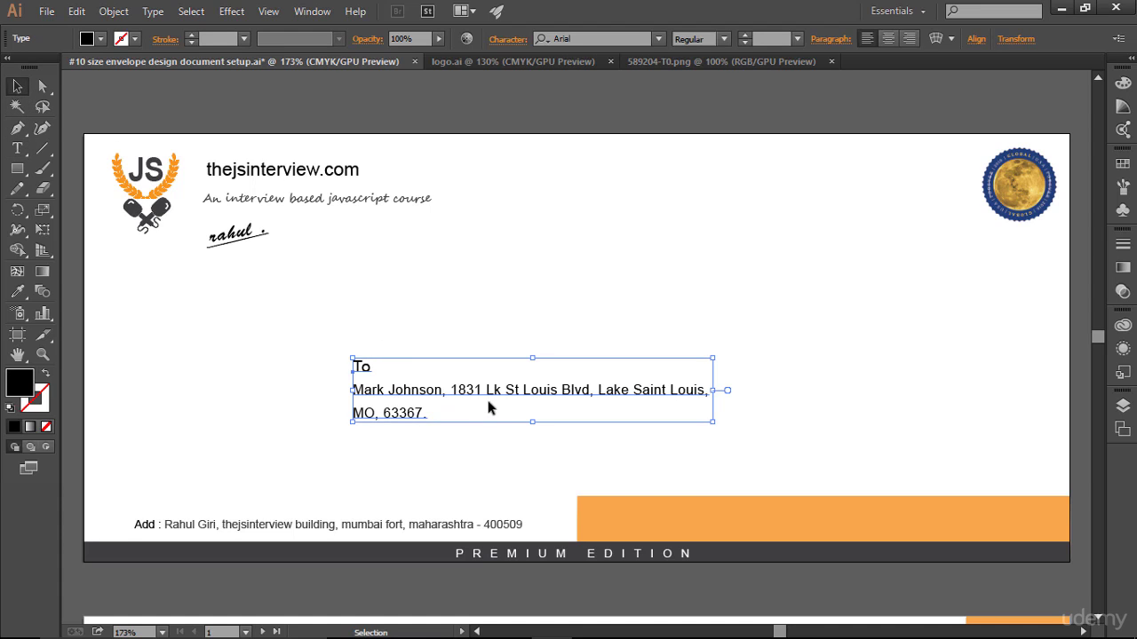
{"action": "key", "text": "Up"}
{"action": "key", "text": "Up"}
{"action": "key", "text": "Up"}
{"action": "key", "text": "Up"}
{"action": "key", "text": "Up"}
{"action": "key", "text": "Up"}
{"action": "key", "text": "Up"}
{"action": "key", "text": "Up"}
{"action": "key", "text": "Up"}
{"action": "key", "text": "Up"}
{"action": "key", "text": "Up"}
{"action": "key", "text": "Up"}
{"action": "key", "text": "Up"}
{"action": "key", "text": "Up"}
{"action": "key", "text": "Up"}
{"action": "key", "text": "Up"}
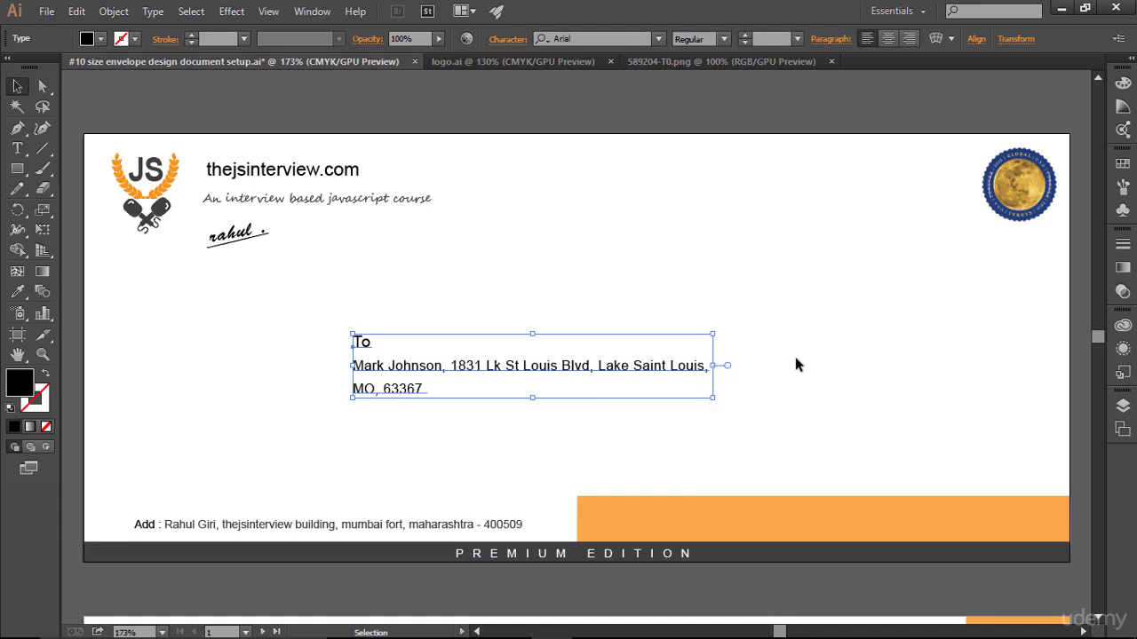
{"action": "left_click", "coordinate": [795, 359]}
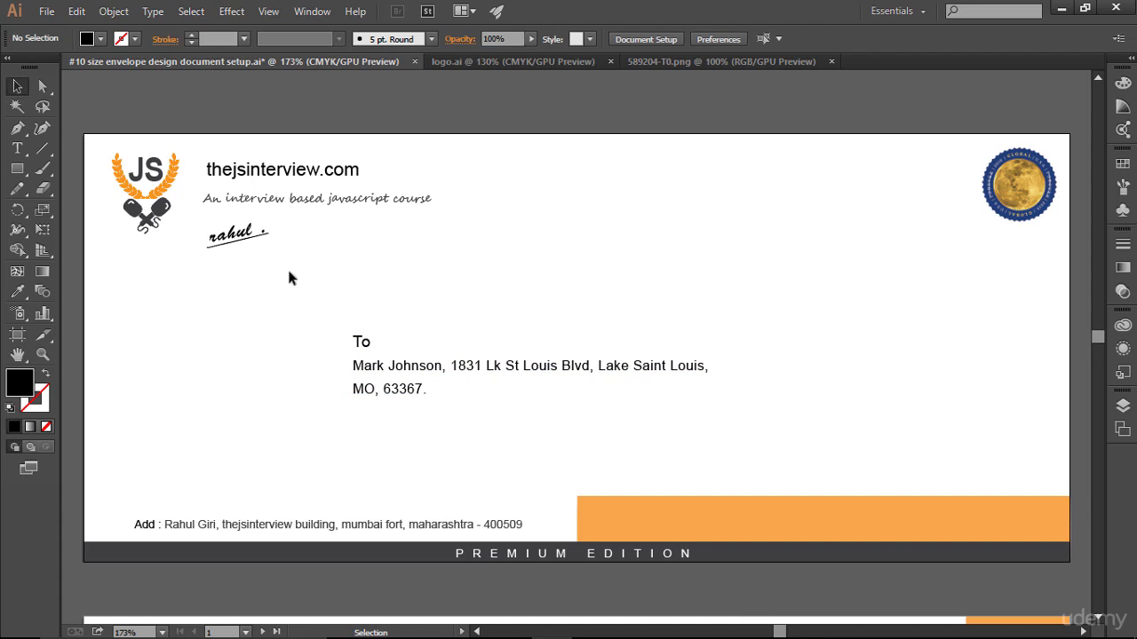
Color the recipient's name and address lines with a grey swatch, leaving 'To' black.
{"action": "left_click", "coordinate": [17, 148]}
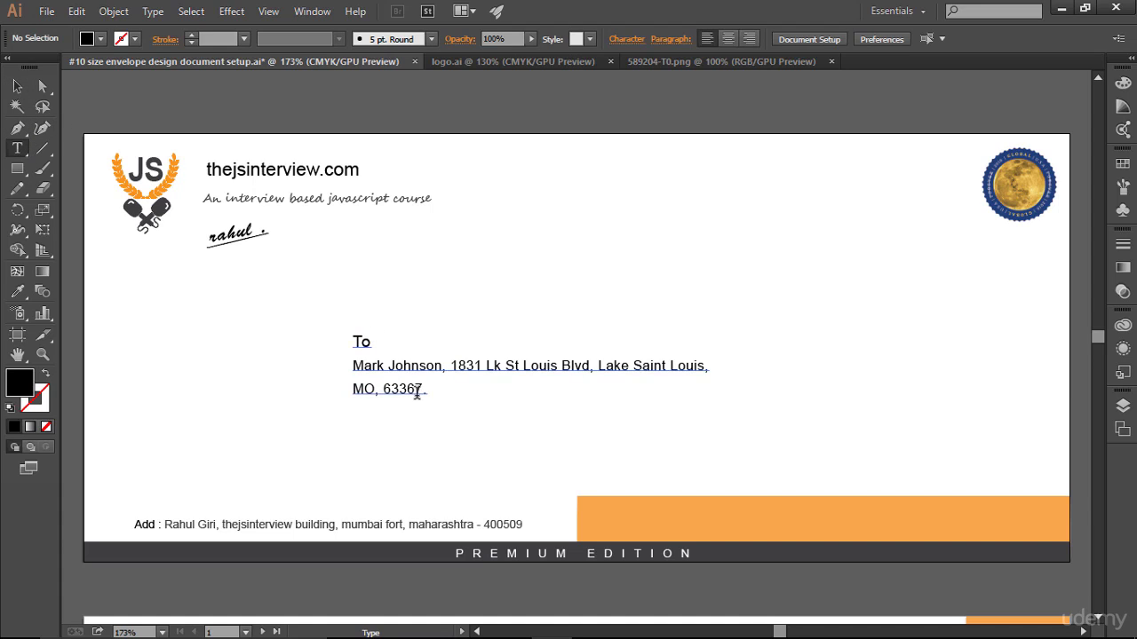
{"action": "left_click_drag", "start_coordinate": [418, 391], "coordinate": [353, 364]}
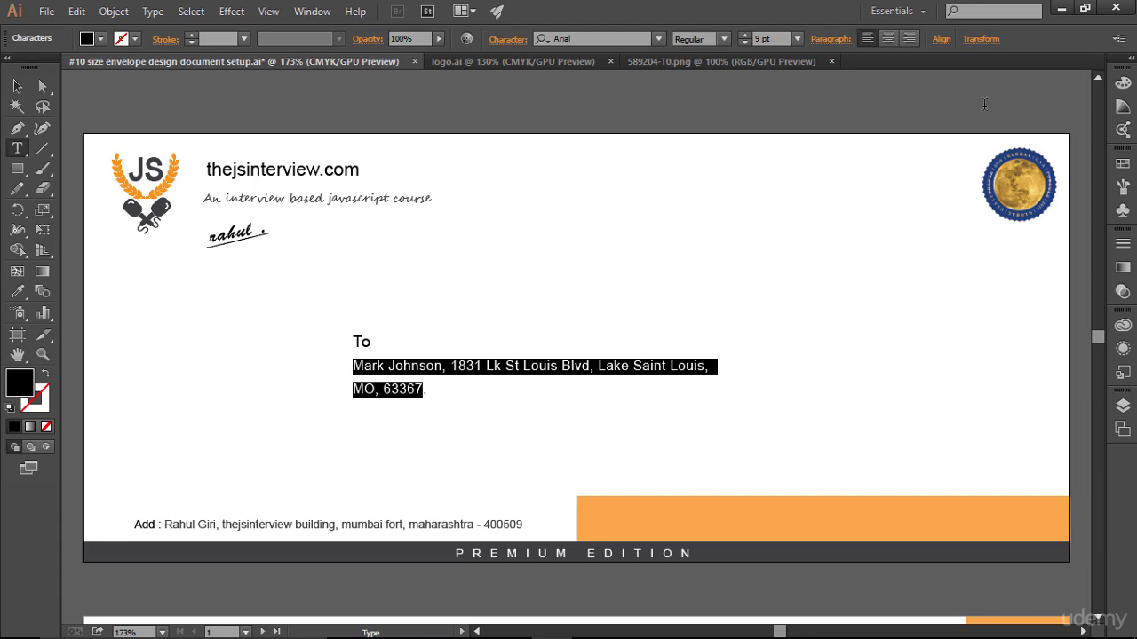
{"action": "left_click", "coordinate": [1123, 163]}
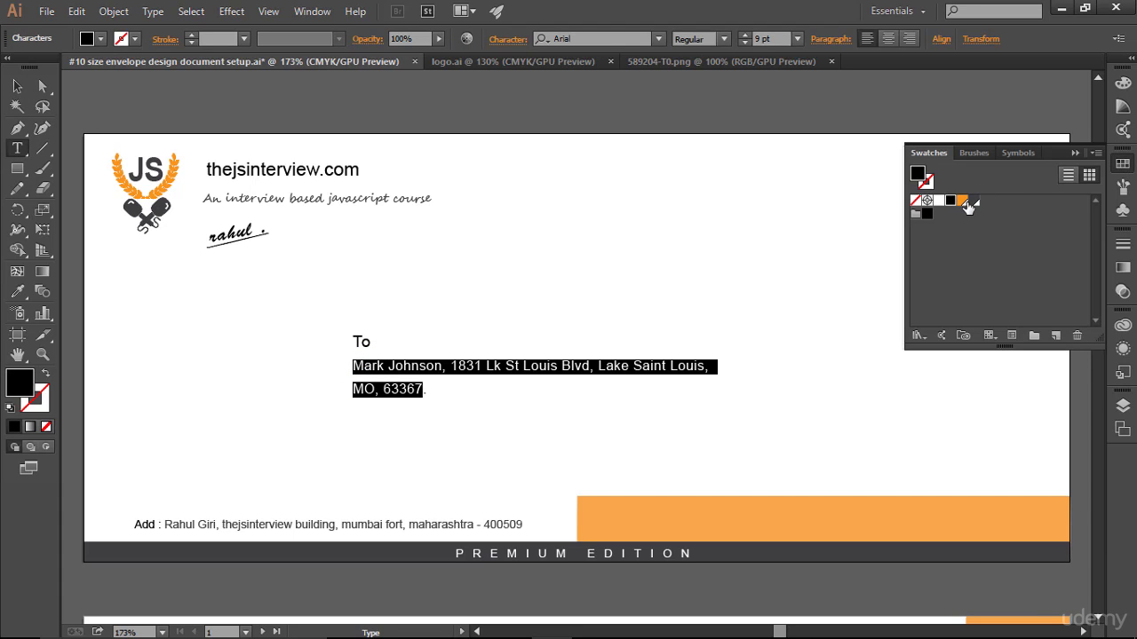
{"action": "left_click", "coordinate": [973, 202]}
{"action": "left_click", "coordinate": [1075, 153]}
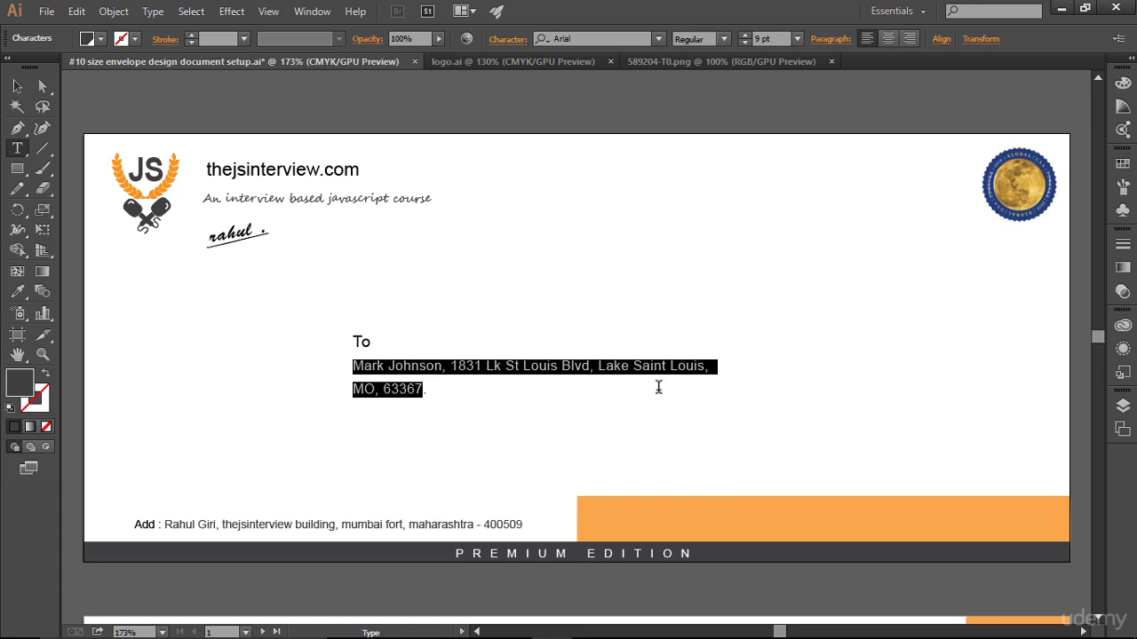
{"action": "left_click", "coordinate": [657, 385]}
{"action": "key", "text": "BackSpace"}
{"action": "left_click", "coordinate": [16, 87]}
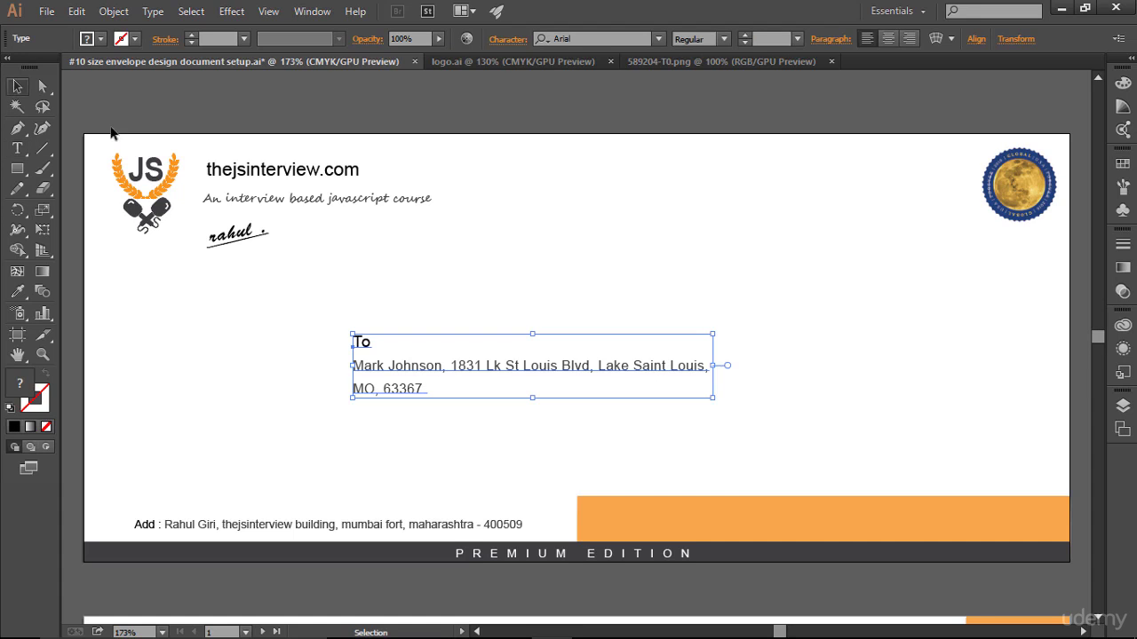
{"action": "left_click", "coordinate": [835, 345]}
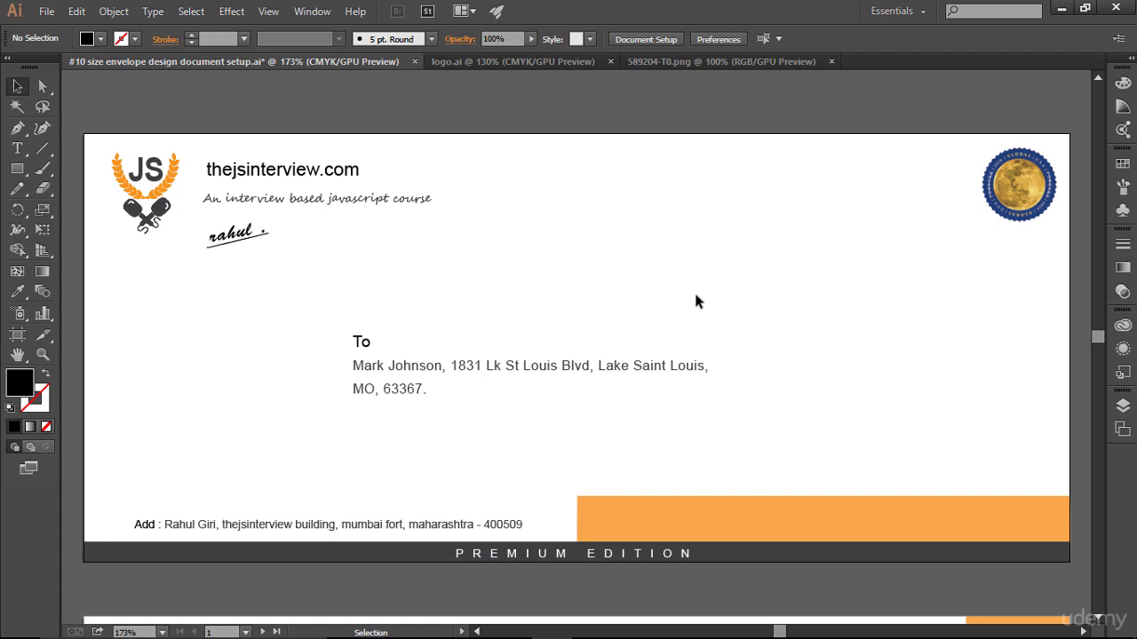
Open postnet.png and drag the barcode image into the envelope document.
{"action": "left_click", "coordinate": [859, 507]}
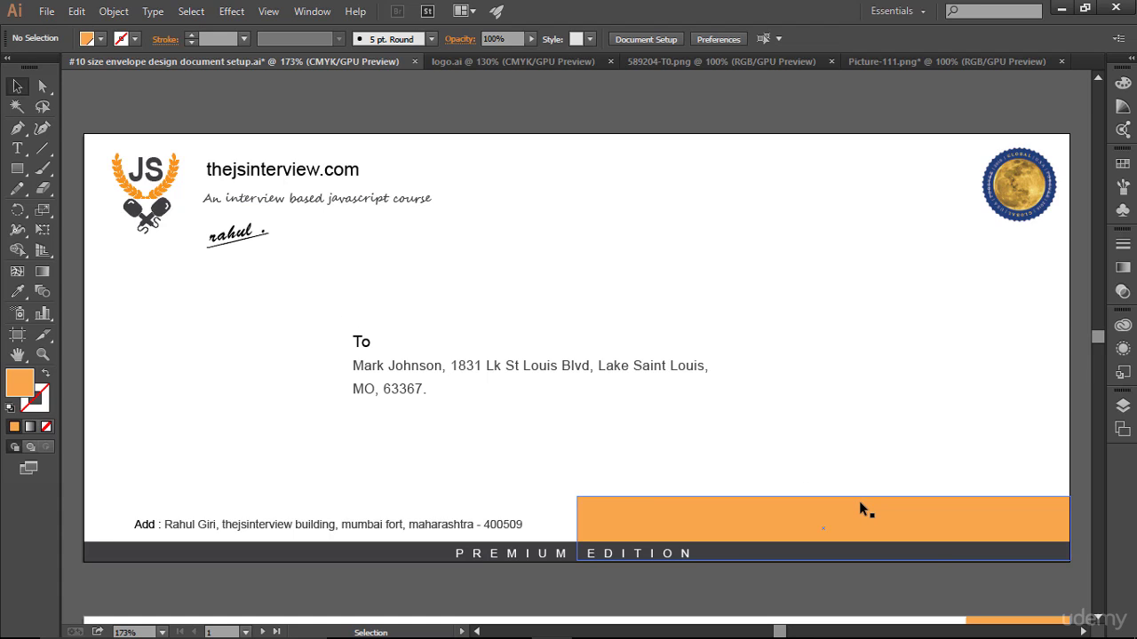
{"action": "left_click", "coordinate": [613, 453]}
{"action": "left_click", "coordinate": [46, 10]}
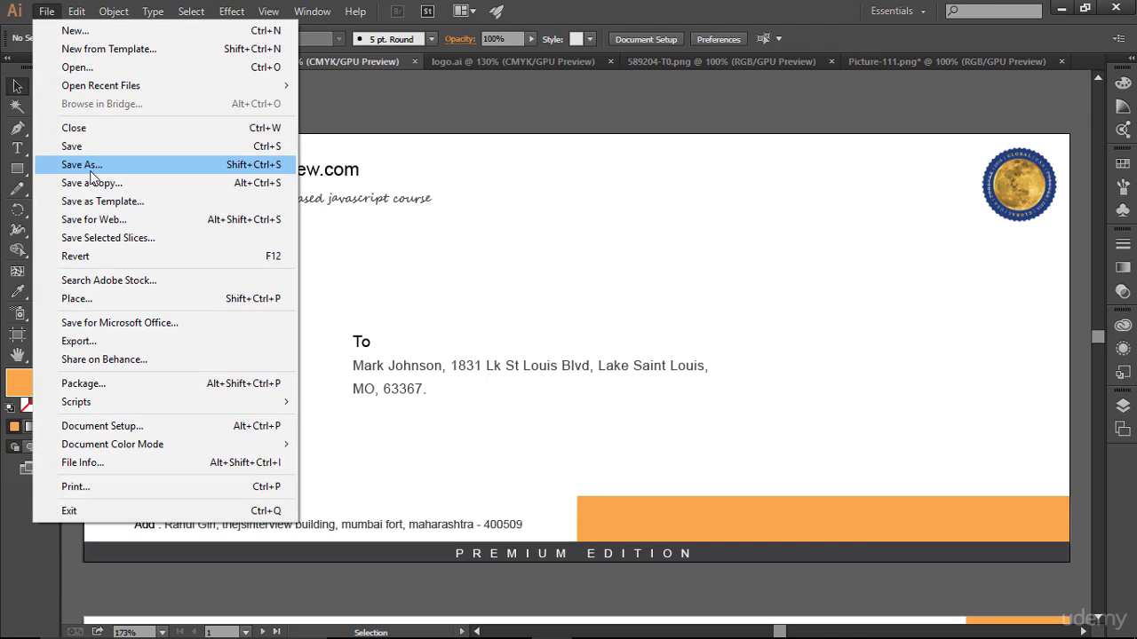
{"action": "left_click", "coordinate": [77, 68]}
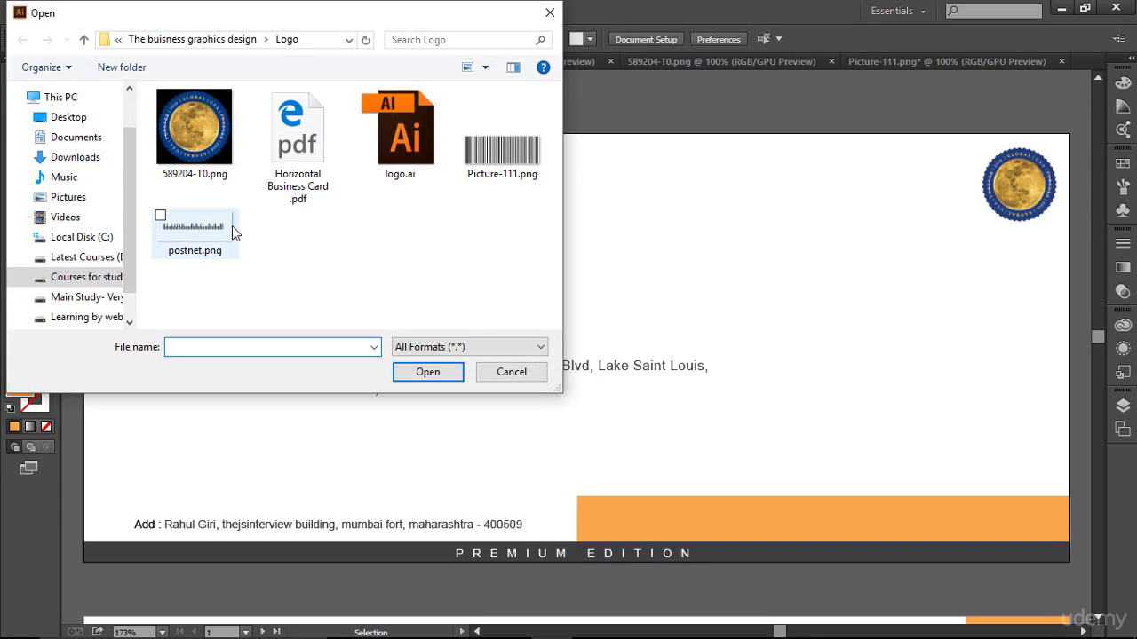
{"action": "double_click", "coordinate": [194, 229]}
{"action": "left_click_drag", "start_coordinate": [610, 373], "coordinate": [779, 373]}
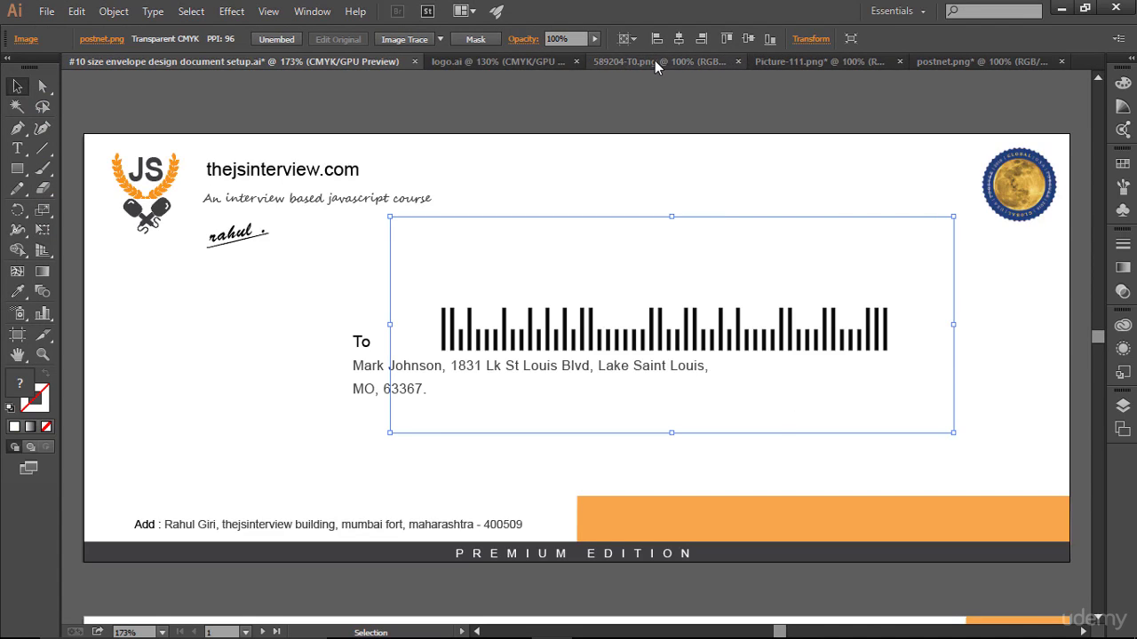
Close 589204-T0.png, Picture-111.png and postnet.png without saving; place the barcode over the address.
{"action": "left_click", "coordinate": [654, 61]}
{"action": "left_click", "coordinate": [687, 61]}
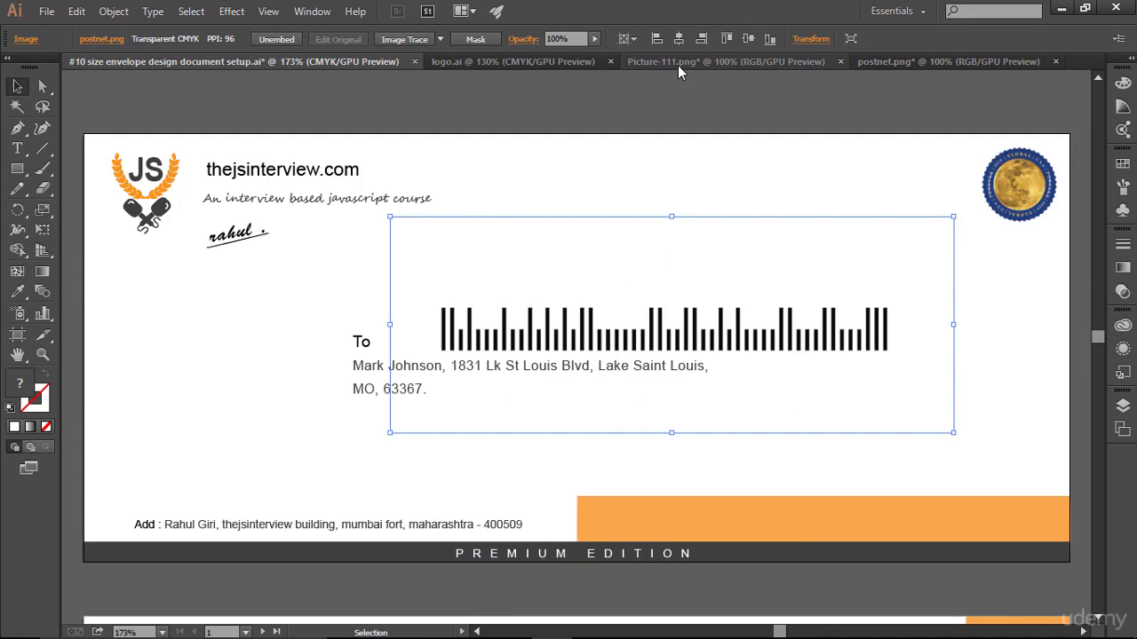
{"action": "left_click", "coordinate": [839, 61]}
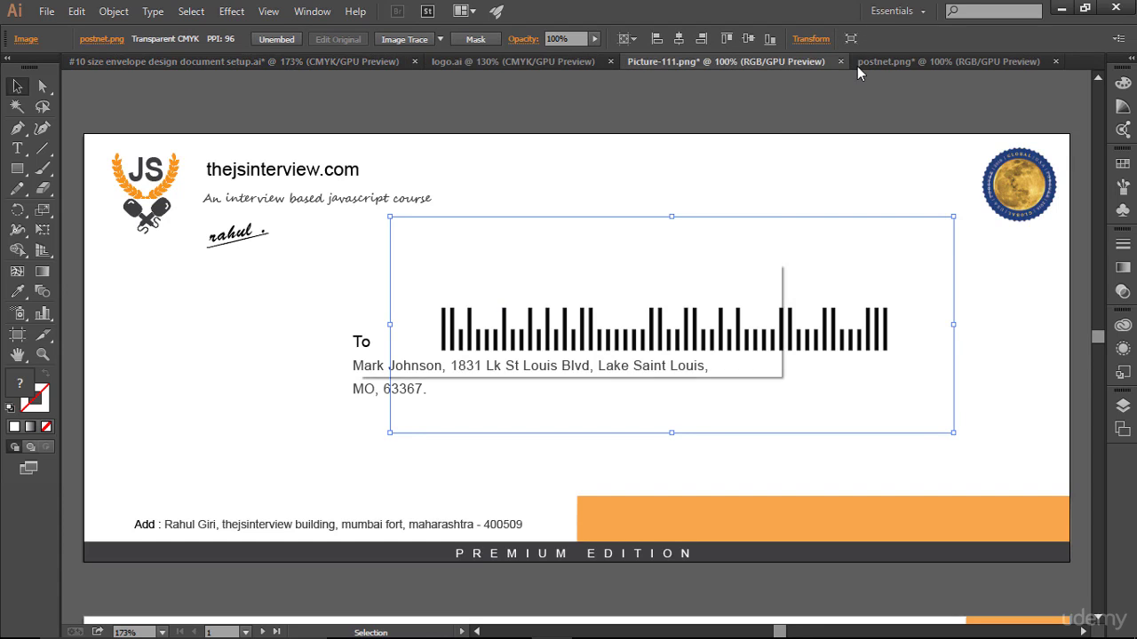
{"action": "left_click", "coordinate": [675, 350]}
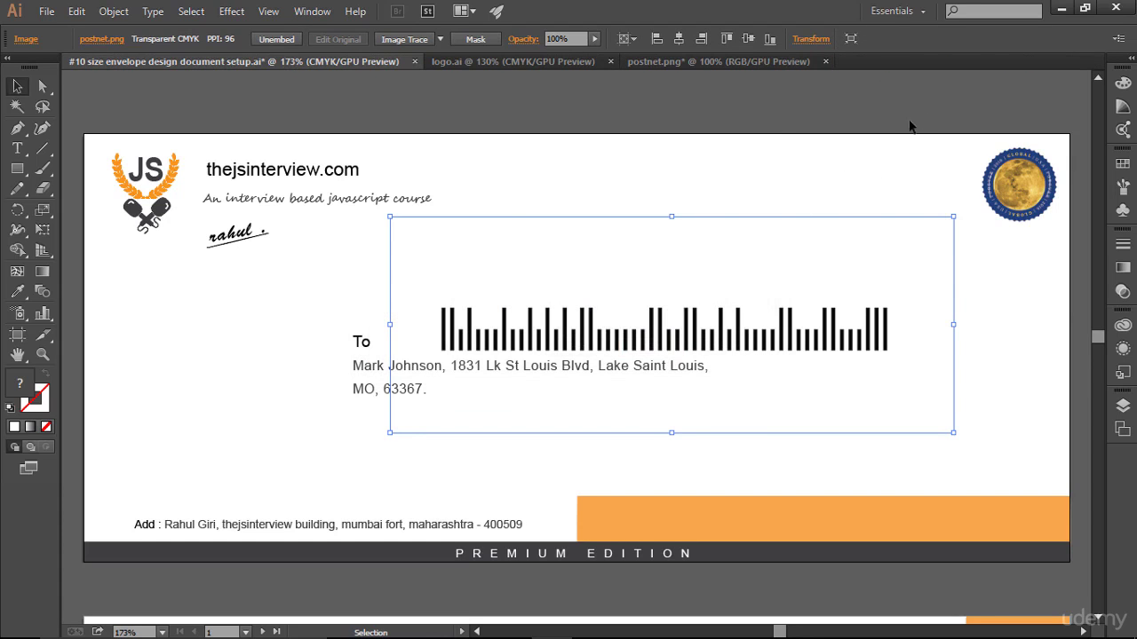
{"action": "left_click", "coordinate": [828, 62]}
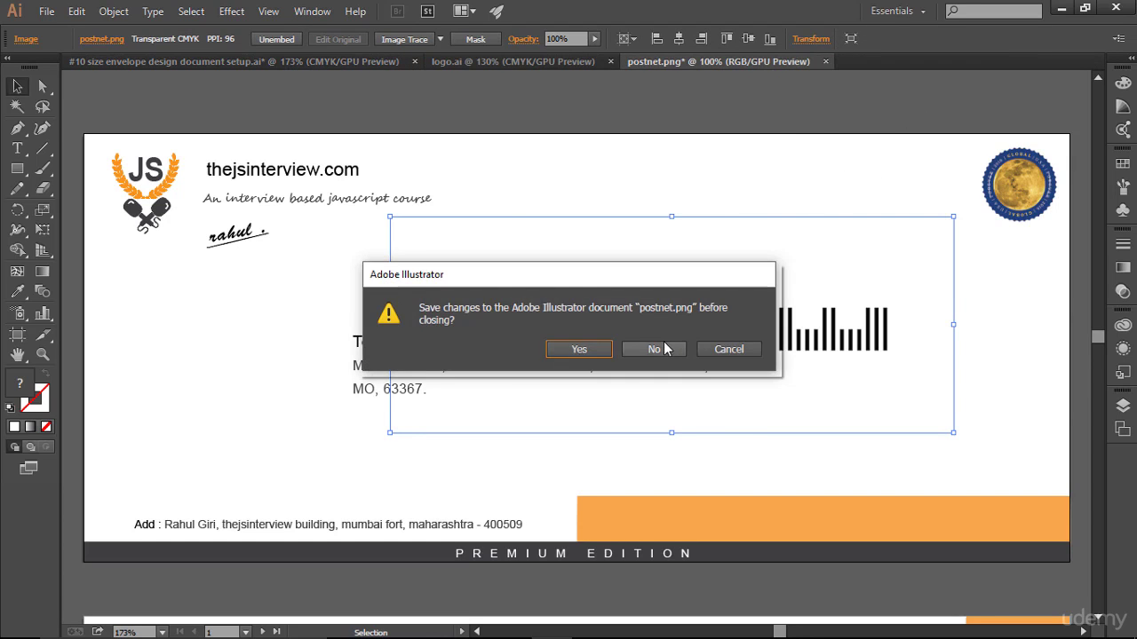
{"action": "left_click", "coordinate": [664, 349]}
{"action": "left_click_drag", "start_coordinate": [794, 328], "coordinate": [849, 375]}
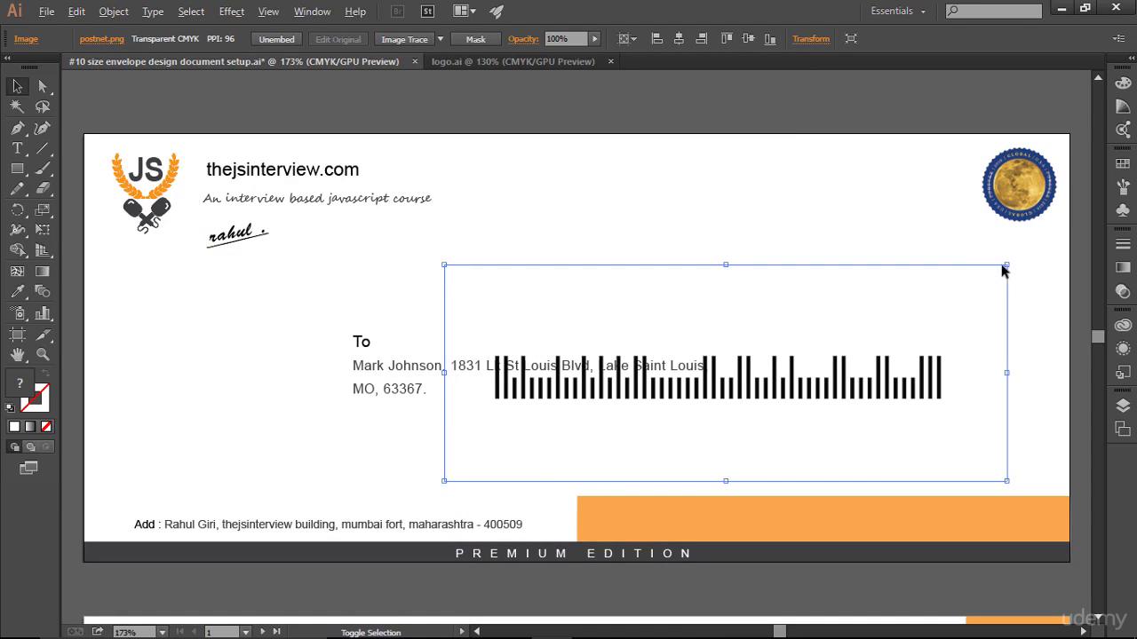
Shrink the barcode, delete the orange bottom bar, and move the barcode to the lower right.
{"action": "left_click_drag", "start_coordinate": [1004, 264], "coordinate": [982, 289]}
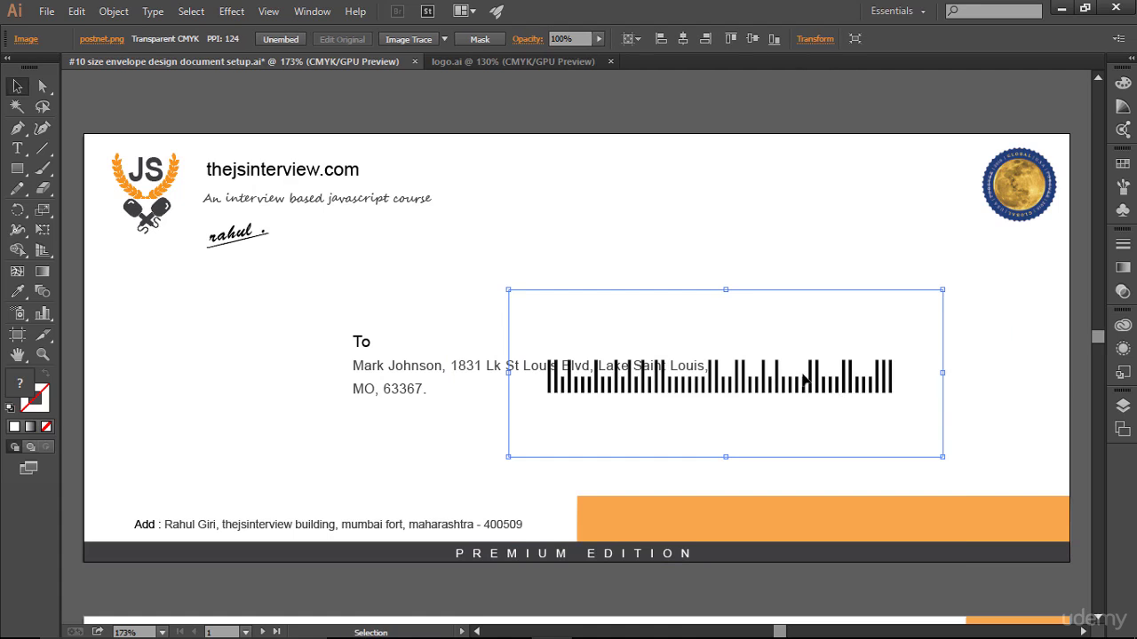
{"action": "left_click_drag", "start_coordinate": [806, 385], "coordinate": [827, 244]}
{"action": "left_click", "coordinate": [885, 534]}
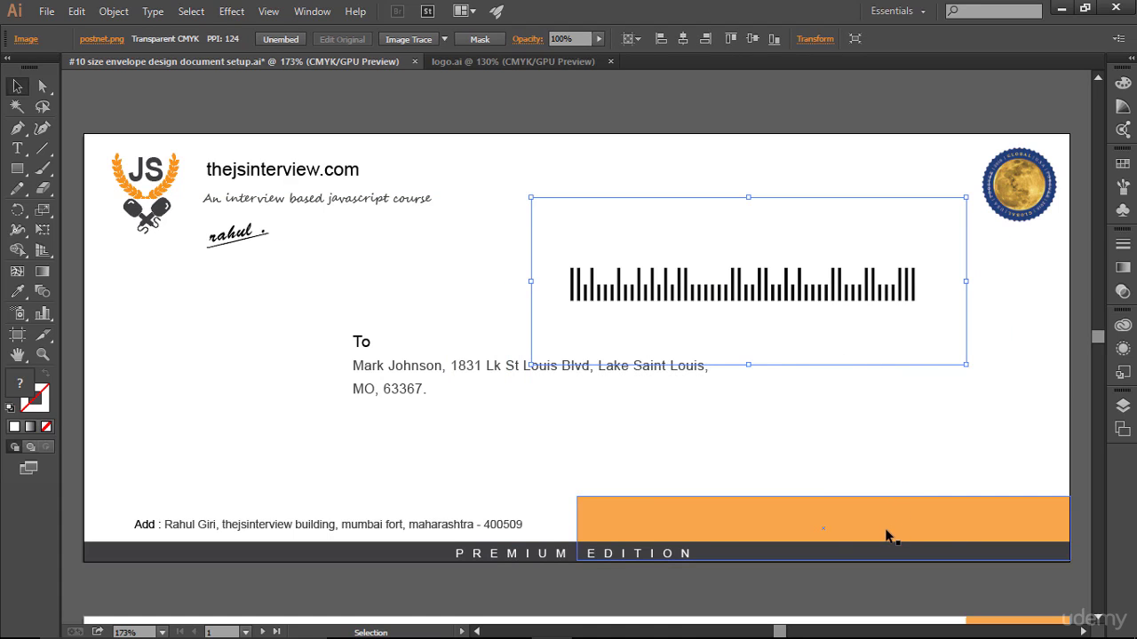
{"action": "key", "text": "Delete"}
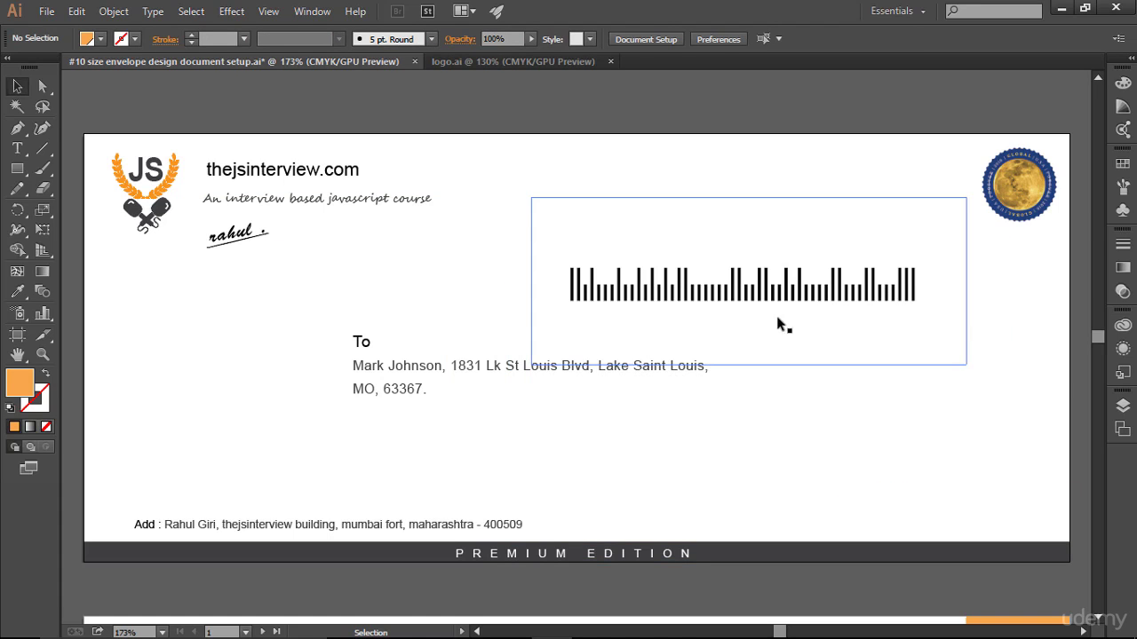
{"action": "left_click_drag", "start_coordinate": [782, 323], "coordinate": [884, 517]}
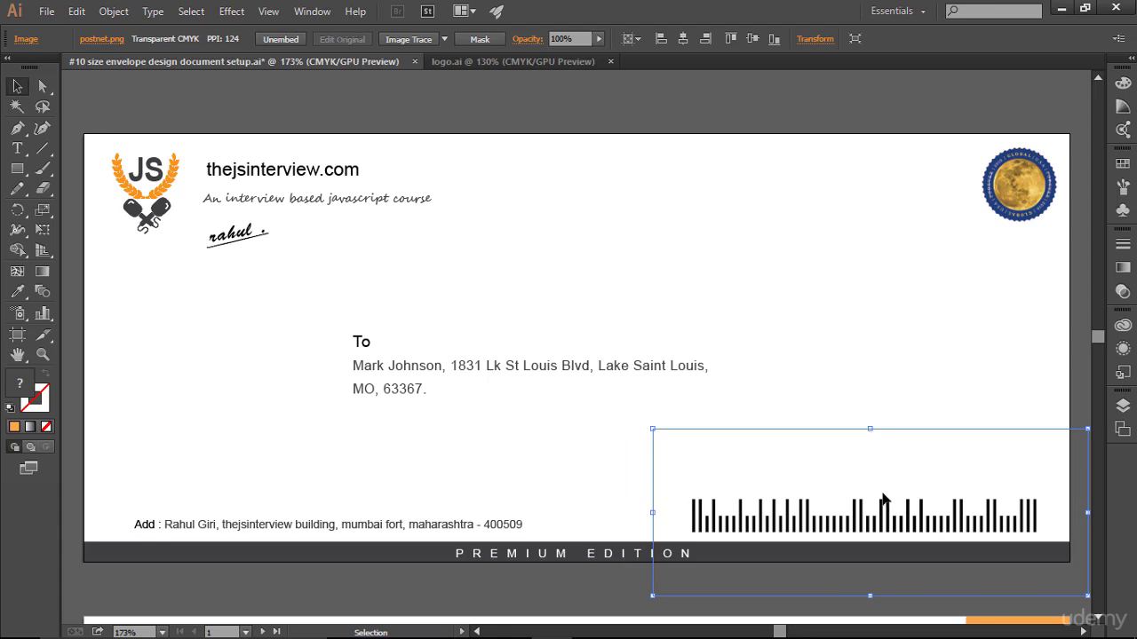
{"action": "left_click", "coordinate": [858, 317]}
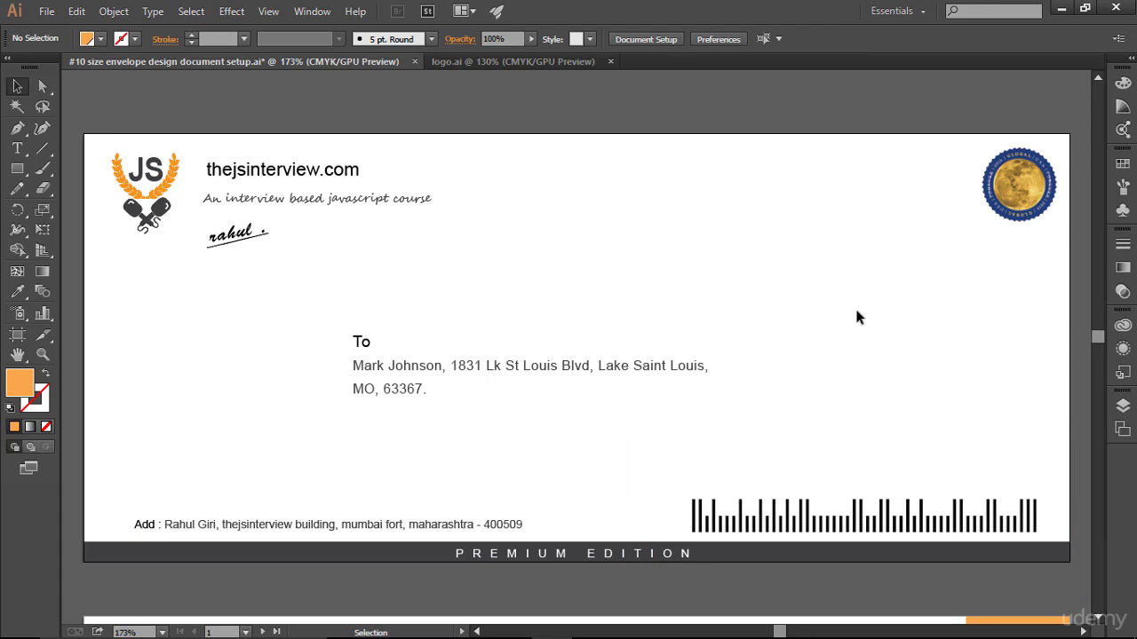
Show the guides and nudge the barcode down and to the right.
{"action": "key", "text": "a"}
{"action": "key", "text": "ctrl+semicolon"}
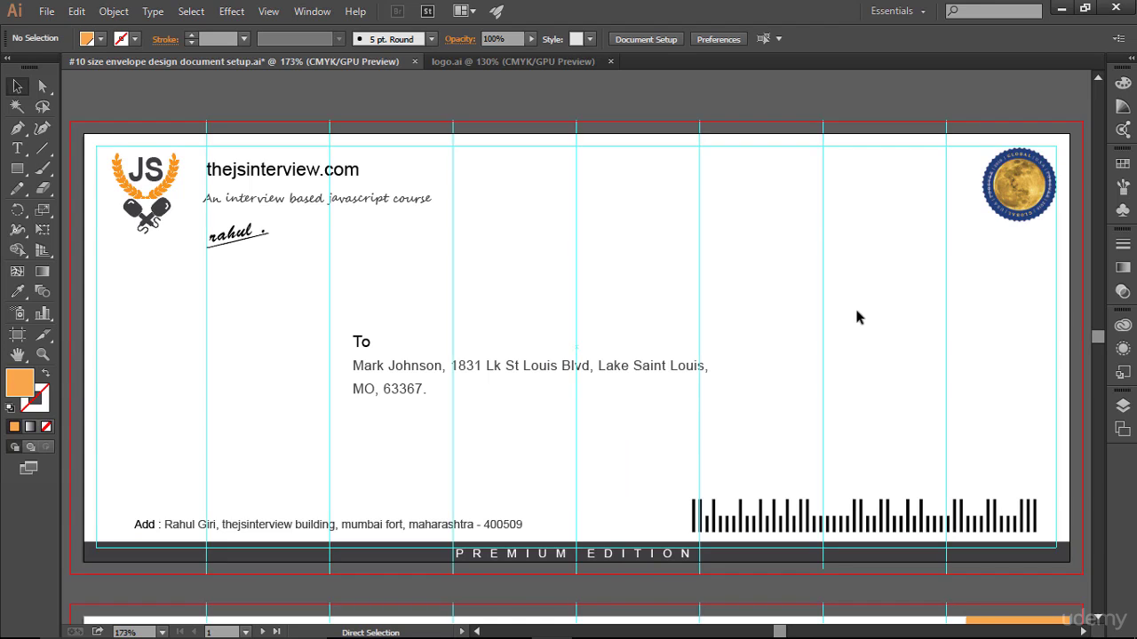
{"action": "key", "text": "v"}
{"action": "left_click", "coordinate": [987, 524]}
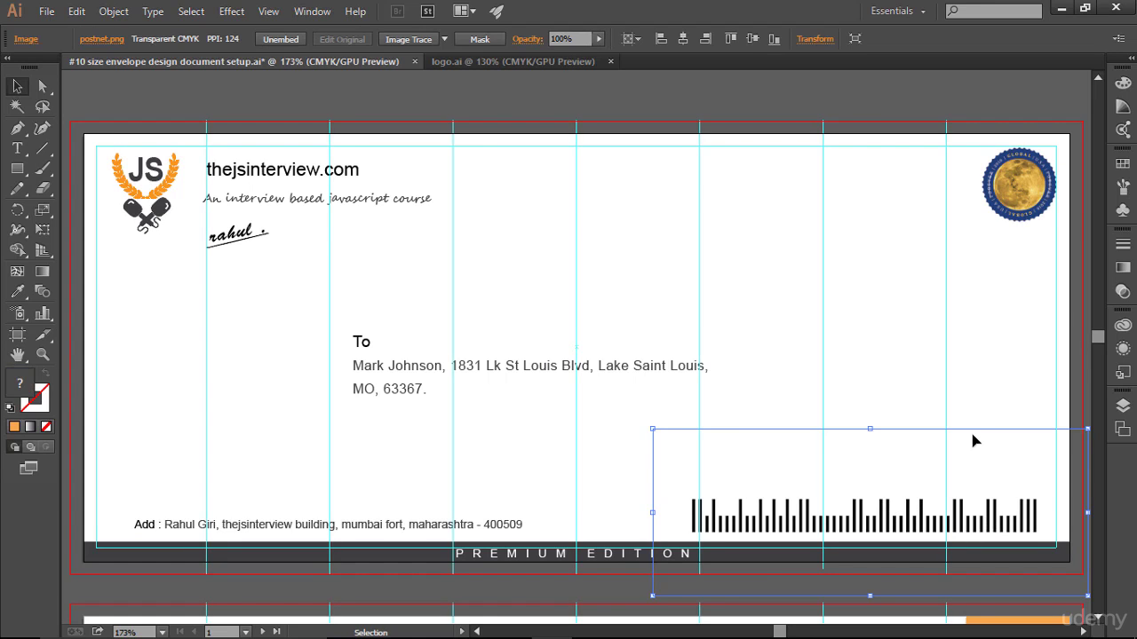
{"action": "key", "text": "Down"}
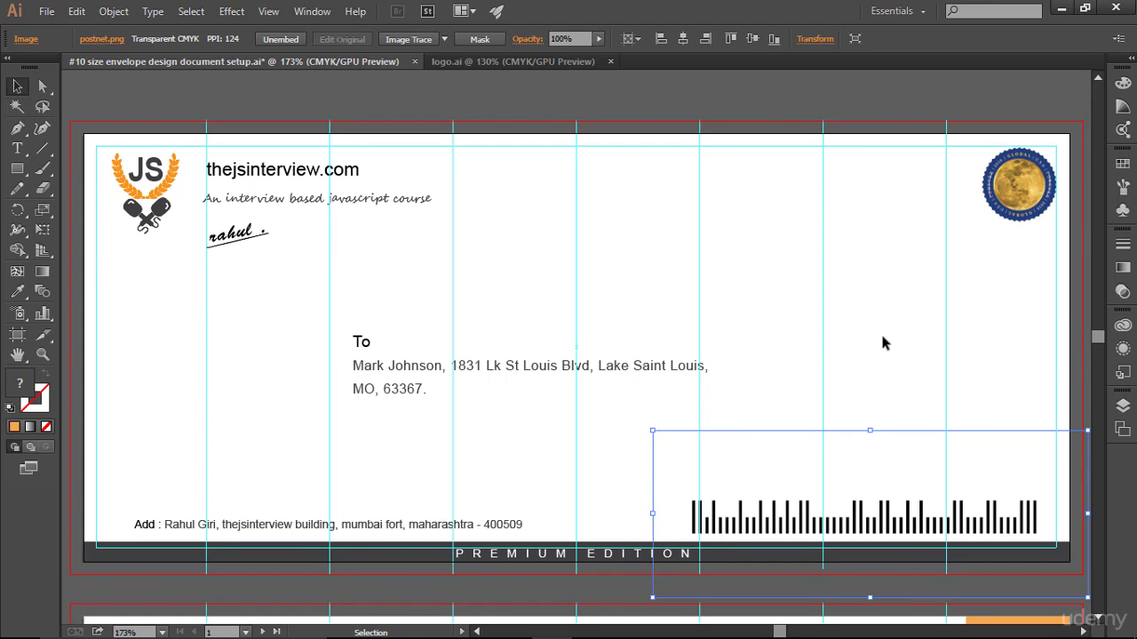
{"action": "key", "text": "Right"}
{"action": "key", "text": "Right"}
{"action": "key", "text": "Right"}
{"action": "key", "text": "Right"}
{"action": "key", "text": "Right"}
{"action": "key", "text": "Right"}
{"action": "key", "text": "Right"}
{"action": "key", "text": "Right"}
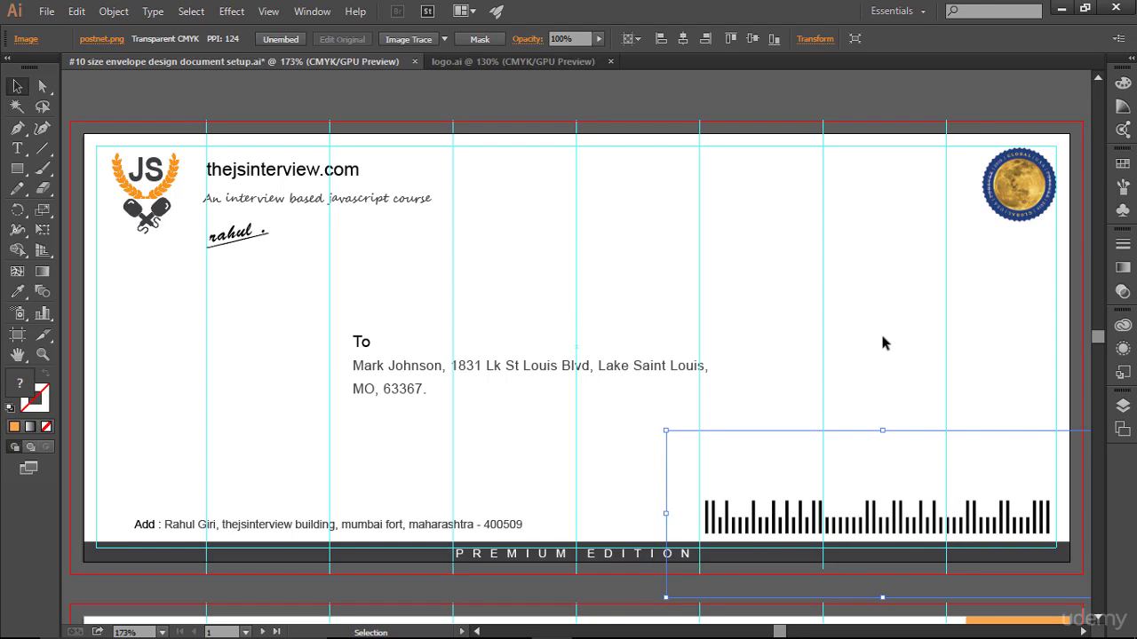
{"action": "key", "text": "Right"}
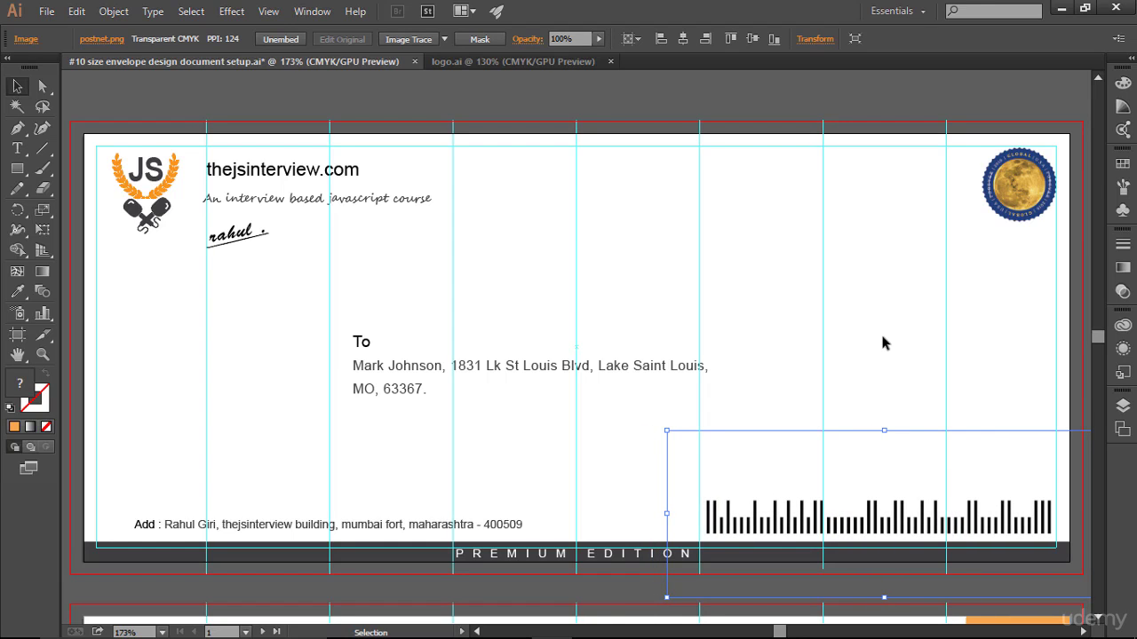
Shrink the barcode further from its top-left corner and nudge it right and down.
{"action": "left_click", "coordinate": [882, 343]}
{"action": "left_click", "coordinate": [910, 476]}
{"action": "left_click_drag", "start_coordinate": [667, 430], "coordinate": [695, 440]}
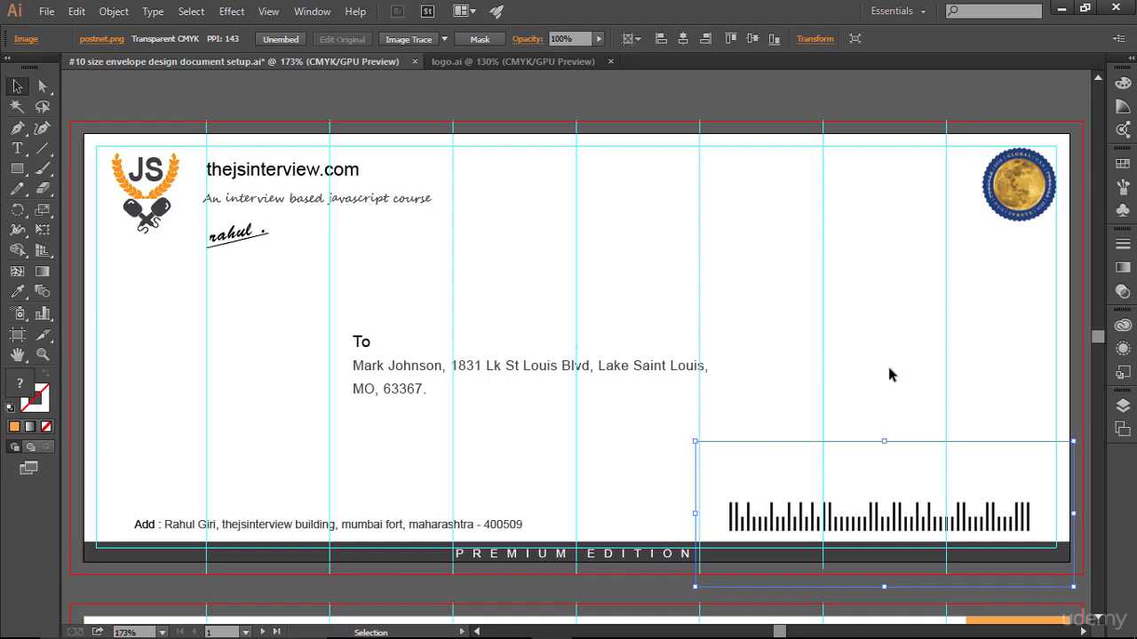
{"action": "key", "text": "Down"}
{"action": "key", "text": "Down"}
{"action": "key", "text": "Down"}
{"action": "key", "text": "Right"}
{"action": "key", "text": "Right"}
{"action": "key", "text": "Right"}
{"action": "key", "text": "Right"}
{"action": "key", "text": "Right"}
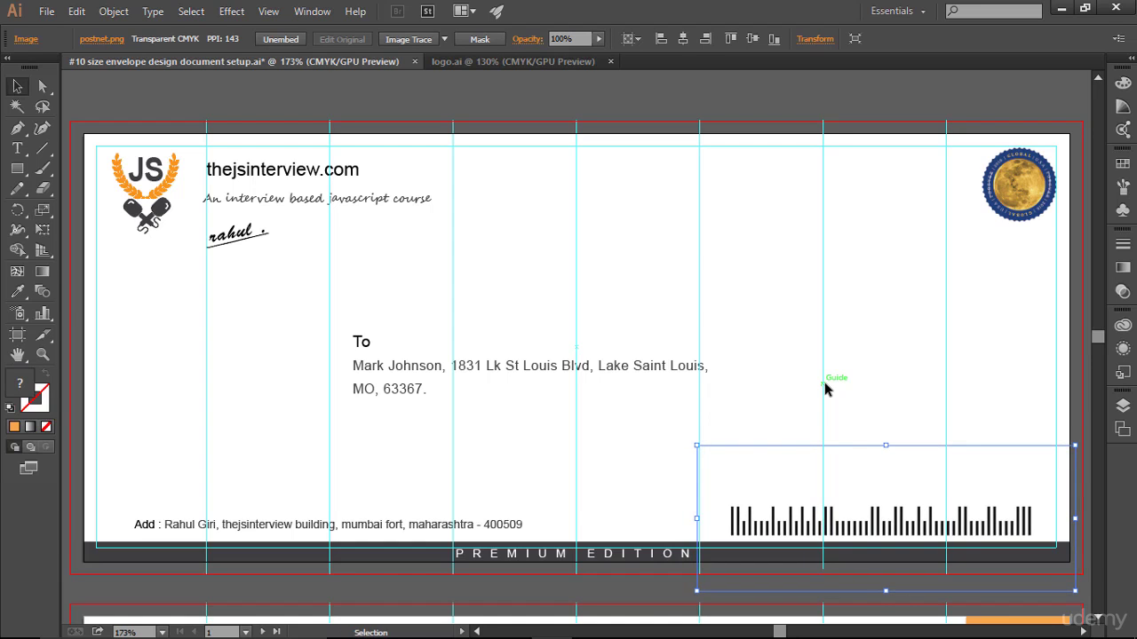
{"action": "key", "text": "Right"}
{"action": "key", "text": "Right"}
{"action": "key", "text": "Right"}
{"action": "key", "text": "Right"}
{"action": "key", "text": "Right"}
{"action": "key", "text": "Right"}
{"action": "key", "text": "Right"}
{"action": "key", "text": "Right"}
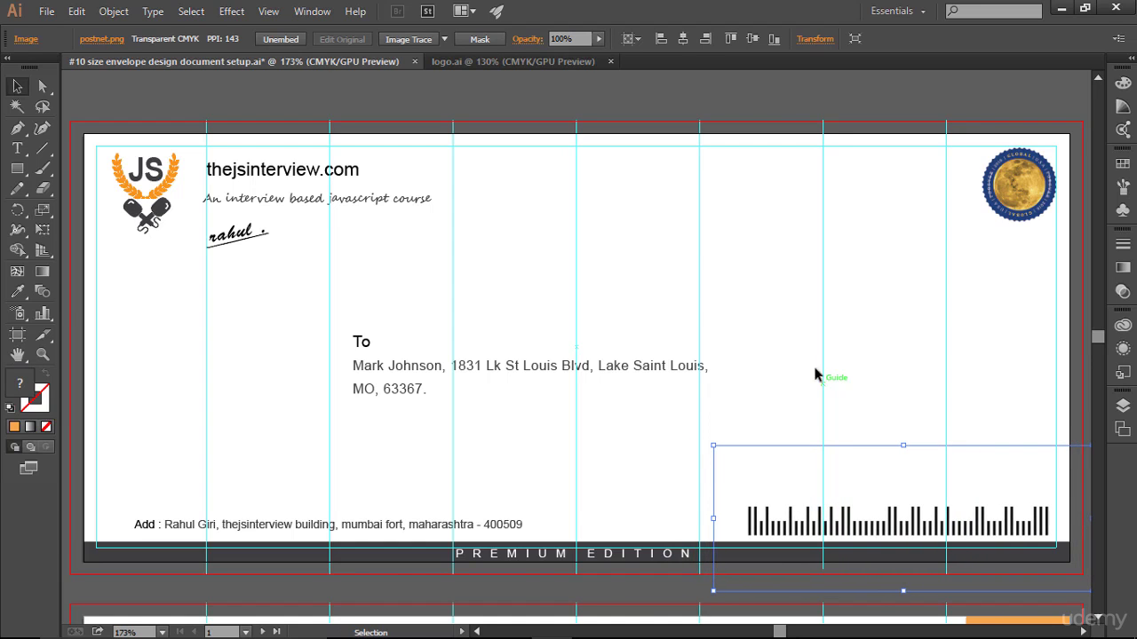
{"action": "left_click", "coordinate": [749, 295]}
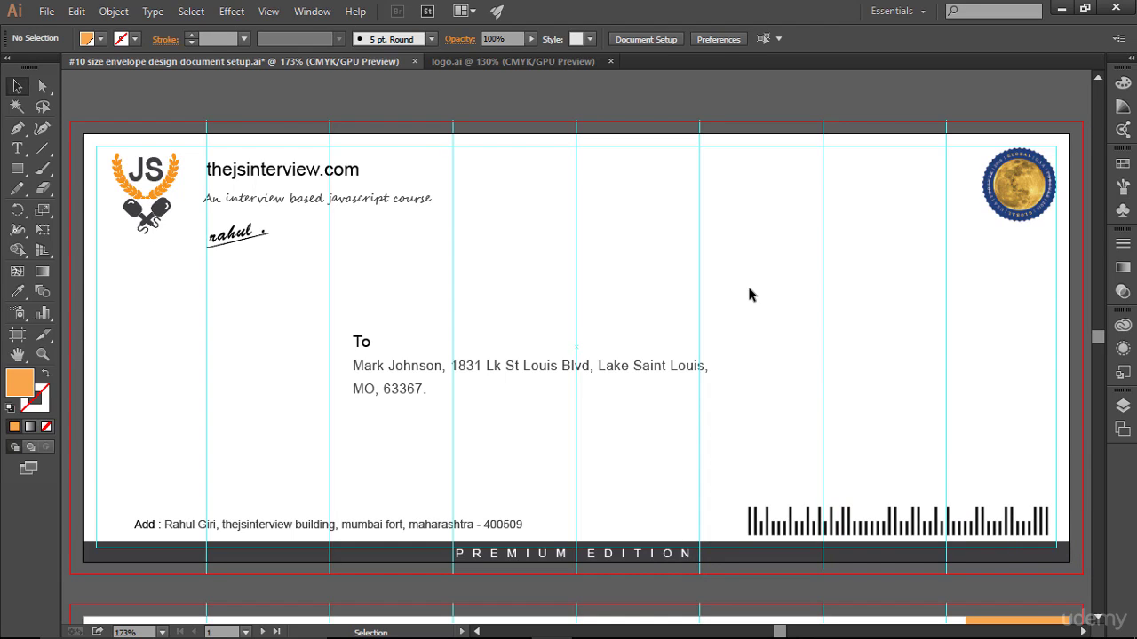
Hide the guides and marquee-select the address and barcode to check their layout.
{"action": "key", "text": "ctrl+semicolon"}
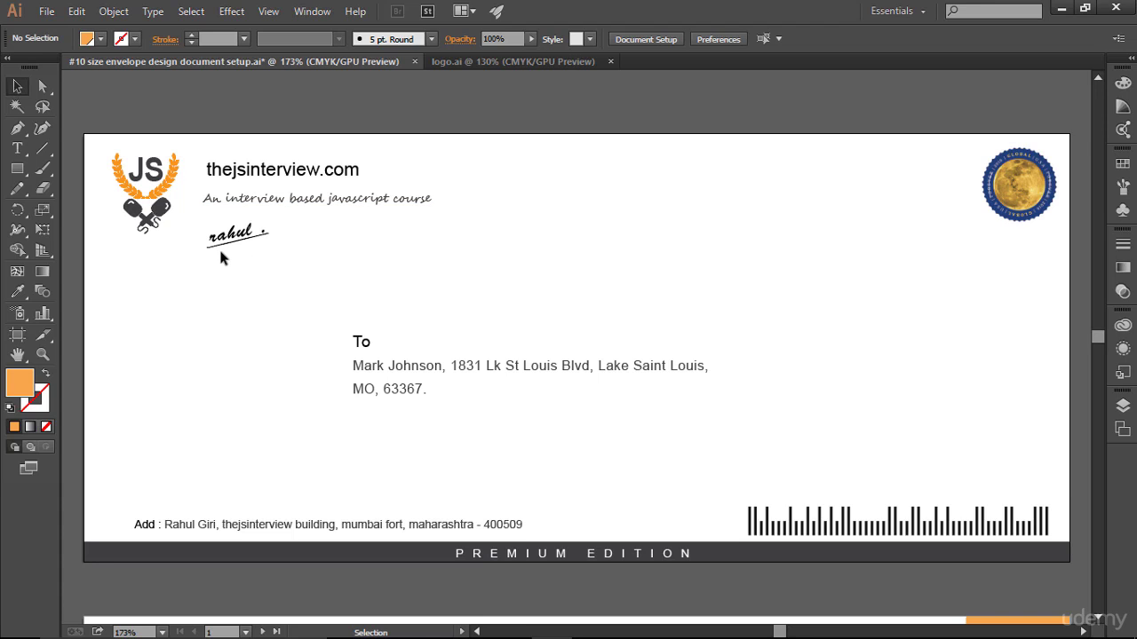
{"action": "left_click_drag", "start_coordinate": [316, 313], "coordinate": [759, 460]}
{"action": "left_click", "coordinate": [617, 267]}
Zoom out to the whole envelope and marquee-select across the entire artwork.
{"action": "key", "text": "ctrl+1"}
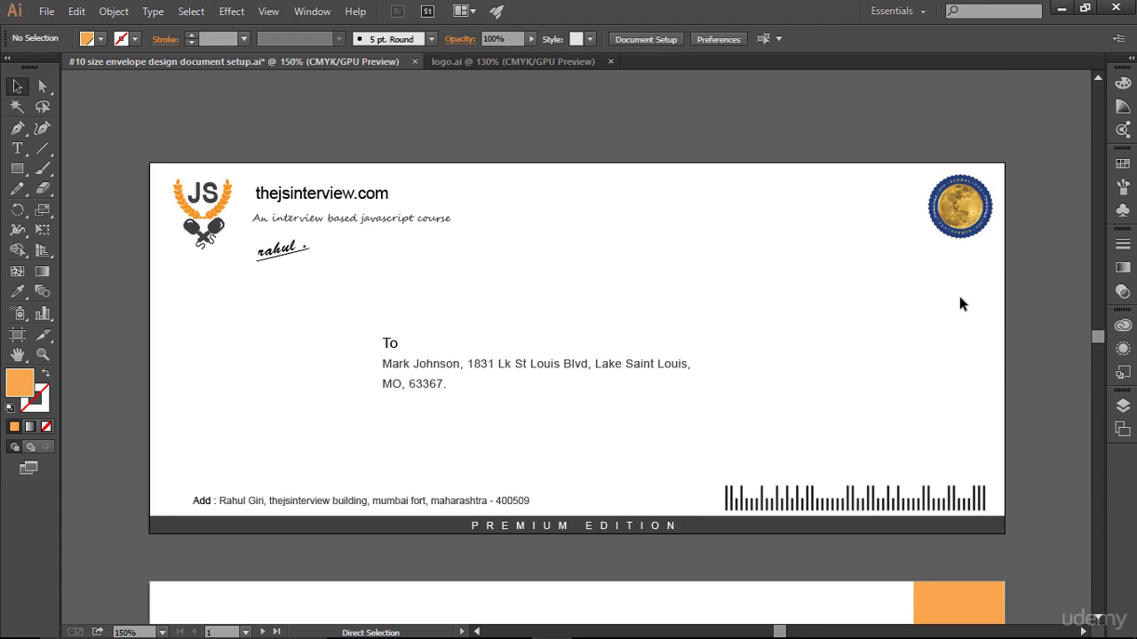
{"action": "scroll", "coordinate": [960, 298], "scroll_direction": "down", "scroll_amount": 2}
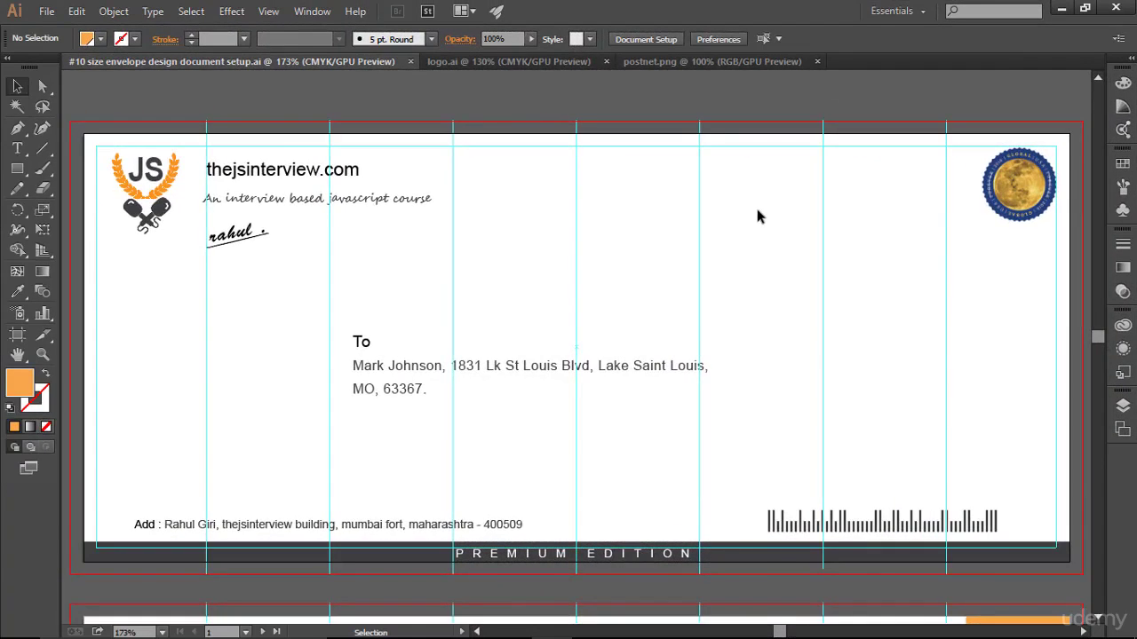
{"action": "scroll", "coordinate": [757, 215], "scroll_direction": "down", "scroll_amount": 2}
{"action": "scroll", "coordinate": [757, 216], "scroll_direction": "up", "scroll_amount": 3}
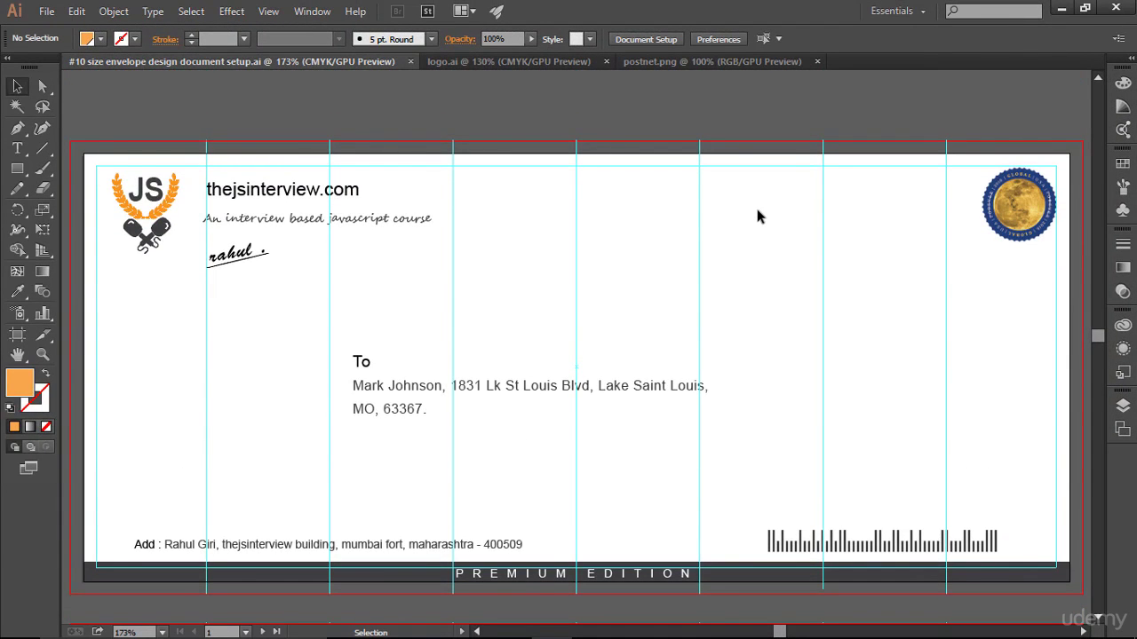
{"action": "scroll", "coordinate": [497, 293], "scroll_direction": "down", "scroll_amount": 3}
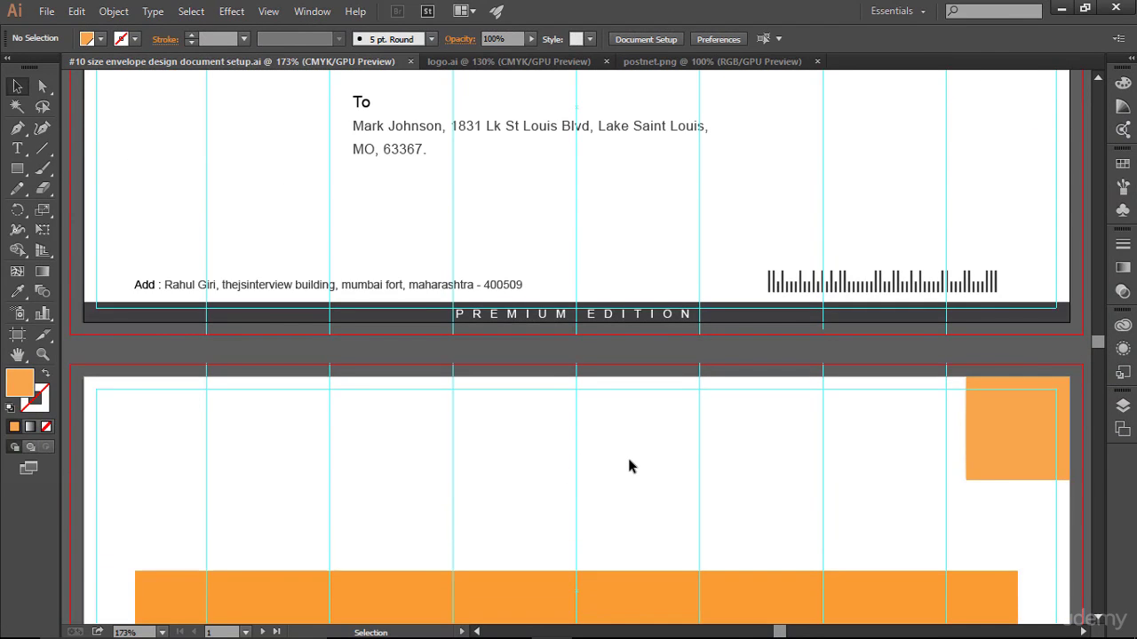
{"action": "scroll", "coordinate": [627, 461], "scroll_direction": "up", "scroll_amount": 3}
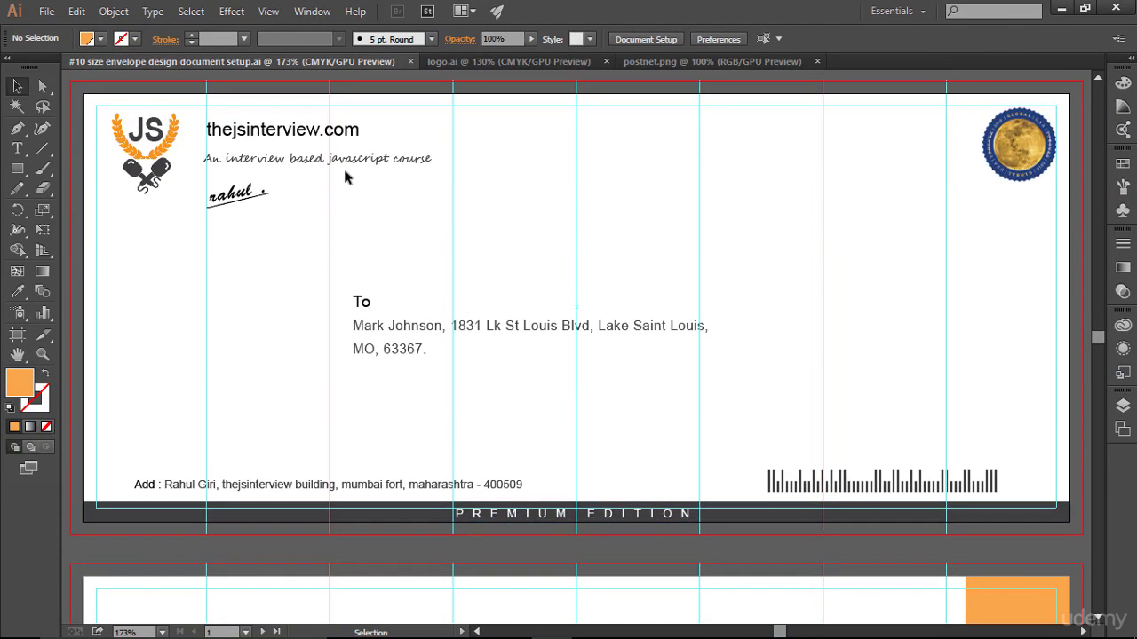
{"action": "scroll", "coordinate": [469, 293], "scroll_direction": "down", "scroll_amount": 3}
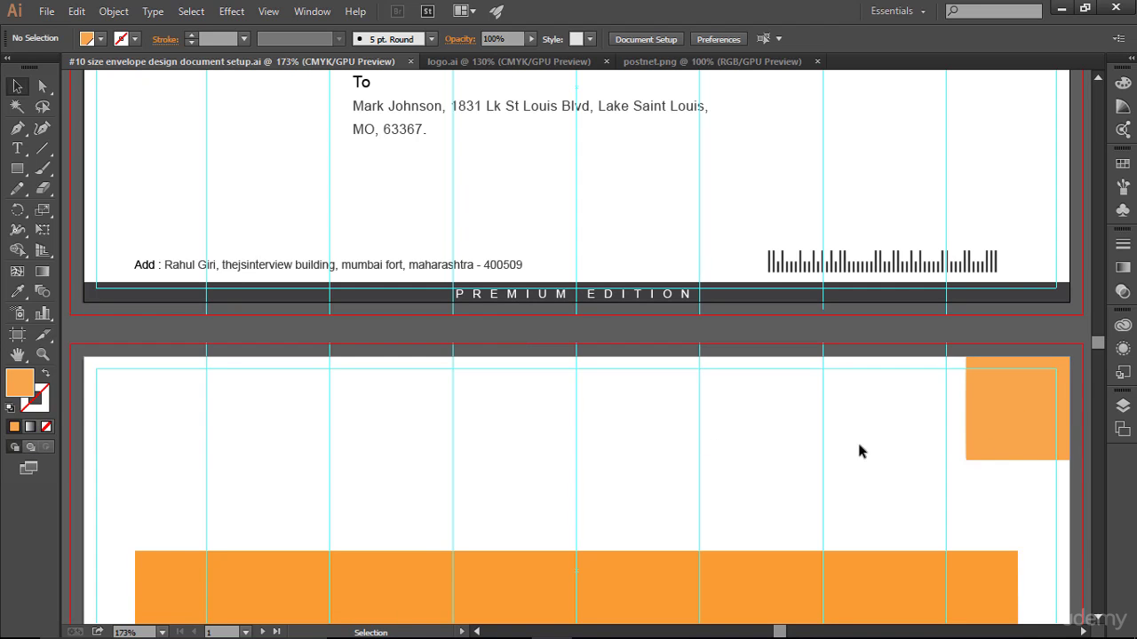
{"action": "scroll", "coordinate": [853, 449], "scroll_direction": "up", "scroll_amount": 2}
{"action": "scroll", "coordinate": [843, 448], "scroll_direction": "up", "scroll_amount": 2}
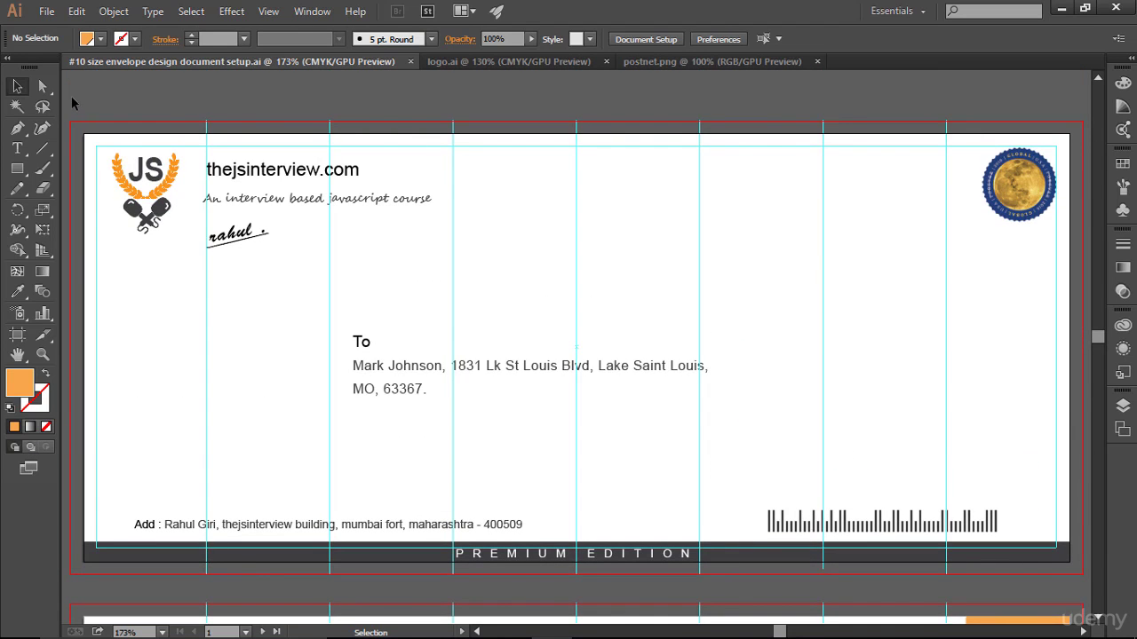
{"action": "left_click_drag", "start_coordinate": [72, 98], "coordinate": [1065, 591]}
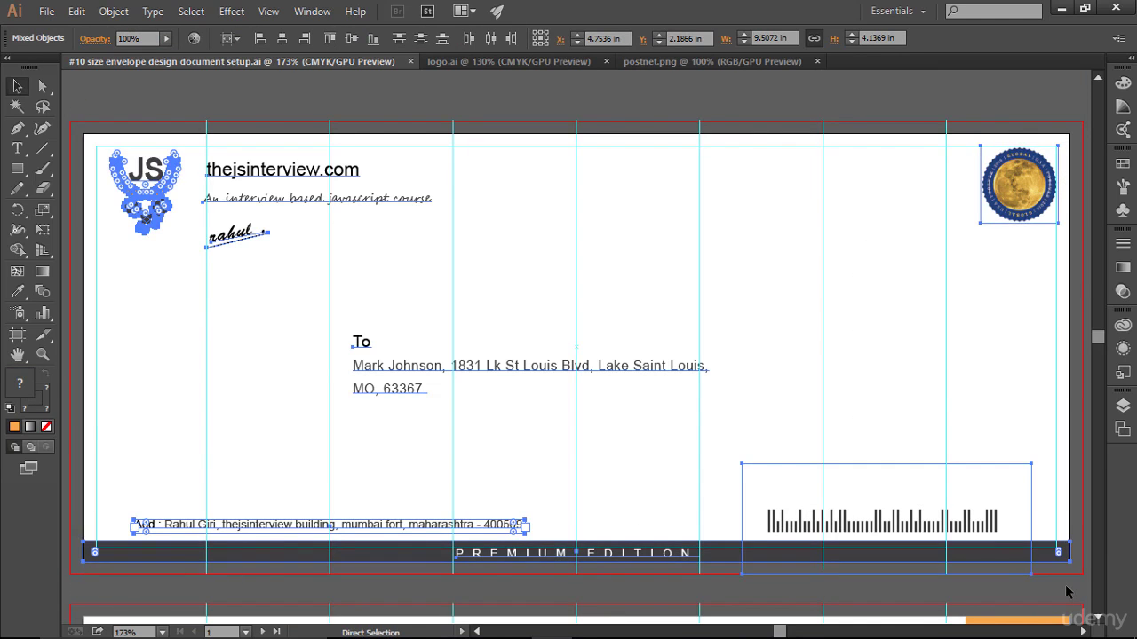
Delete the three orange rectangles on the second artboard.
{"action": "left_click", "coordinate": [753, 320]}
{"action": "scroll", "coordinate": [753, 529], "scroll_direction": "down", "scroll_amount": 3}
{"action": "scroll", "coordinate": [753, 530], "scroll_direction": "down", "scroll_amount": 6}
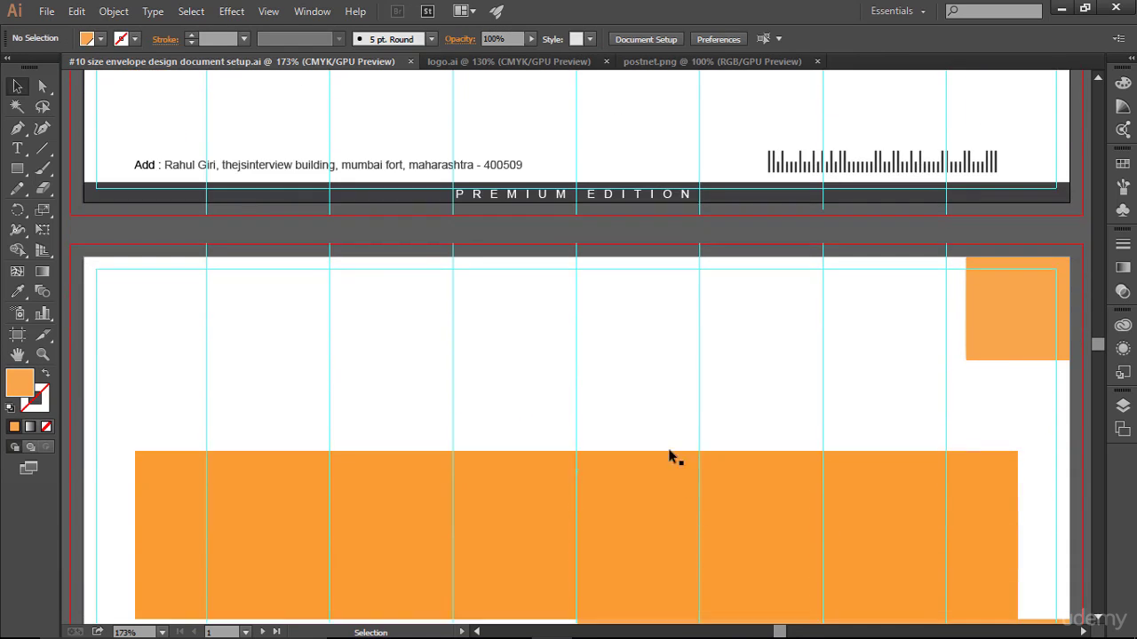
{"action": "key", "text": "ctrl"}
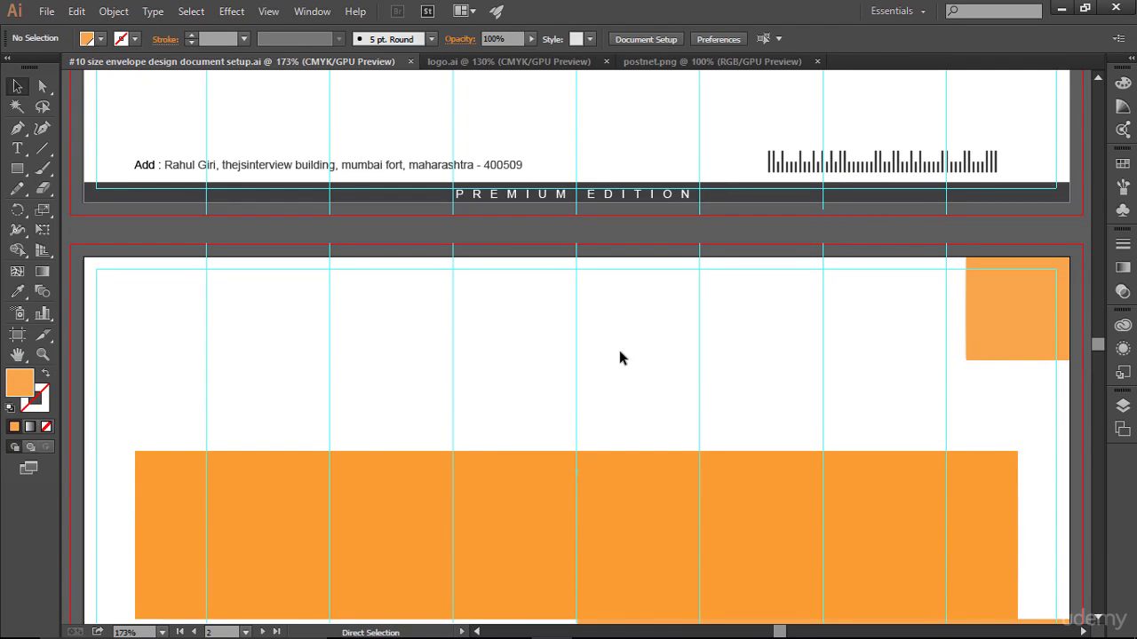
{"action": "scroll", "coordinate": [619, 351], "scroll_direction": "down", "scroll_amount": 3}
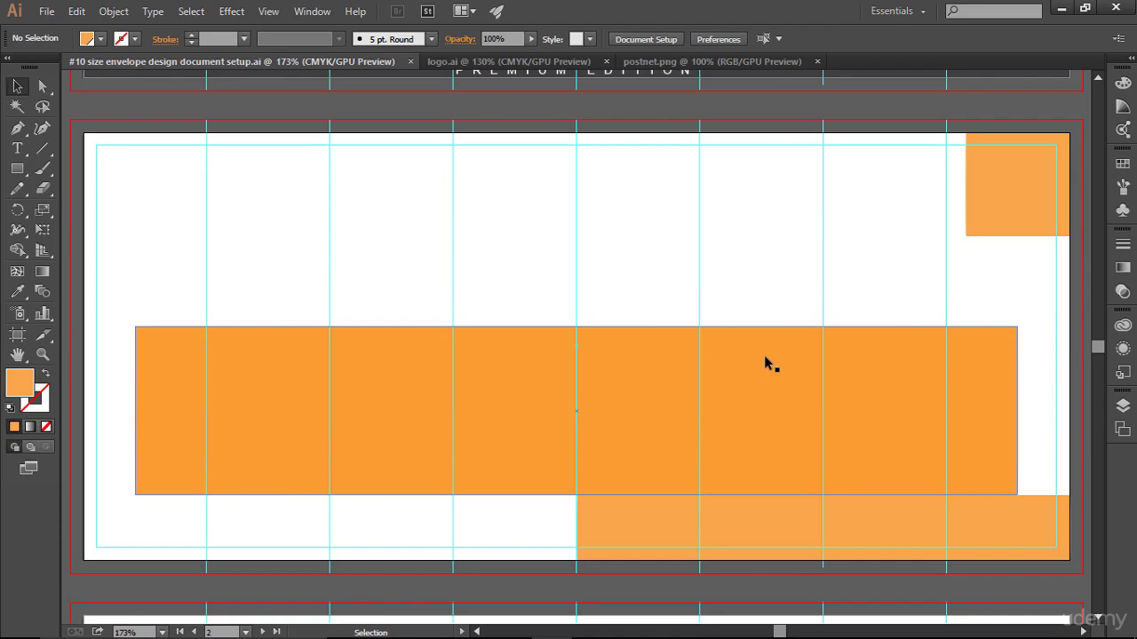
{"action": "left_click", "coordinate": [1013, 210]}
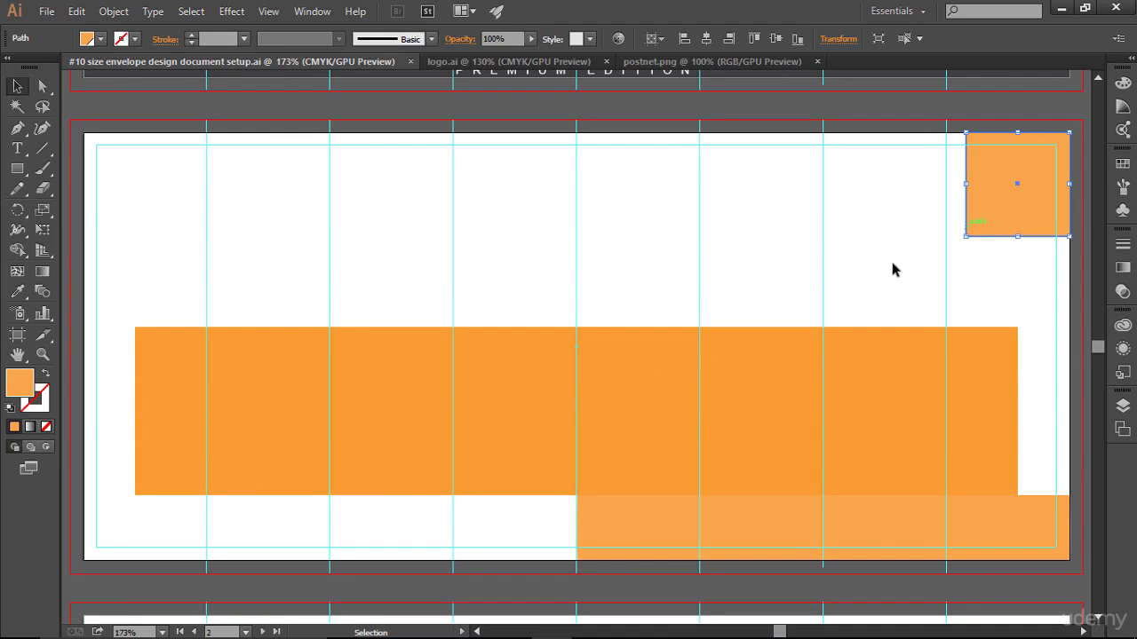
{"action": "key", "text": "Delete"}
{"action": "left_click", "coordinate": [805, 379]}
{"action": "key", "text": "Delete"}
{"action": "left_click", "coordinate": [853, 496]}
{"action": "key", "text": "Delete"}
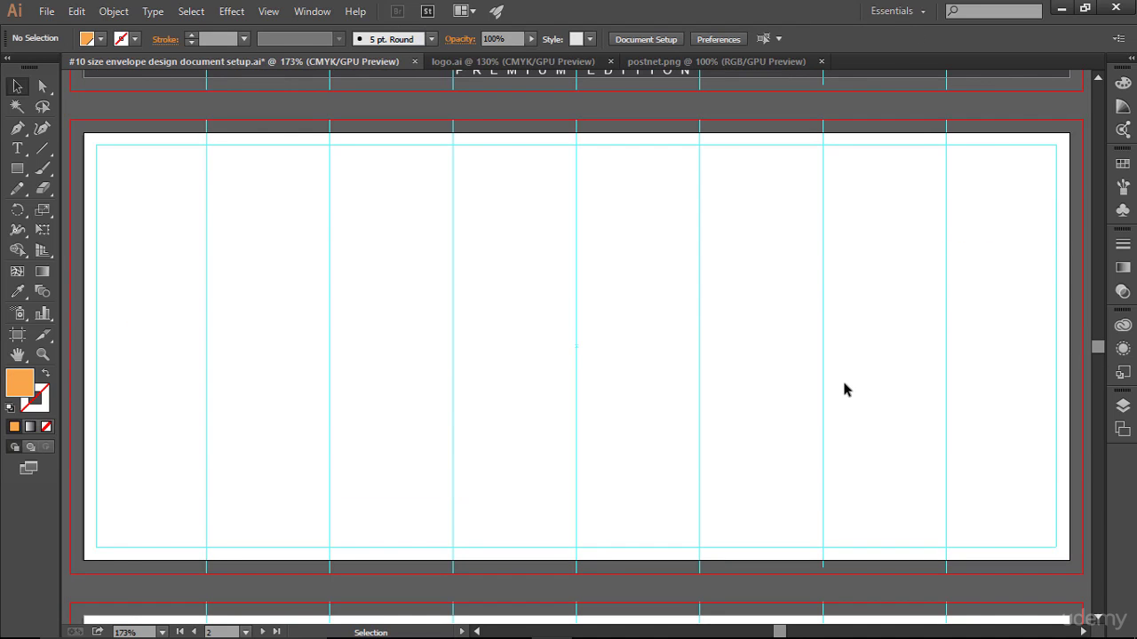
Paste the envelope design in place on the second artboard and view all three artboards.
{"action": "key", "text": "ctrl"}
{"action": "key", "text": "ctrl+f"}
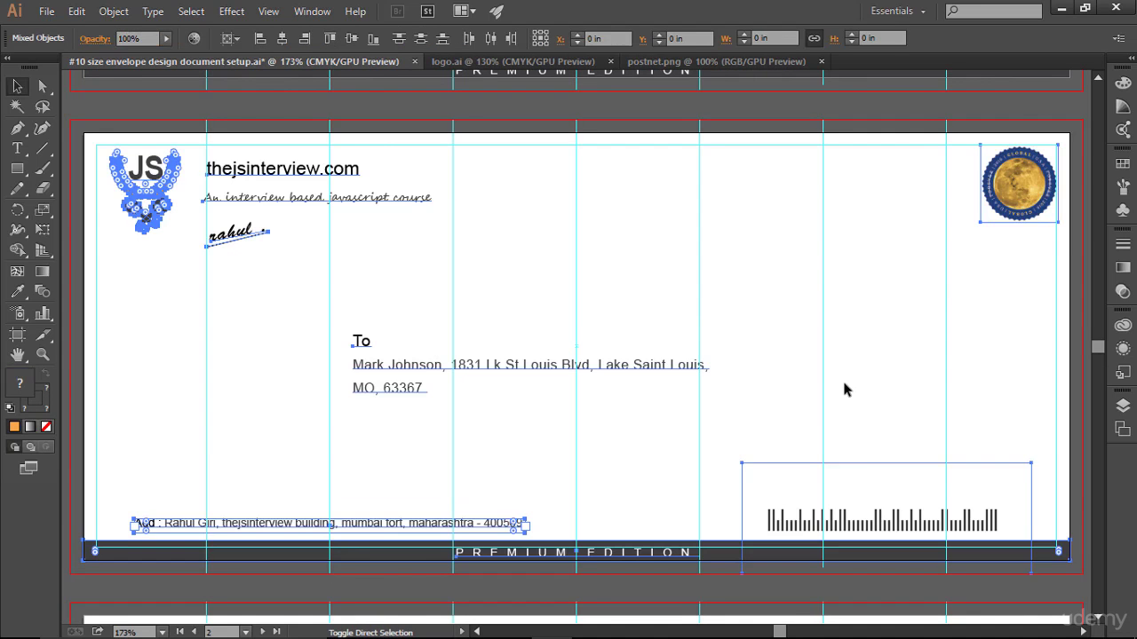
{"action": "left_click", "coordinate": [821, 308]}
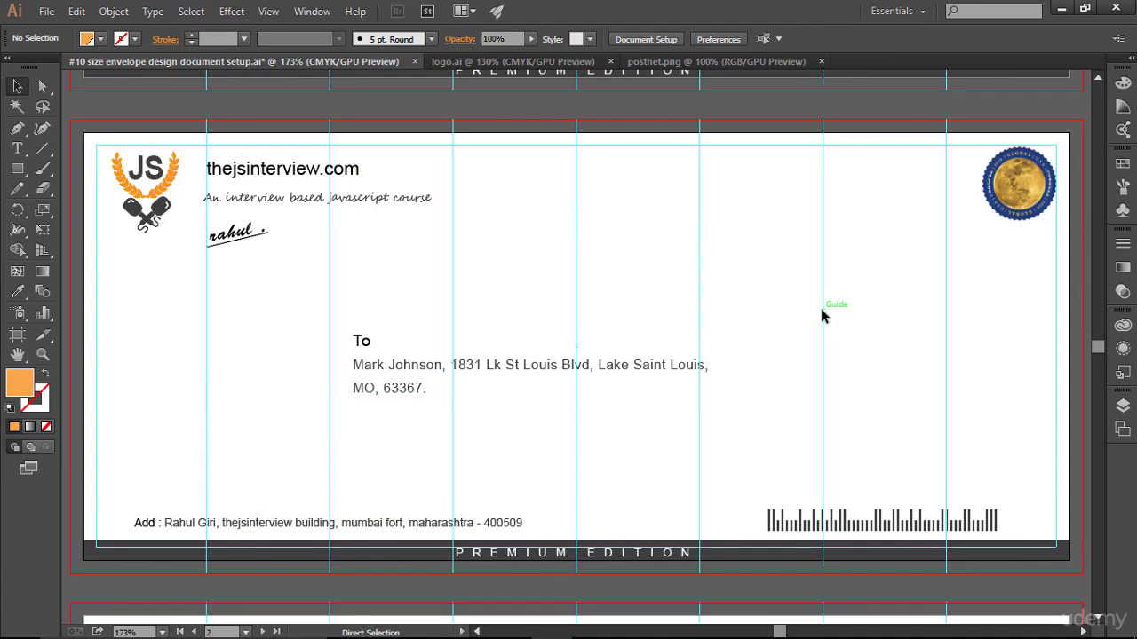
{"action": "key", "text": "ctrl+1"}
Drag Artboard 2 to the right with the Artboard tool, then undo that move.
{"action": "key", "text": "ctrl+minus"}
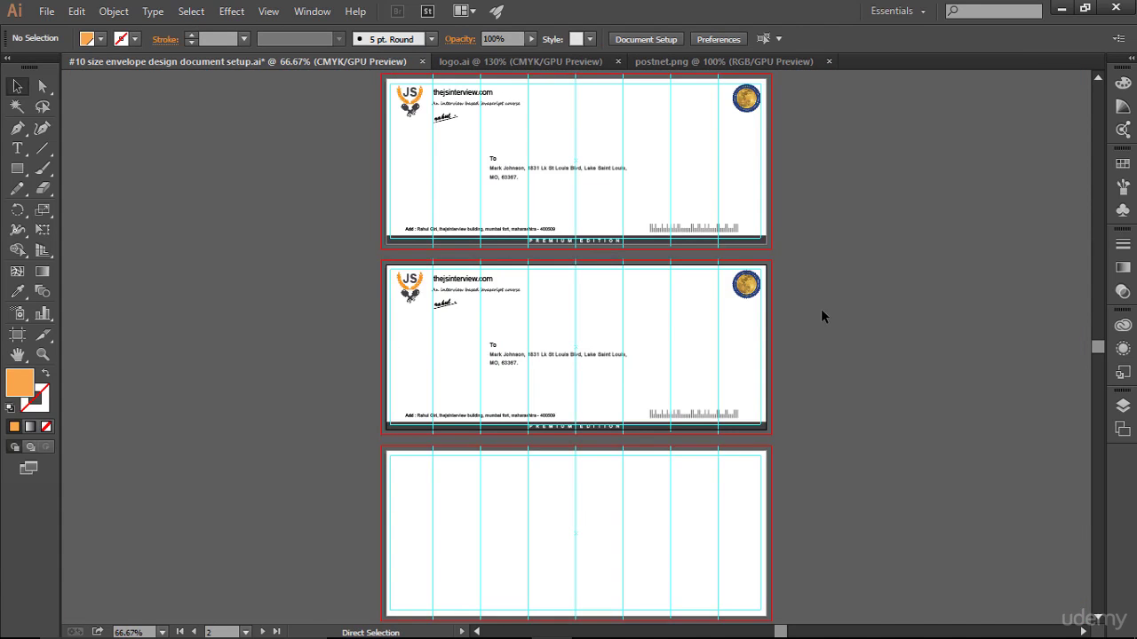
{"action": "scroll", "coordinate": [821, 315], "scroll_direction": "up", "scroll_amount": 2}
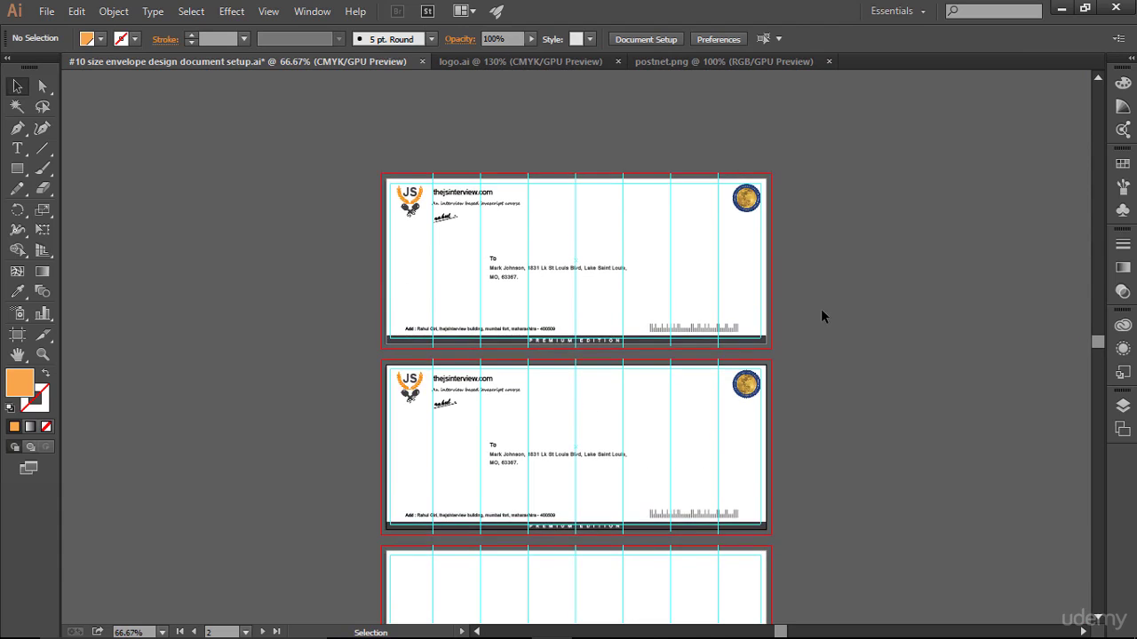
{"action": "scroll", "coordinate": [821, 315], "scroll_direction": "down", "scroll_amount": 1}
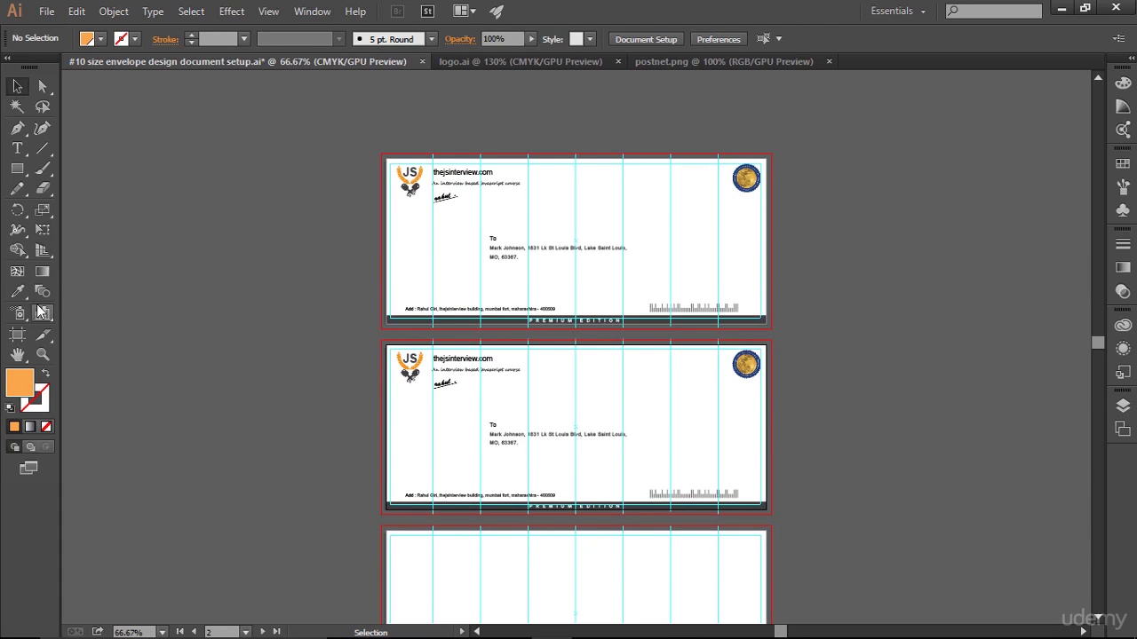
{"action": "left_click", "coordinate": [17, 334]}
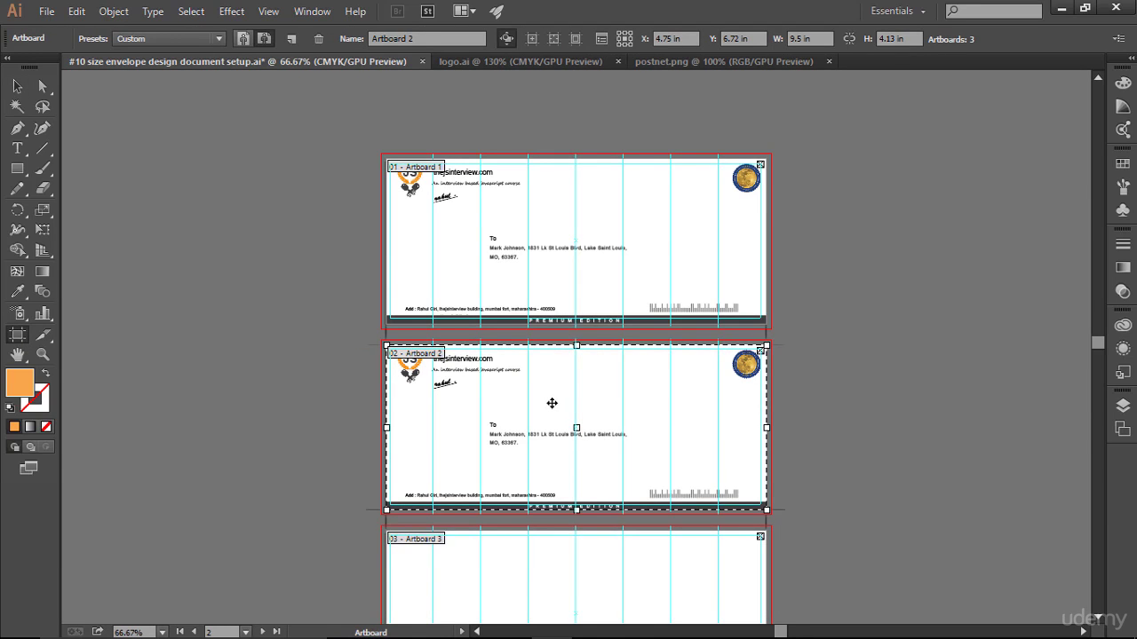
{"action": "left_click_drag", "start_coordinate": [551, 400], "coordinate": [1006, 388]}
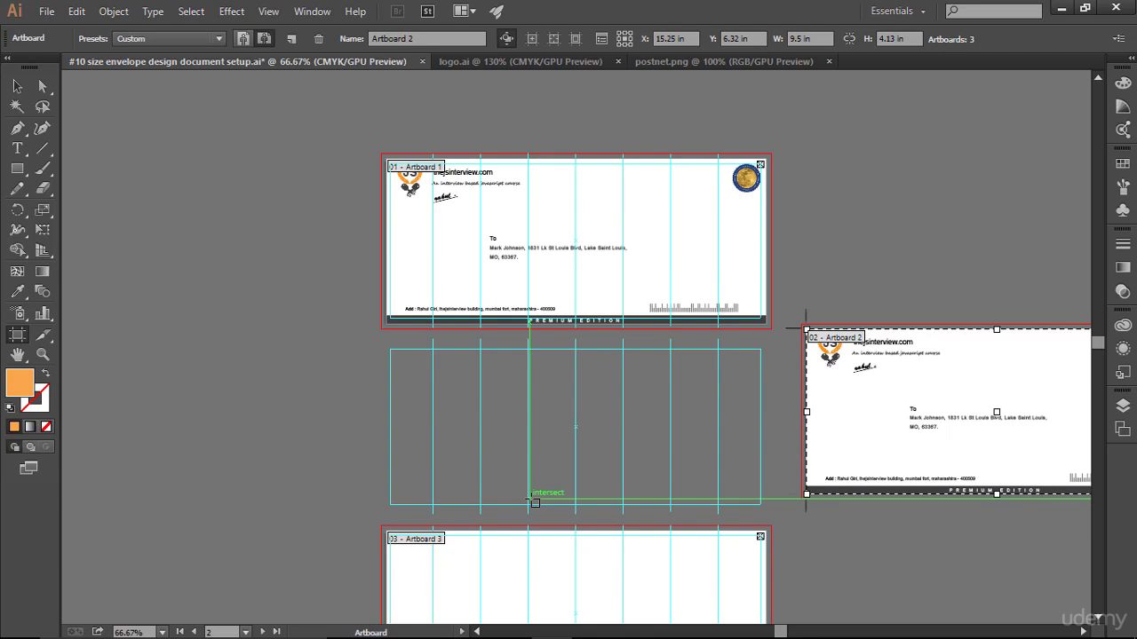
{"action": "key", "text": "ctrl"}
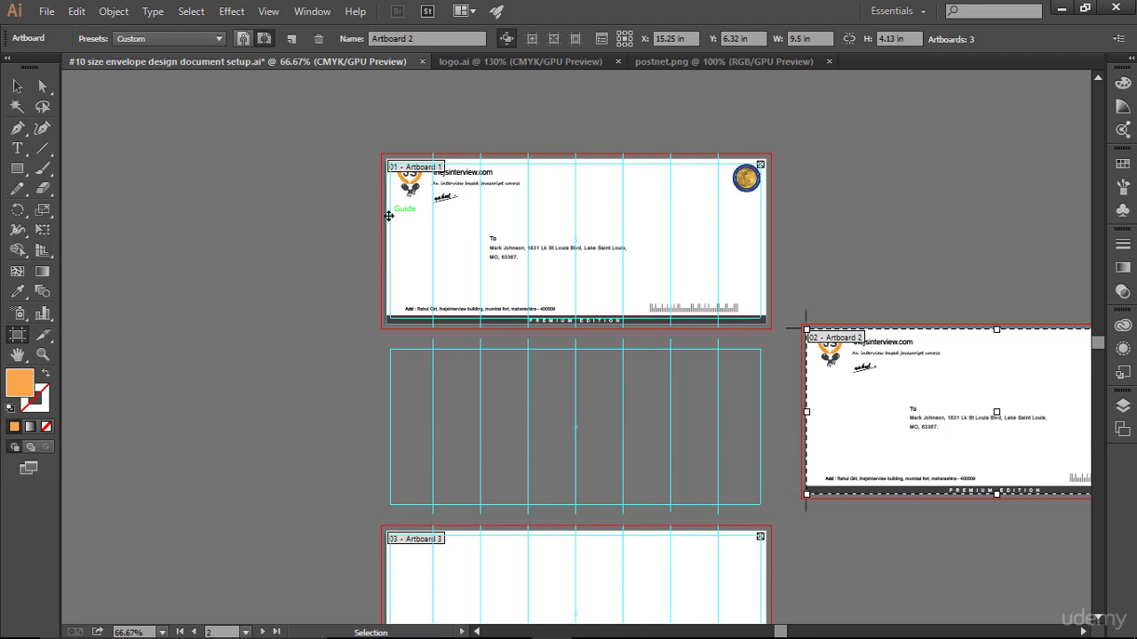
{"action": "key", "text": "ctrl+z"}
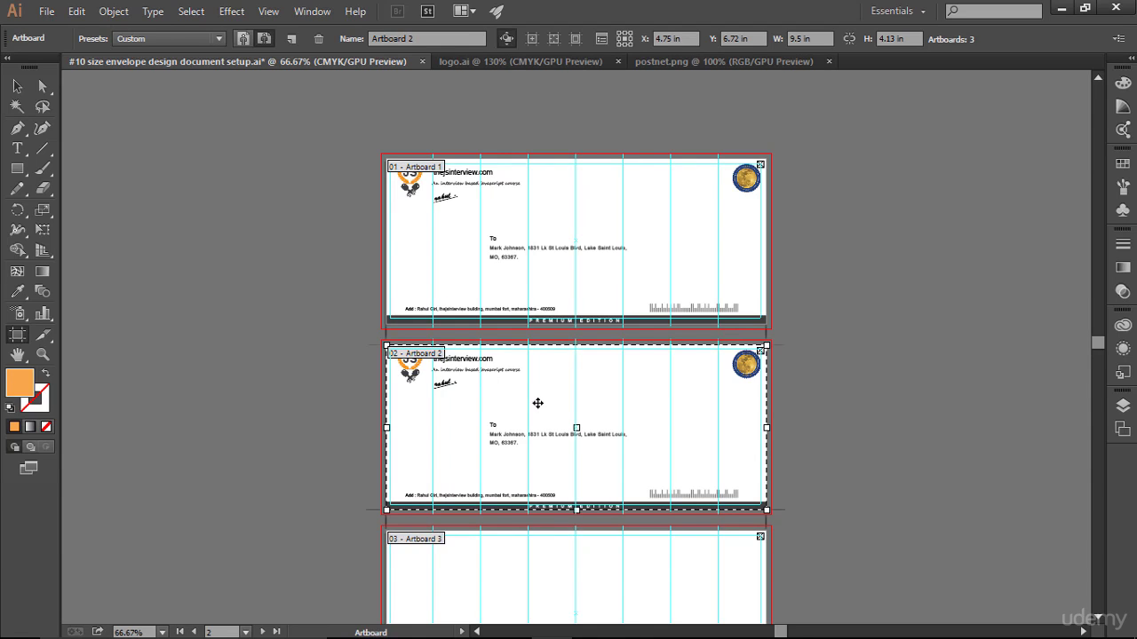
Unlock guides, move Artboard 2 right and Artboard 3 up under Artboard 1.
{"action": "left_click", "coordinate": [267, 12]}
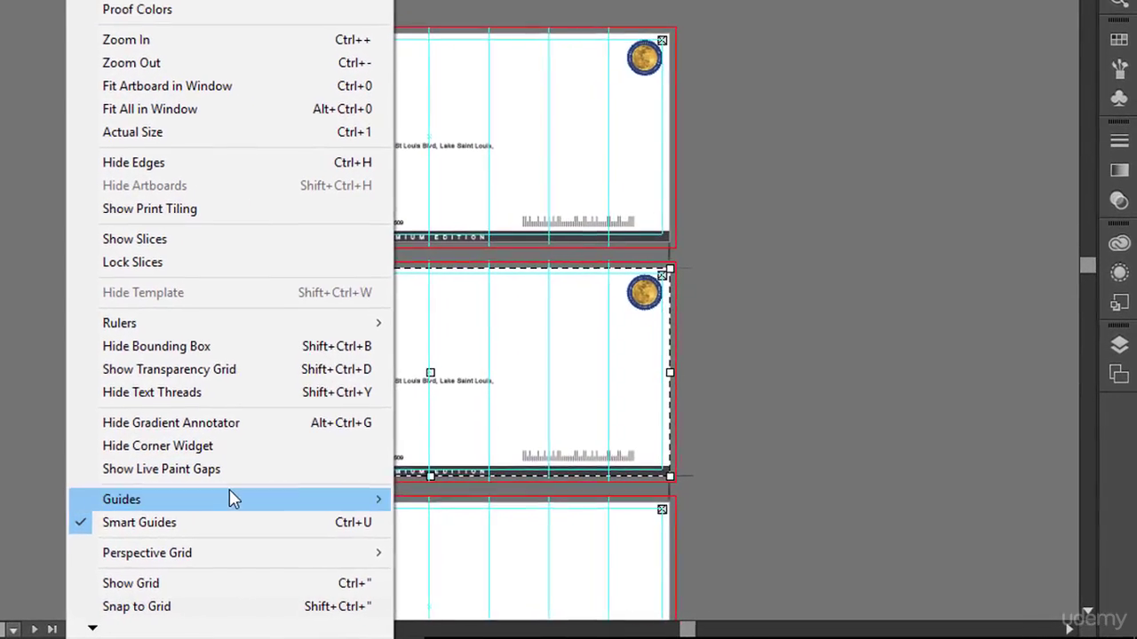
{"action": "mouse_move", "coordinate": [284, 488]}
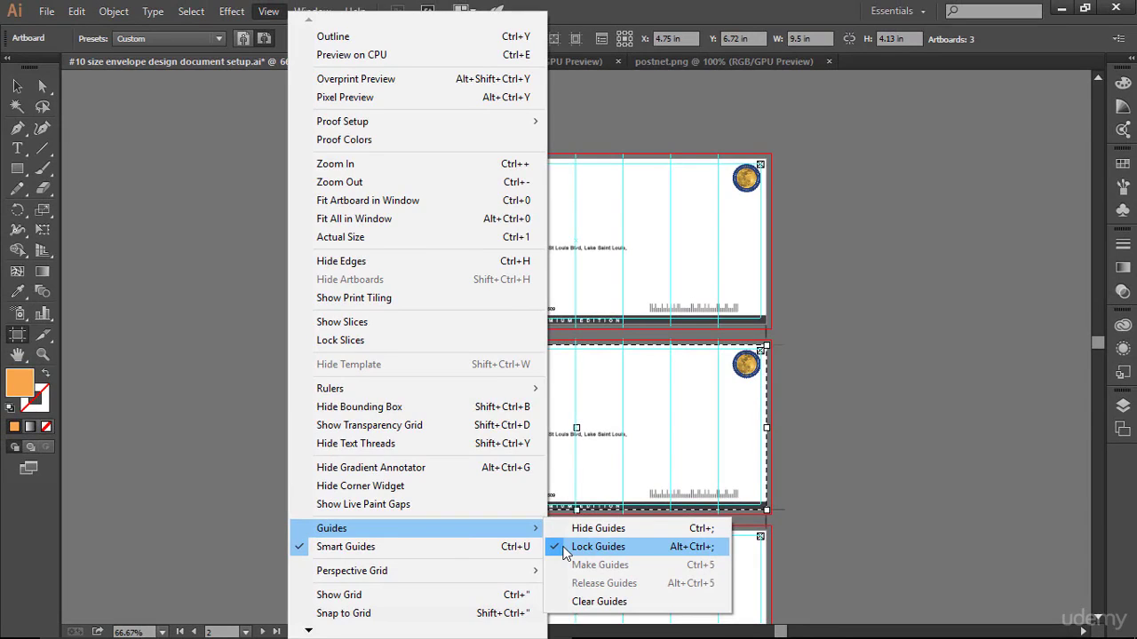
{"action": "left_click", "coordinate": [598, 547]}
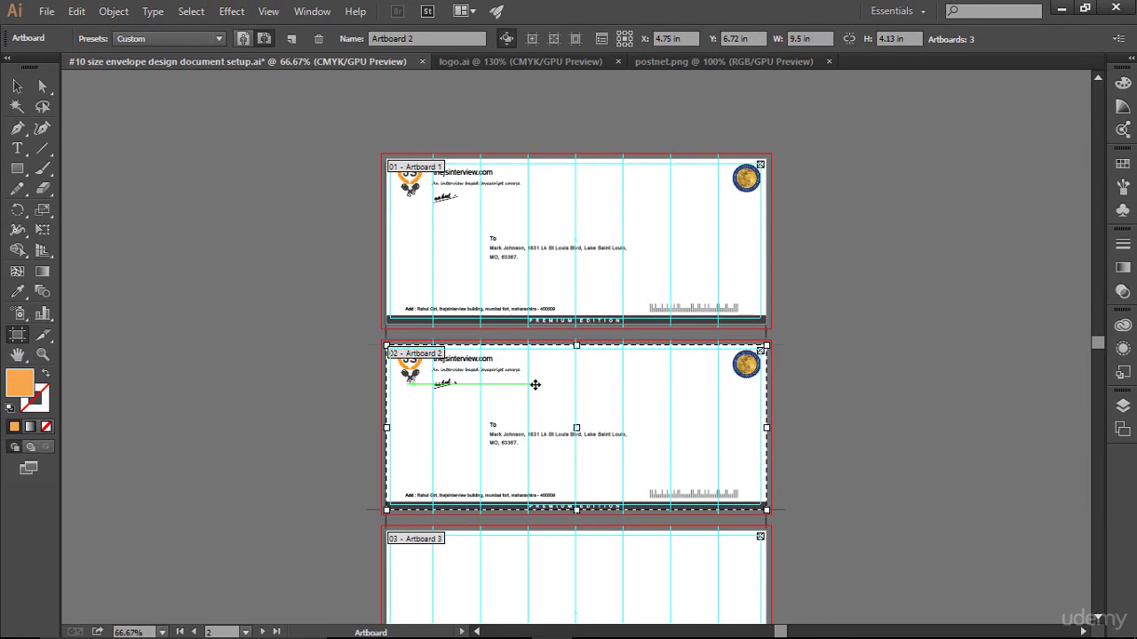
{"action": "left_click_drag", "start_coordinate": [535, 384], "coordinate": [974, 375]}
{"action": "left_click", "coordinate": [586, 583]}
{"action": "left_click_drag", "start_coordinate": [586, 584], "coordinate": [593, 407]}
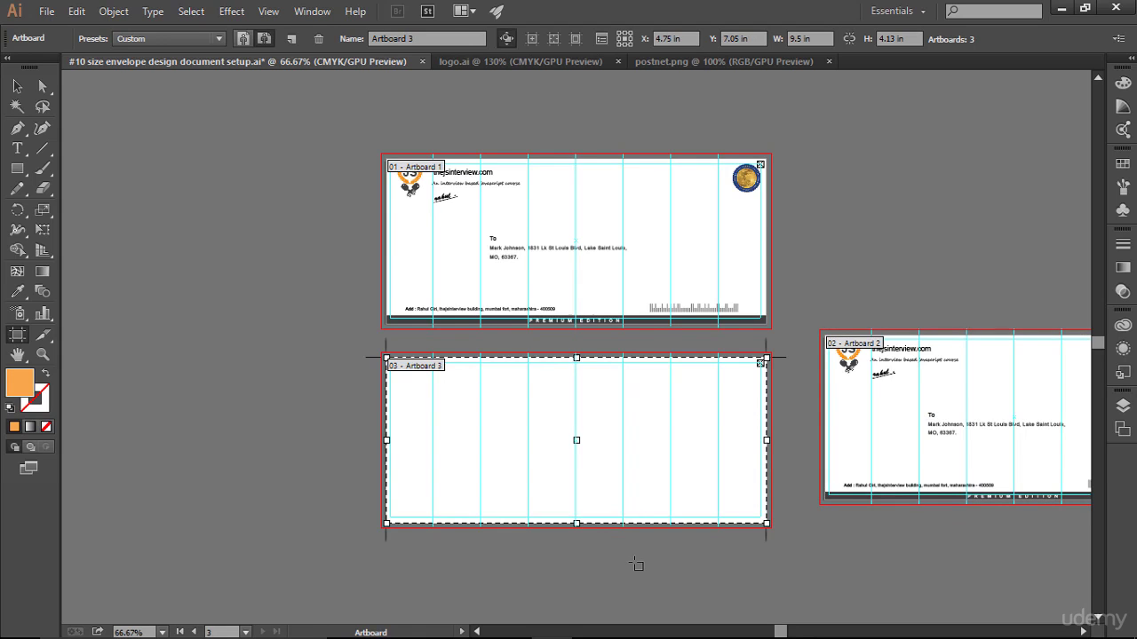
Shift Artboard 2 up beside the other artboards and lock the guides again.
{"action": "left_click", "coordinate": [17, 86]}
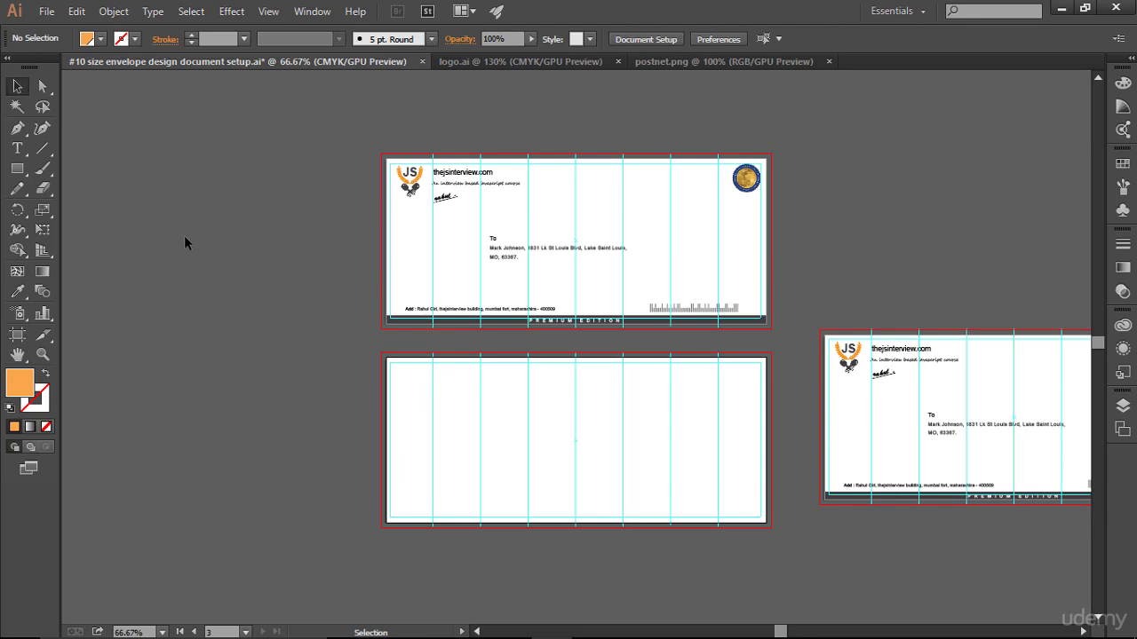
{"action": "left_click_drag", "start_coordinate": [228, 271], "coordinate": [18, 271]}
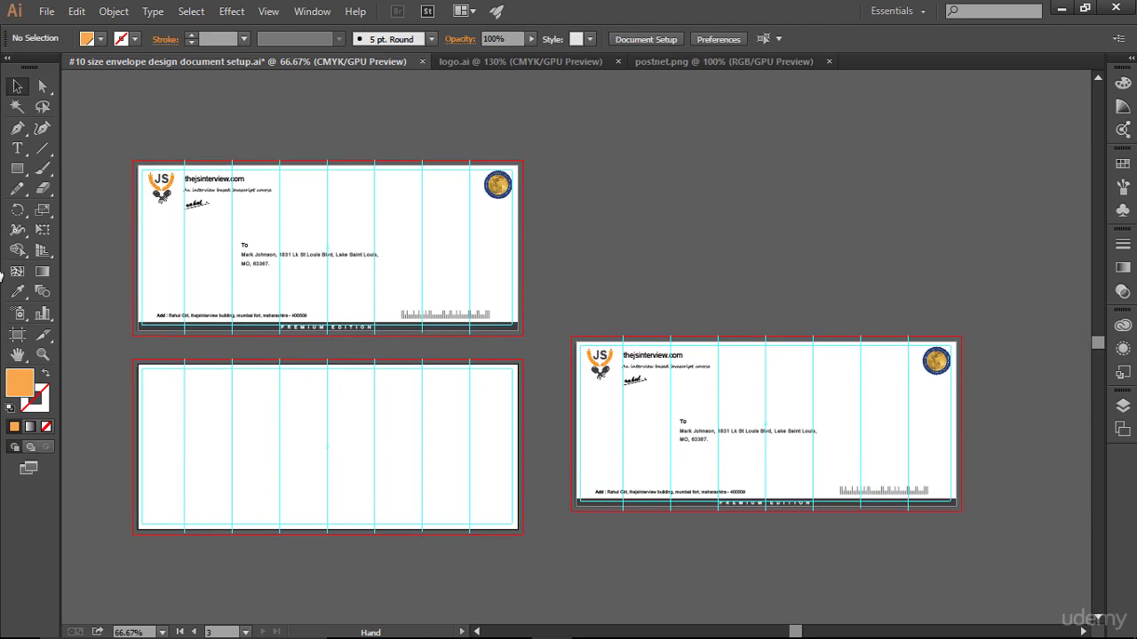
{"action": "left_click_drag", "start_coordinate": [612, 267], "coordinate": [490, 282]}
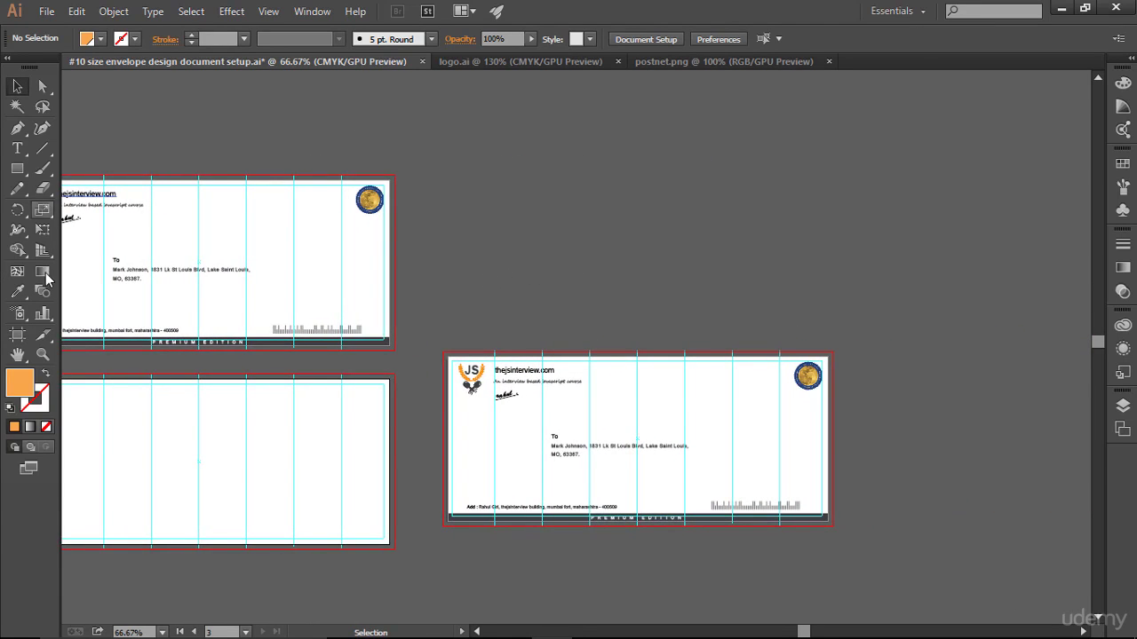
{"action": "left_click", "coordinate": [18, 335]}
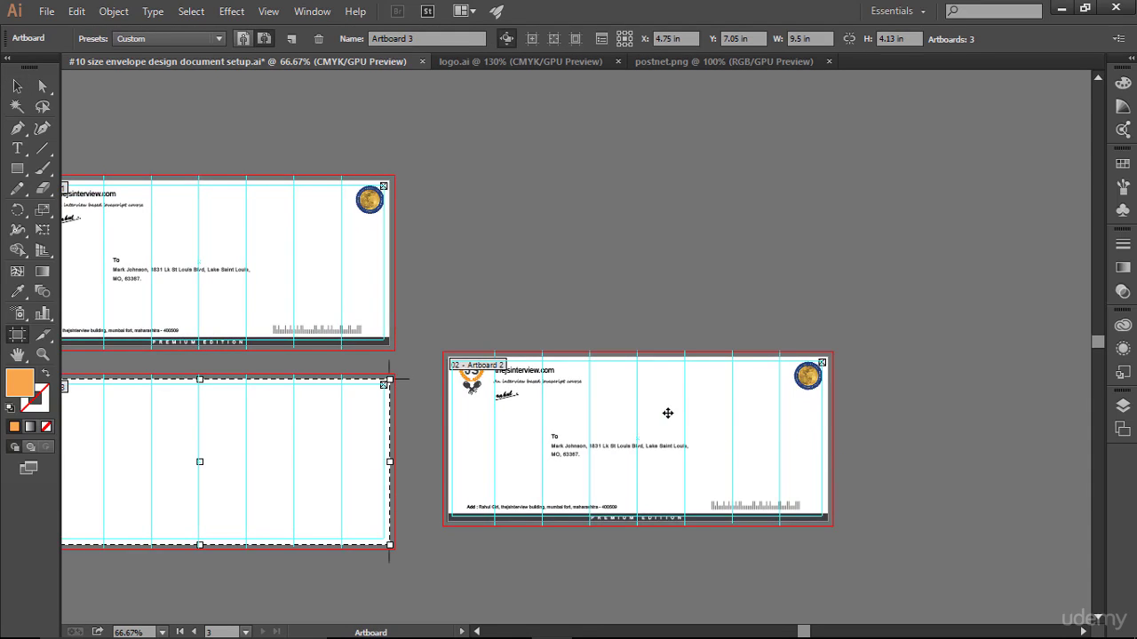
{"action": "left_click_drag", "start_coordinate": [671, 410], "coordinate": [710, 327]}
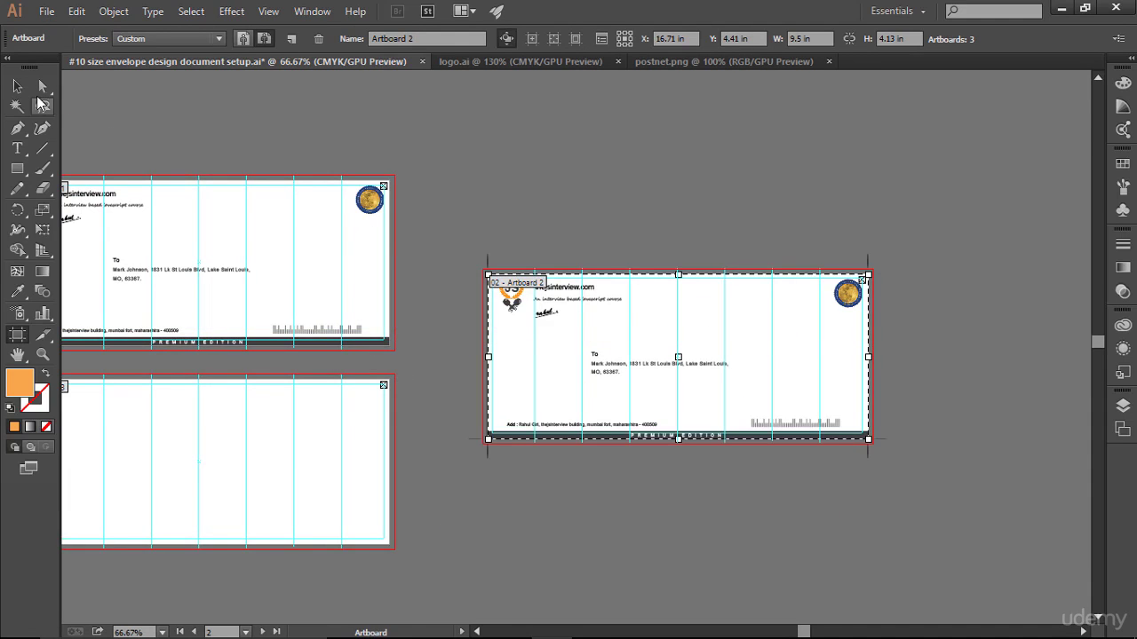
{"action": "left_click", "coordinate": [17, 86]}
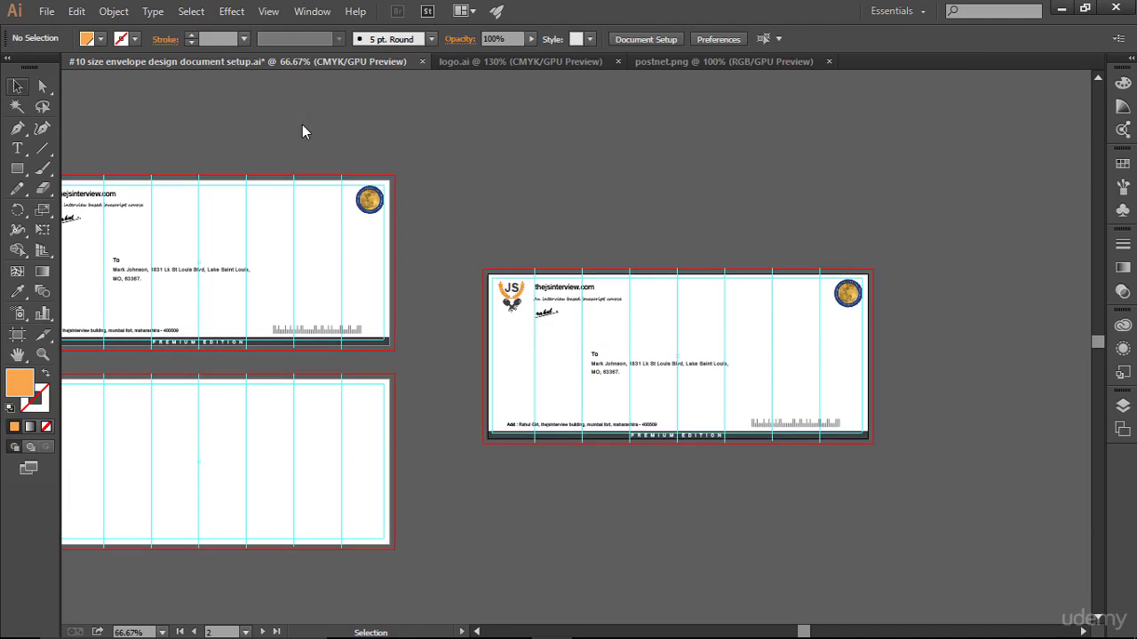
{"action": "left_click", "coordinate": [268, 10]}
{"action": "mouse_move", "coordinate": [458, 533]}
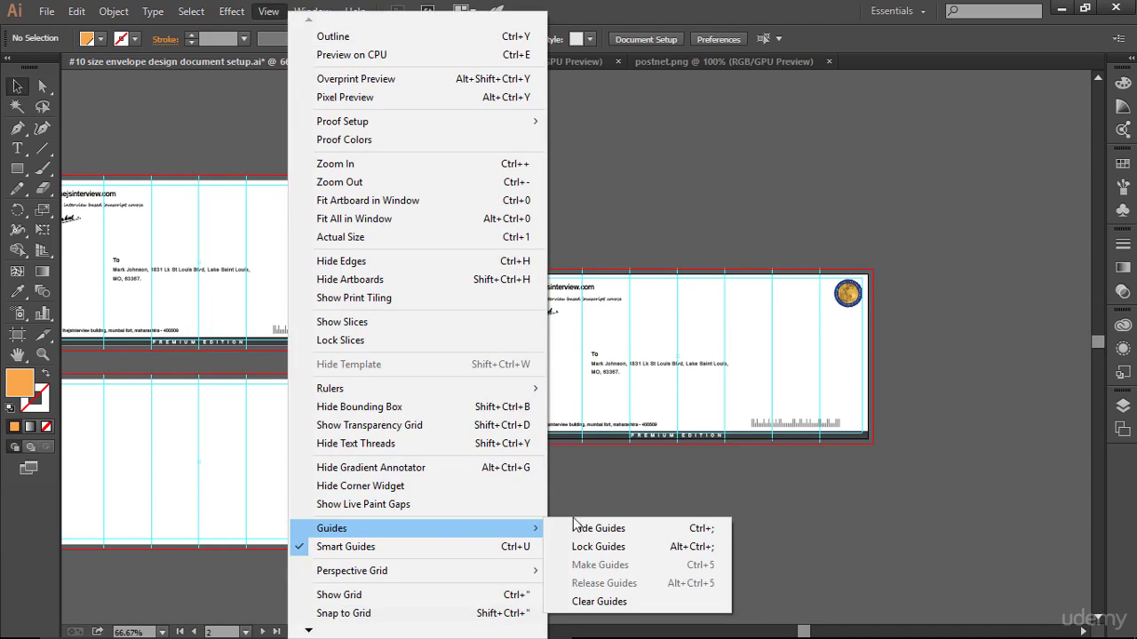
{"action": "left_click", "coordinate": [593, 547]}
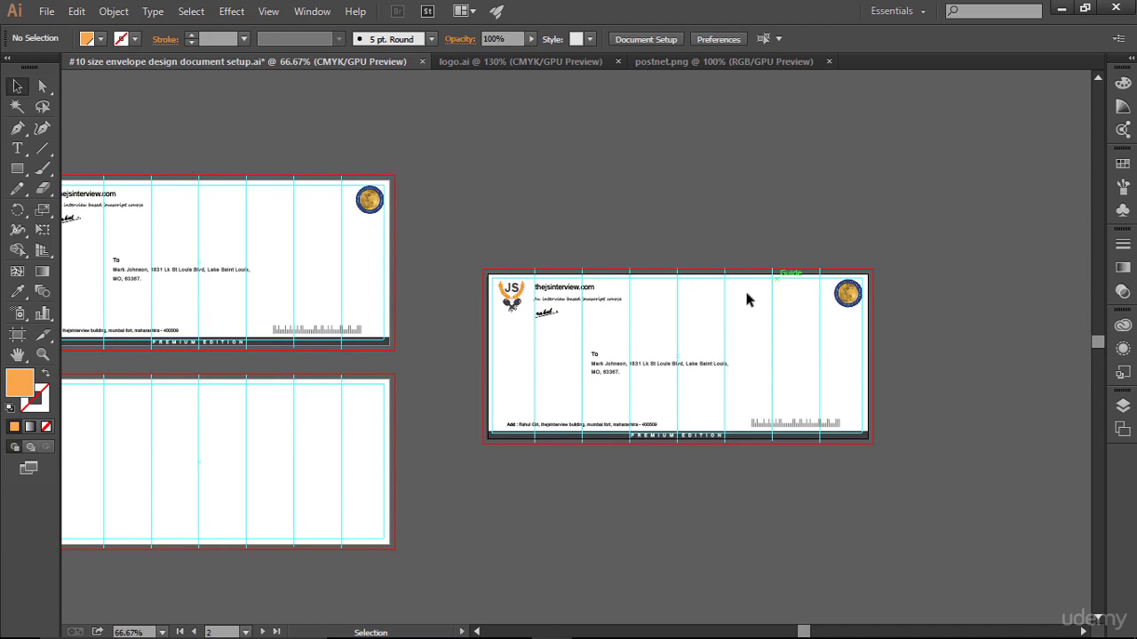
Fit Artboard 2's envelope in view at 100% and hide guides, margin and bleed lines.
{"action": "key", "text": "ctrl+0"}
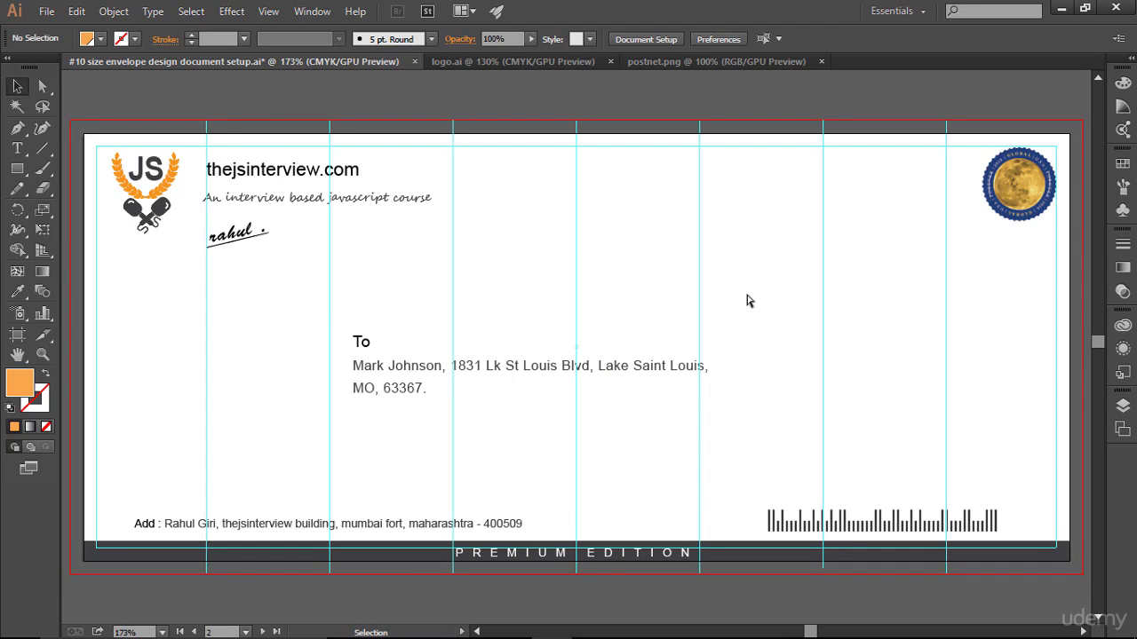
{"action": "left_click", "coordinate": [303, 203]}
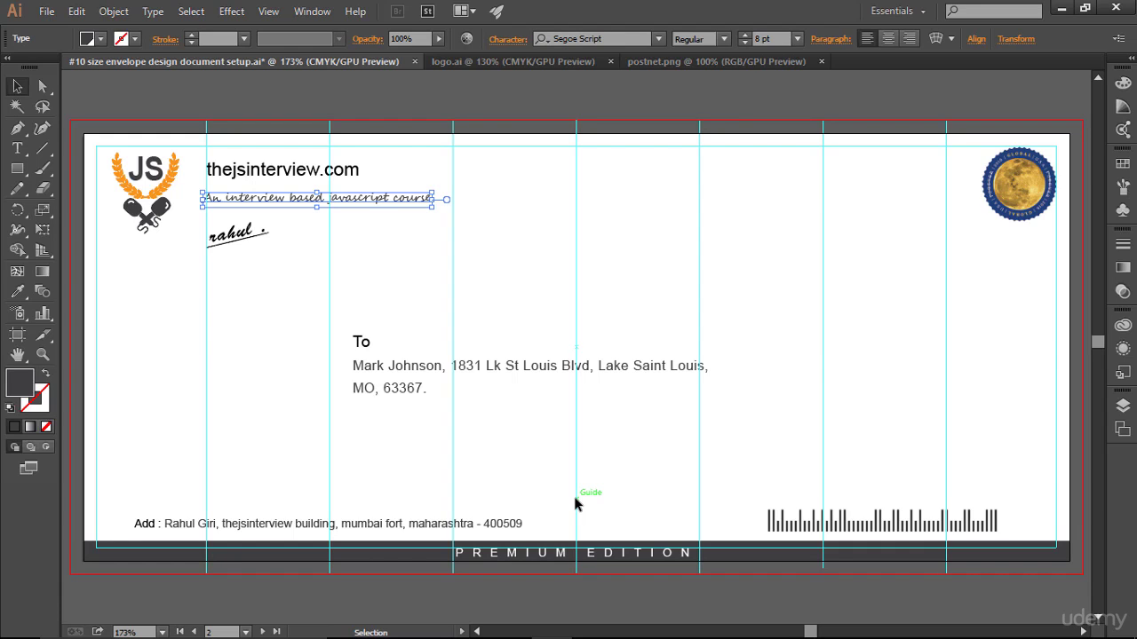
{"action": "left_click", "coordinate": [480, 79]}
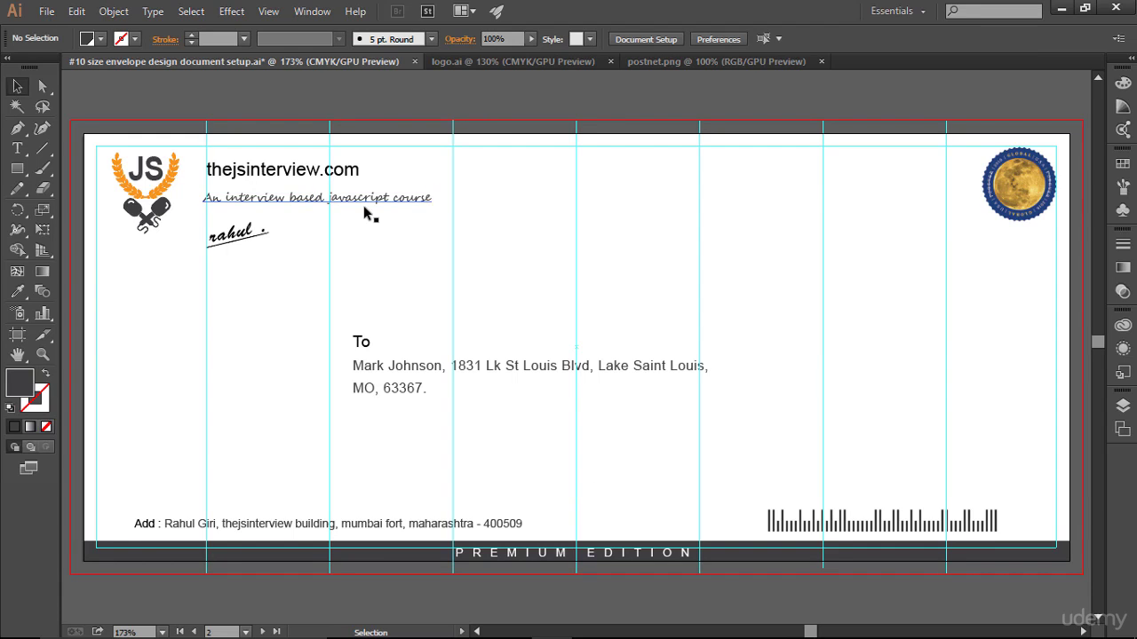
{"action": "key", "text": "ctrl"}
{"action": "key", "text": "ctrl+1"}
{"action": "scroll", "coordinate": [364, 213], "scroll_direction": "up", "scroll_amount": 1}
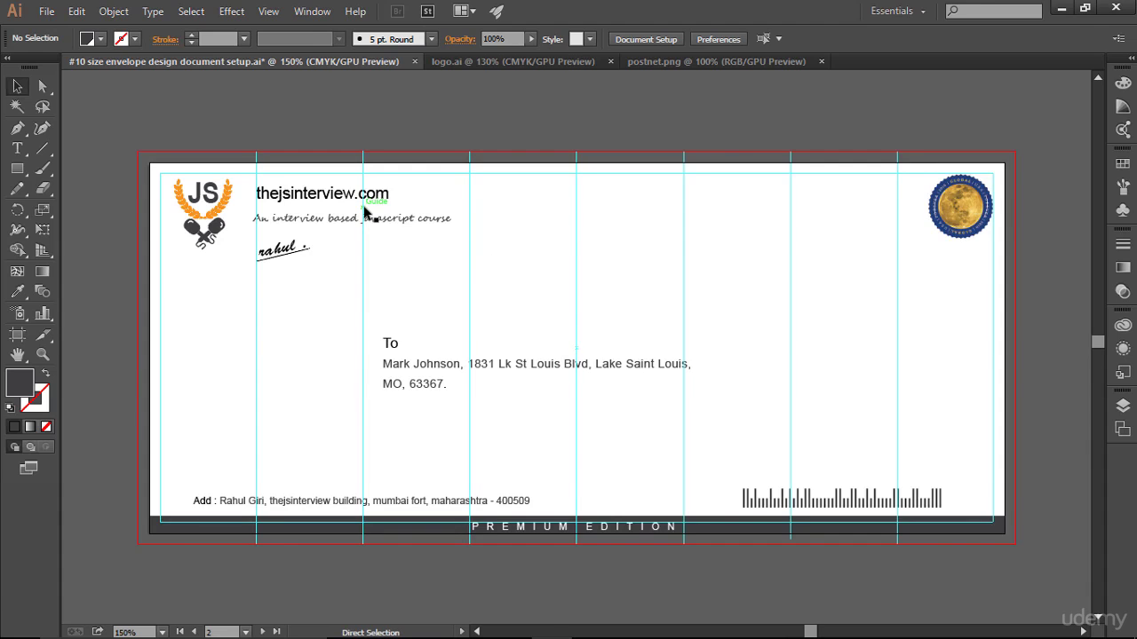
{"action": "scroll", "coordinate": [364, 210], "scroll_direction": "up", "scroll_amount": 2}
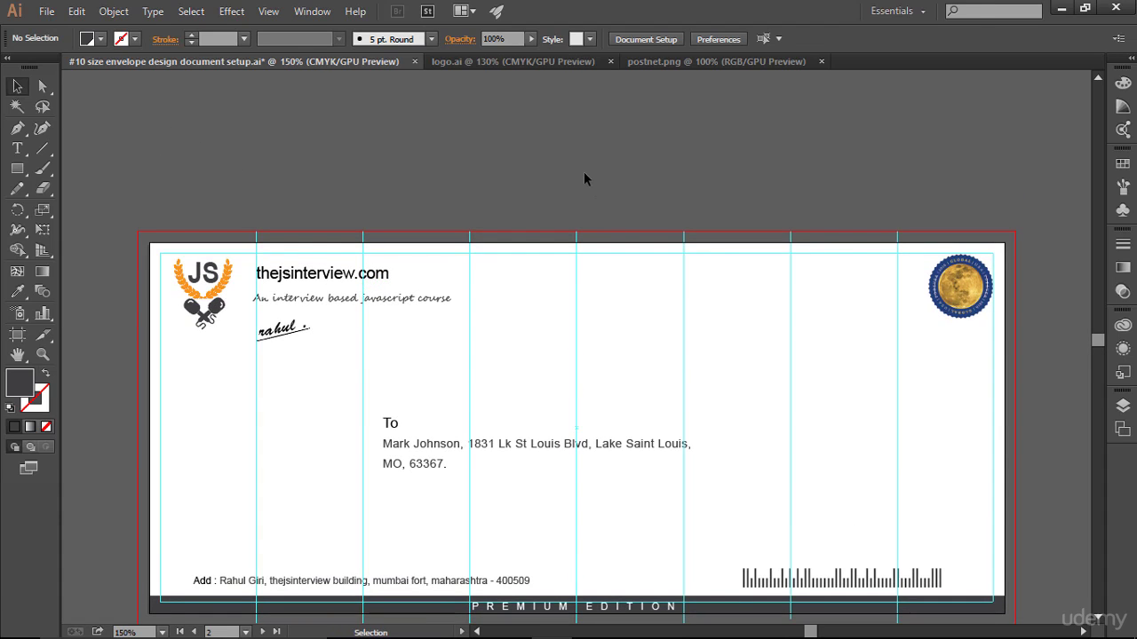
{"action": "key", "text": "ctrl"}
{"action": "key", "text": "ctrl+;"}
{"action": "scroll", "coordinate": [585, 173], "scroll_direction": "down", "scroll_amount": 2}
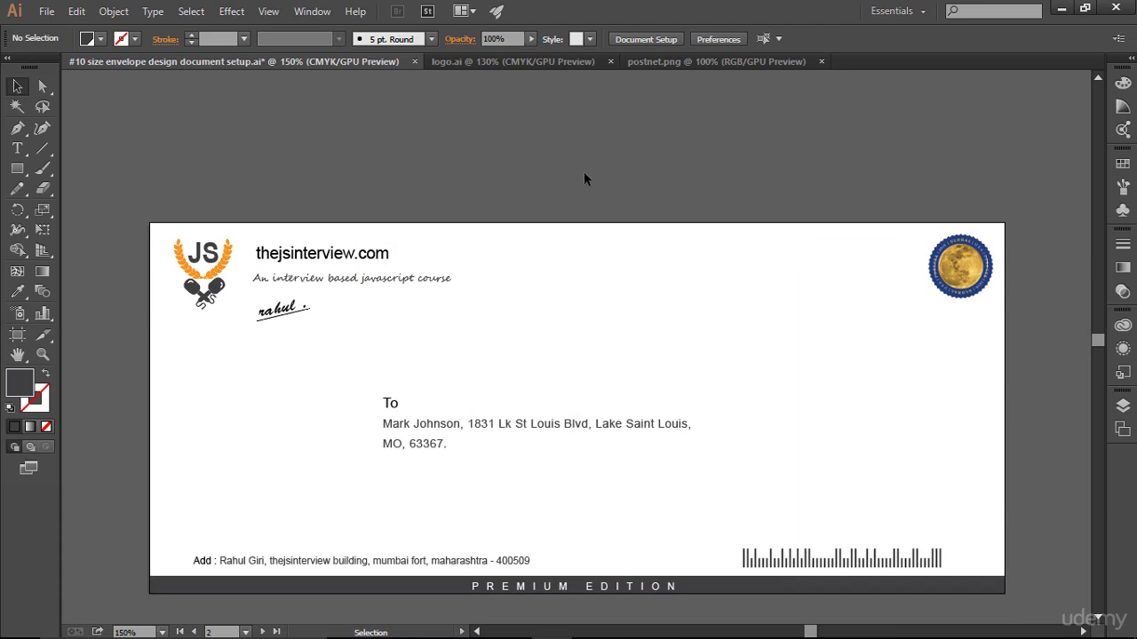
{"action": "scroll", "coordinate": [584, 173], "scroll_direction": "up", "scroll_amount": 1}
Draw a dark rectangle above the envelope, sized 9.5 in wide by 0.5 in tall.
{"action": "left_click_drag", "start_coordinate": [17, 168], "coordinate": [89, 169]}
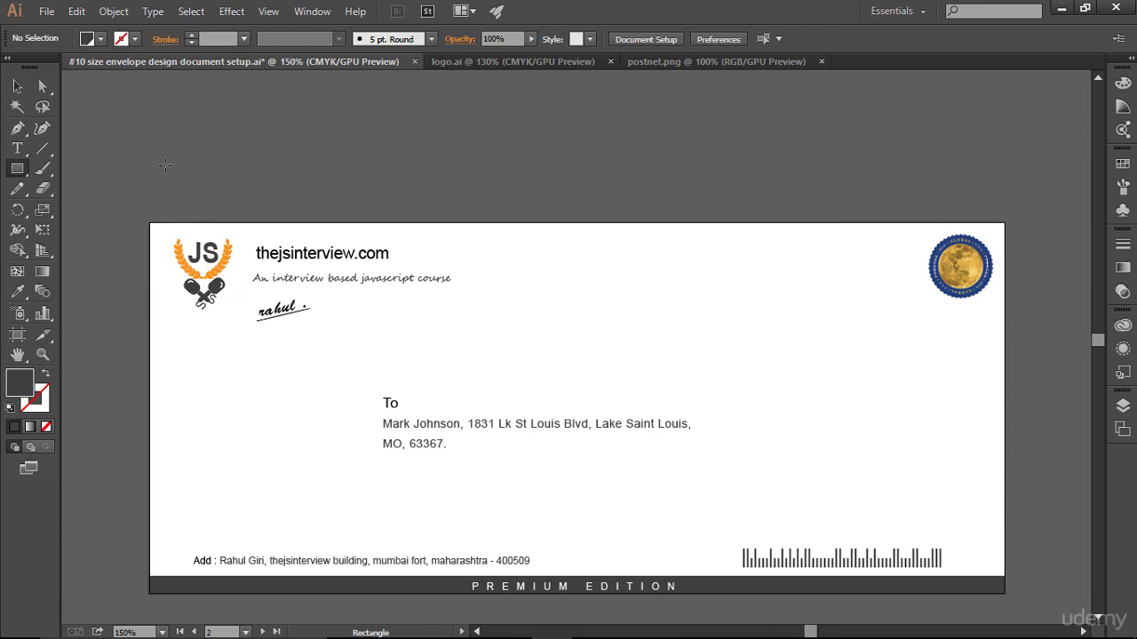
{"action": "mouse_move", "coordinate": [143, 136]}
{"action": "left_mouse_down"}
{"action": "mouse_move", "coordinate": [550, 211]}
{"action": "mouse_move", "coordinate": [621, 179]}
{"action": "left_mouse_up"}
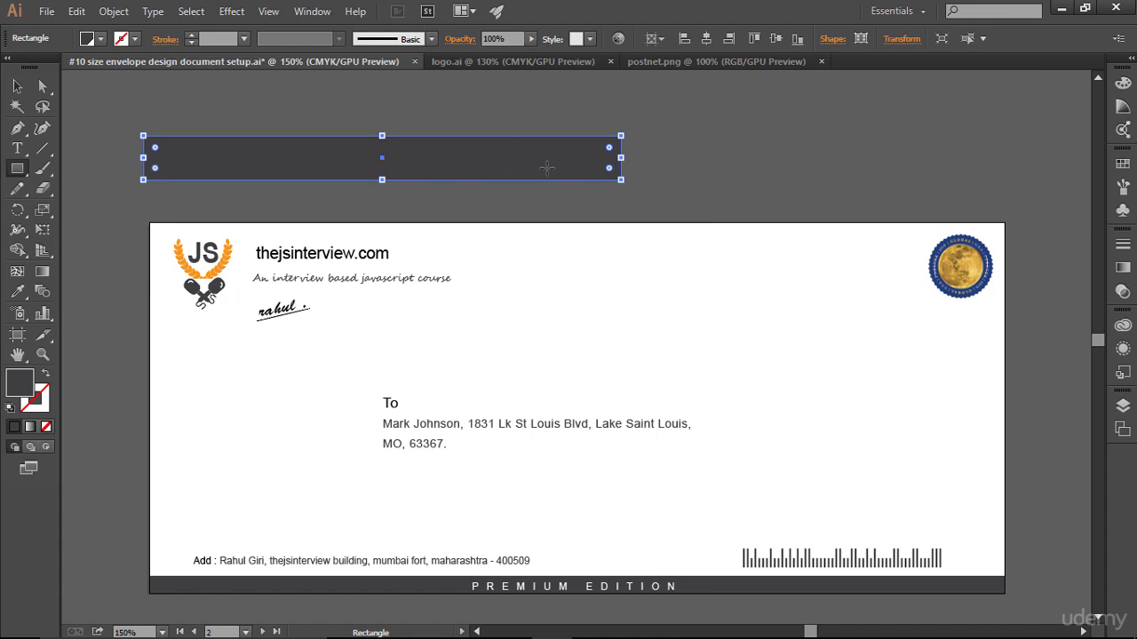
{"action": "left_click", "coordinate": [901, 39]}
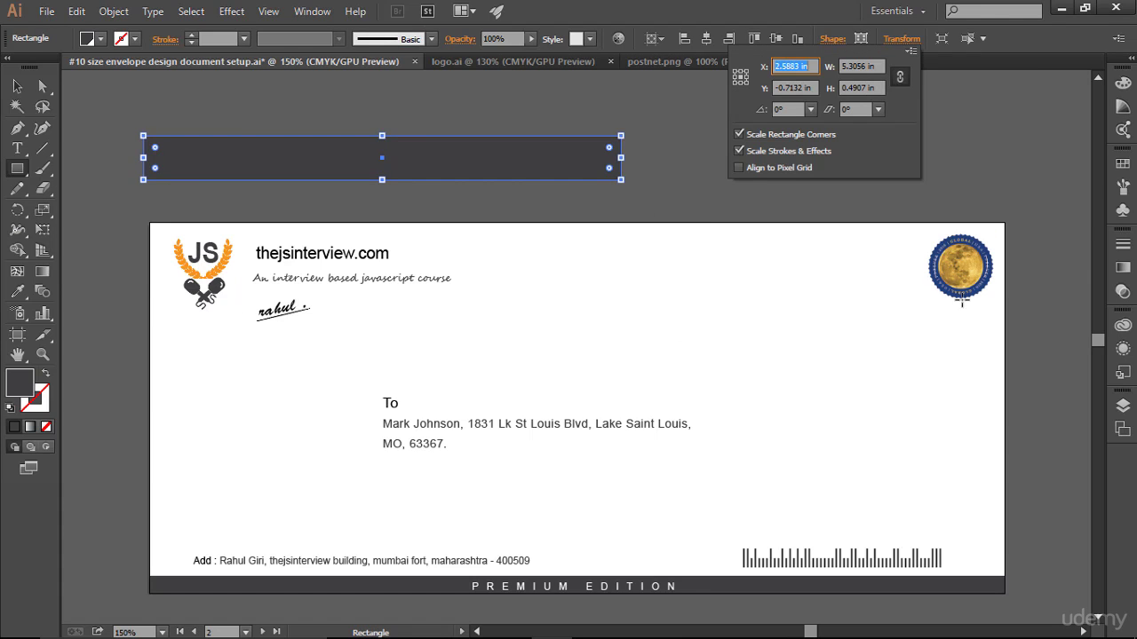
{"action": "left_click", "coordinate": [874, 65]}
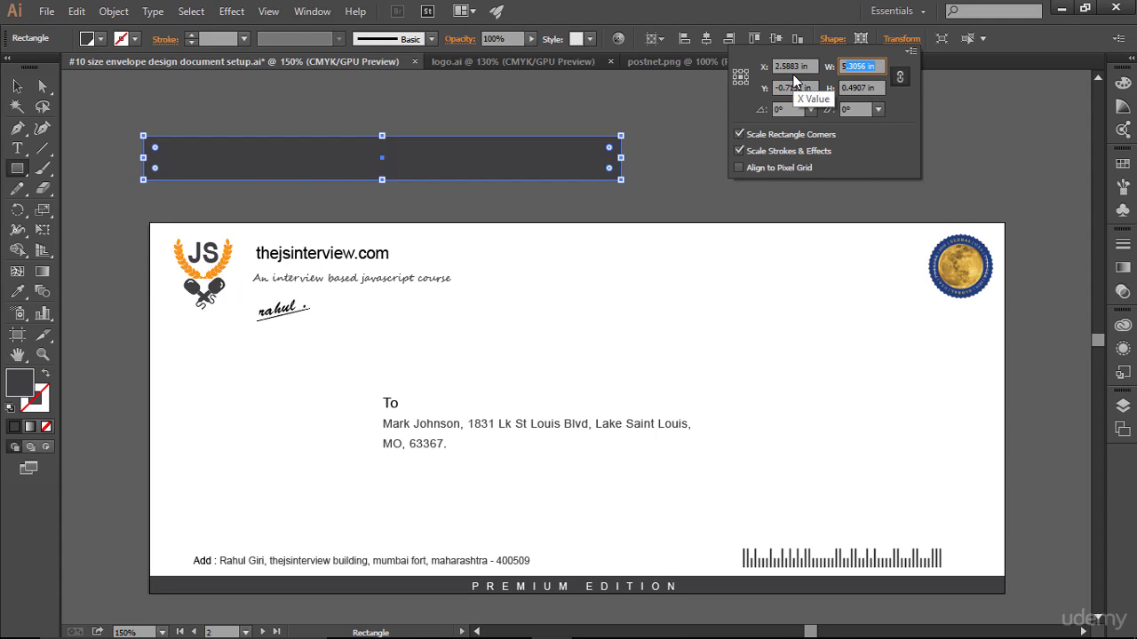
{"action": "key", "text": "BackSpace"}
{"action": "type", "text": "9.5"}
{"action": "left_click", "coordinate": [856, 87]}
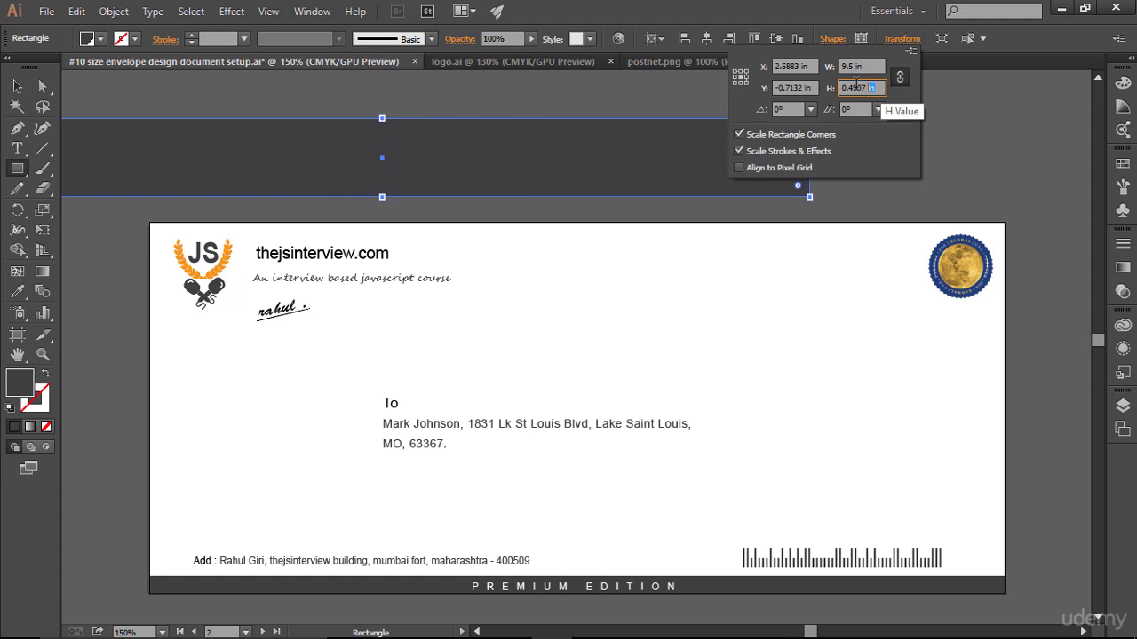
{"action": "type", "text": "0.5"}
{"action": "key", "text": "Return"}
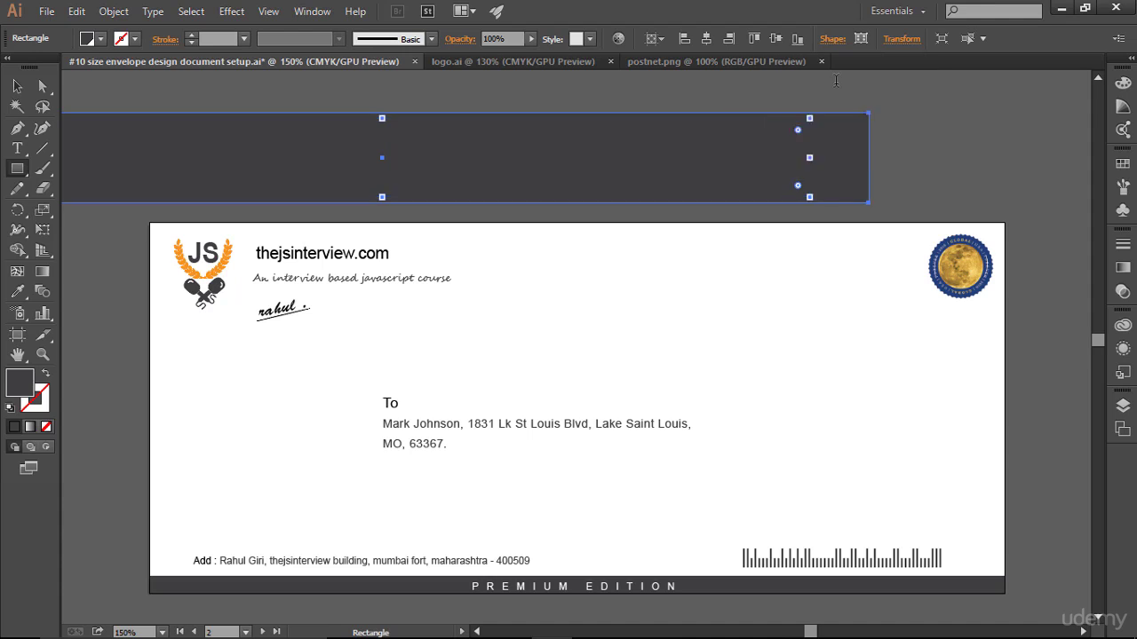
Snap the dark rectangle onto the envelope's top edge, retype its width, and nudge it up.
{"action": "key", "text": "v"}
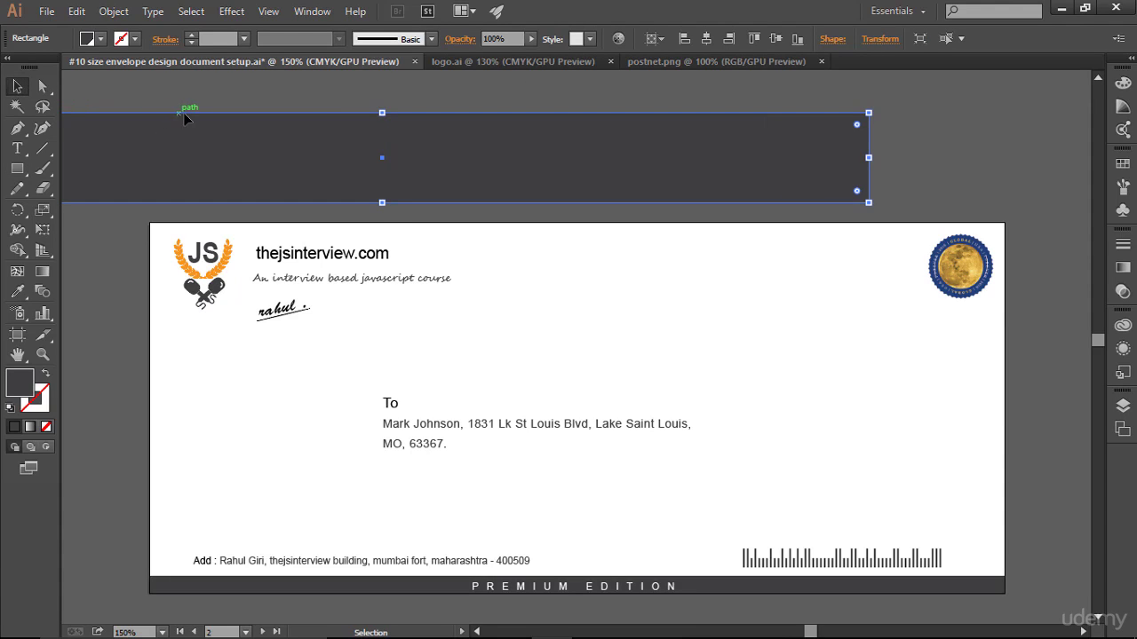
{"action": "left_click_drag", "start_coordinate": [202, 151], "coordinate": [449, 164]}
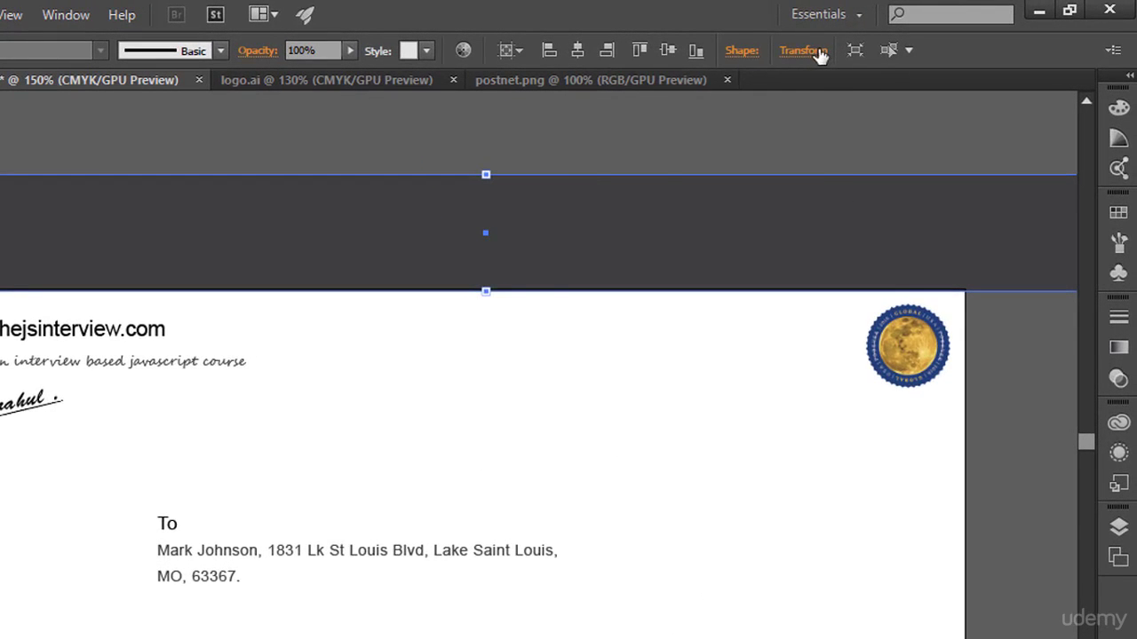
{"action": "left_click", "coordinate": [879, 39]}
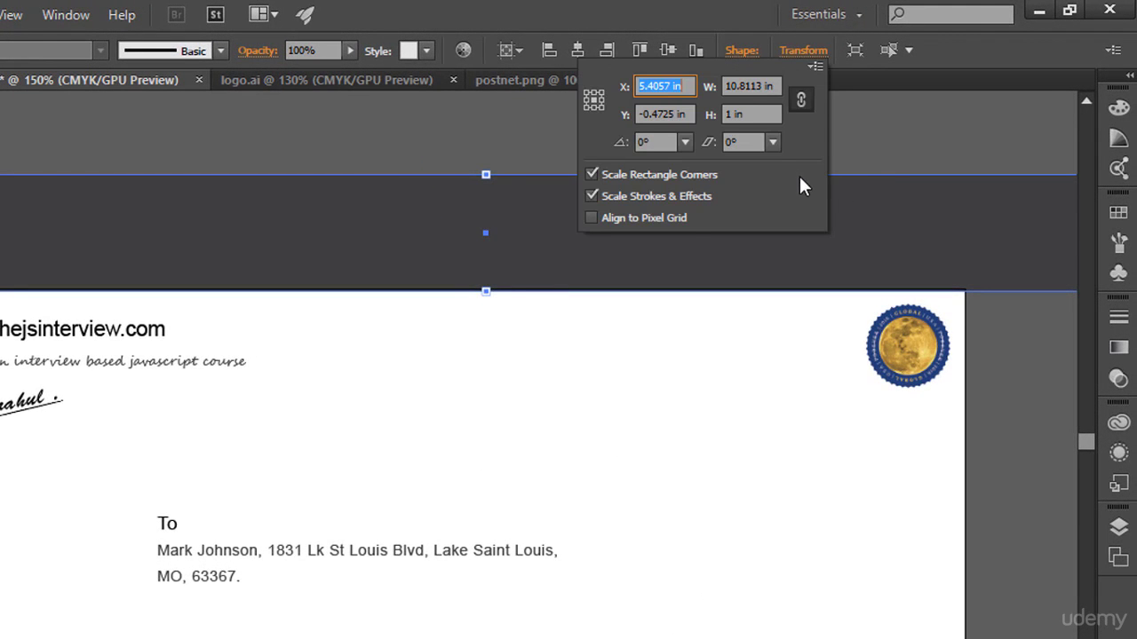
{"action": "left_click", "coordinate": [772, 86]}
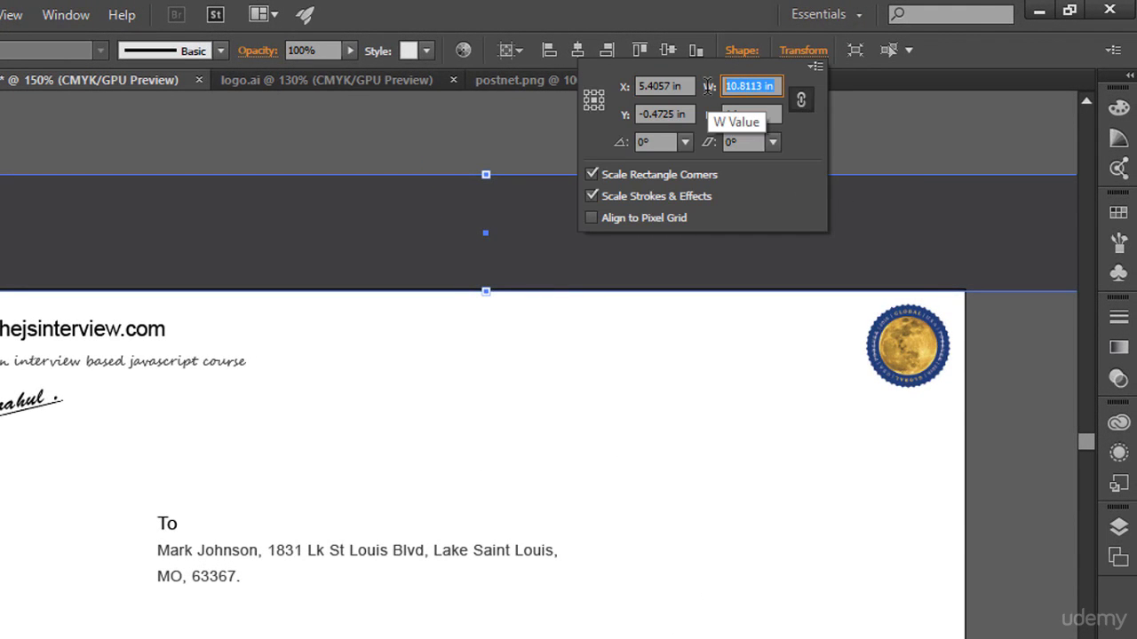
{"action": "type", "text": "9"}
{"action": "key", "text": "Return"}
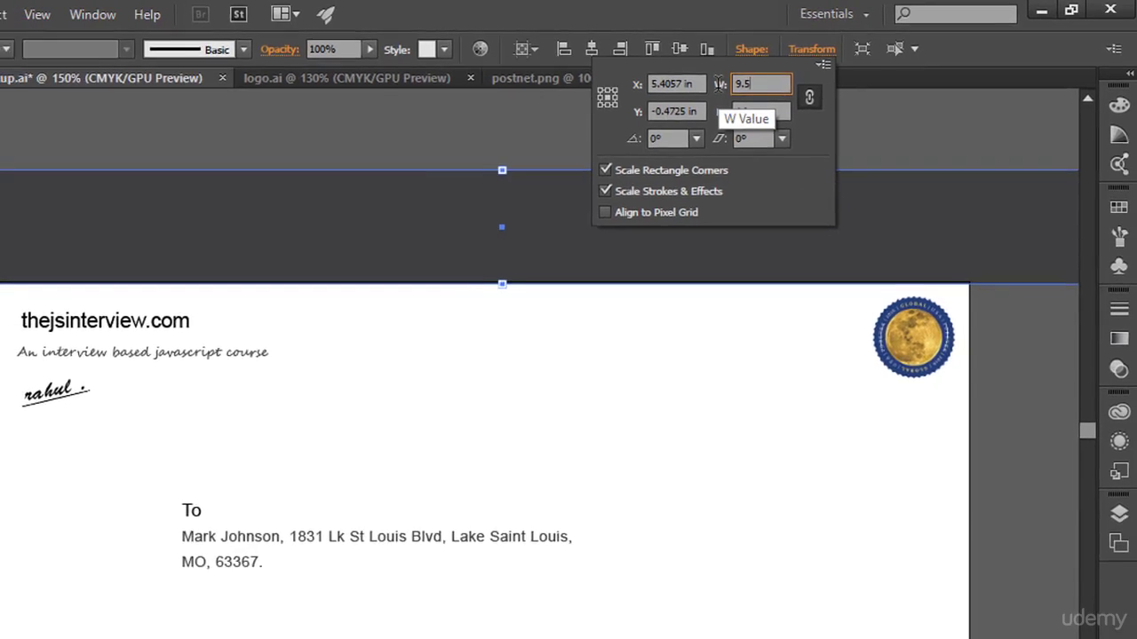
{"action": "left_click_drag", "start_coordinate": [264, 199], "coordinate": [206, 208]}
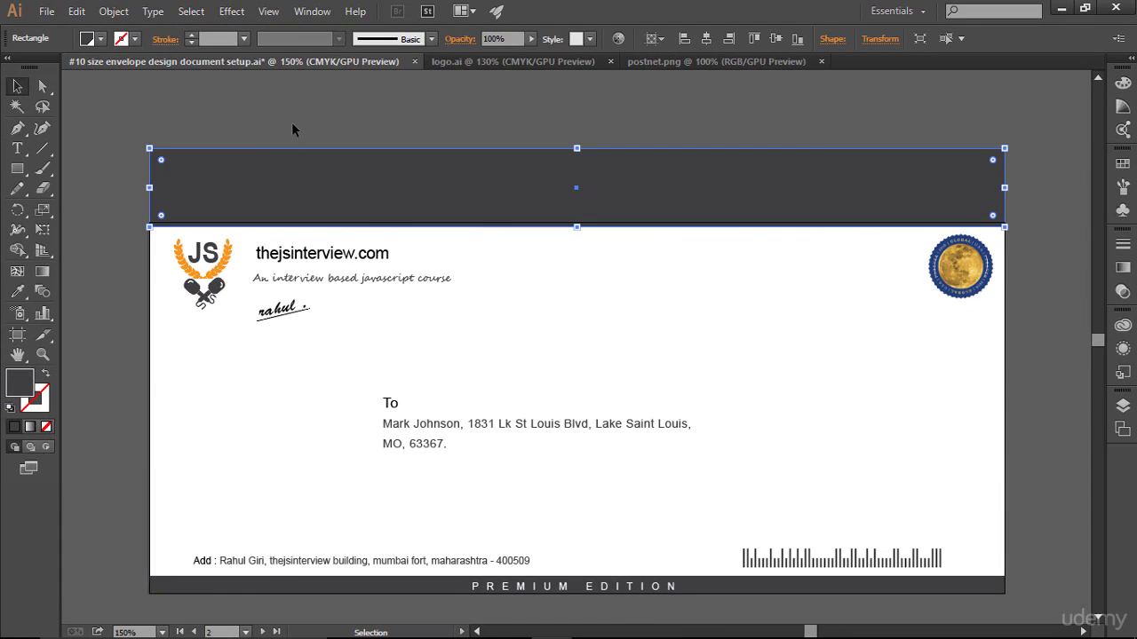
{"action": "key", "text": "Up"}
{"action": "key", "text": "Up"}
{"action": "key", "text": "Up"}
{"action": "key", "text": "Up"}
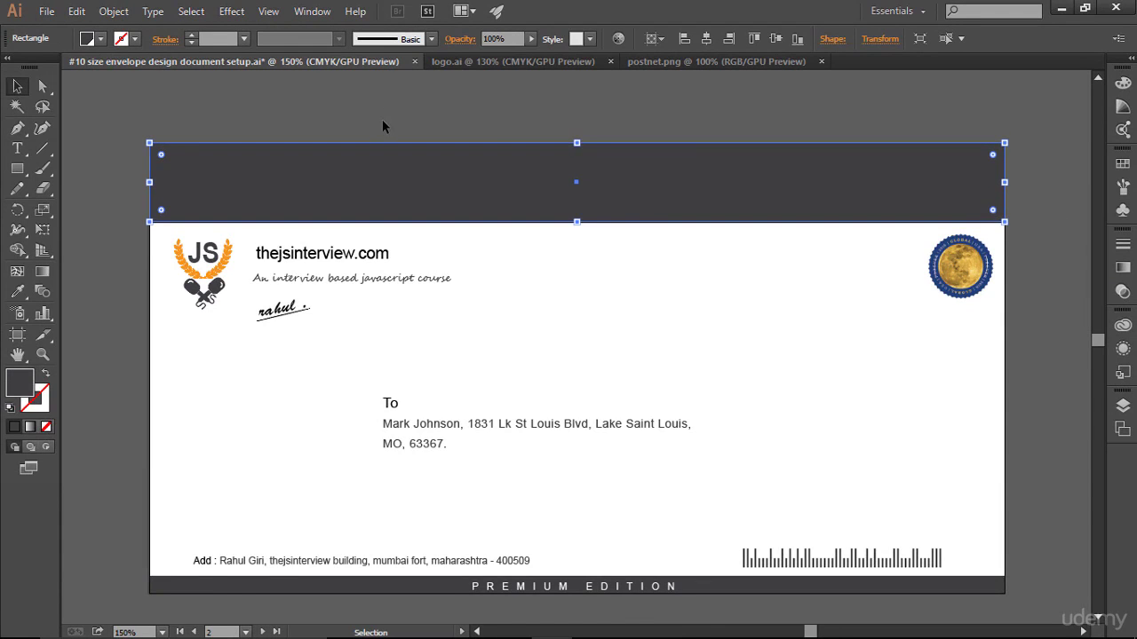
{"action": "left_click", "coordinate": [382, 121]}
Open the rectangle's Shape properties and link all four corner radius values.
{"action": "left_click", "coordinate": [429, 178]}
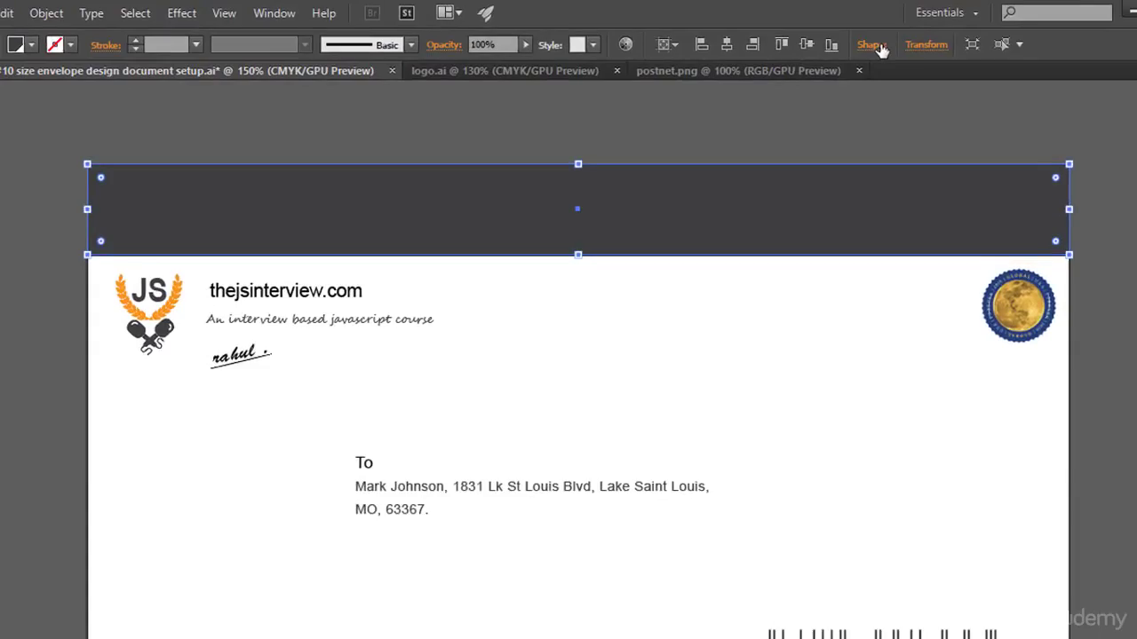
{"action": "left_click", "coordinate": [832, 38]}
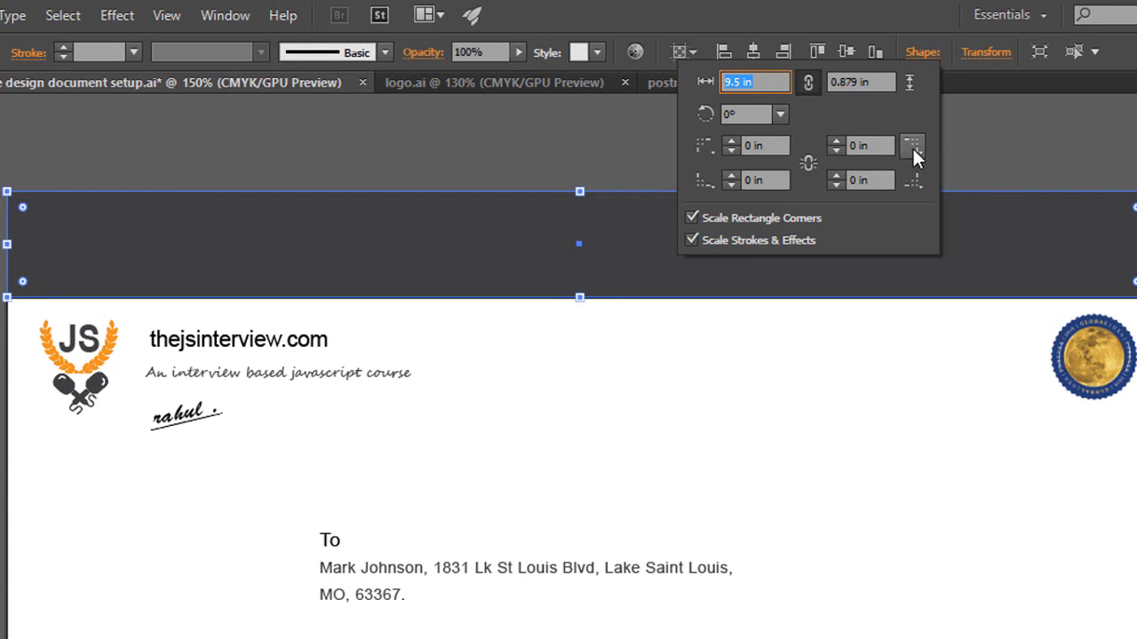
{"action": "left_click", "coordinate": [810, 164]}
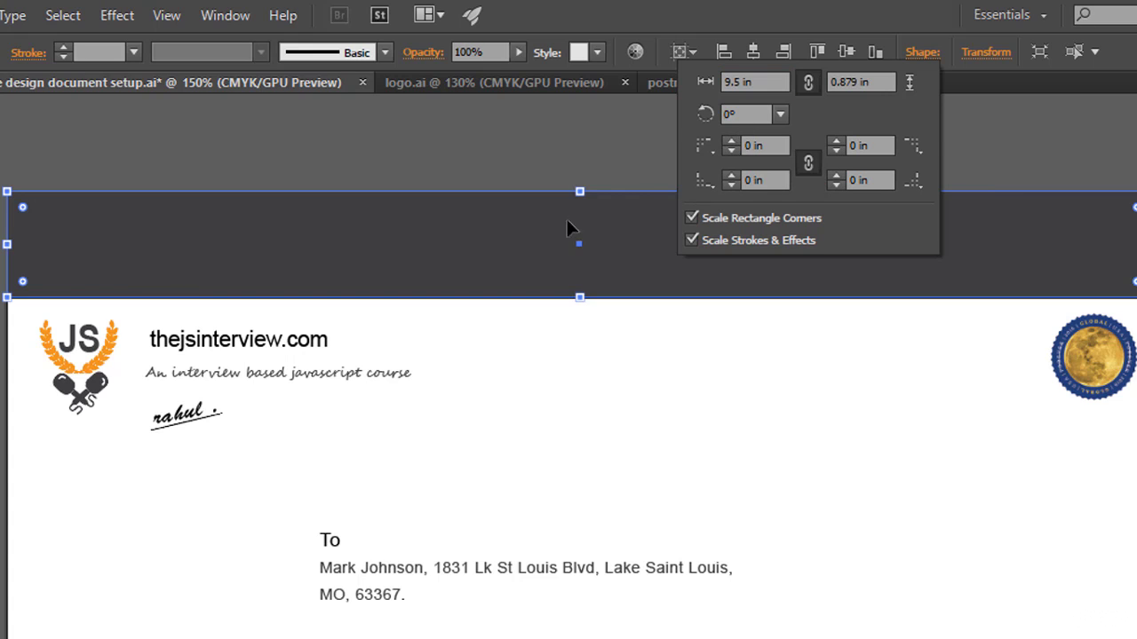
Step the linked corner radius up, down to 0.2 in and back to 0, then unlink the radii.
{"action": "left_click", "coordinate": [731, 142]}
{"action": "left_click", "coordinate": [732, 142]}
{"action": "left_click", "coordinate": [731, 142]}
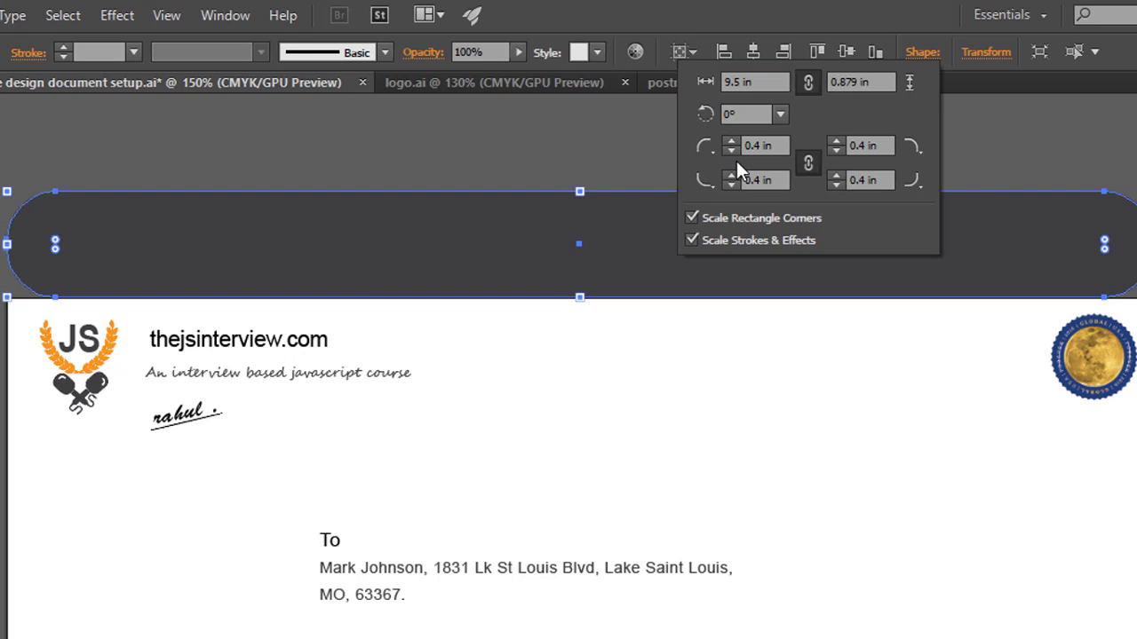
{"action": "left_click", "coordinate": [731, 149]}
{"action": "left_click", "coordinate": [731, 149]}
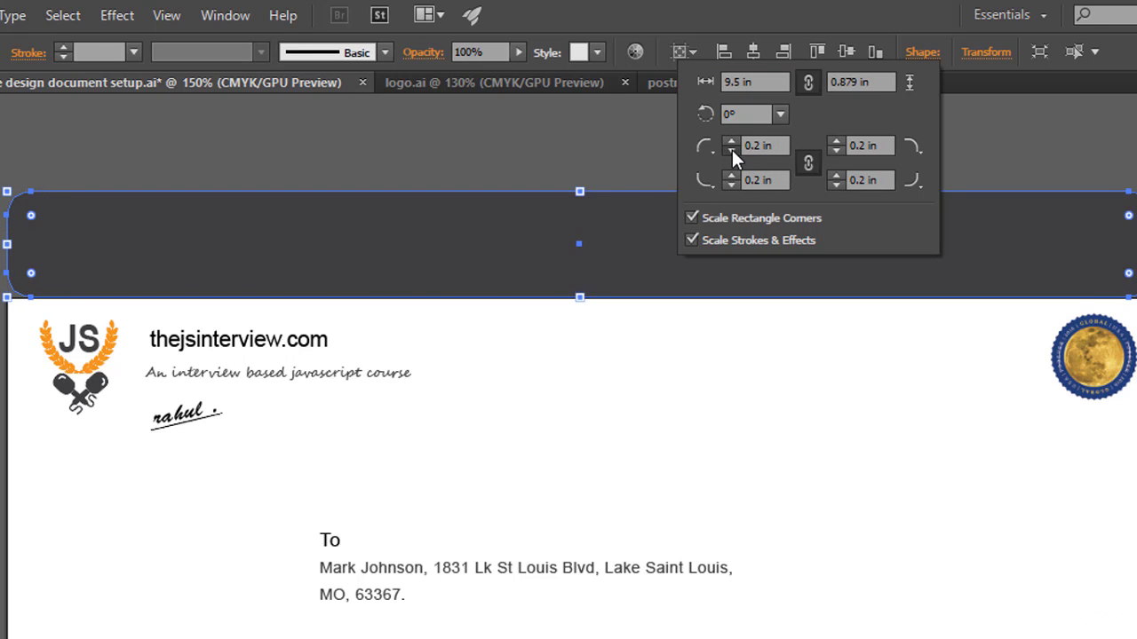
{"action": "left_click", "coordinate": [731, 149]}
{"action": "left_click", "coordinate": [731, 150]}
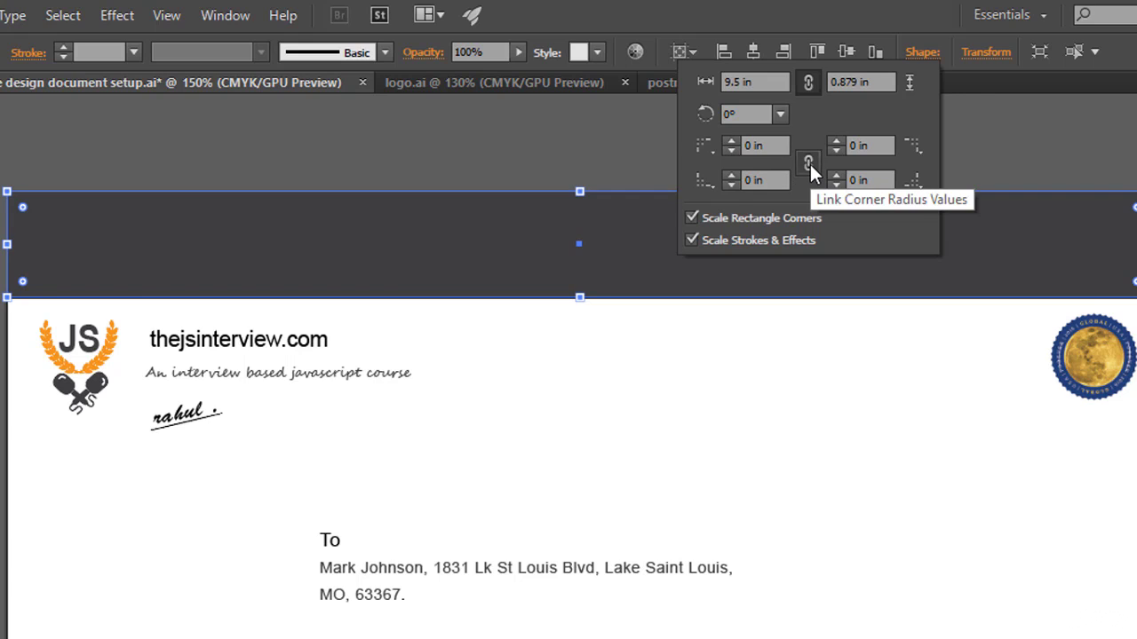
{"action": "left_click", "coordinate": [809, 164]}
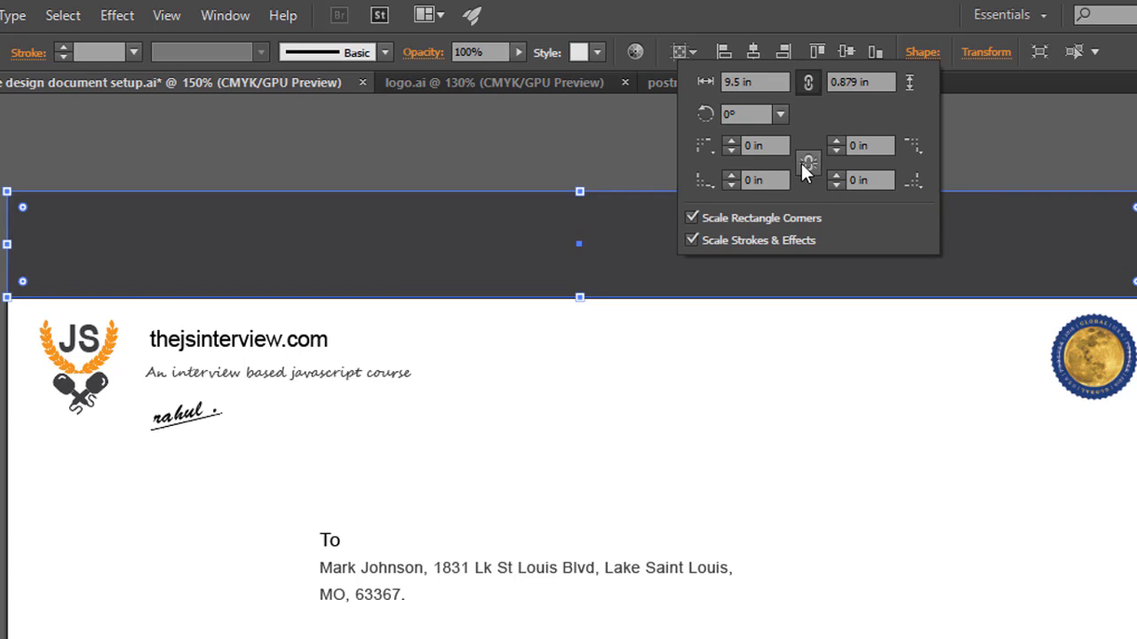
Round the flap's top-left and top-right corners to 0.4 in each.
{"action": "left_click", "coordinate": [729, 142]}
{"action": "left_click", "coordinate": [729, 142]}
{"action": "left_click", "coordinate": [729, 142]}
{"action": "left_click", "coordinate": [729, 142]}
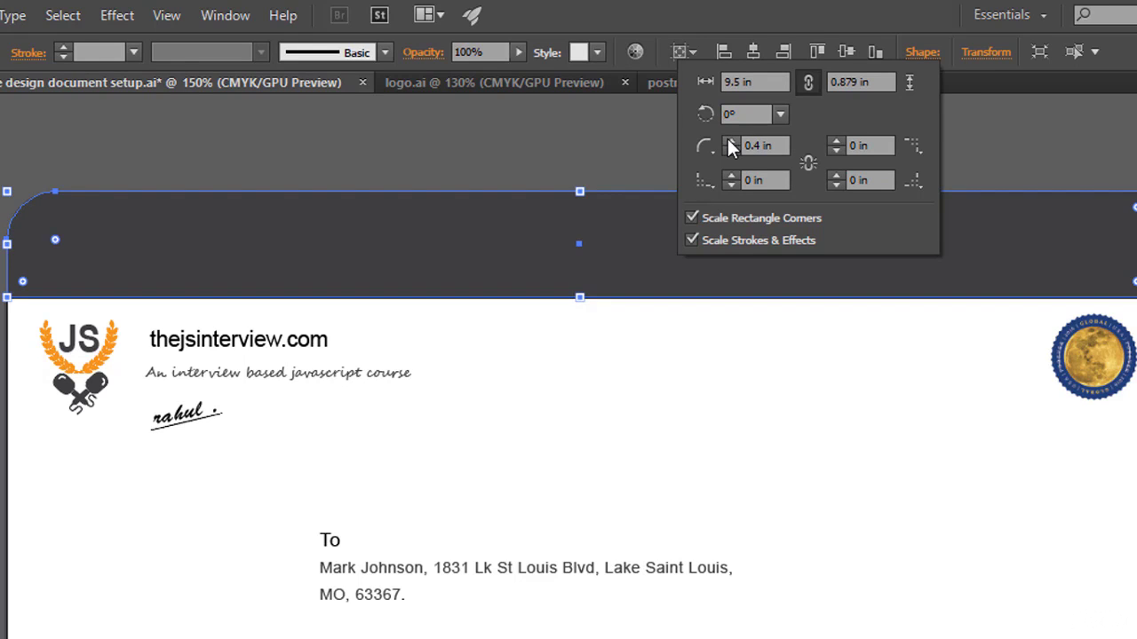
{"action": "left_click", "coordinate": [836, 141]}
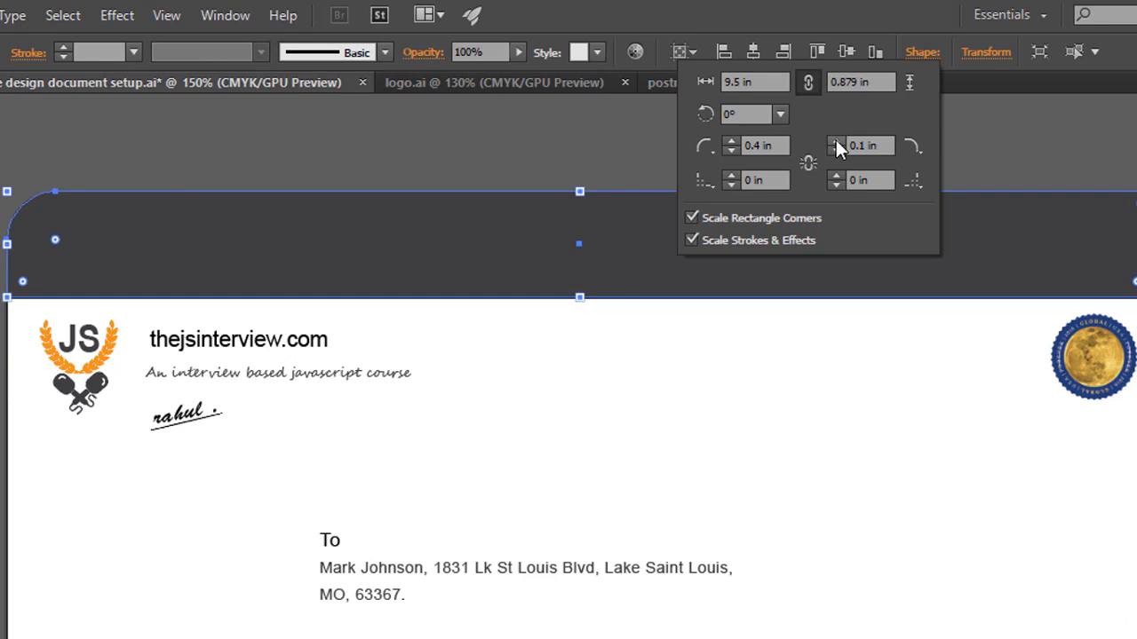
{"action": "left_click", "coordinate": [835, 141]}
{"action": "left_click", "coordinate": [836, 141]}
{"action": "left_click", "coordinate": [836, 141]}
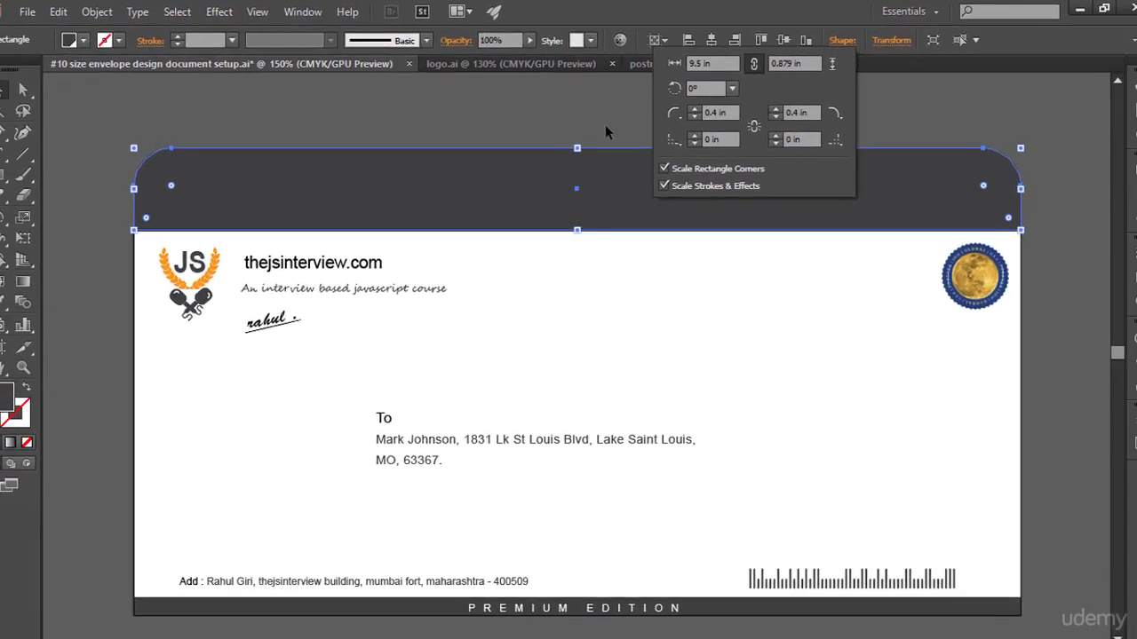
{"action": "left_click", "coordinate": [615, 149]}
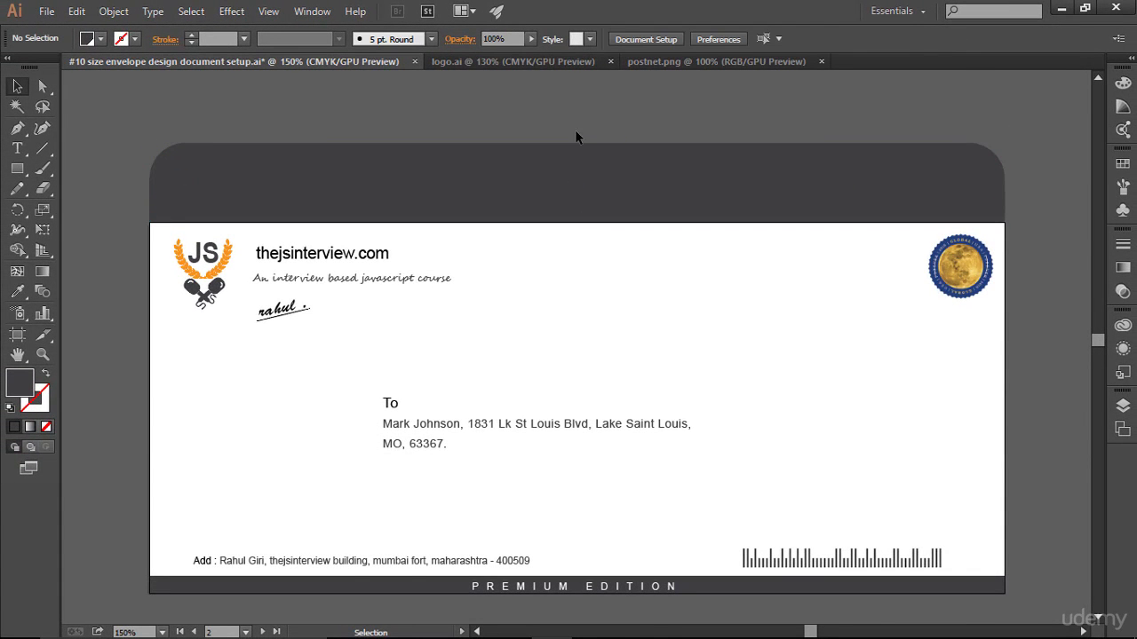
Undo the corner rounding so the dark flap has square corners again.
{"action": "left_click", "coordinate": [567, 186]}
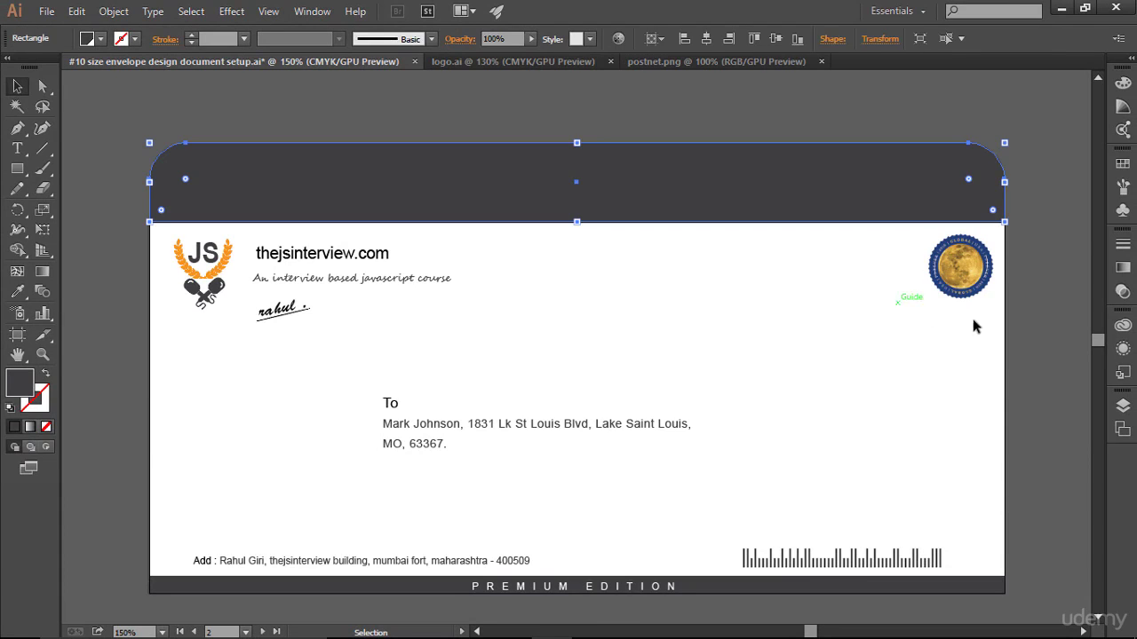
{"action": "left_click", "coordinate": [1020, 337]}
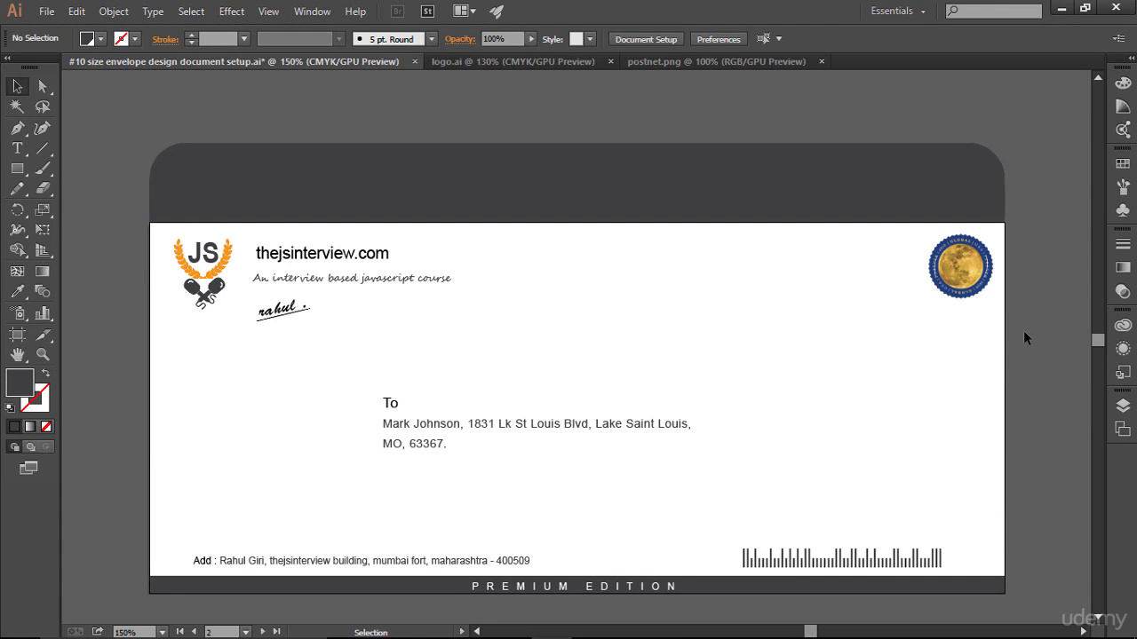
{"action": "key", "text": "ctrl"}
{"action": "key", "text": "ctrl+z"}
{"action": "key", "text": "ctrl+z"}
{"action": "key", "text": "ctrl+z"}
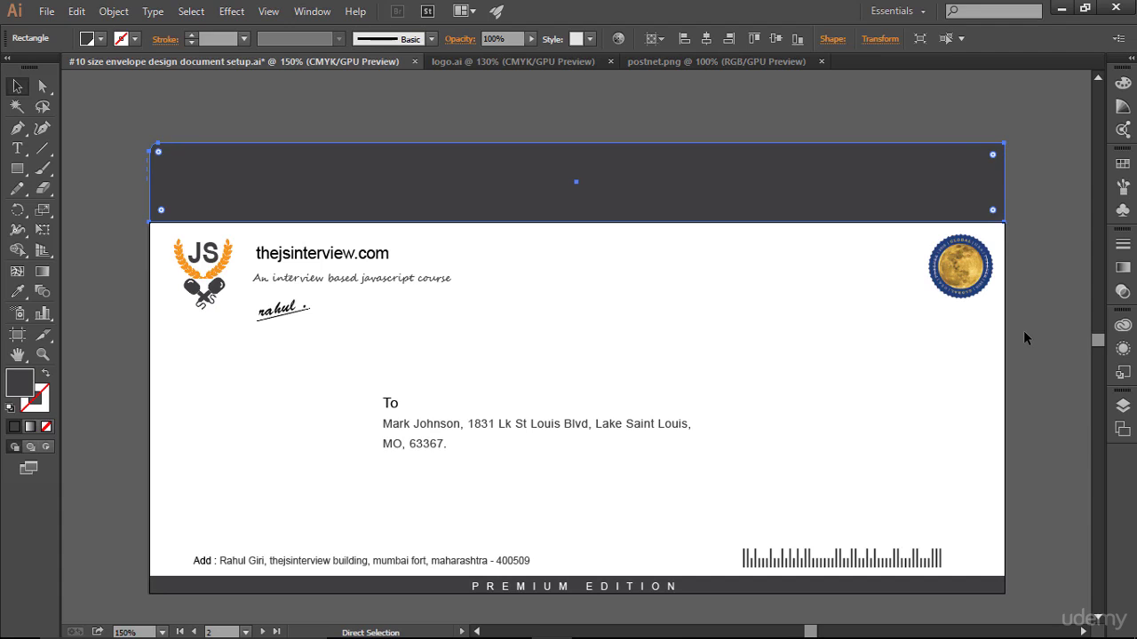
Perspective-distort the dark flap rectangle, pulling its top corners inward into a trapezoid.
{"action": "left_click", "coordinate": [614, 122]}
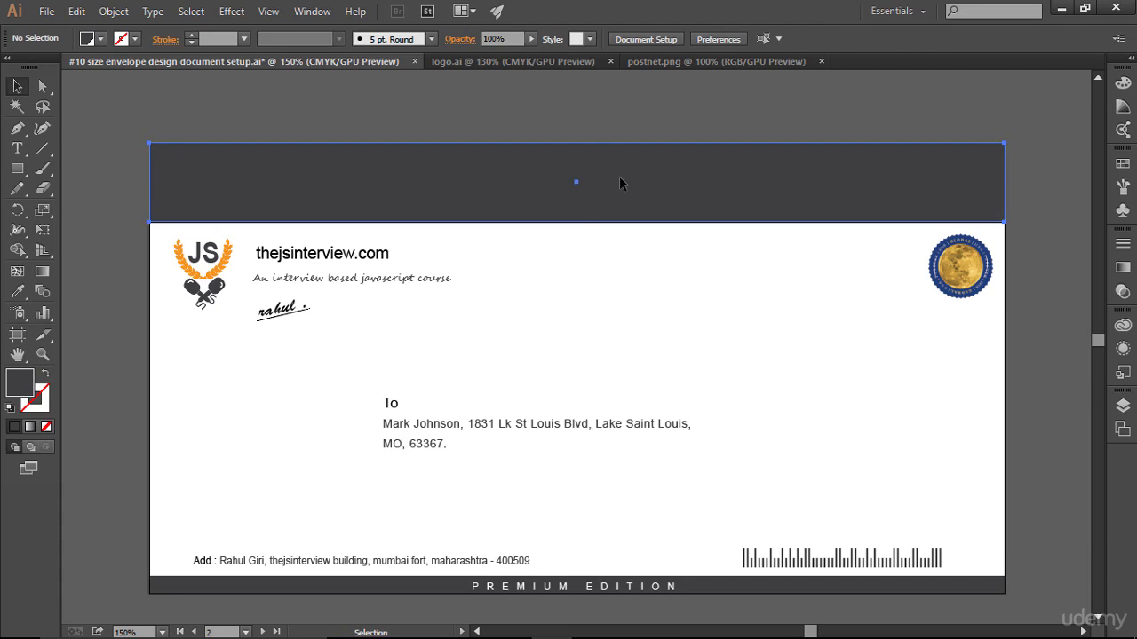
{"action": "left_click", "coordinate": [620, 180]}
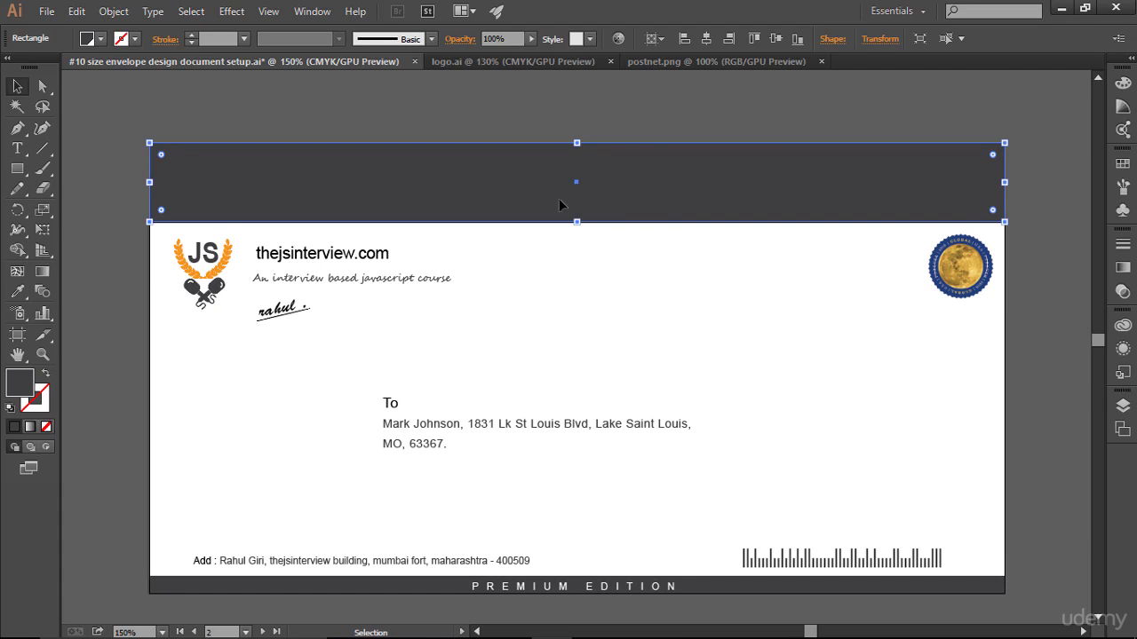
{"action": "left_click", "coordinate": [42, 229]}
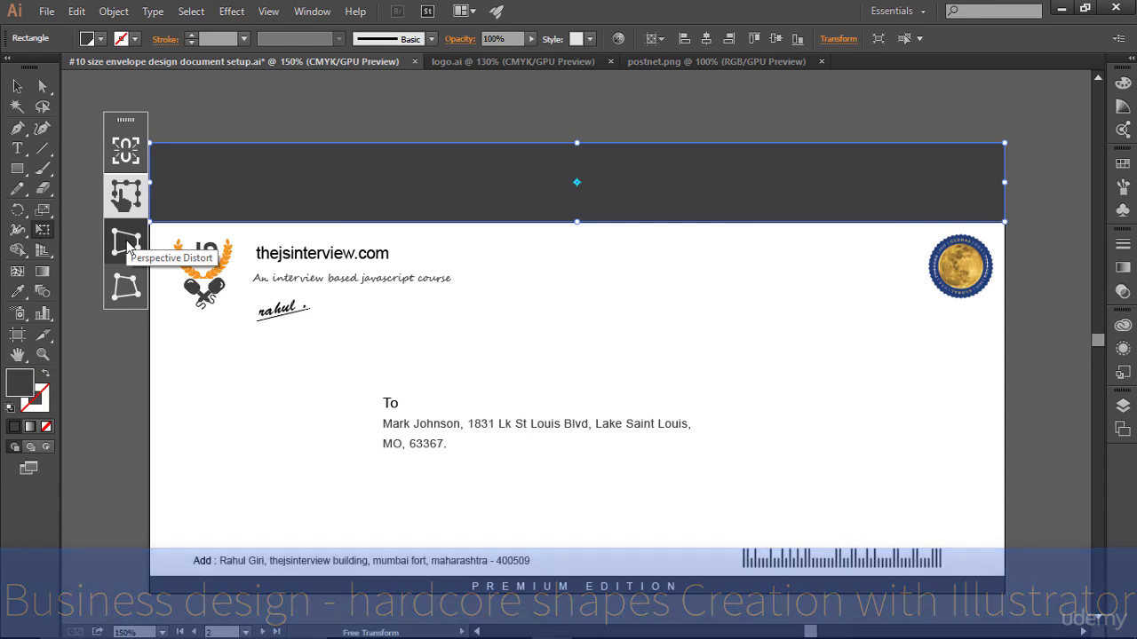
{"action": "left_click", "coordinate": [127, 247]}
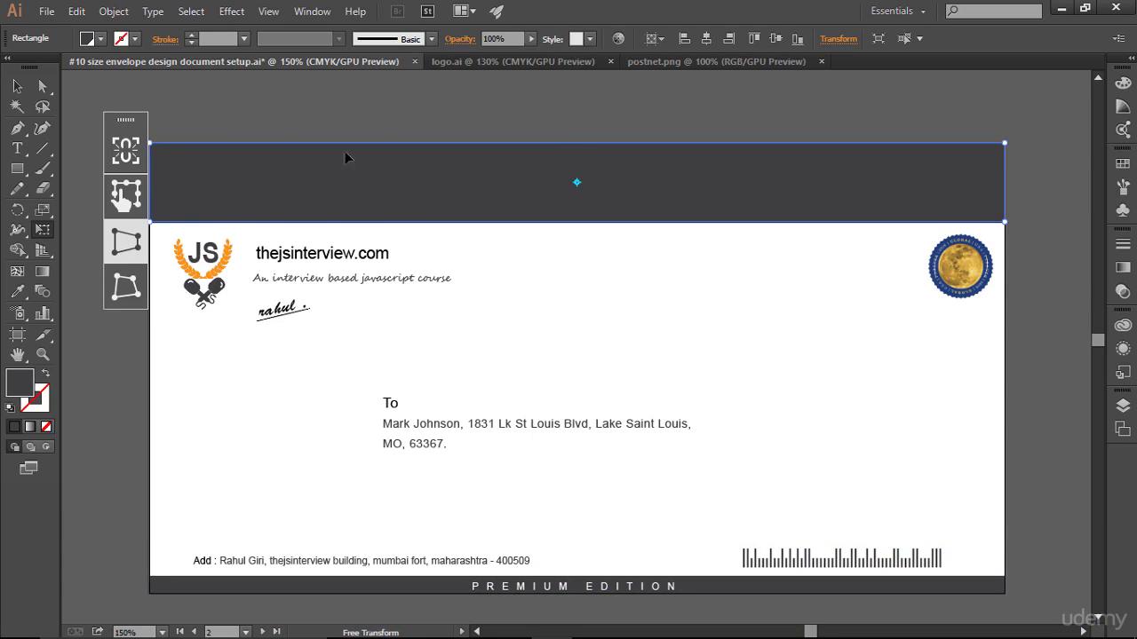
{"action": "left_click_drag", "start_coordinate": [119, 126], "coordinate": [83, 135]}
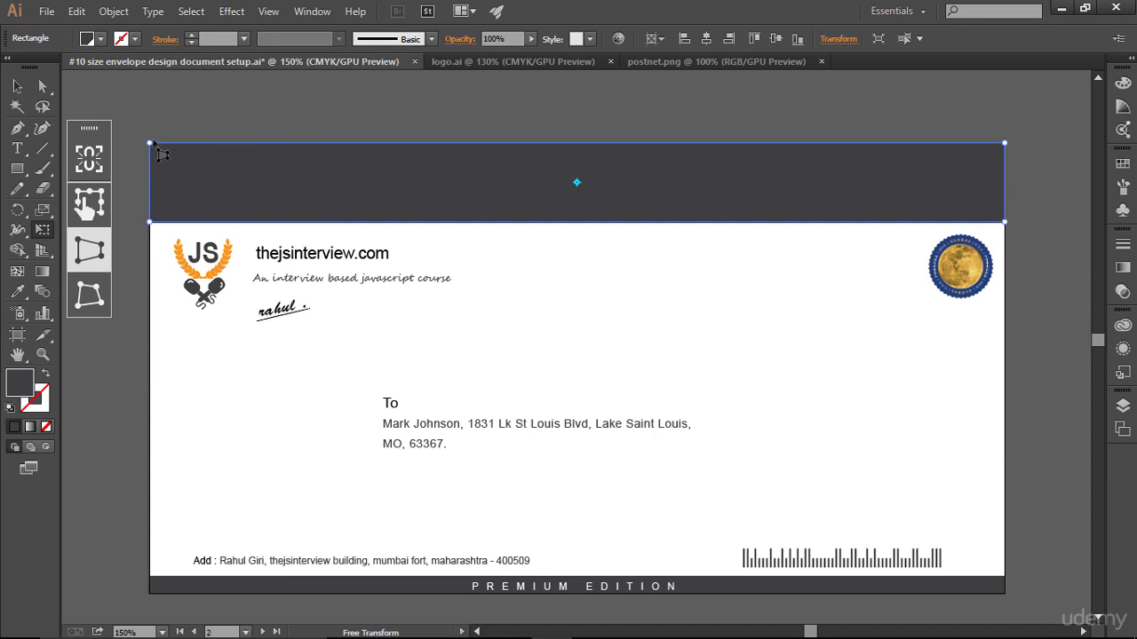
{"action": "left_click_drag", "start_coordinate": [151, 141], "coordinate": [204, 164]}
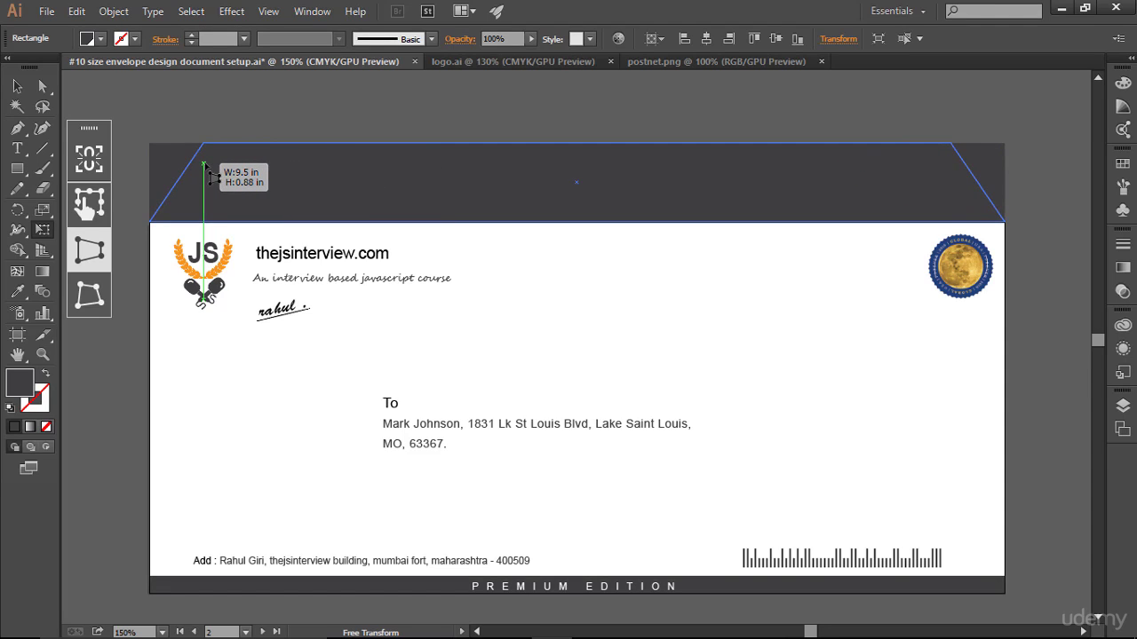
{"action": "left_click_drag", "start_coordinate": [203, 164], "coordinate": [204, 164]}
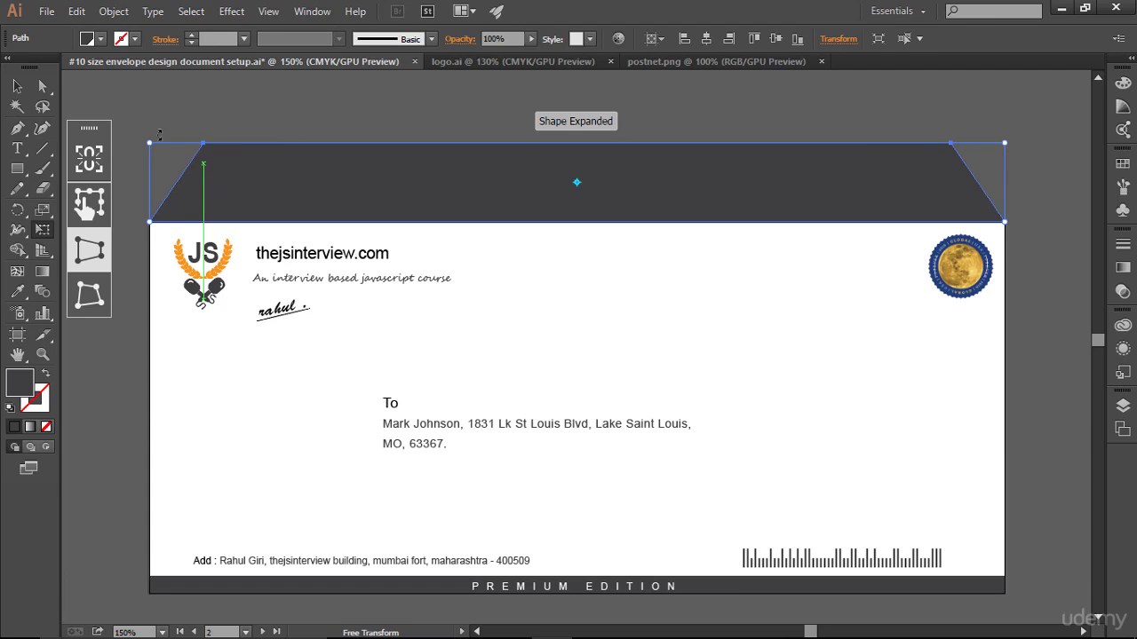
{"action": "left_click", "coordinate": [17, 86]}
{"action": "left_click", "coordinate": [206, 97]}
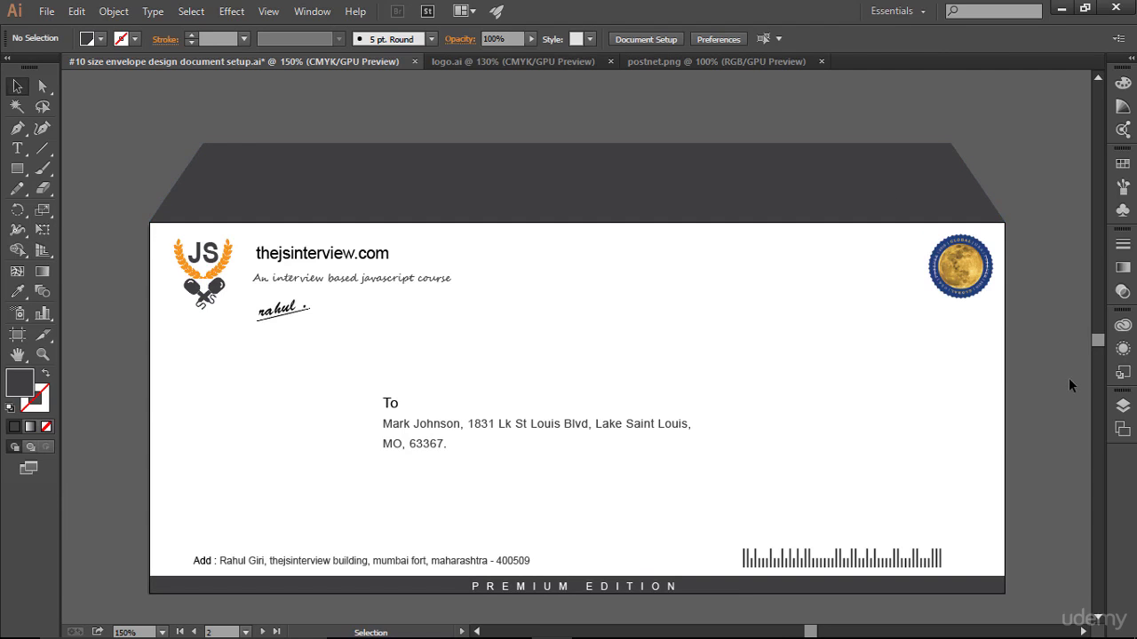
Draw a tall thin rectangle along the envelope's left edge.
{"action": "scroll", "coordinate": [1056, 397], "scroll_direction": "down", "scroll_amount": 3}
{"action": "scroll", "coordinate": [1056, 397], "scroll_direction": "up", "scroll_amount": 2}
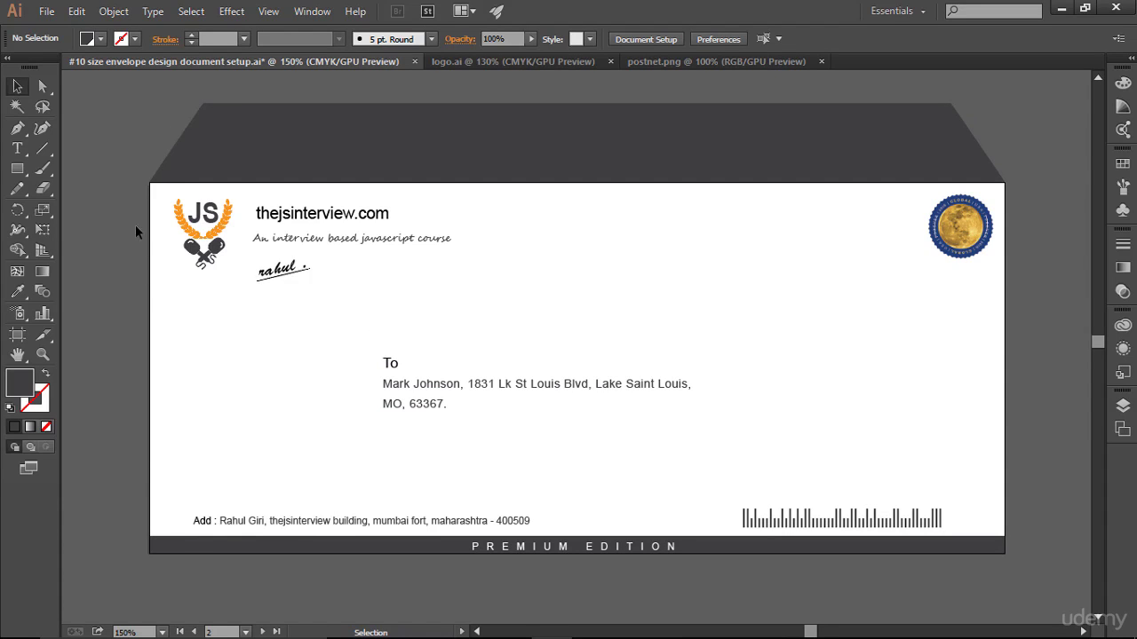
{"action": "left_click_drag", "start_coordinate": [17, 168], "coordinate": [97, 166]}
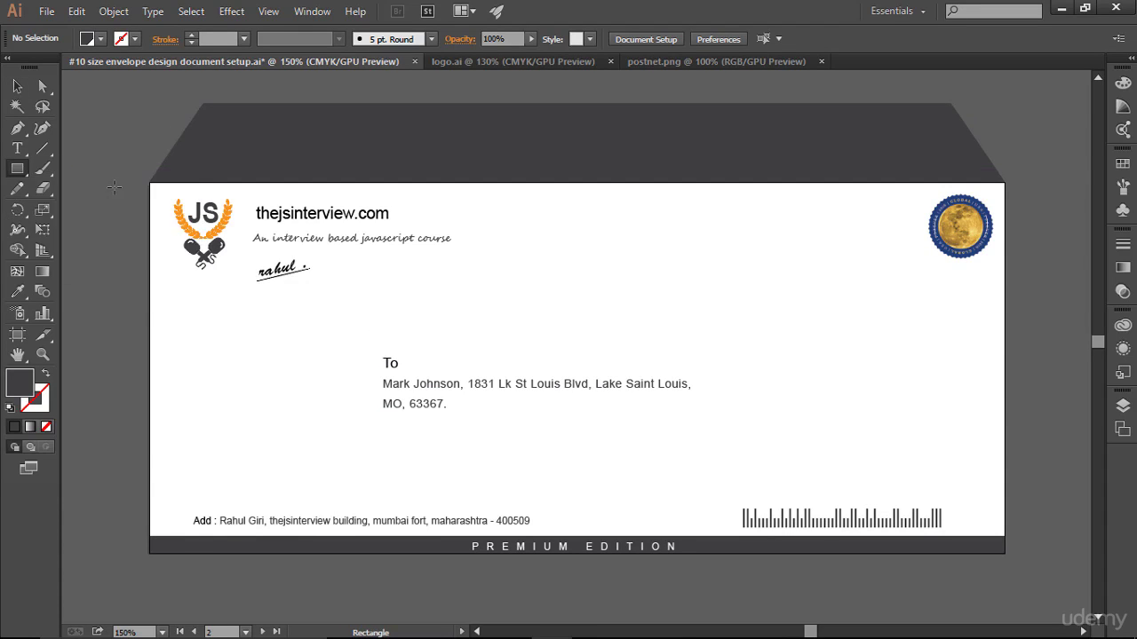
{"action": "left_click_drag", "start_coordinate": [117, 204], "coordinate": [139, 524]}
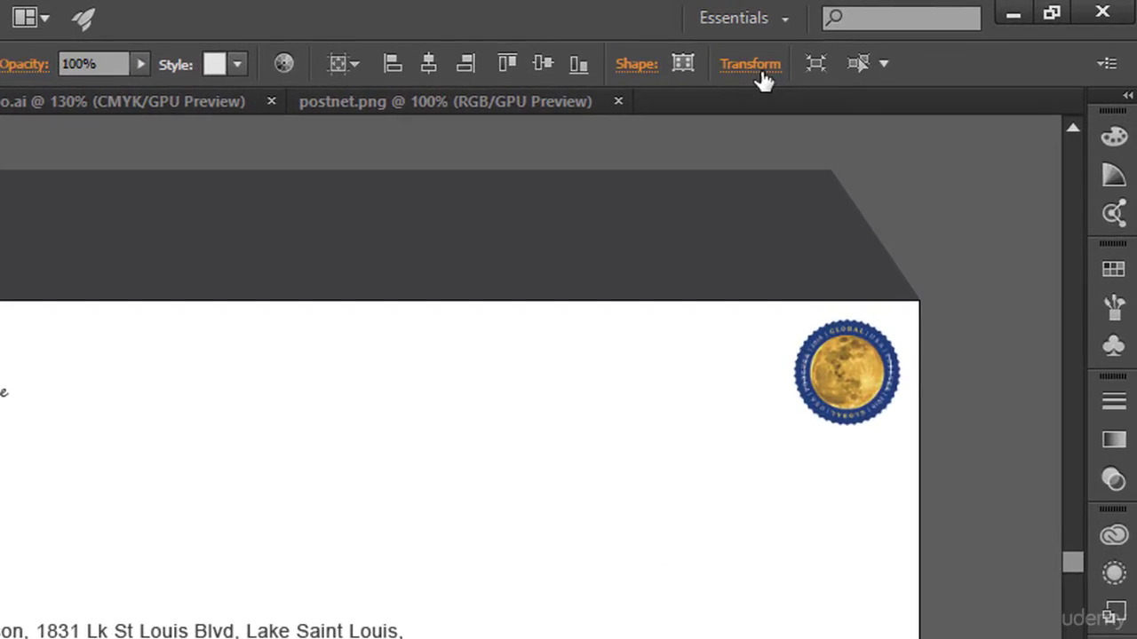
Size the strip to 0.4 in wide by 4.125 in tall.
{"action": "left_click", "coordinate": [759, 71]}
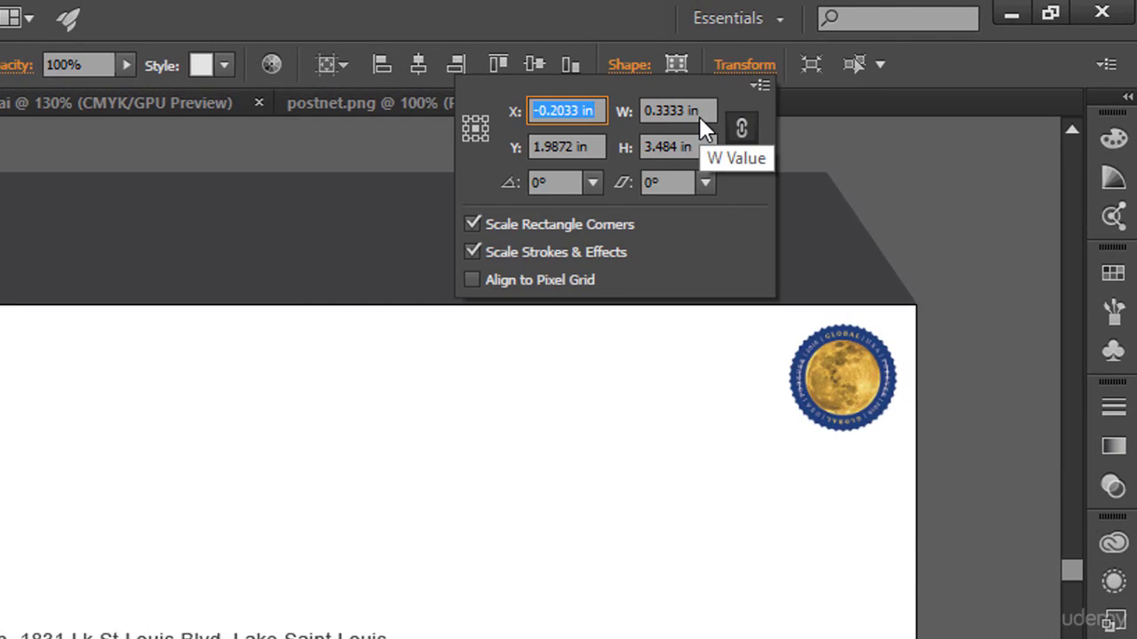
{"action": "left_click", "coordinate": [655, 108]}
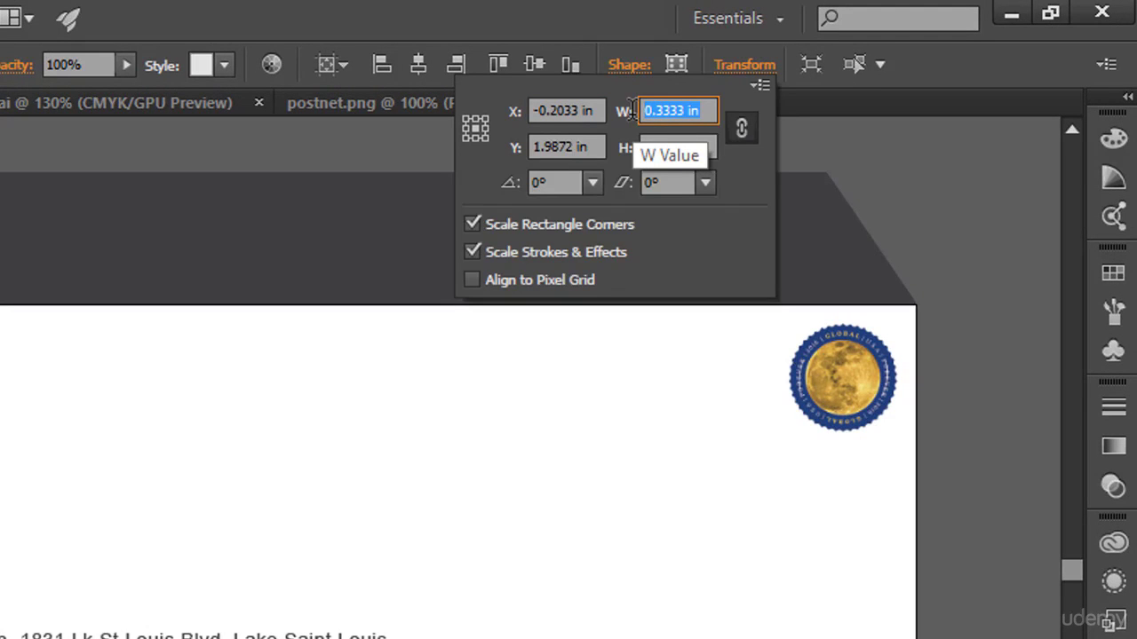
{"action": "type", "text": "0.4"}
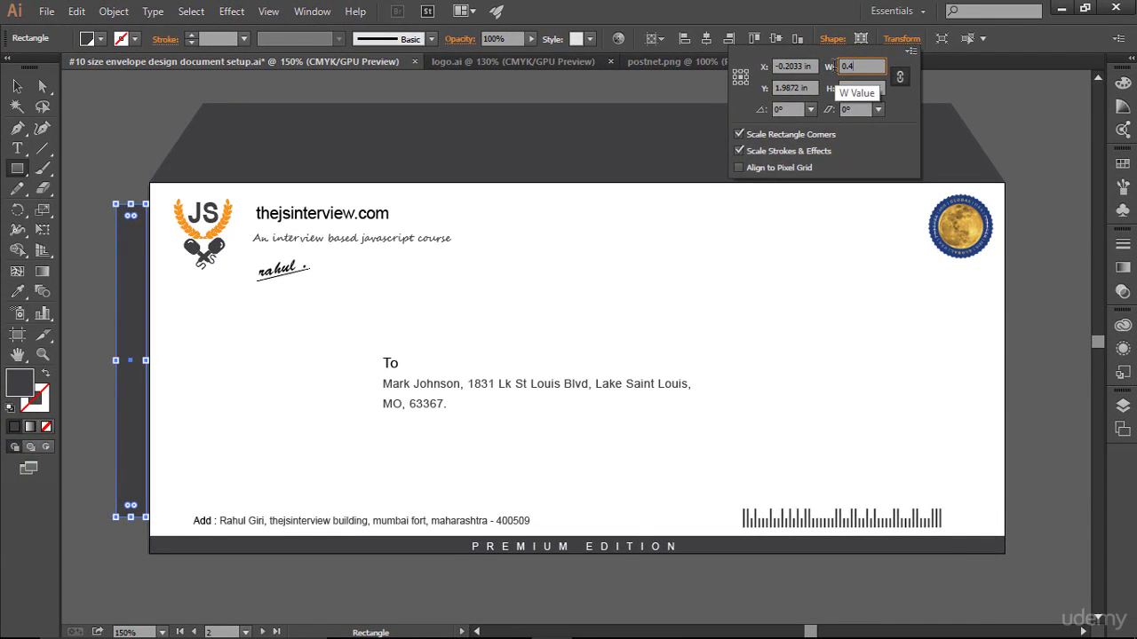
{"action": "key", "text": "Return"}
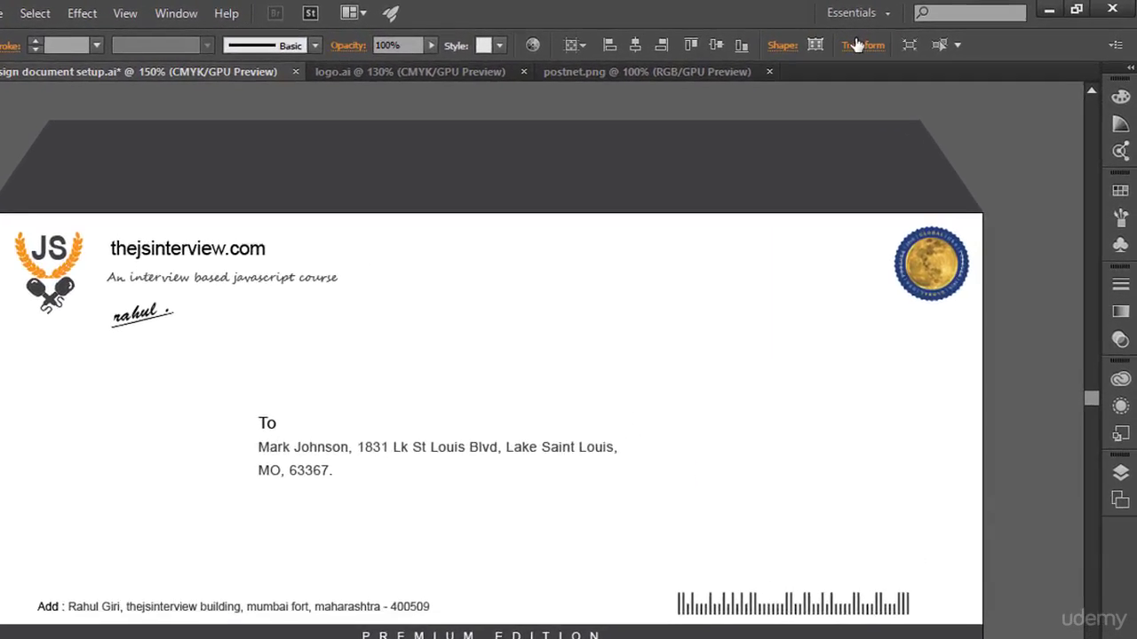
{"action": "left_click", "coordinate": [858, 44]}
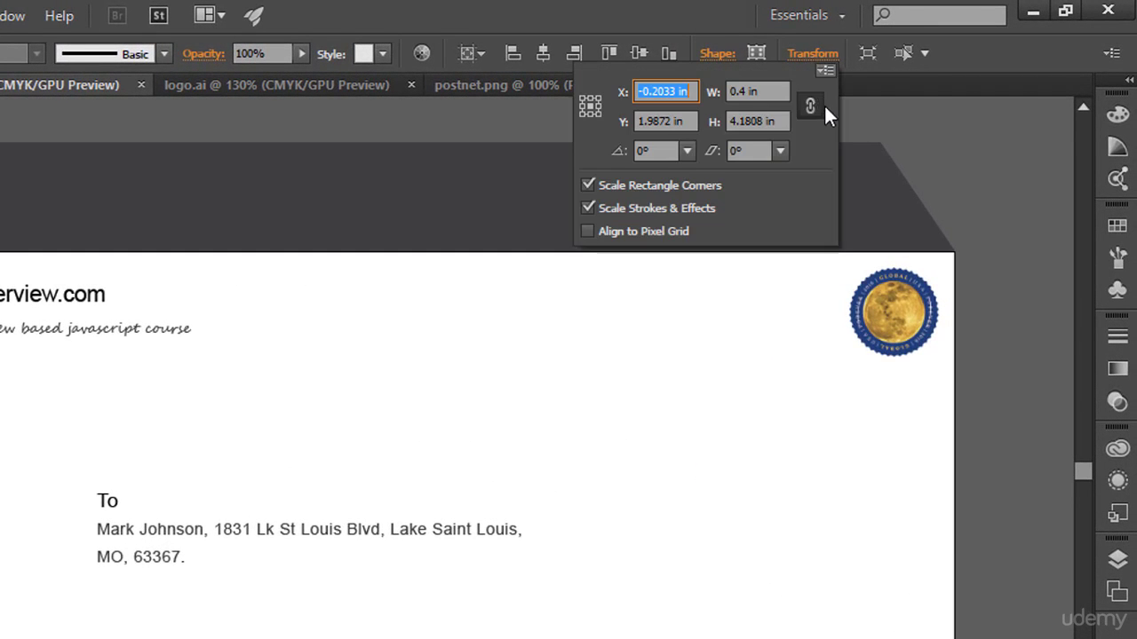
{"action": "left_click", "coordinate": [774, 121]}
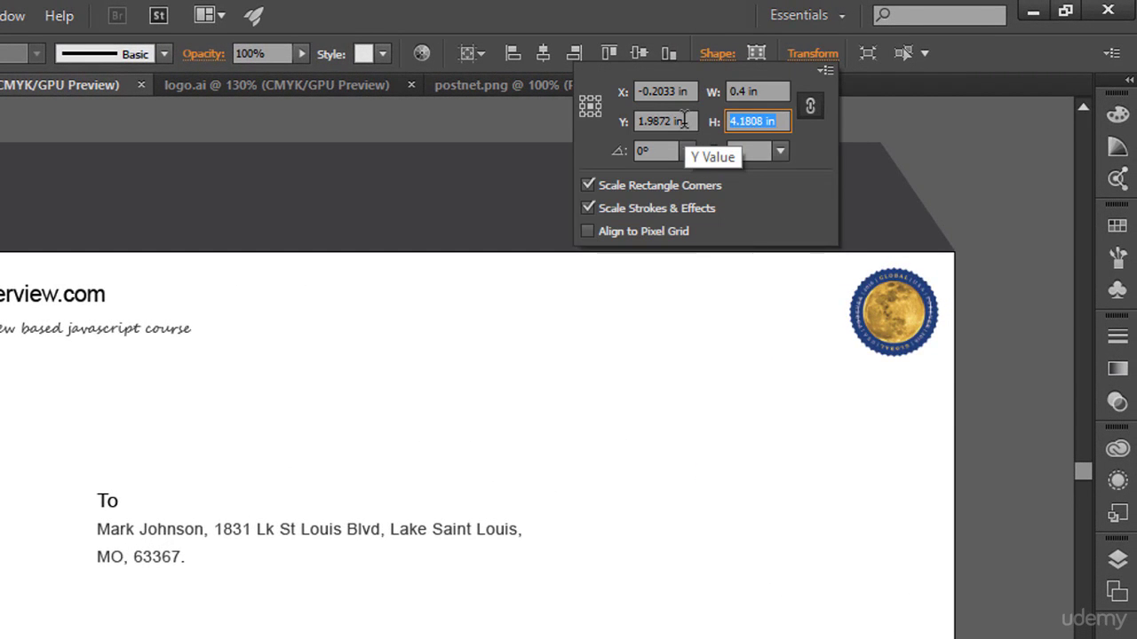
{"action": "type", "text": "4."}
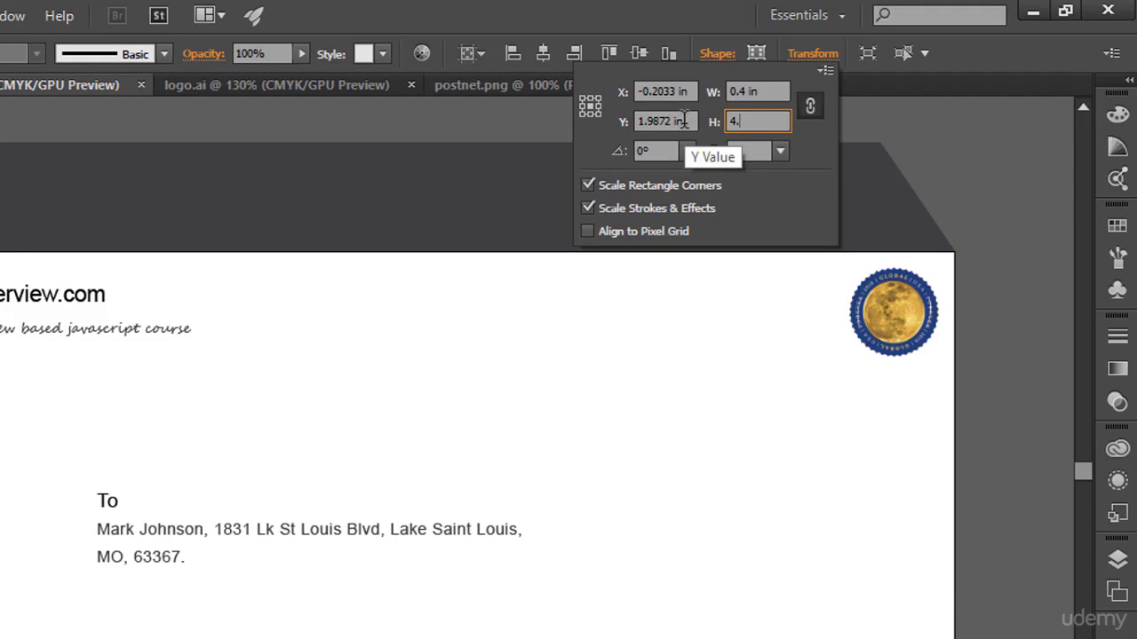
{"action": "type", "text": "125"}
{"action": "key", "text": "Return"}
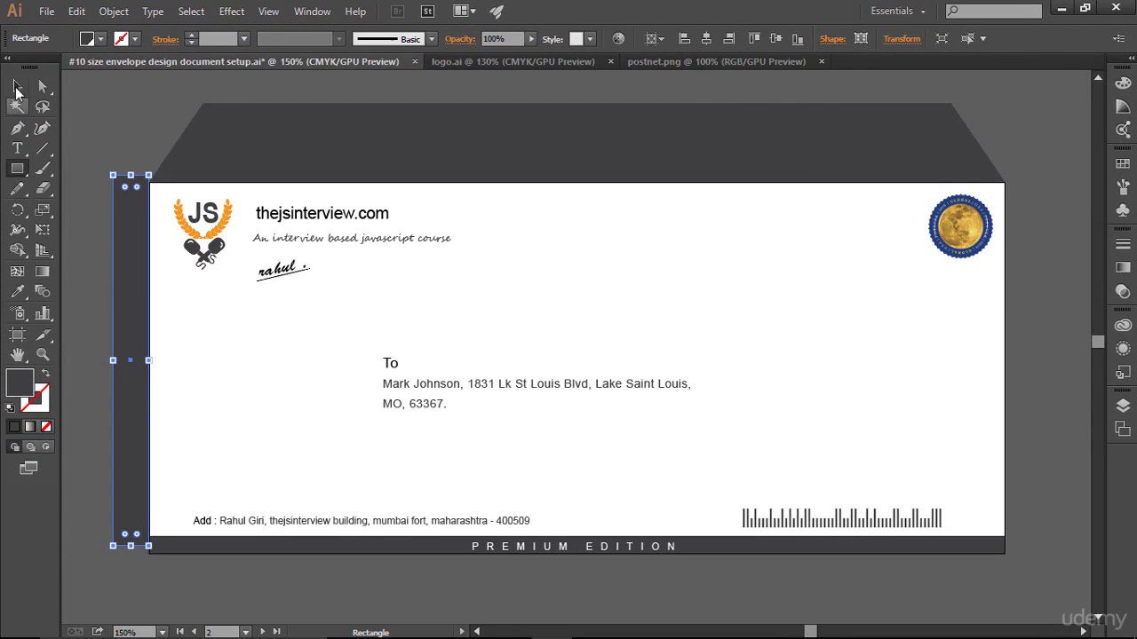
Nudge the dark strip down so it spans the envelope's full height.
{"action": "left_click", "coordinate": [17, 90]}
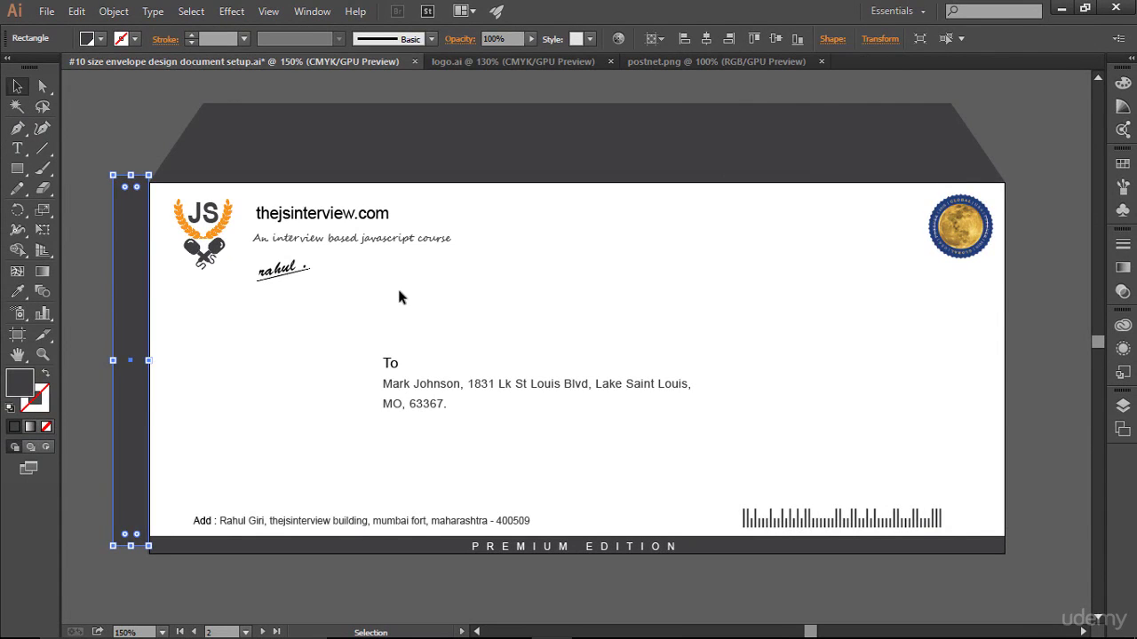
{"action": "key", "text": "Down"}
{"action": "key", "text": "Down"}
{"action": "key", "text": "Down"}
{"action": "key", "text": "Down"}
{"action": "key", "text": "Down"}
{"action": "key", "text": "Down"}
{"action": "left_click", "coordinate": [641, 296]}
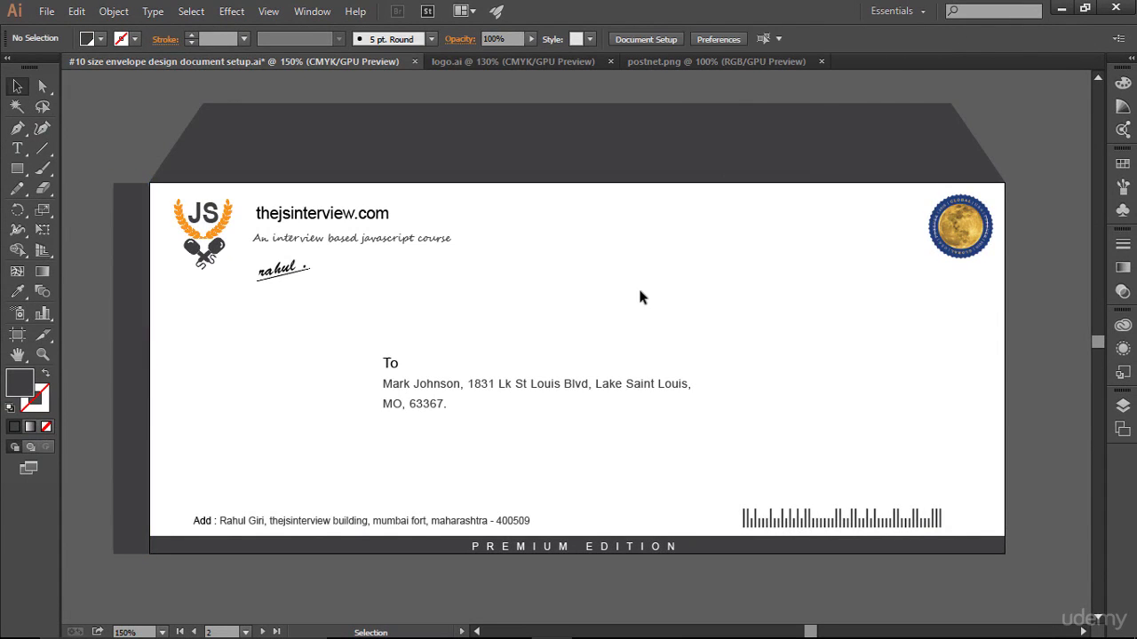
{"action": "left_click", "coordinate": [150, 350]}
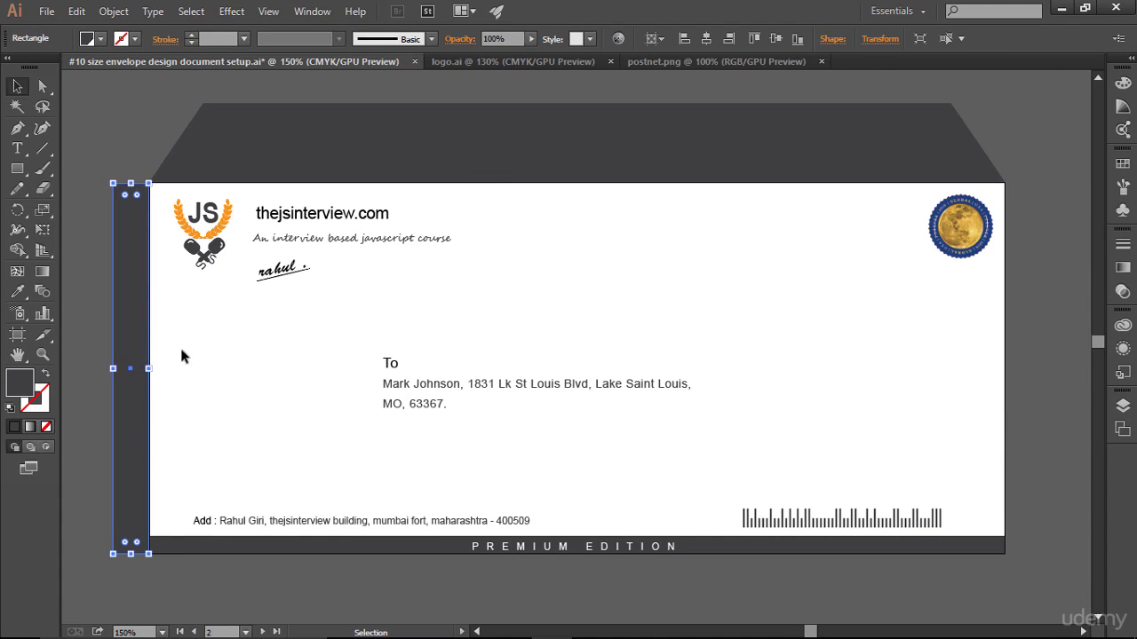
{"action": "left_click", "coordinate": [587, 313]}
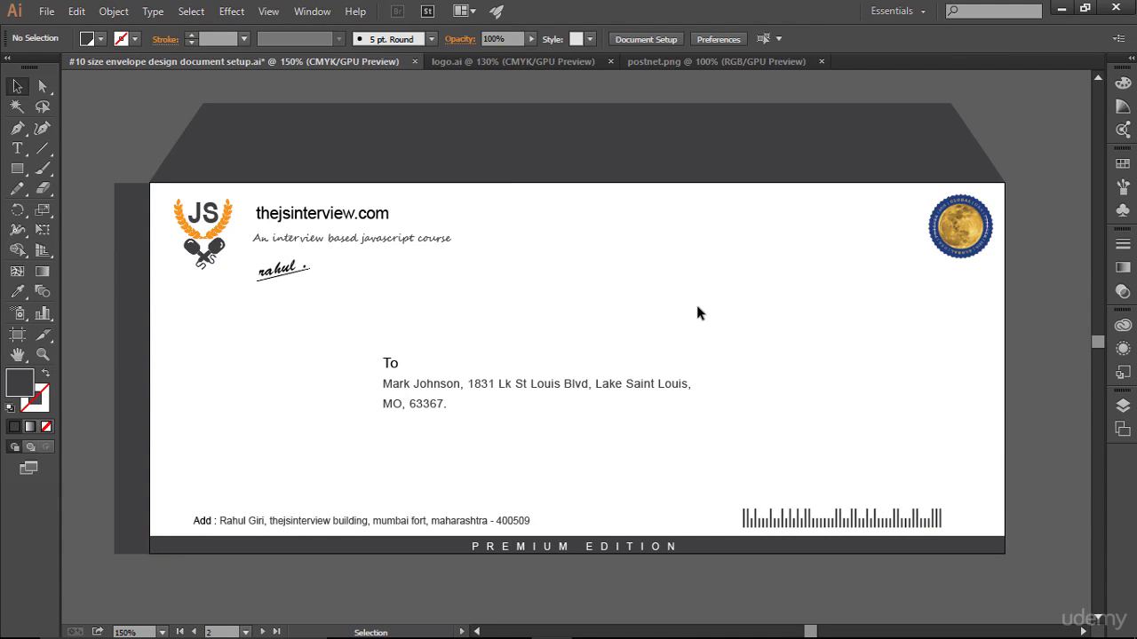
Move the strip aside and perspective-distort it so its top and bottom ends slant.
{"action": "left_click_drag", "start_coordinate": [138, 293], "coordinate": [584, 341]}
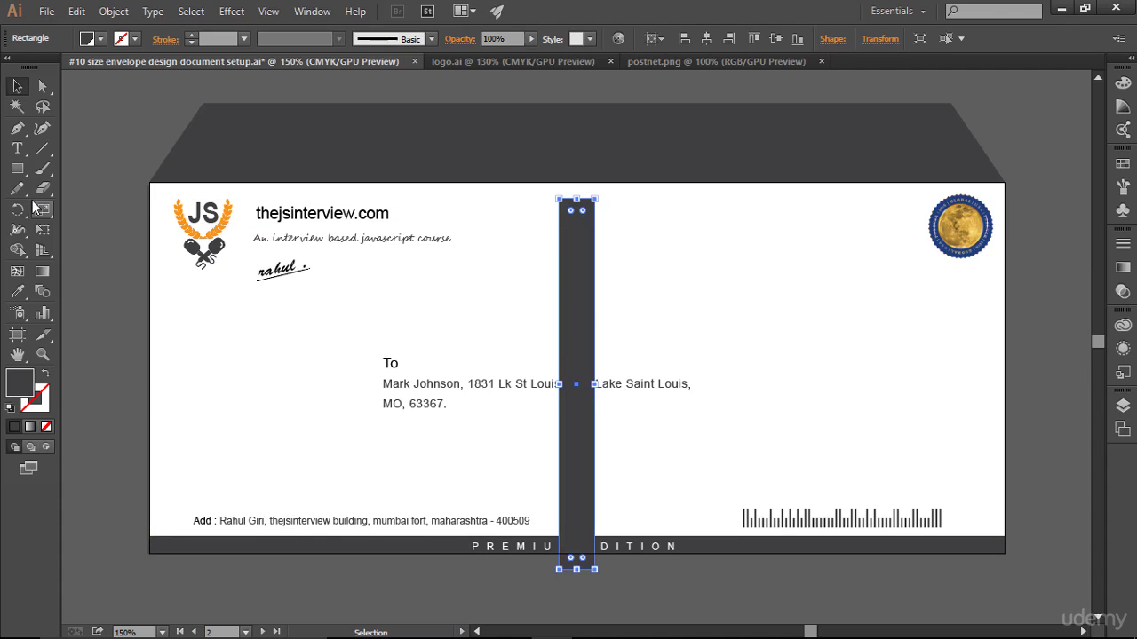
{"action": "left_click", "coordinate": [44, 231]}
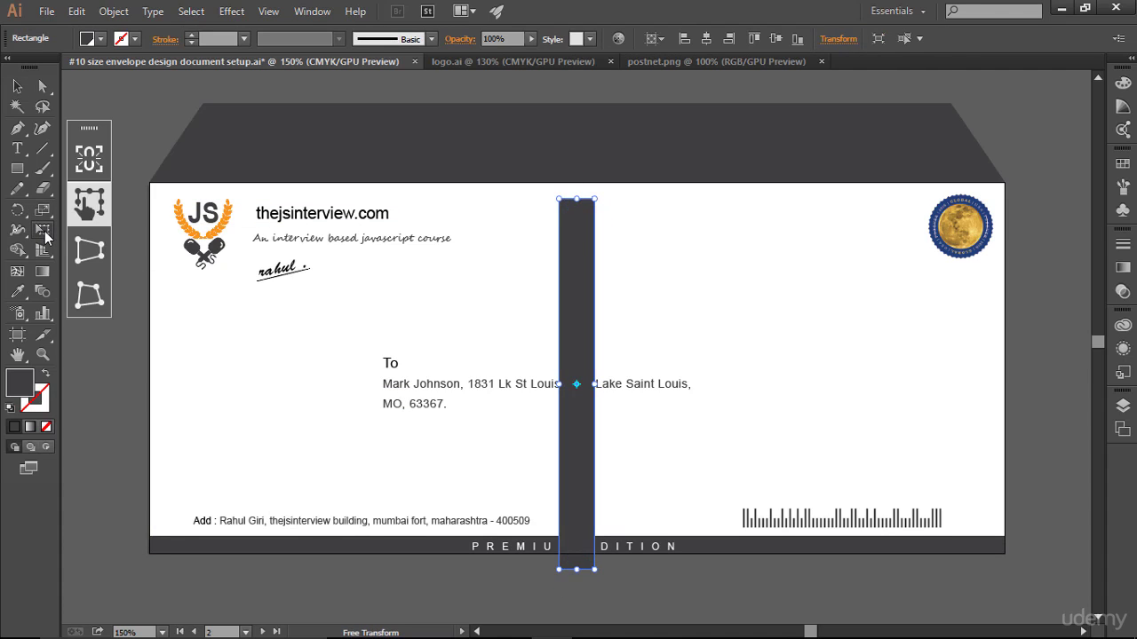
{"action": "left_click", "coordinate": [91, 250]}
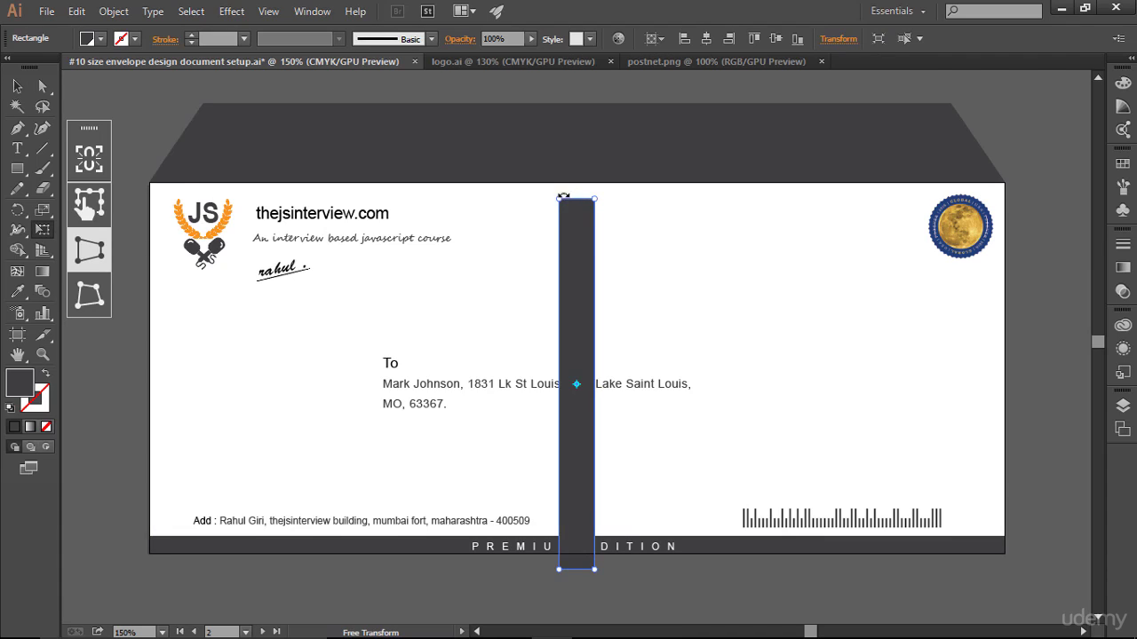
{"action": "left_click_drag", "start_coordinate": [559, 200], "coordinate": [564, 219]}
{"action": "key", "text": "v"}
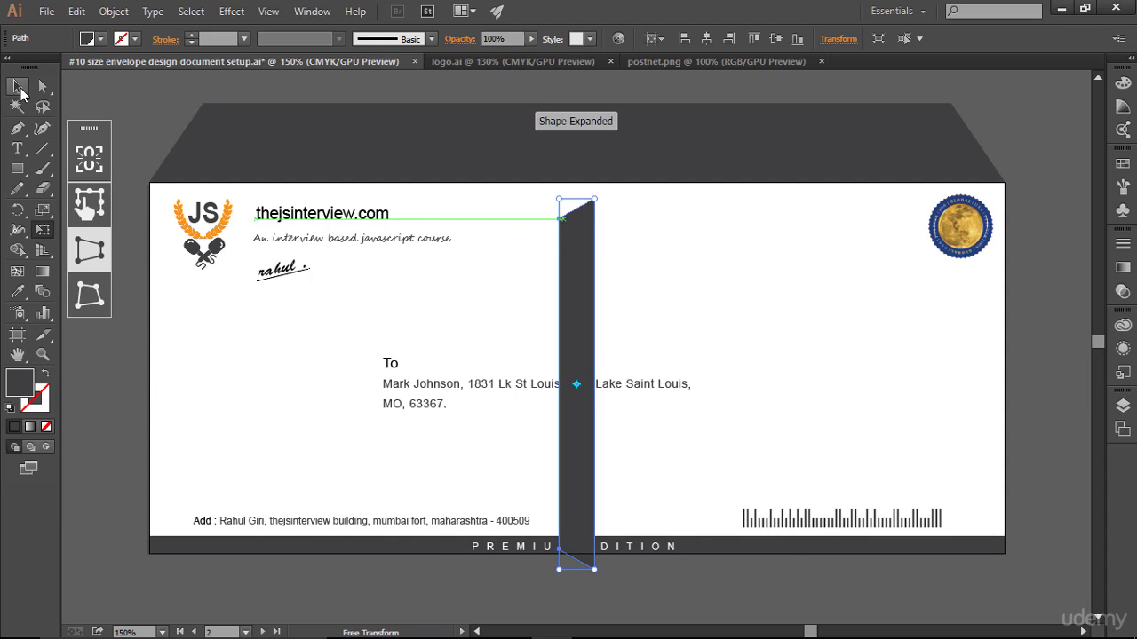
Return the slanted bar to the envelope's left edge and copy it to the right edge.
{"action": "left_click_drag", "start_coordinate": [582, 310], "coordinate": [137, 283]}
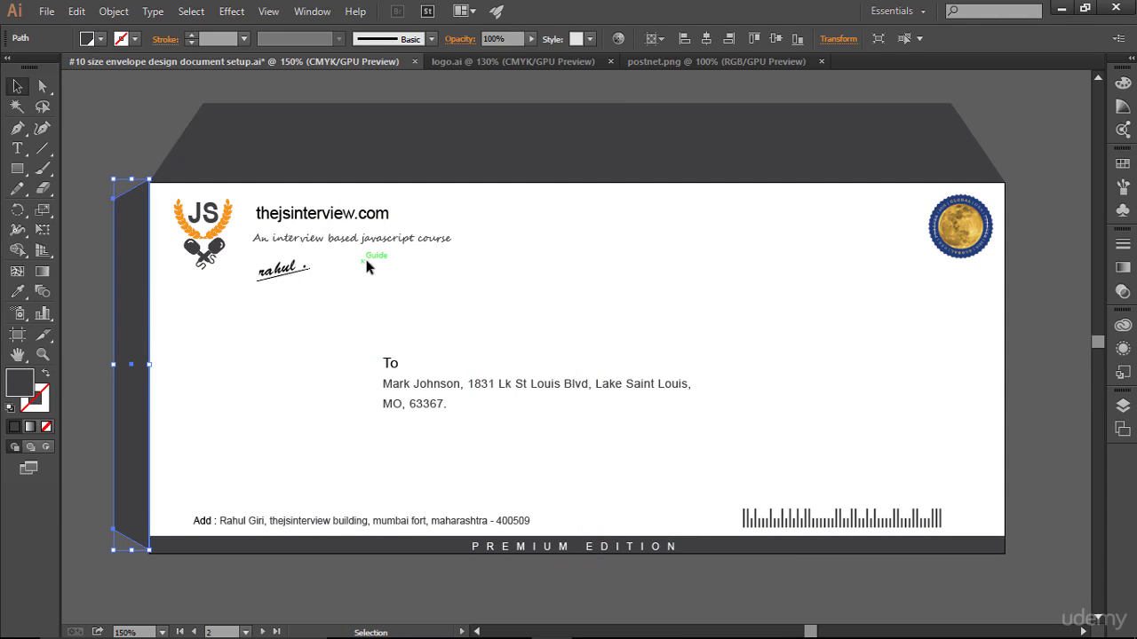
{"action": "key", "text": "Down"}
{"action": "key", "text": "Down"}
{"action": "key", "text": "Down"}
{"action": "left_click", "coordinate": [592, 301]}
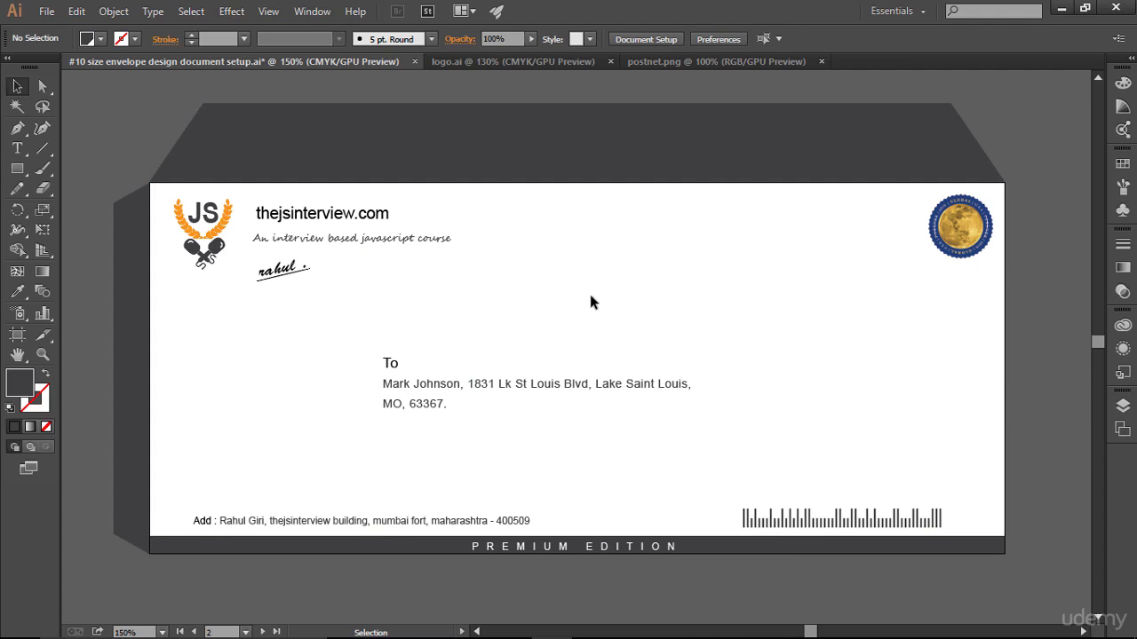
{"action": "left_click", "coordinate": [133, 272]}
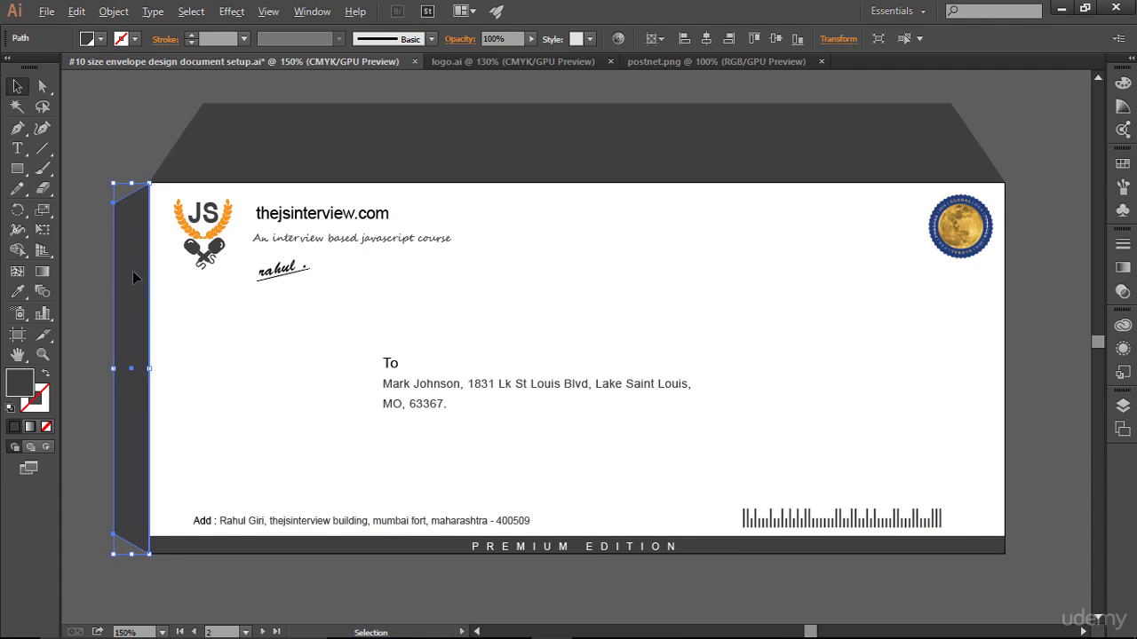
{"action": "left_click_drag", "start_coordinate": [133, 271], "coordinate": [1021, 262]}
Reflect the copied flap vertically so it mirrors the left flap.
{"action": "right_click", "coordinate": [1021, 263]}
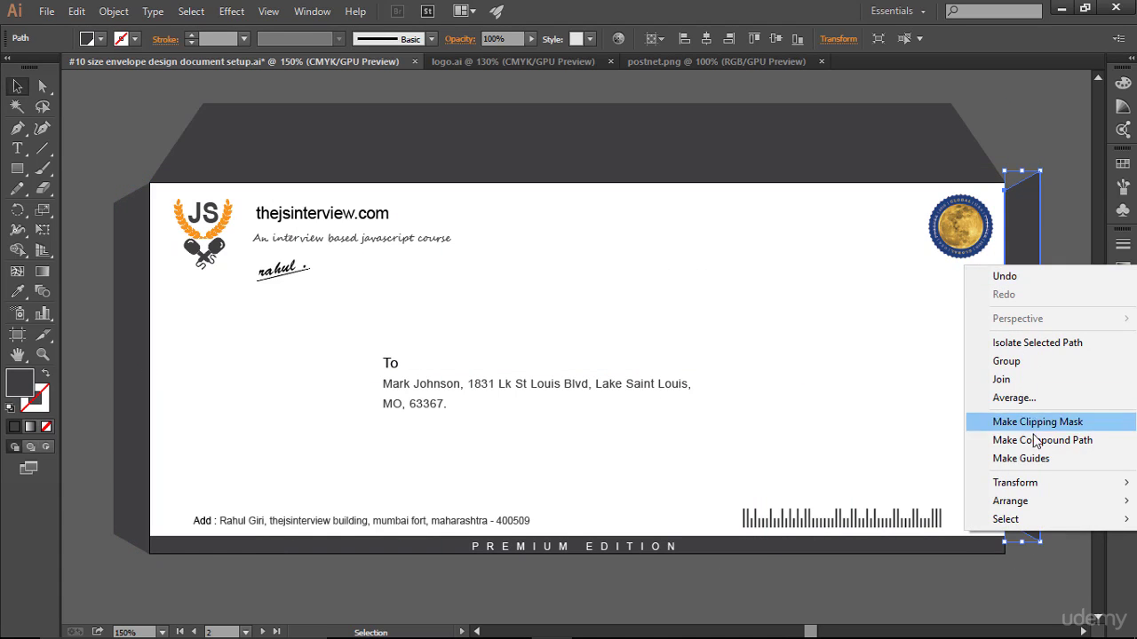
{"action": "mouse_move", "coordinate": [1033, 489]}
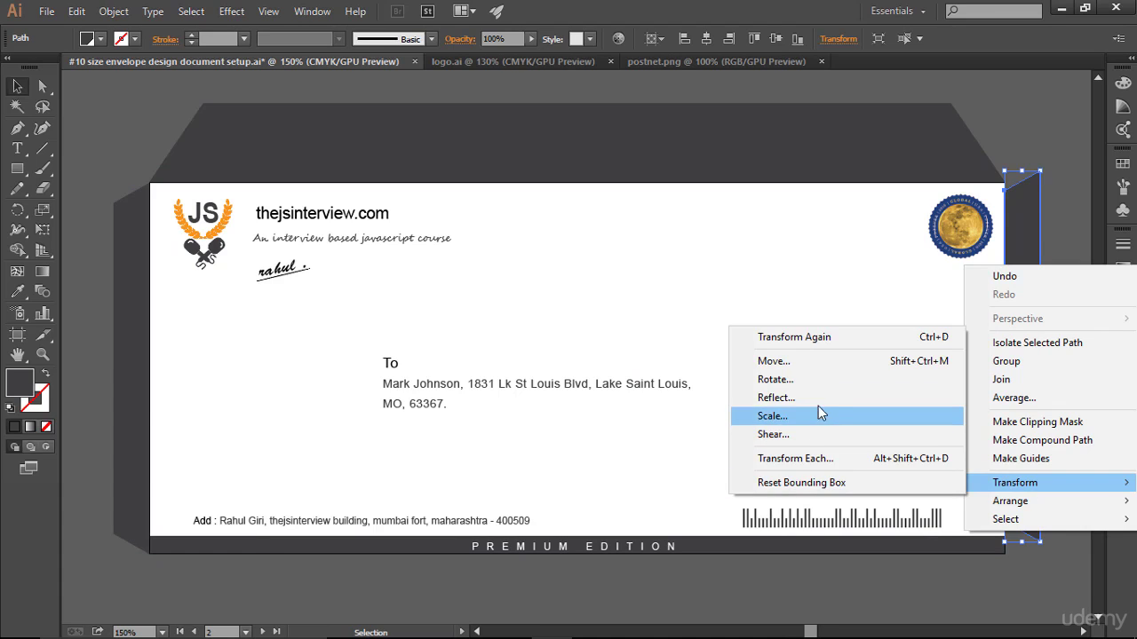
{"action": "left_click", "coordinate": [818, 399]}
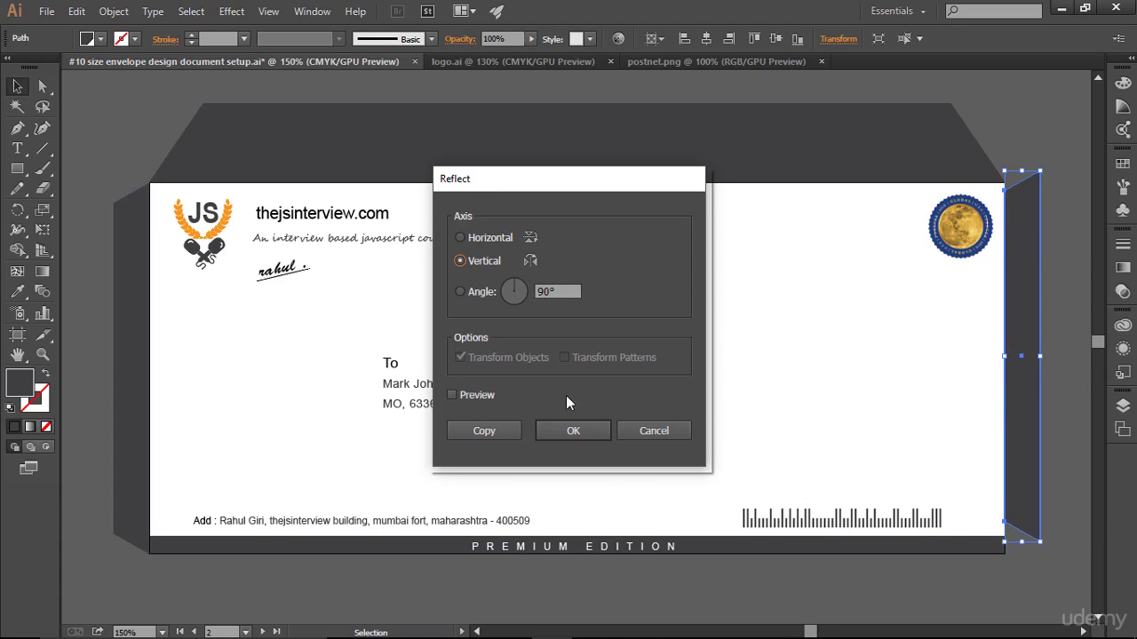
{"action": "left_click", "coordinate": [490, 433]}
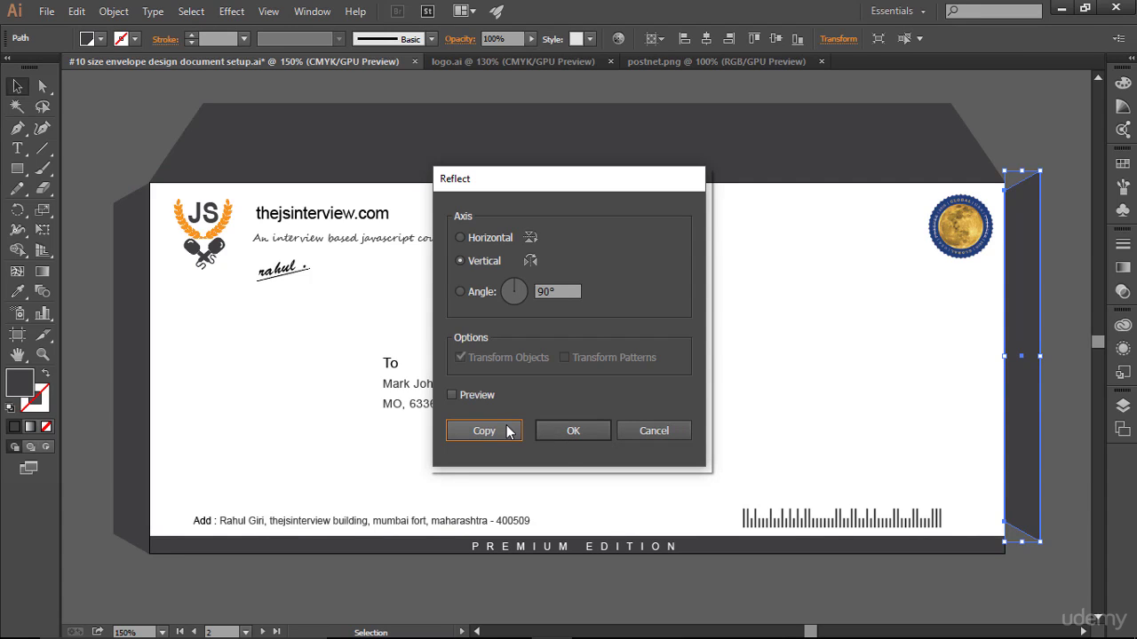
{"action": "left_click", "coordinate": [573, 432]}
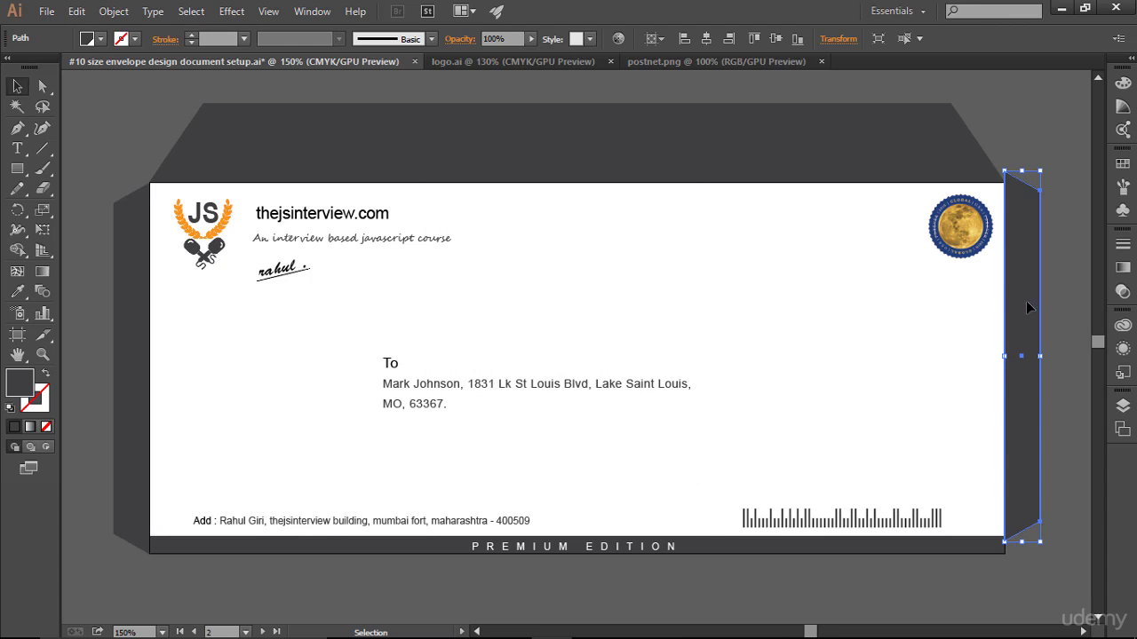
Nudge the right flap down into line and zoom out to view the whole envelope.
{"action": "key", "text": "Down"}
{"action": "key", "text": "Down"}
{"action": "key", "text": "Down"}
{"action": "key", "text": "Down"}
{"action": "key", "text": "Down"}
{"action": "key", "text": "Down"}
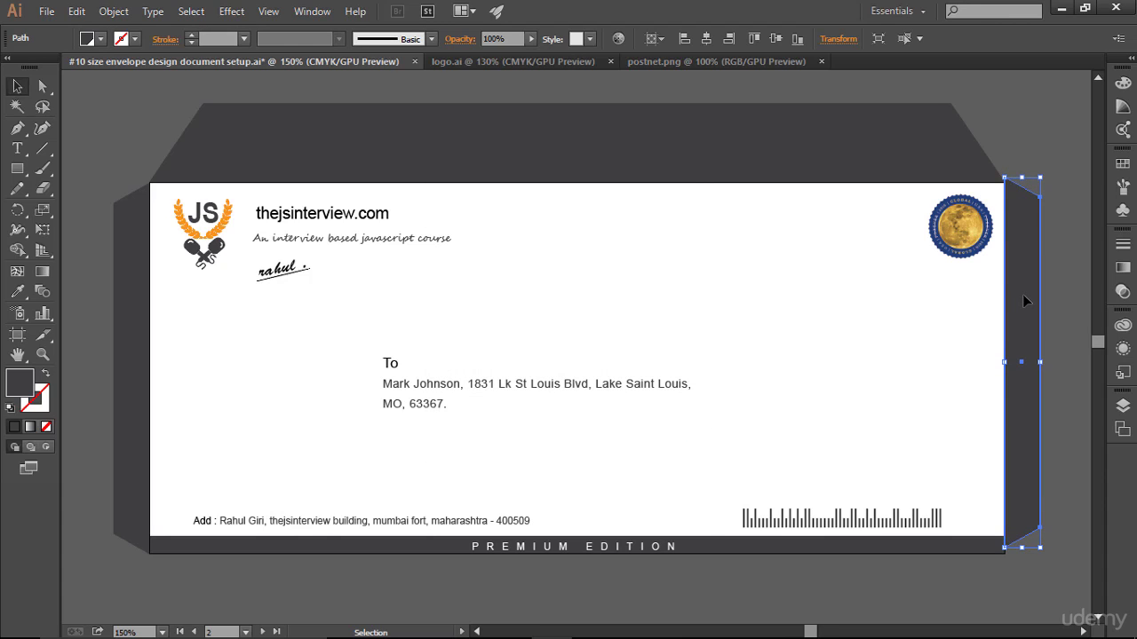
{"action": "key", "text": "Down"}
{"action": "key", "text": "Down"}
{"action": "left_click", "coordinate": [1052, 228]}
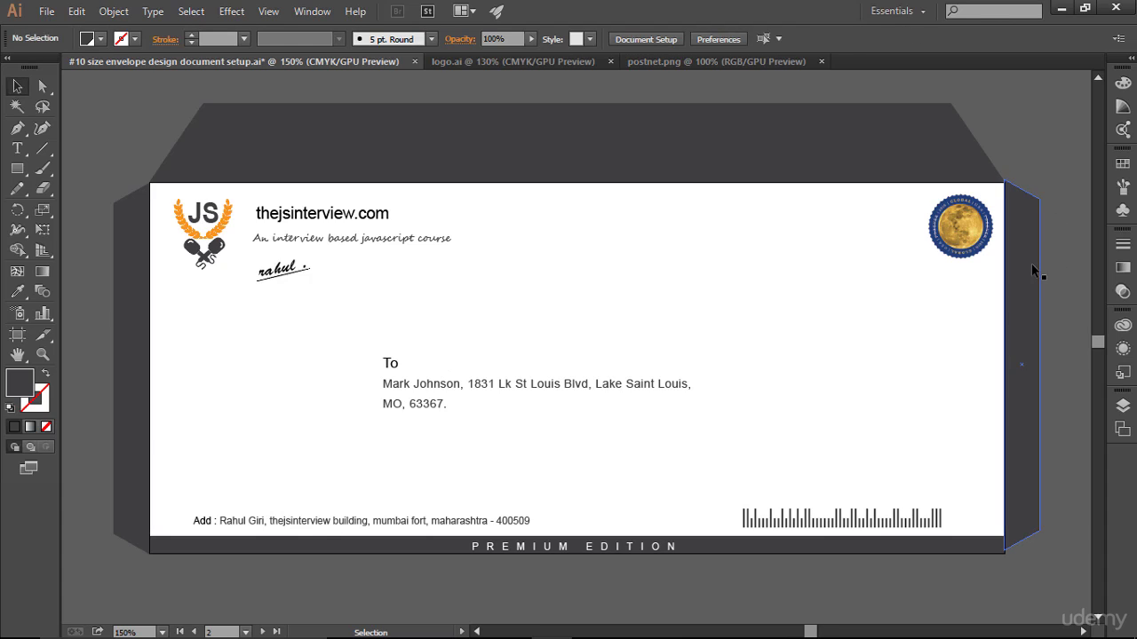
{"action": "left_click", "coordinate": [1031, 263]}
{"action": "left_click", "coordinate": [1034, 169]}
{"action": "left_click", "coordinate": [1034, 217]}
{"action": "left_click", "coordinate": [1032, 144]}
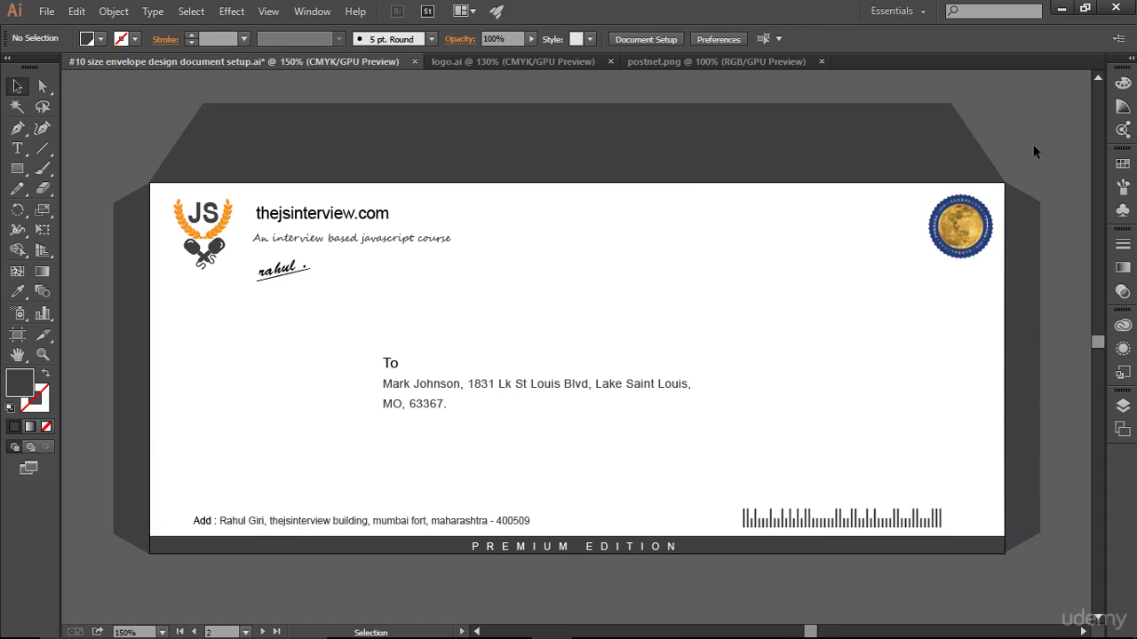
{"action": "key", "text": "ctrl+minus"}
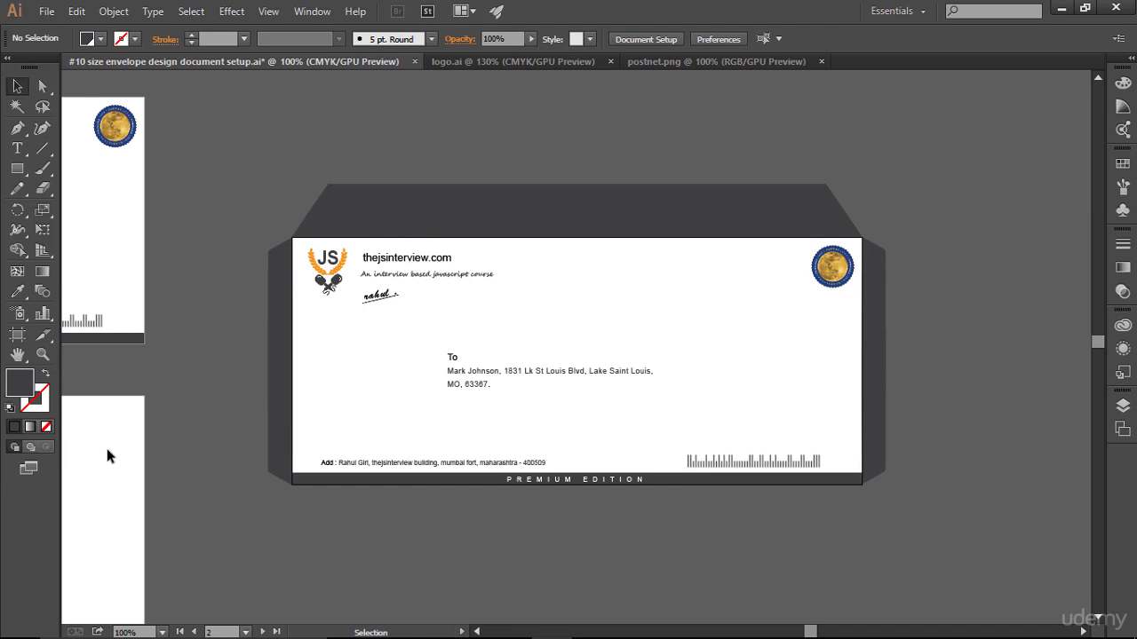
Draw a rectangle below the envelope and size it 8.5 in by 2 in.
{"action": "scroll", "coordinate": [485, 536], "scroll_direction": "down", "scroll_amount": 2}
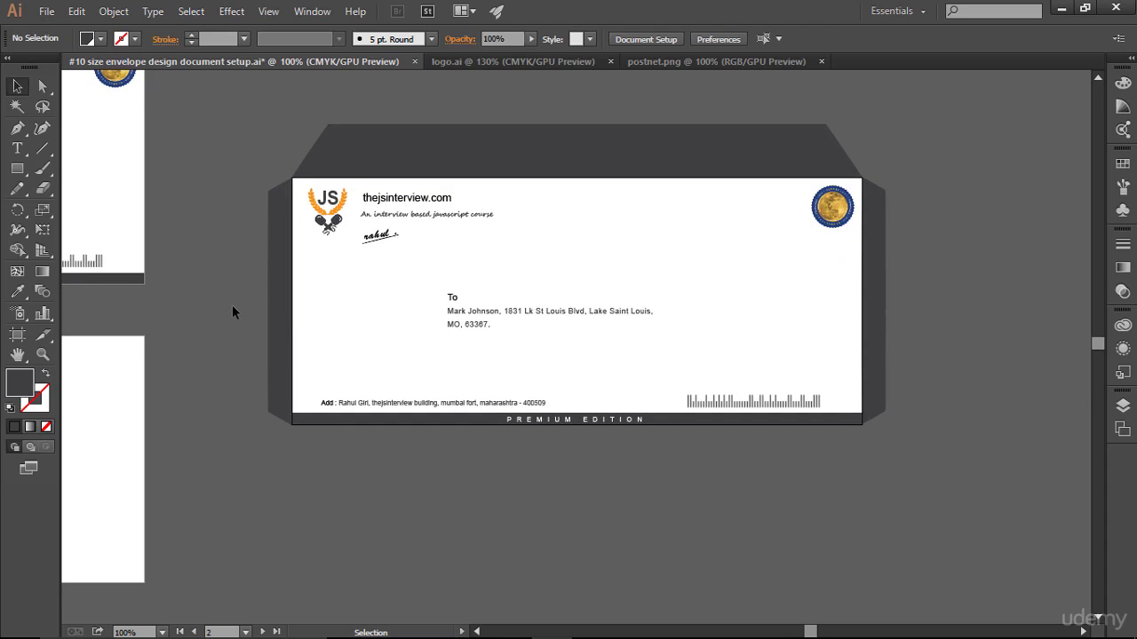
{"action": "left_click", "coordinate": [18, 174]}
{"action": "left_click", "coordinate": [100, 168]}
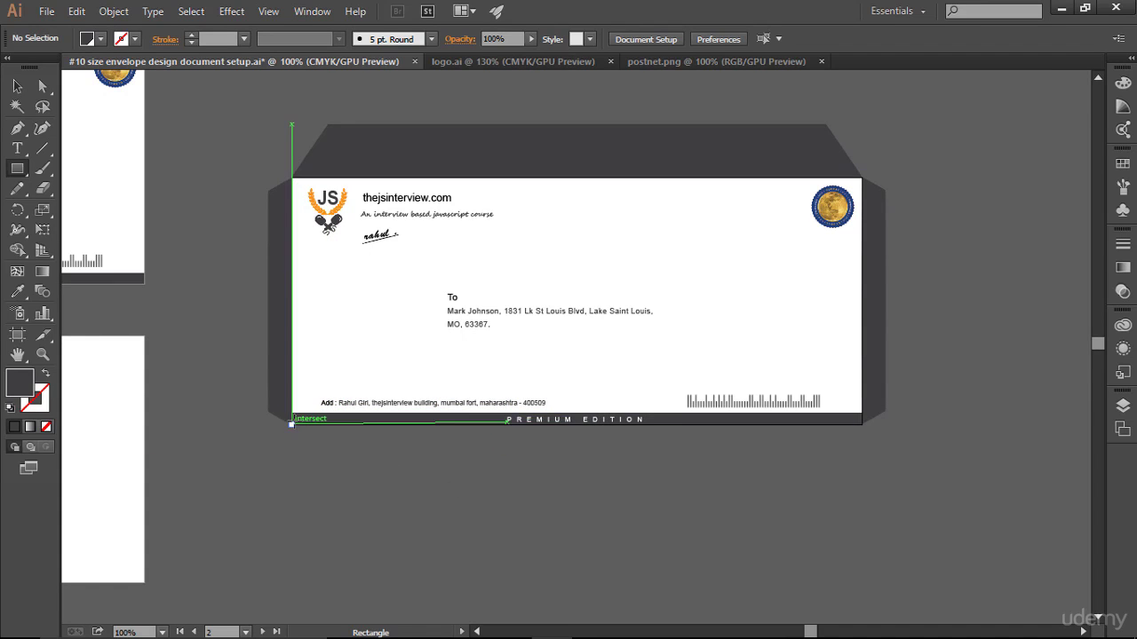
{"action": "left_click_drag", "start_coordinate": [292, 425], "coordinate": [863, 513]}
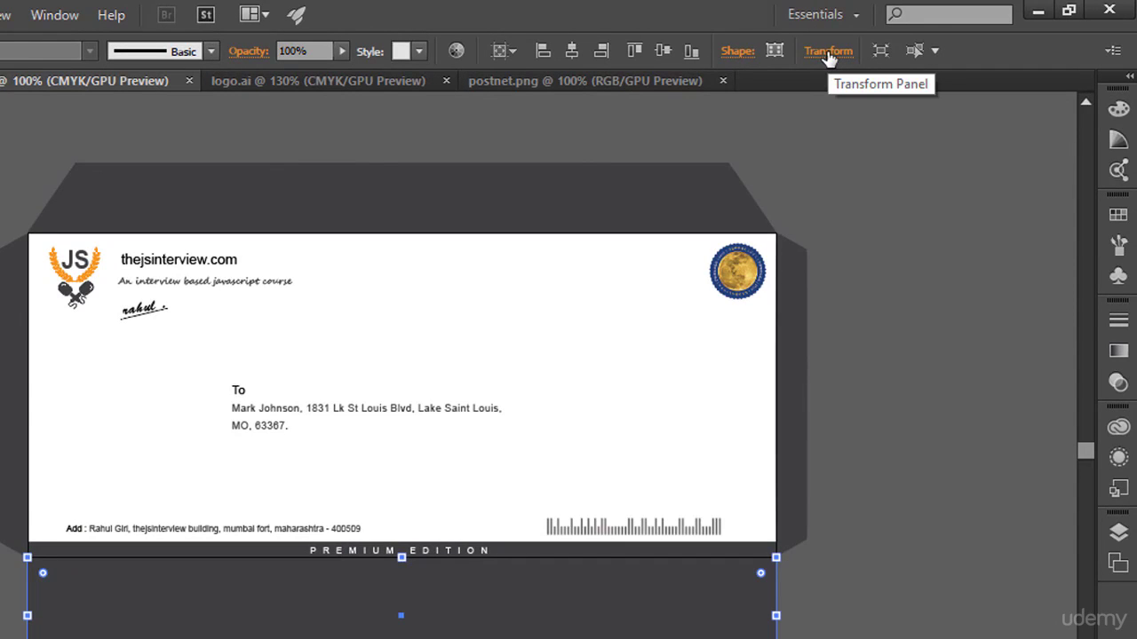
{"action": "left_click", "coordinate": [827, 56]}
{"action": "left_click", "coordinate": [747, 89]}
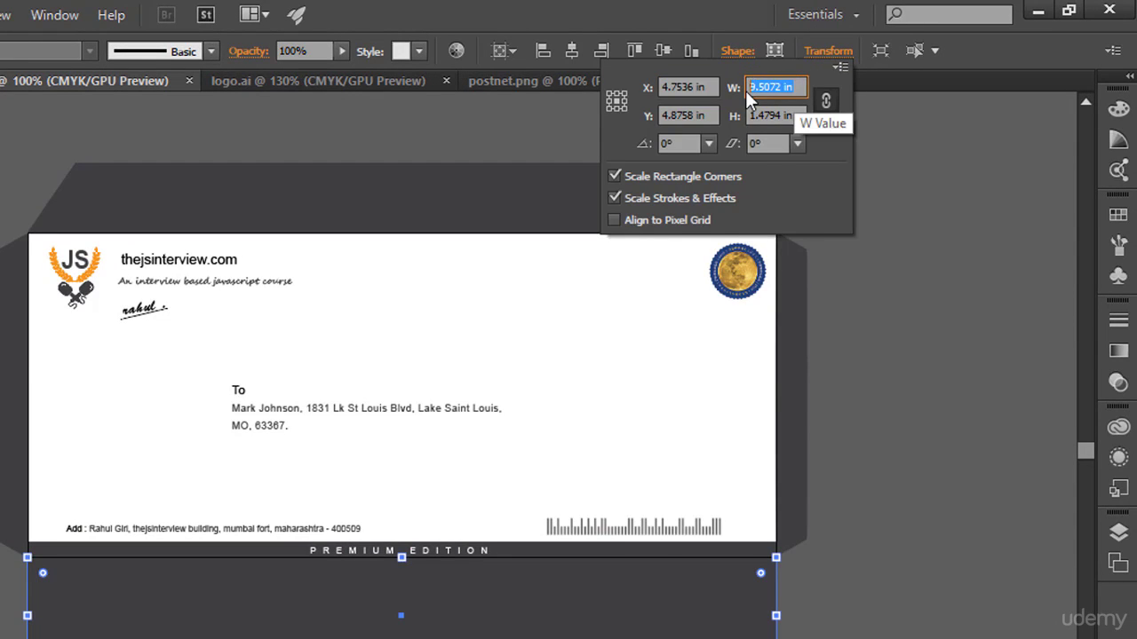
{"action": "type", "text": "8.5"}
{"action": "key", "text": "Return"}
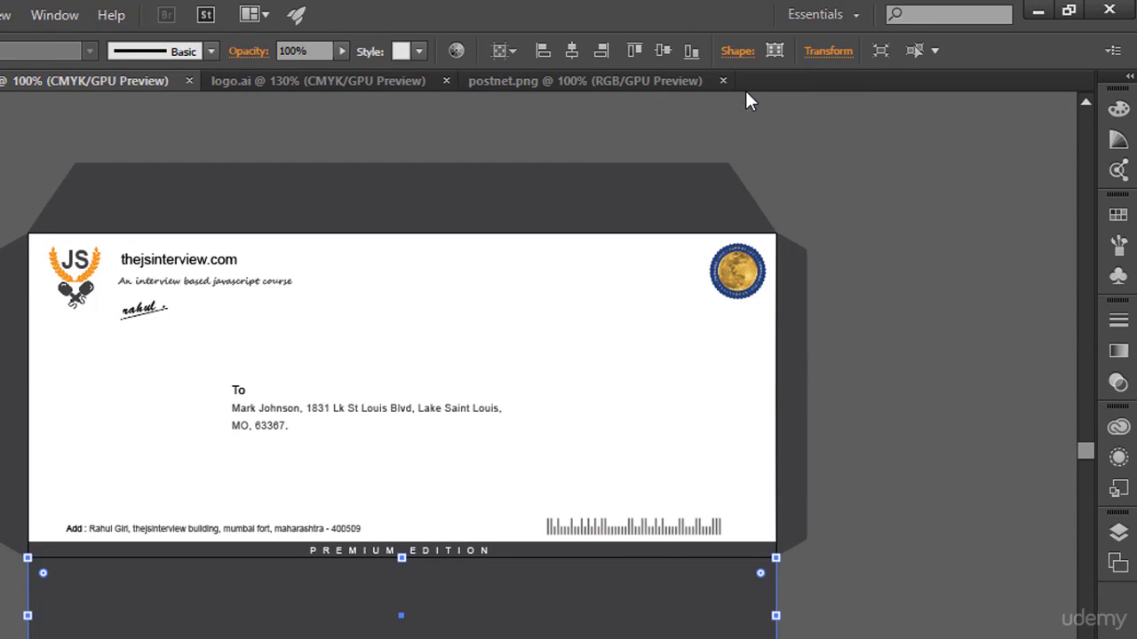
{"action": "left_click", "coordinate": [815, 53]}
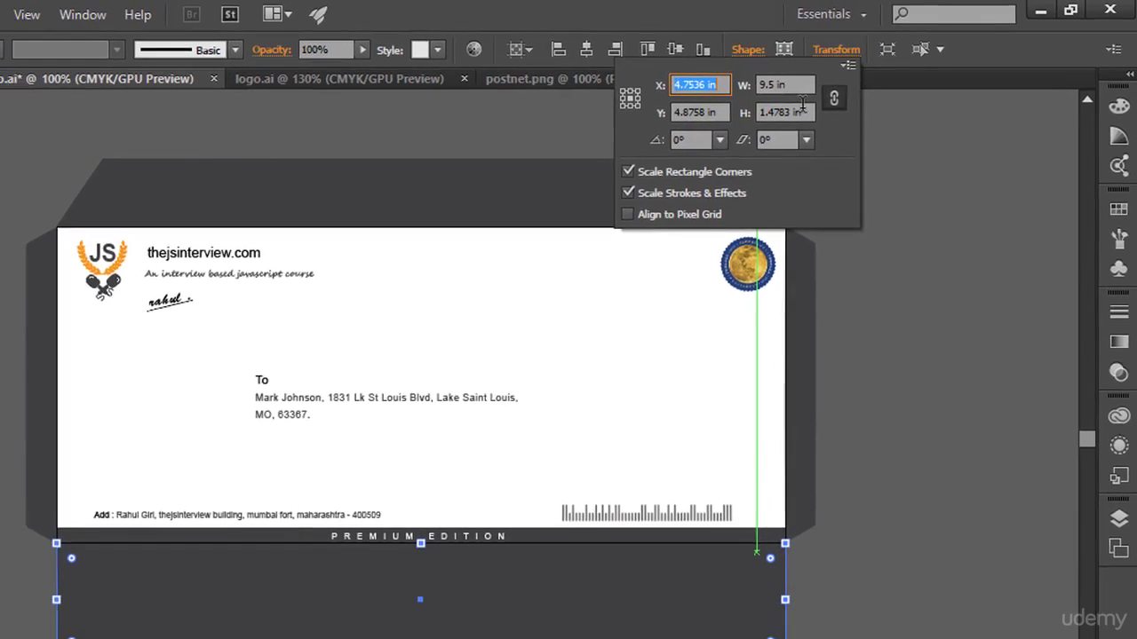
{"action": "left_click", "coordinate": [777, 115]}
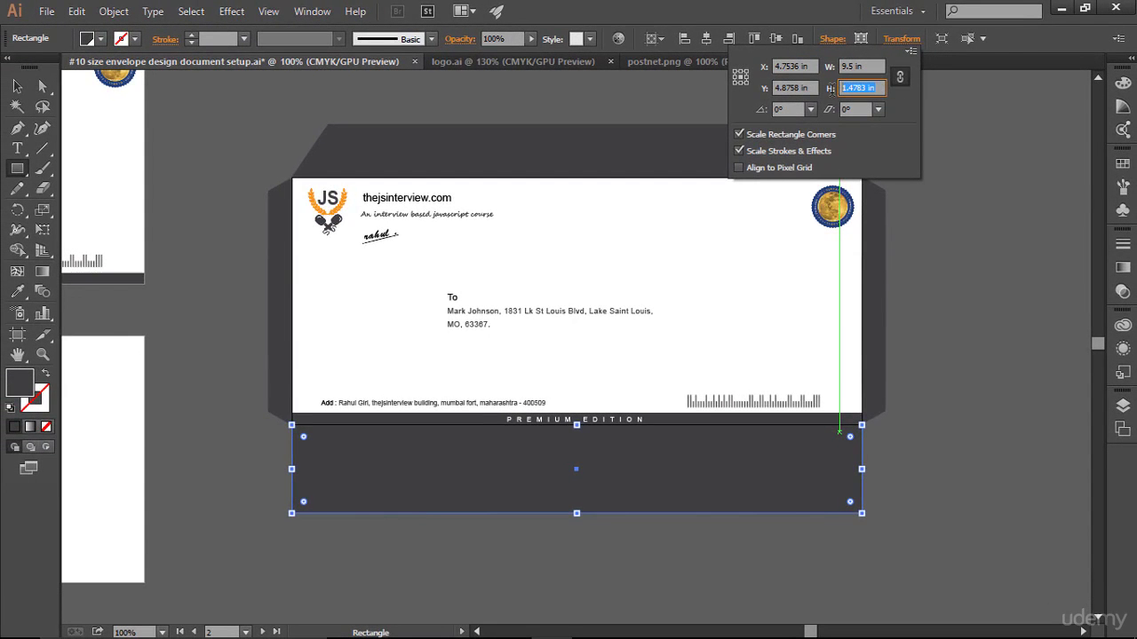
{"action": "type", "text": "2"}
{"action": "key", "text": "Return"}
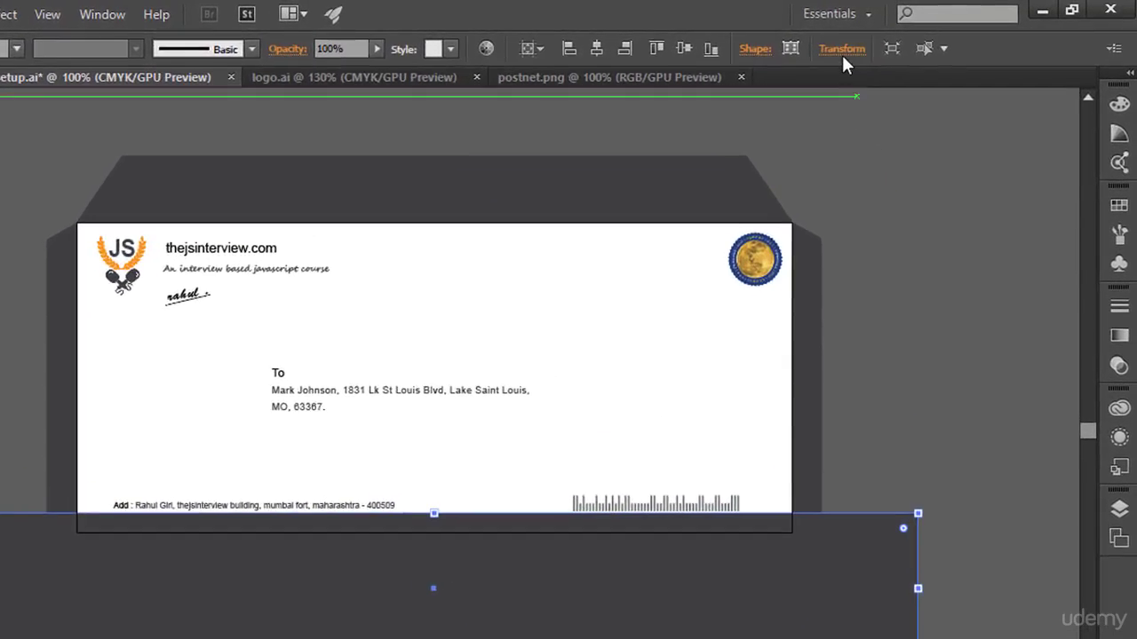
Unlink the proportions and widen the rectangle to 9.5 in to match the envelope.
{"action": "left_click", "coordinate": [899, 41]}
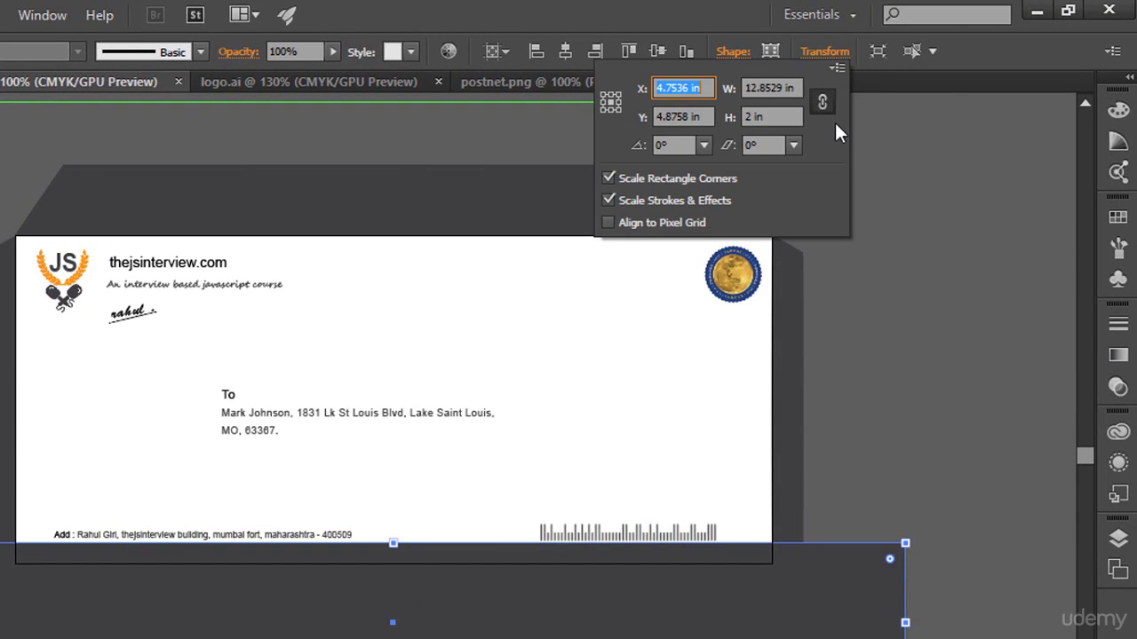
{"action": "left_click", "coordinate": [820, 101]}
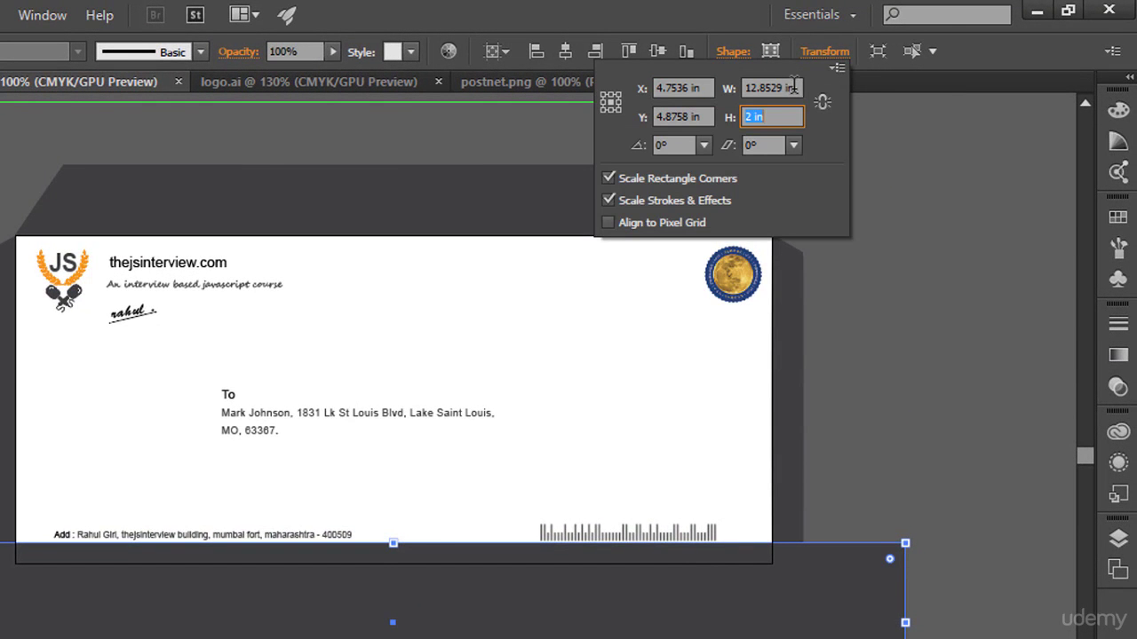
{"action": "left_click_drag", "start_coordinate": [793, 86], "coordinate": [739, 92]}
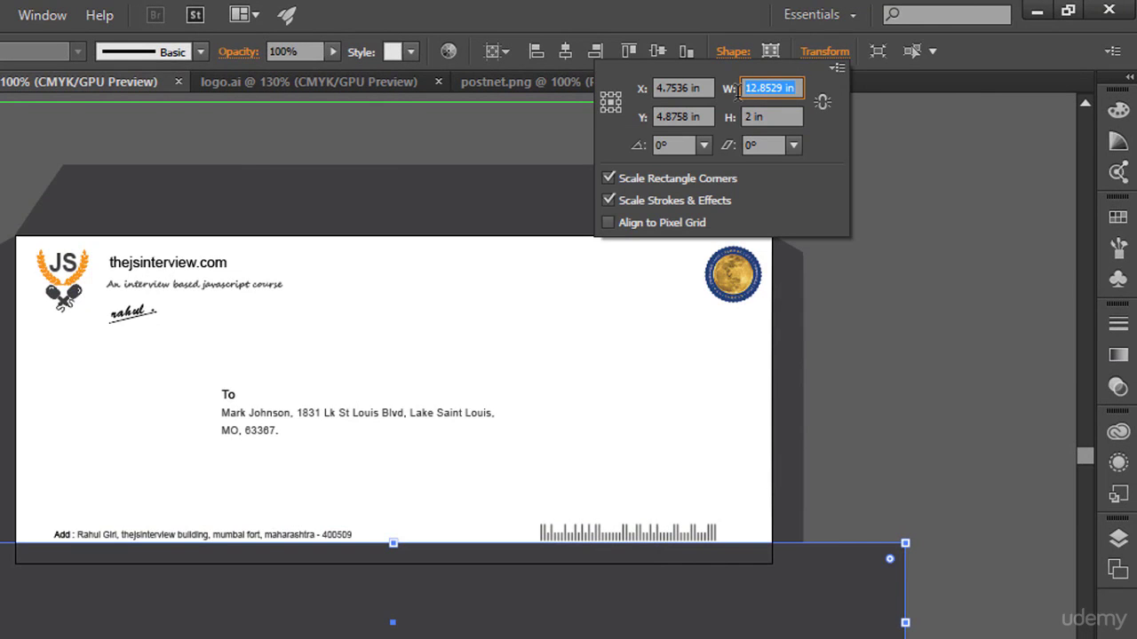
{"action": "type", "text": "9.5"}
{"action": "key", "text": "Return"}
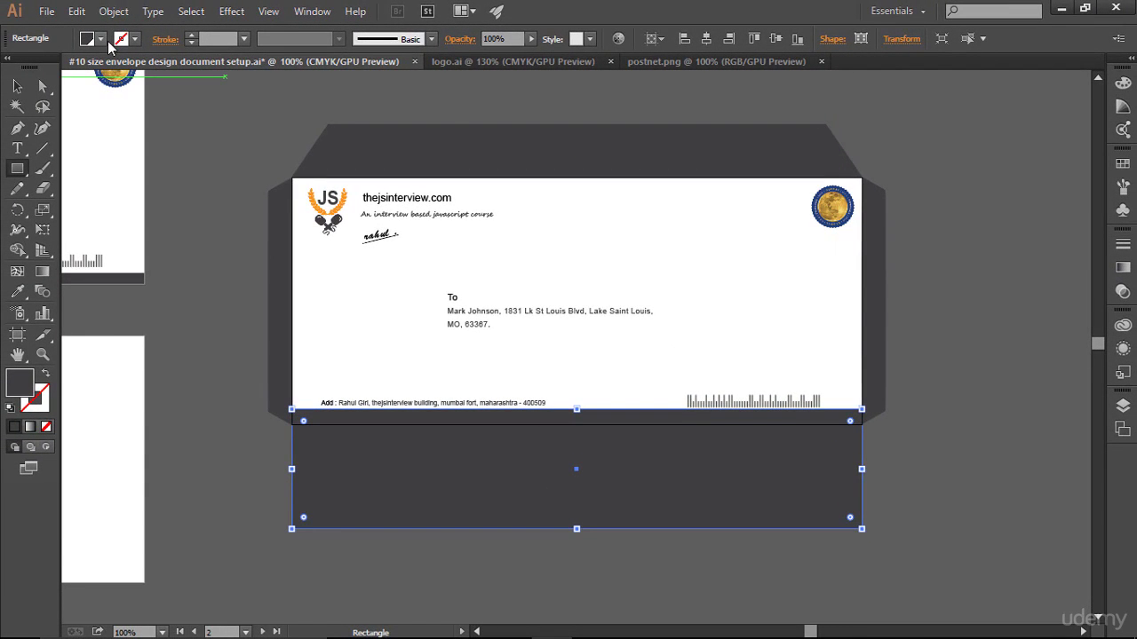
Fill the rectangle white and move it flush beneath the envelope.
{"action": "left_click", "coordinate": [101, 38]}
{"action": "left_click", "coordinate": [35, 66]}
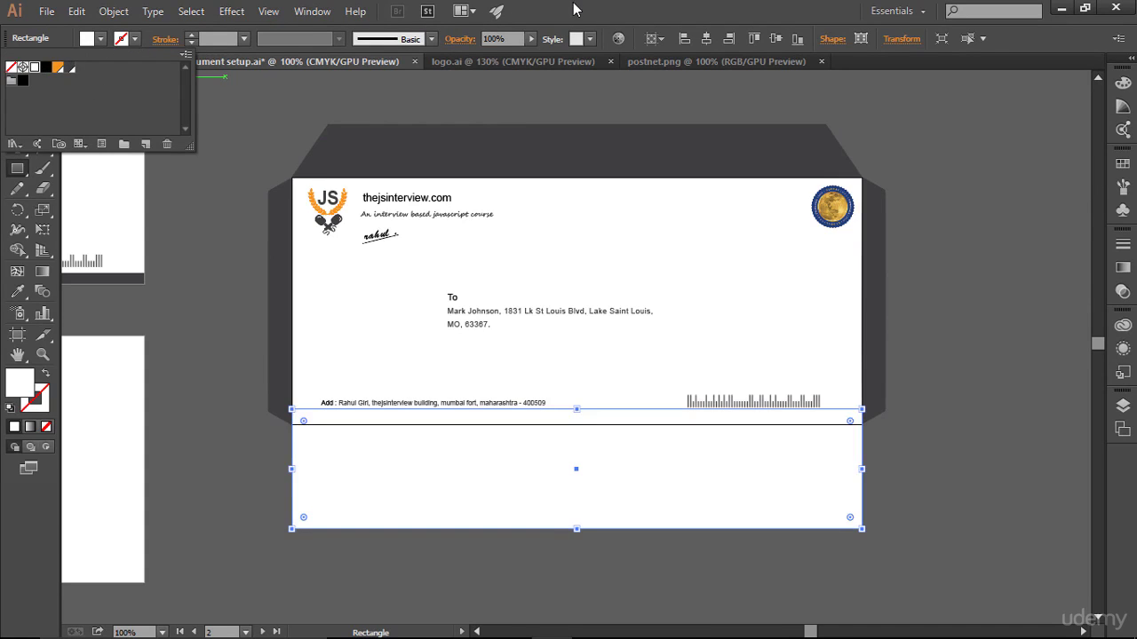
{"action": "left_click", "coordinate": [573, 10]}
{"action": "left_click", "coordinate": [17, 86]}
{"action": "left_click_drag", "start_coordinate": [664, 482], "coordinate": [664, 495]}
{"action": "left_click", "coordinate": [993, 471]}
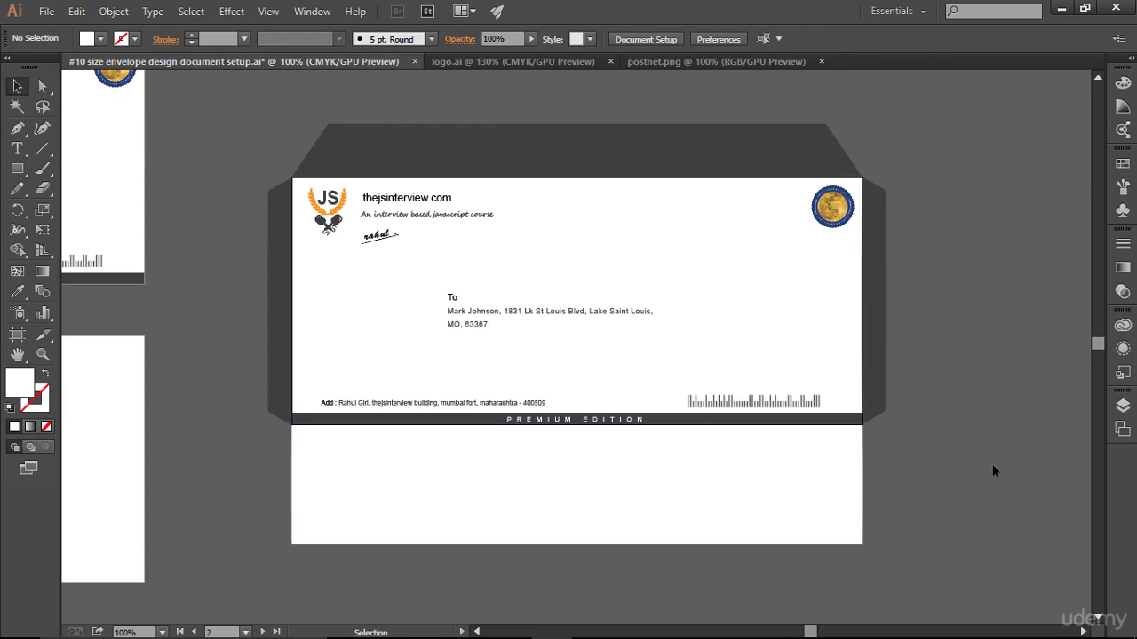
{"action": "left_click", "coordinate": [44, 229]}
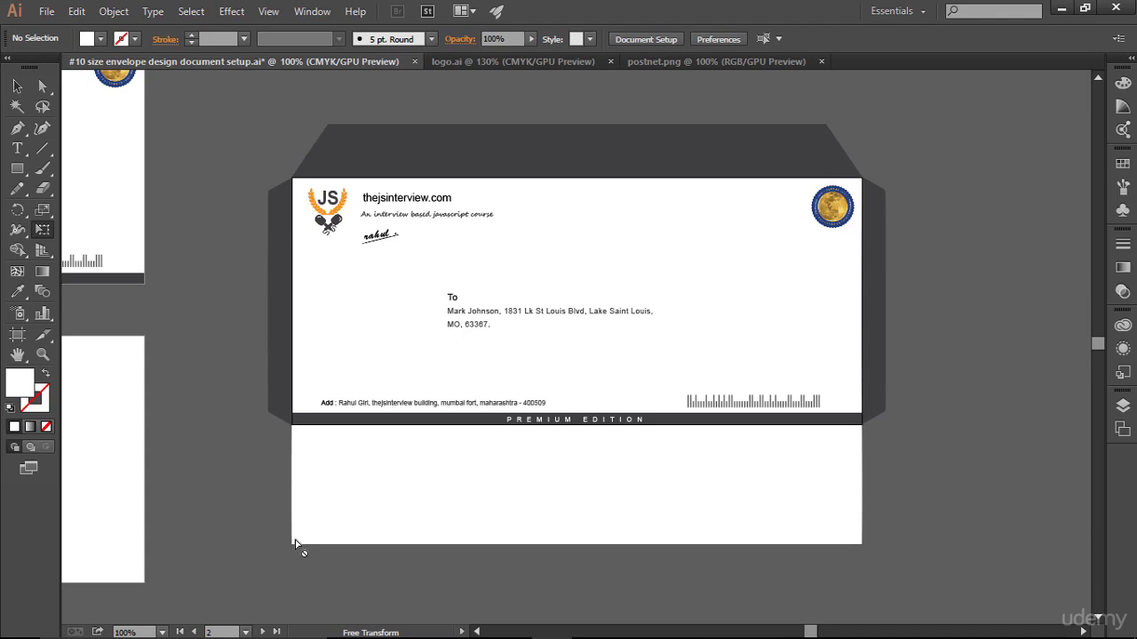
{"action": "left_click", "coordinate": [17, 87]}
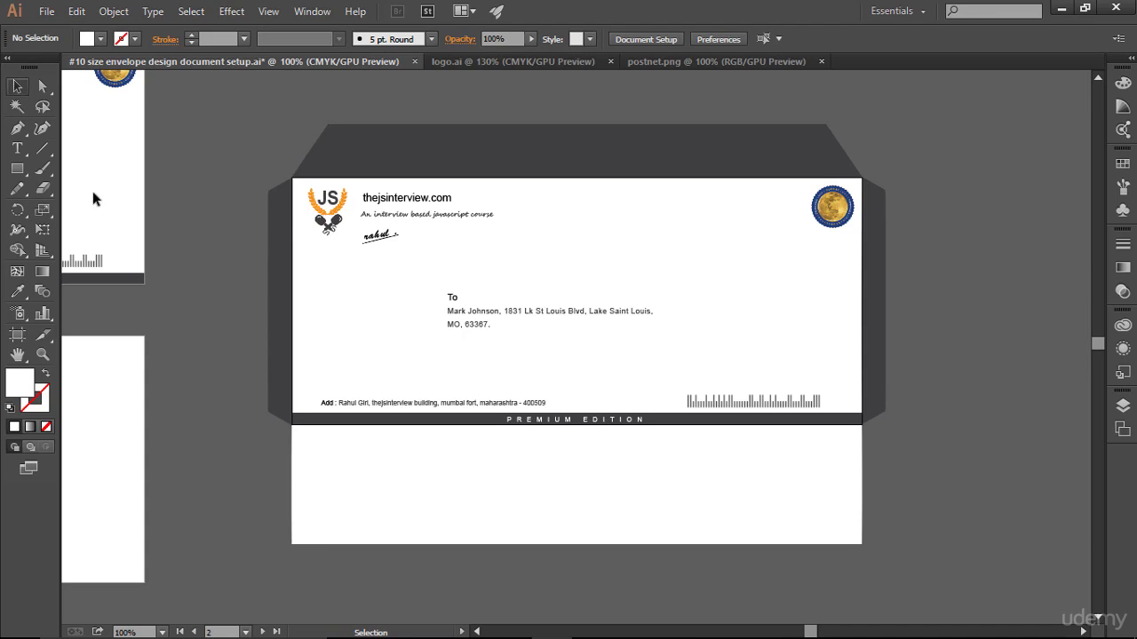
Perspective-distort the white rectangle, pulling its bottom corners inward into a trapezoid.
{"action": "left_click", "coordinate": [380, 466]}
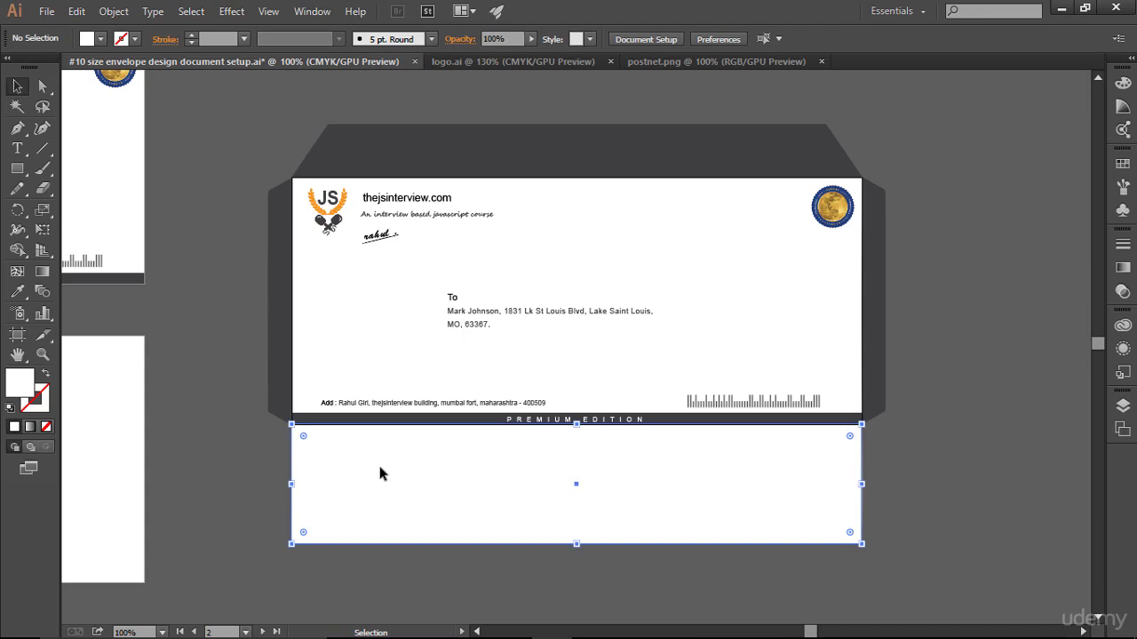
{"action": "left_click", "coordinate": [42, 229]}
{"action": "left_click", "coordinate": [89, 250]}
{"action": "left_click_drag", "start_coordinate": [292, 543], "coordinate": [425, 487]}
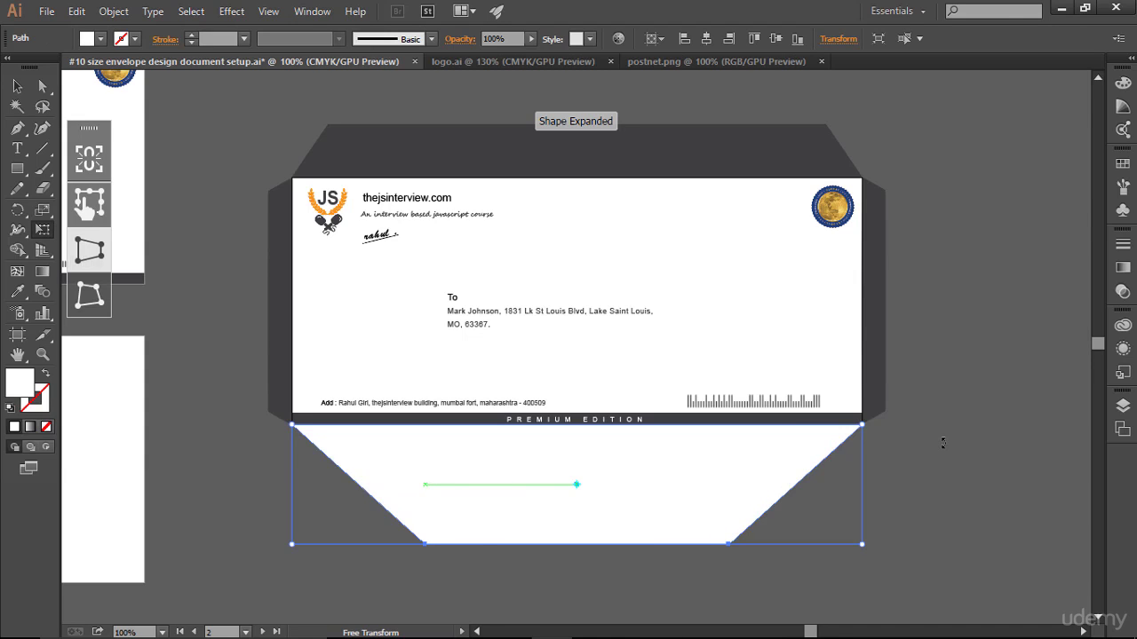
{"action": "key", "text": "v"}
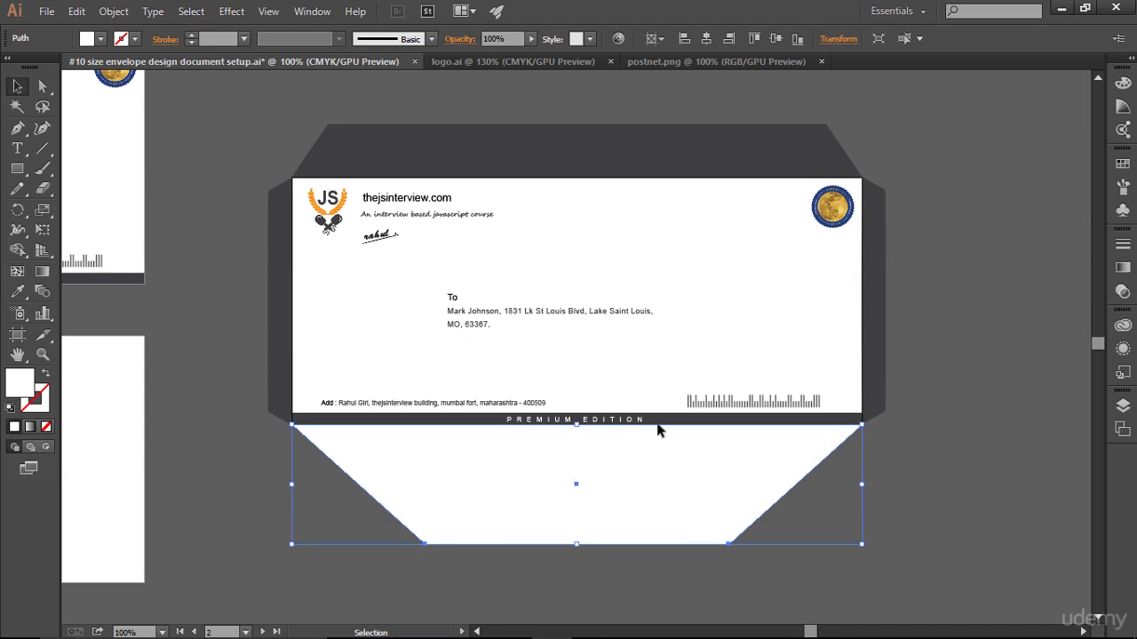
{"action": "left_click", "coordinate": [931, 486]}
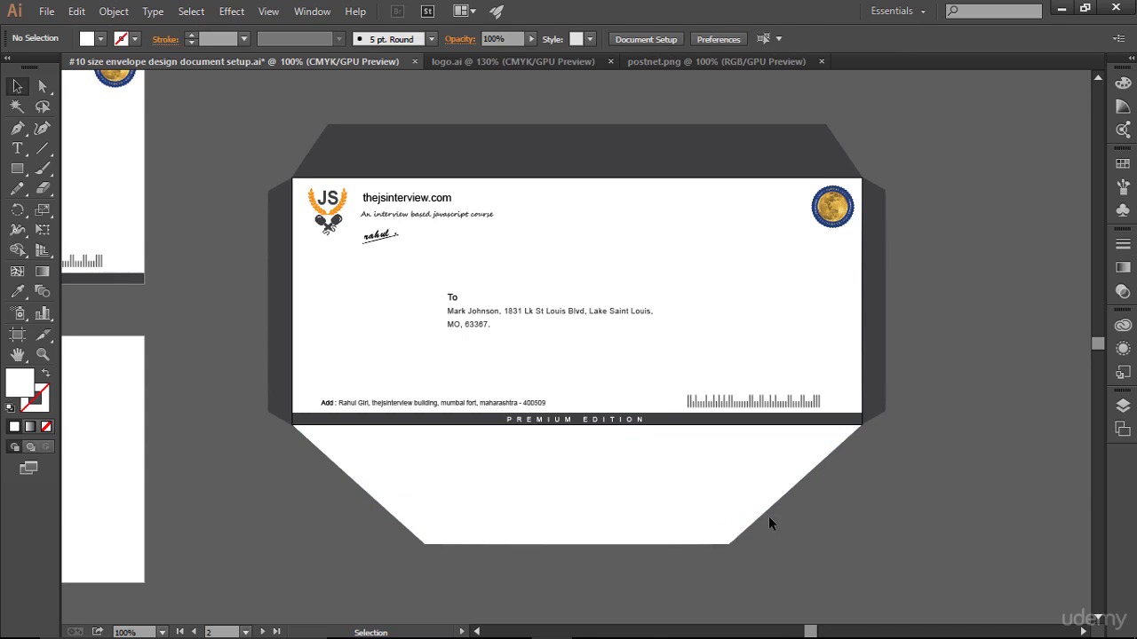
Set the trapezoid's height to 1 in and nudge it up against the envelope's bottom edge.
{"action": "left_click", "coordinate": [733, 482]}
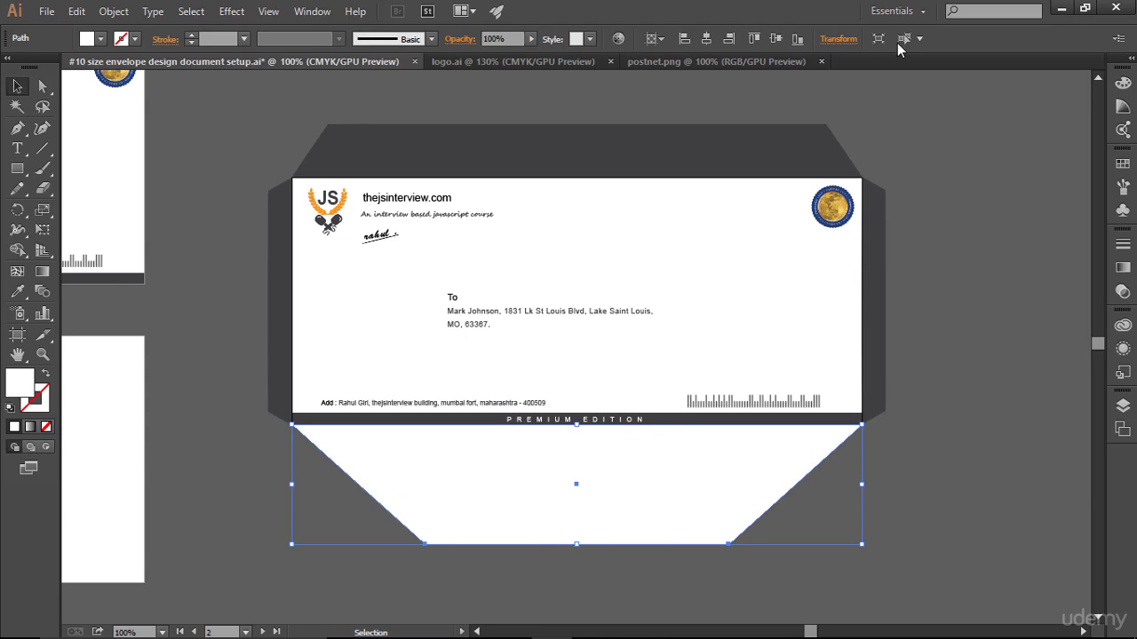
{"action": "left_click", "coordinate": [844, 40]}
{"action": "left_click", "coordinate": [775, 89]}
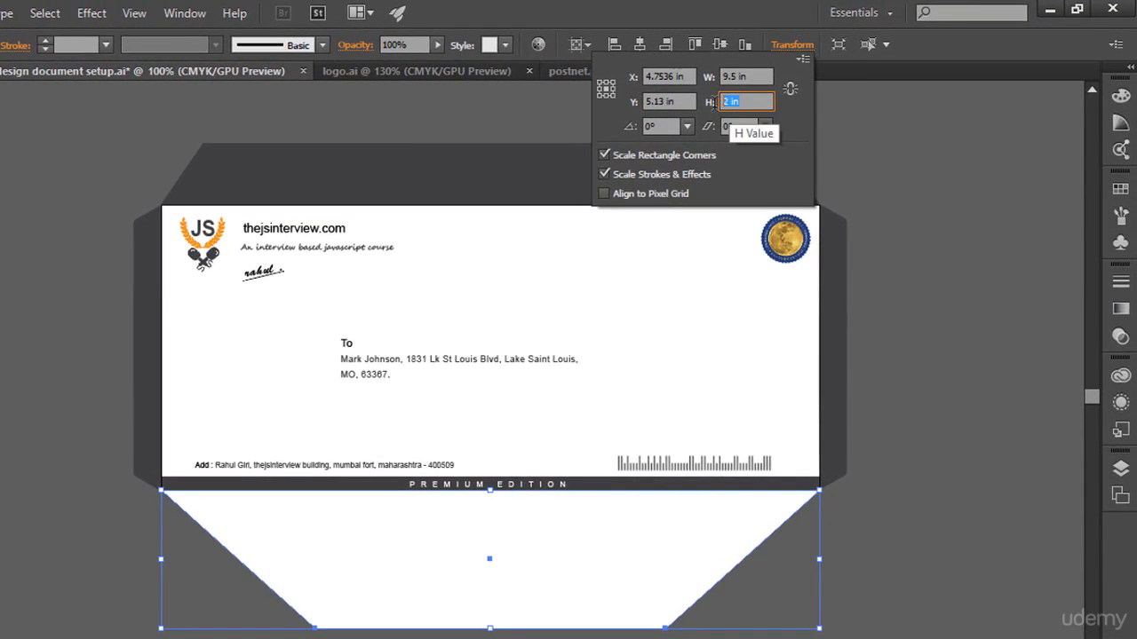
{"action": "type", "text": "1"}
{"action": "key", "text": "Return"}
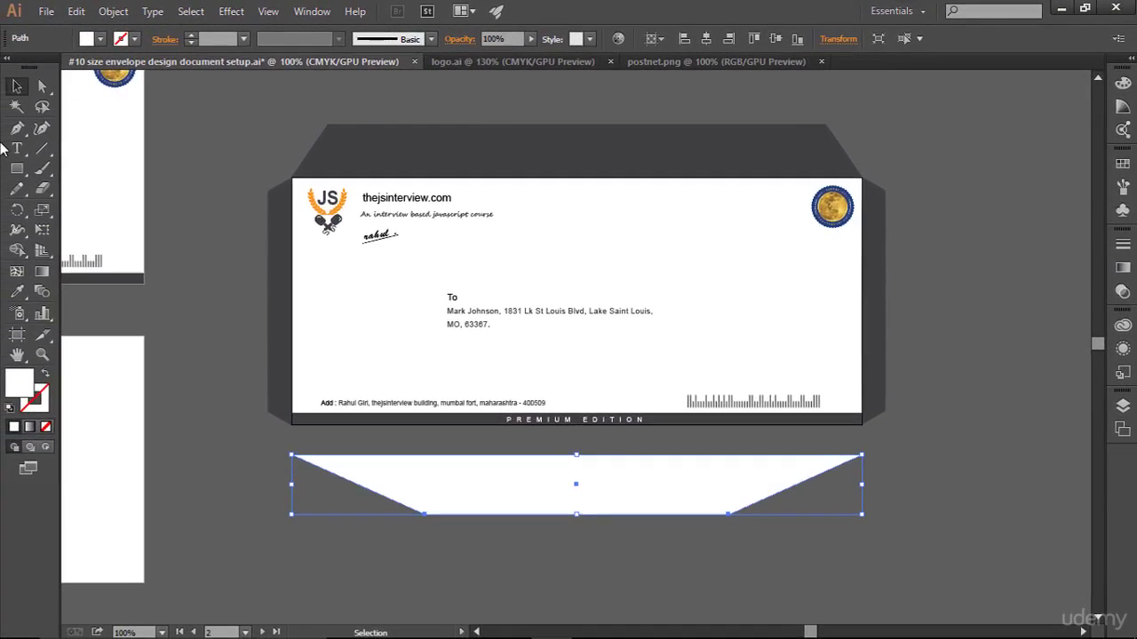
{"action": "key", "text": "Up"}
{"action": "key", "text": "Up"}
{"action": "key", "text": "Up"}
{"action": "key", "text": "Up"}
{"action": "key", "text": "Up"}
{"action": "key", "text": "Up"}
{"action": "key", "text": "Up"}
{"action": "key", "text": "Up"}
{"action": "key", "text": "Up"}
{"action": "key", "text": "Up"}
{"action": "key", "text": "Up"}
{"action": "key", "text": "Up"}
{"action": "key", "text": "Up"}
{"action": "key", "text": "Up"}
{"action": "key", "text": "Up"}
{"action": "key", "text": "Up"}
{"action": "key", "text": "Up"}
{"action": "key", "text": "Up"}
{"action": "key", "text": "Up"}
{"action": "key", "text": "Up"}
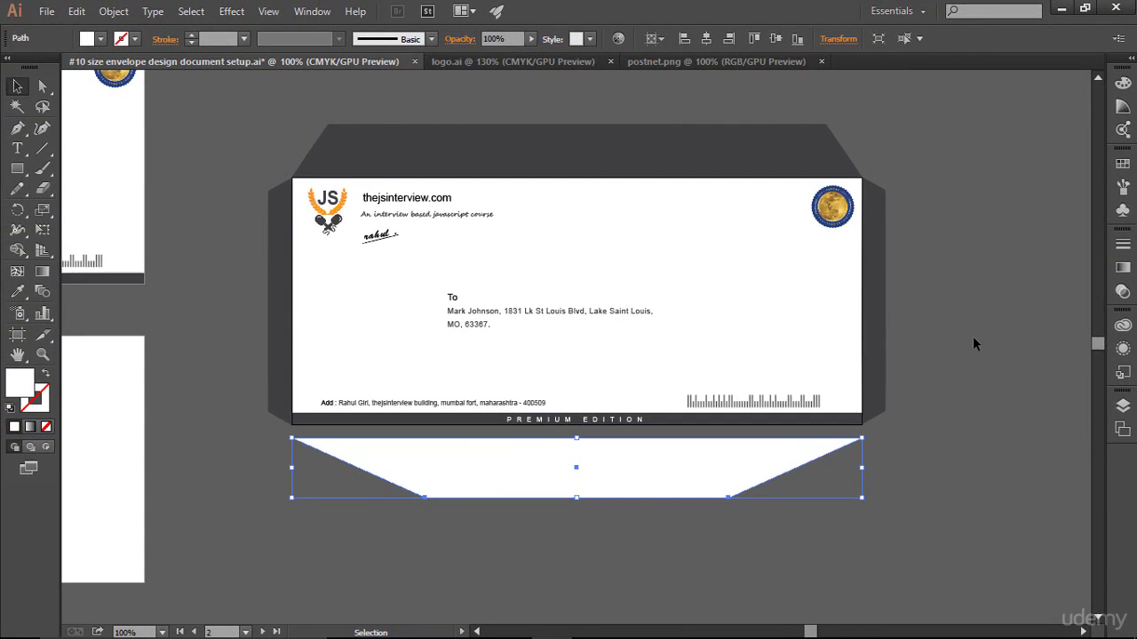
{"action": "key", "text": "Up"}
{"action": "key", "text": "Up"}
{"action": "key", "text": "Up"}
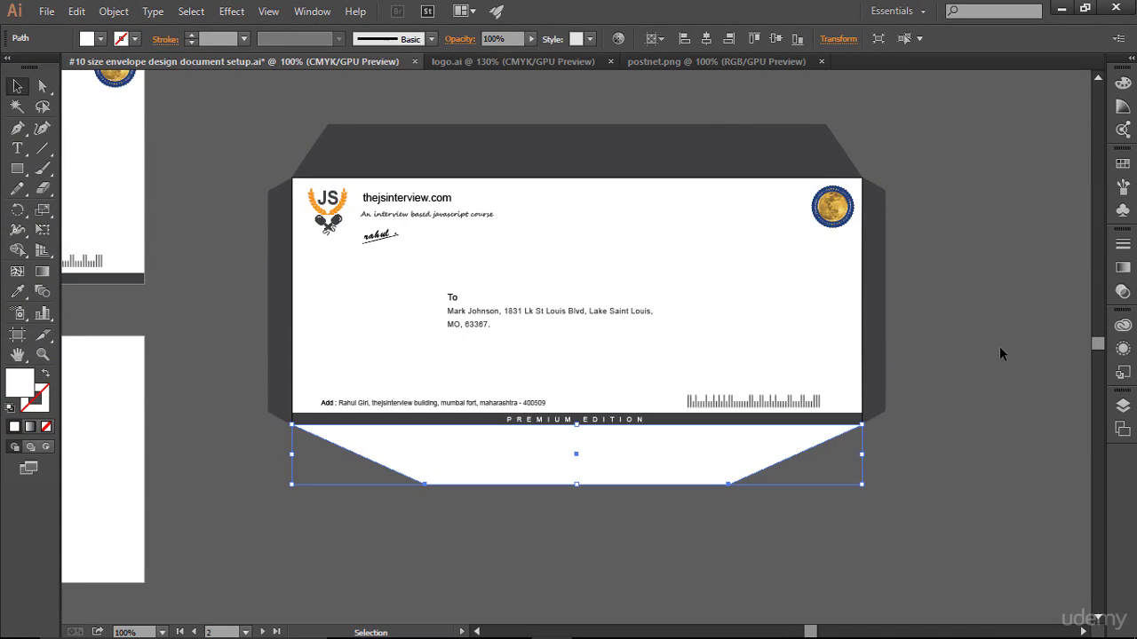
{"action": "left_click", "coordinate": [1000, 348]}
{"action": "left_click", "coordinate": [789, 442]}
{"action": "left_click", "coordinate": [952, 398]}
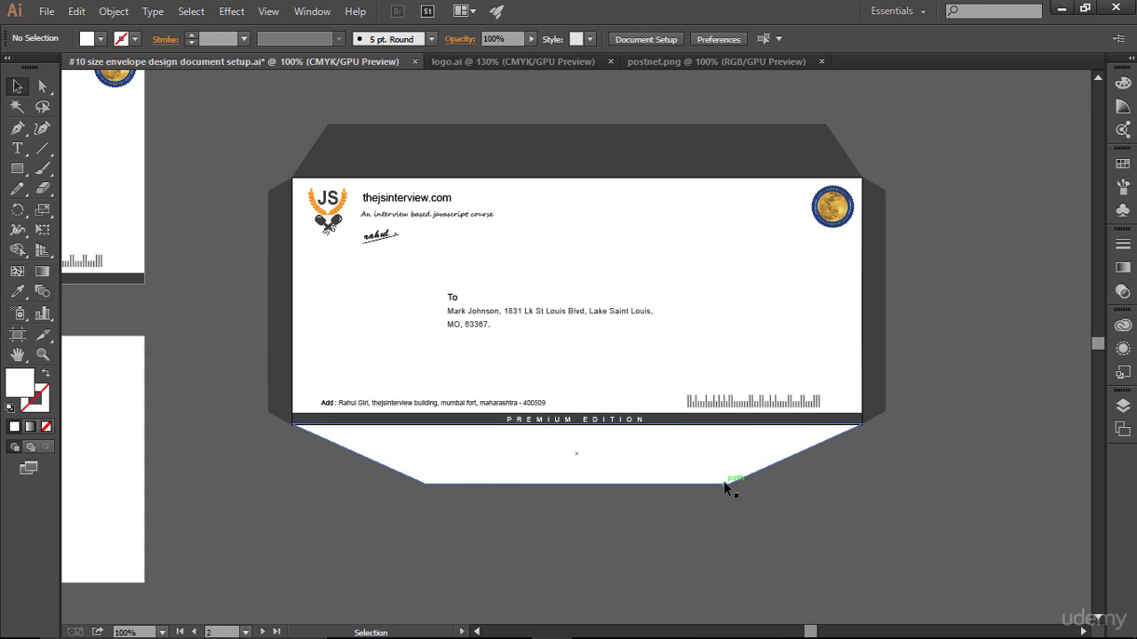
{"action": "scroll", "coordinate": [725, 487], "scroll_direction": "down", "scroll_amount": 1}
{"action": "scroll", "coordinate": [723, 486], "scroll_direction": "up", "scroll_amount": 3}
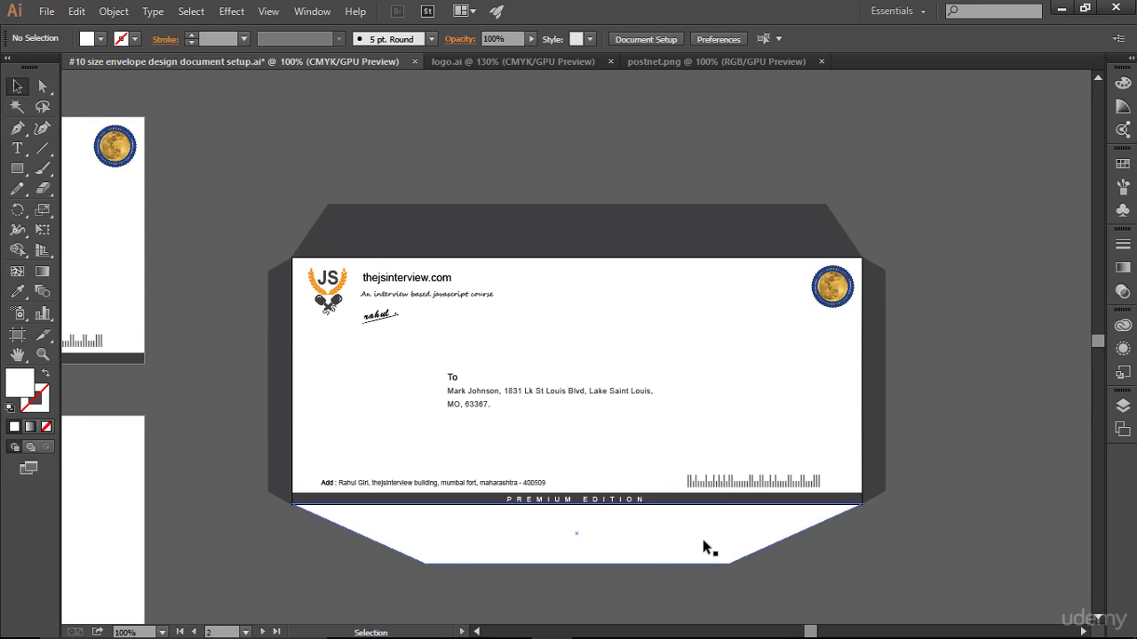
Pan to the blank Artboard 3, make it active and fit it in the window.
{"action": "left_click", "coordinate": [702, 539]}
{"action": "left_click", "coordinate": [921, 375]}
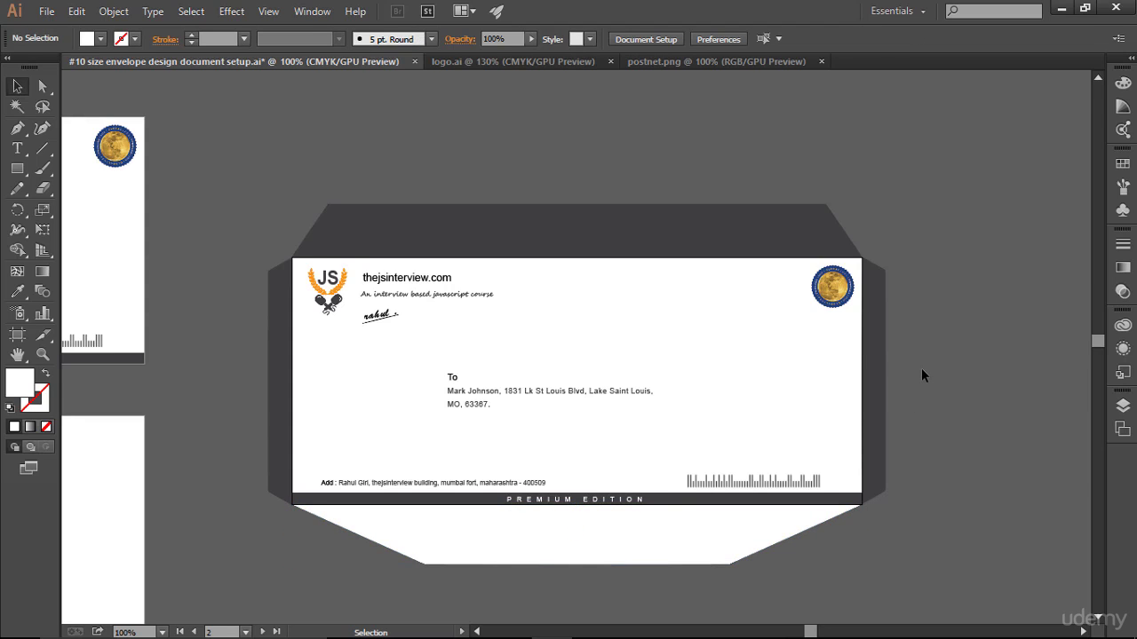
{"action": "scroll", "coordinate": [921, 375], "scroll_direction": "up", "scroll_amount": 4}
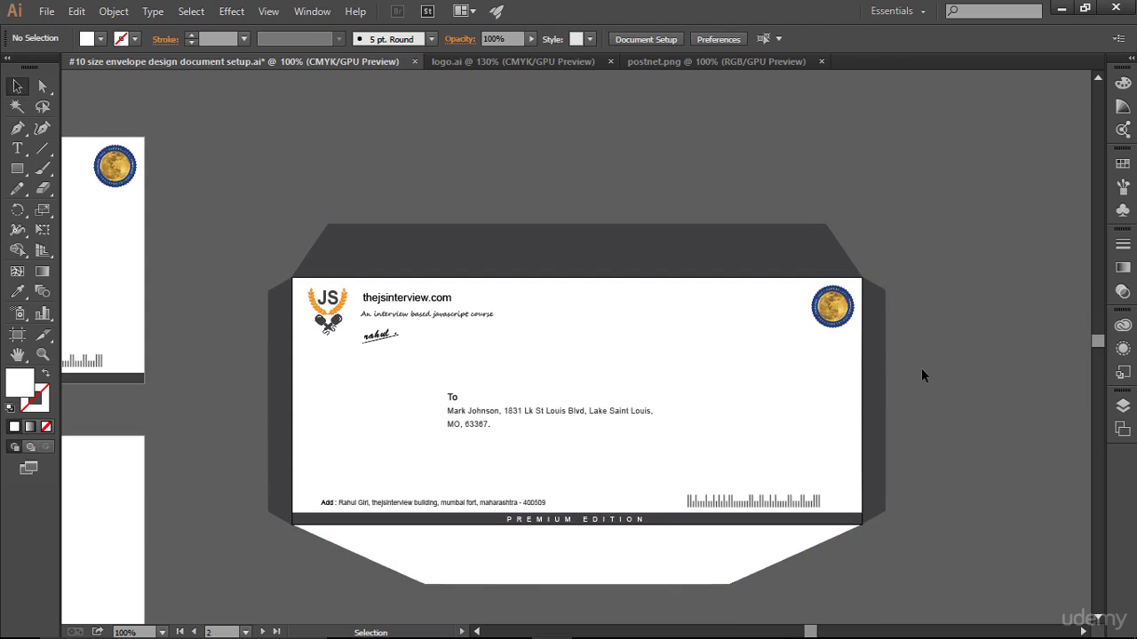
{"action": "scroll", "coordinate": [921, 375], "scroll_direction": "down", "scroll_amount": 4}
{"action": "key", "text": "space"}
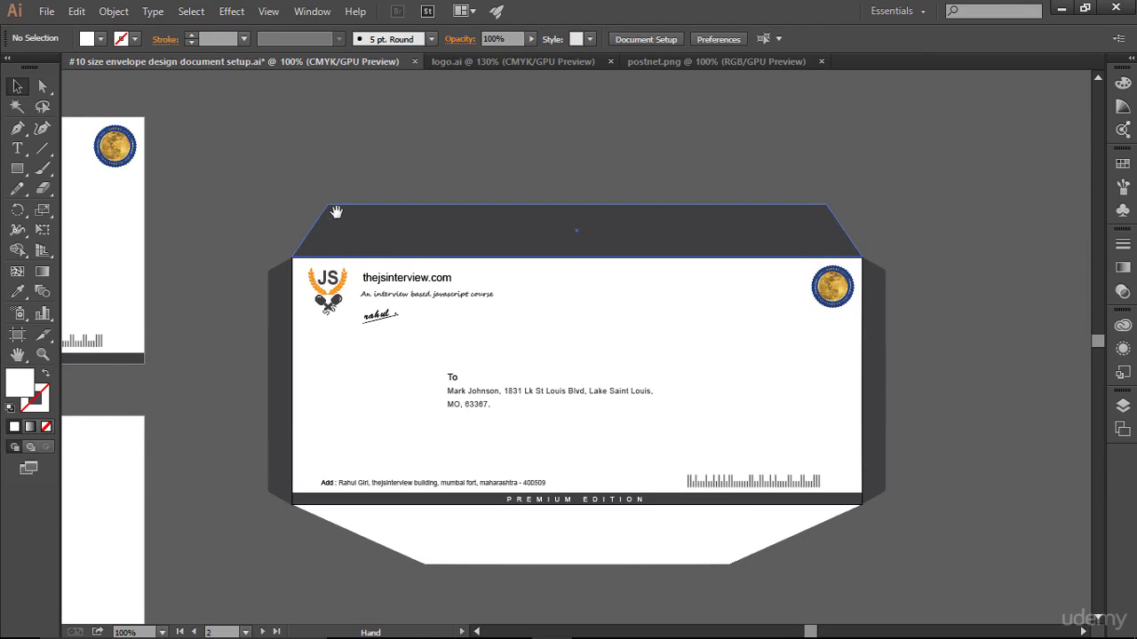
{"action": "left_click_drag", "start_coordinate": [296, 185], "coordinate": [596, 203]}
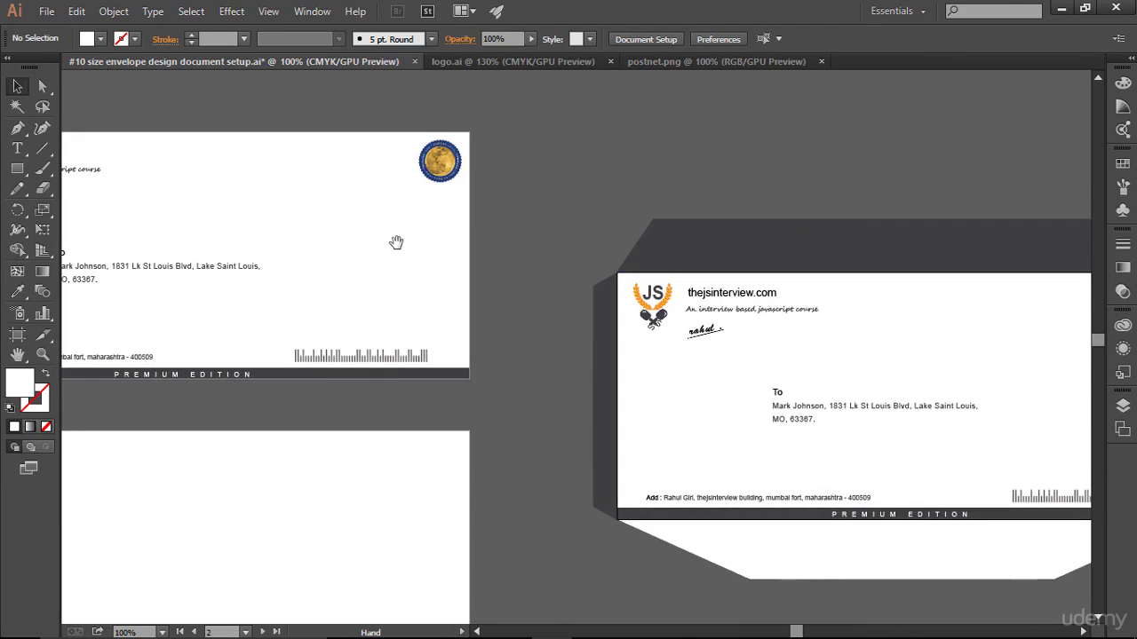
{"action": "key", "text": "space"}
{"action": "left_click_drag", "start_coordinate": [574, 150], "coordinate": [754, 142]}
{"action": "scroll", "coordinate": [756, 361], "scroll_direction": "down", "scroll_amount": 4}
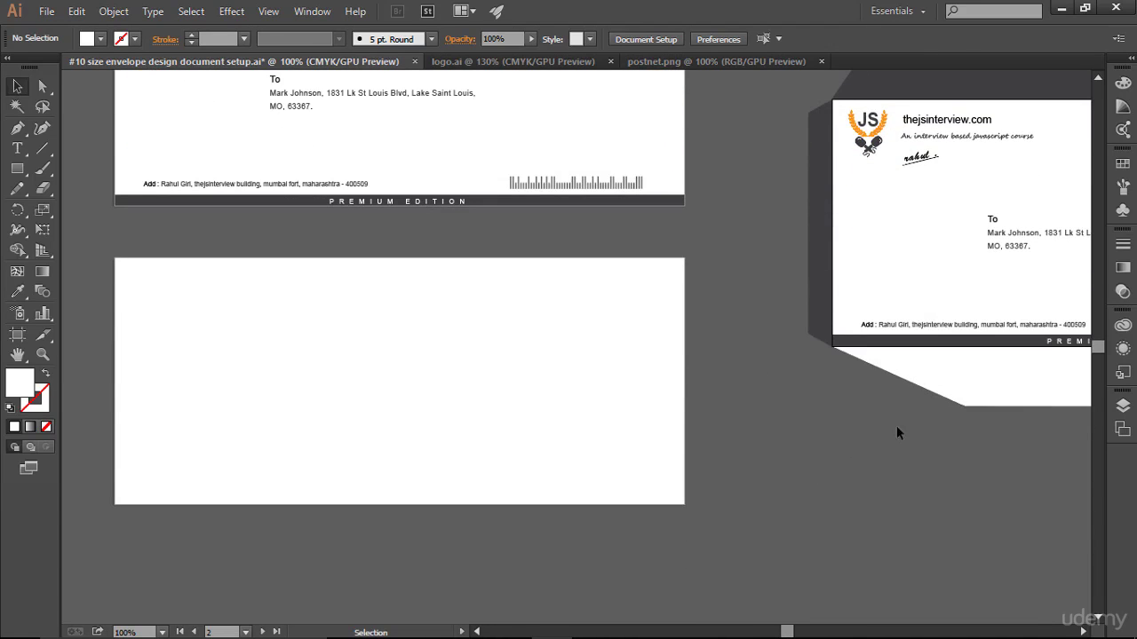
{"action": "scroll", "coordinate": [688, 438], "scroll_direction": "up", "scroll_amount": 1}
{"action": "scroll", "coordinate": [696, 441], "scroll_direction": "up", "scroll_amount": 2}
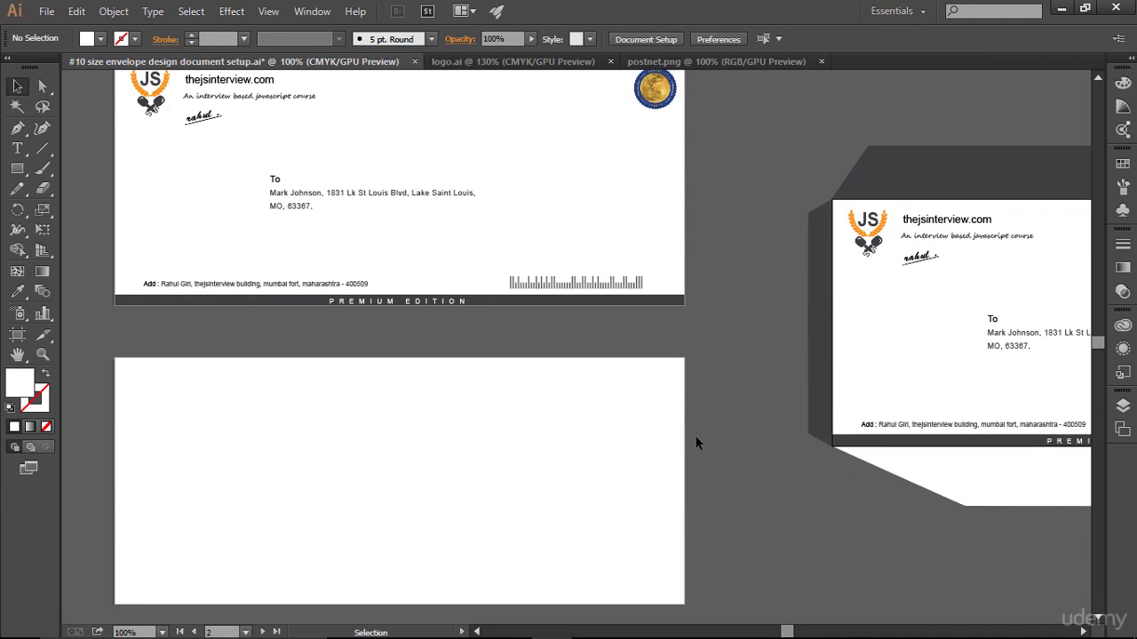
{"action": "key", "text": "space"}
{"action": "left_click_drag", "start_coordinate": [764, 358], "coordinate": [784, 250]}
{"action": "left_click", "coordinate": [603, 362]}
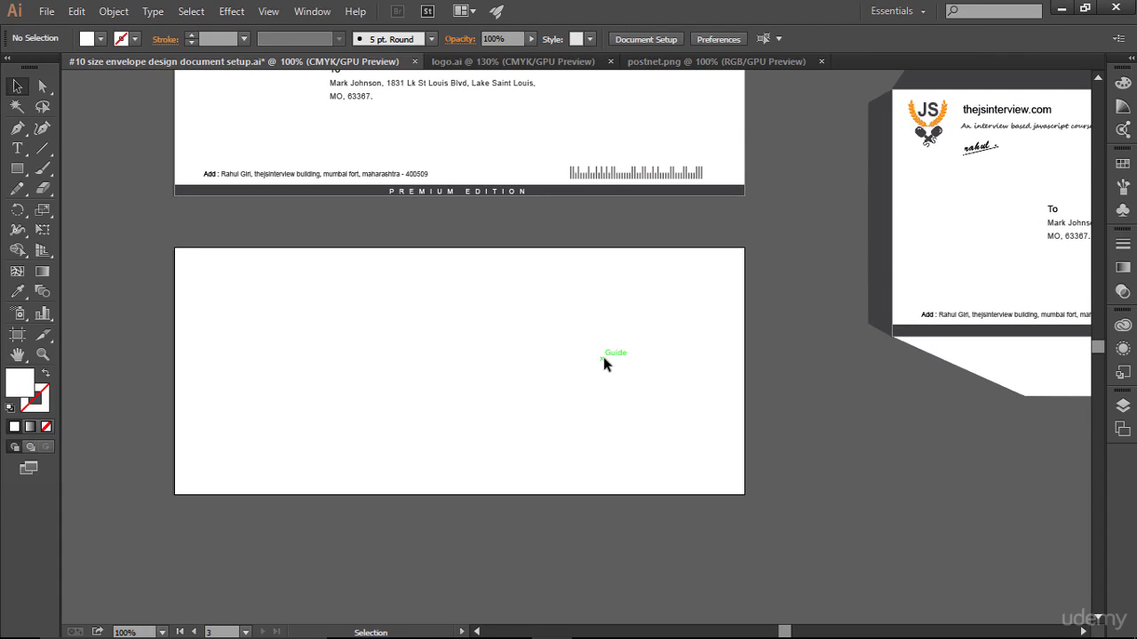
{"action": "key", "text": "ctrl"}
{"action": "key", "text": "ctrl+0"}
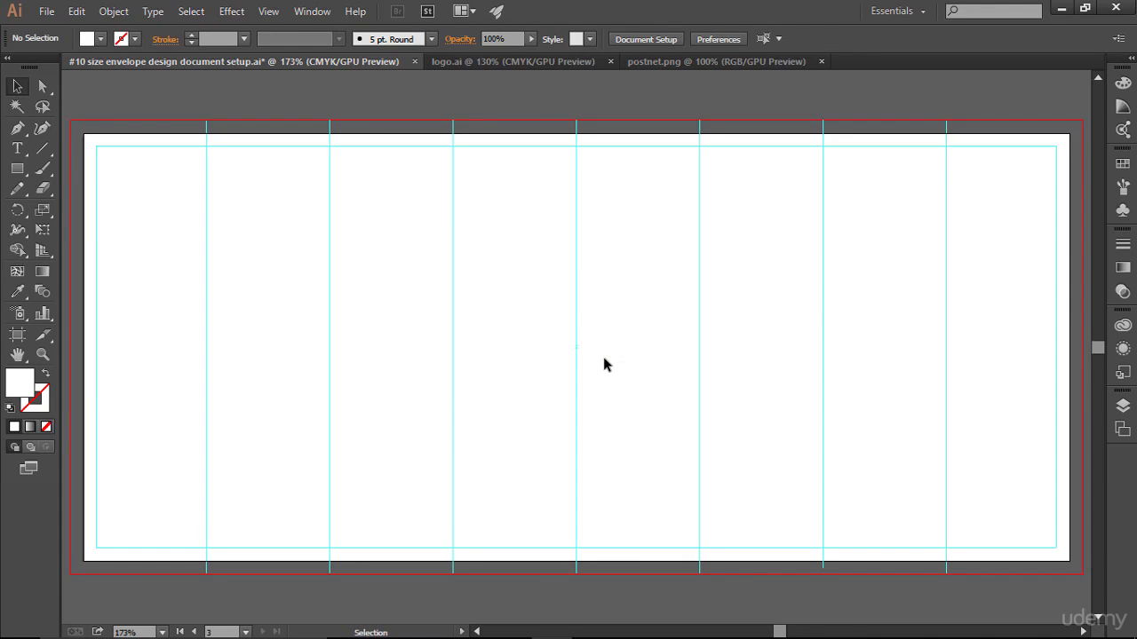
Copy the dark PREMIUM EDITION bar with its text and paste it in place on Artboard 3.
{"action": "key", "text": "ctrl"}
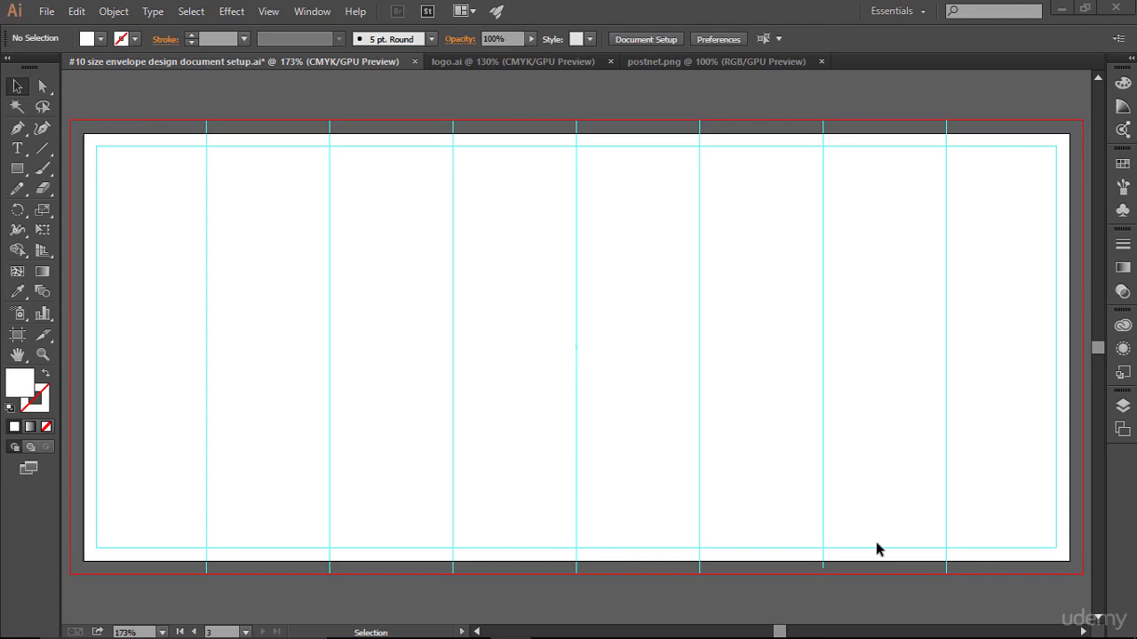
{"action": "scroll", "coordinate": [705, 267], "scroll_direction": "up", "scroll_amount": 5}
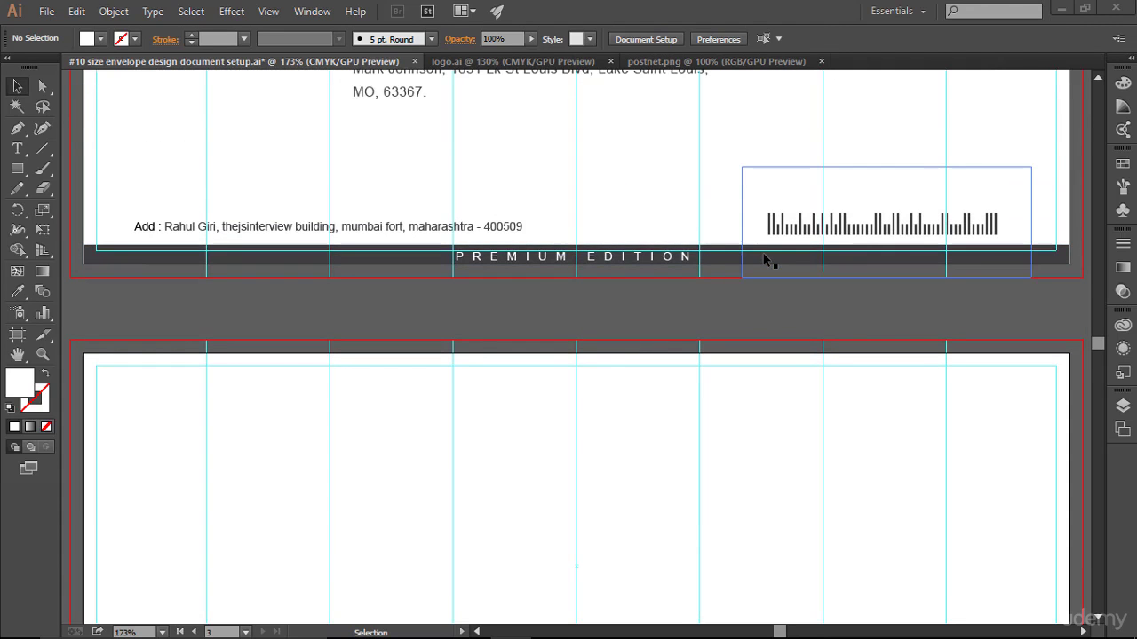
{"action": "left_click", "coordinate": [498, 259]}
{"action": "left_click", "coordinate": [380, 256]}
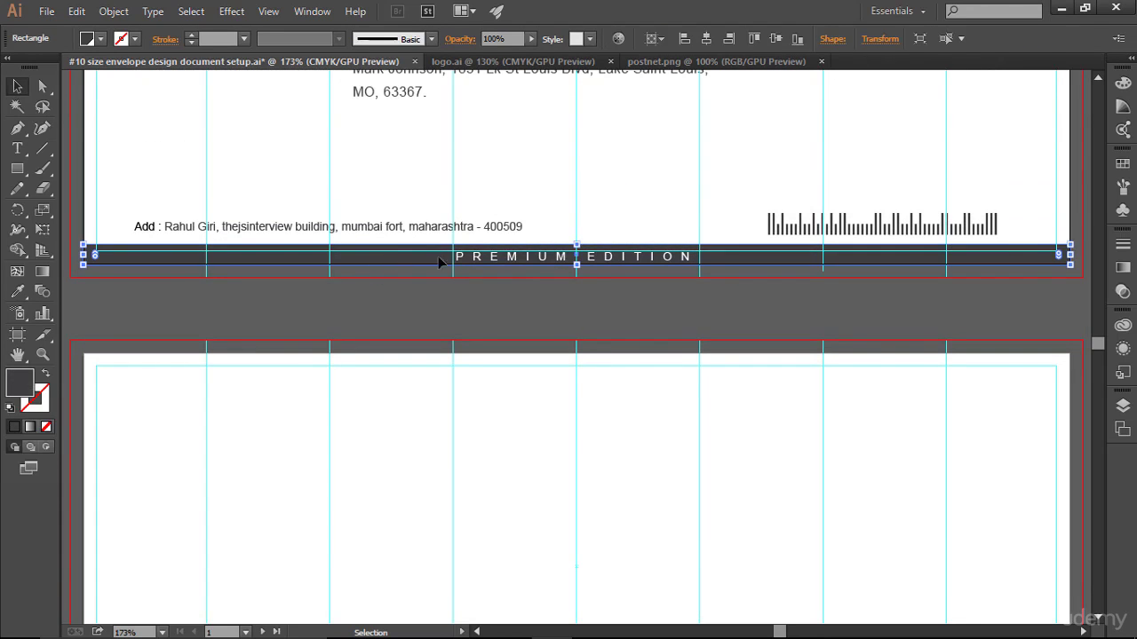
{"action": "left_click", "coordinate": [535, 259], "text": "shift"}
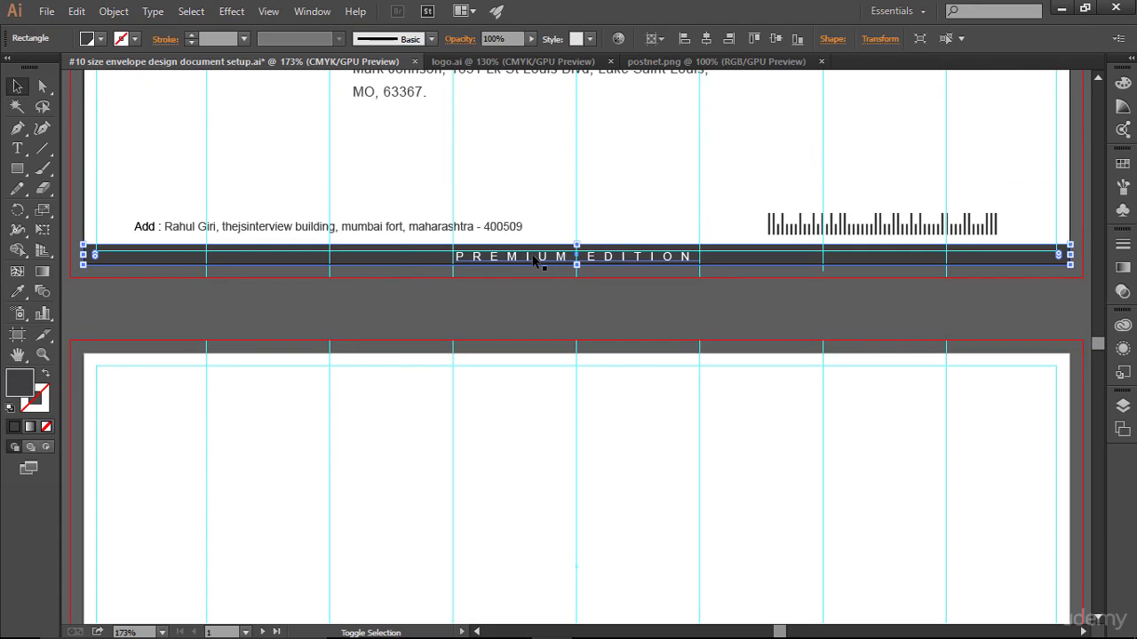
{"action": "left_click", "coordinate": [676, 337]}
{"action": "scroll", "coordinate": [648, 373], "scroll_direction": "down", "scroll_amount": 5}
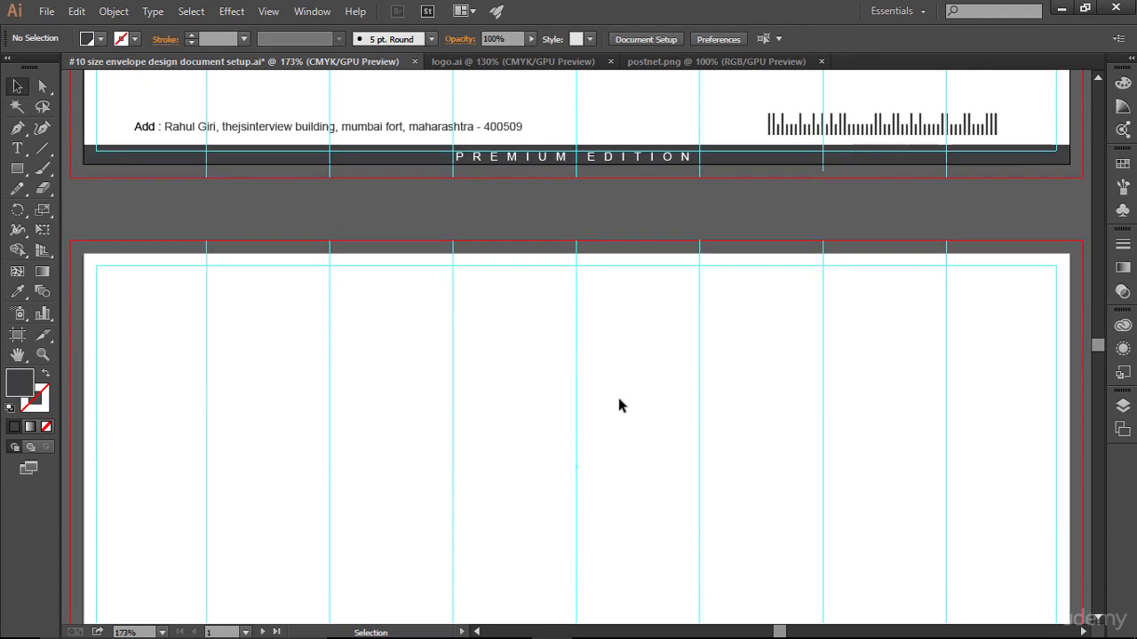
{"action": "key", "text": "ctrl+shift+v"}
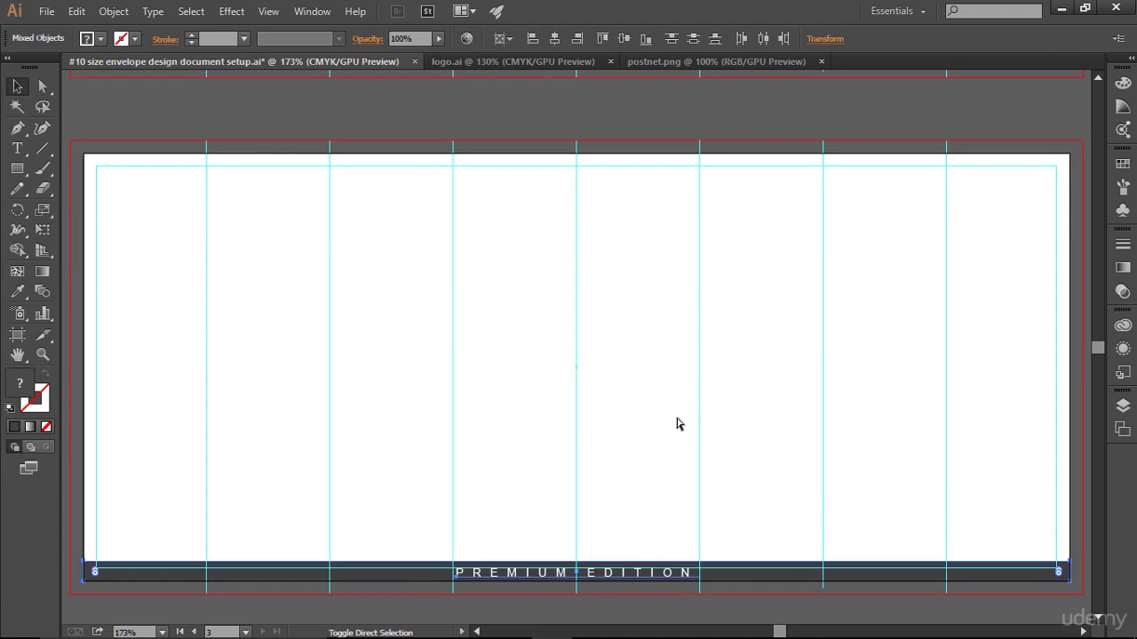
{"action": "left_click", "coordinate": [678, 395]}
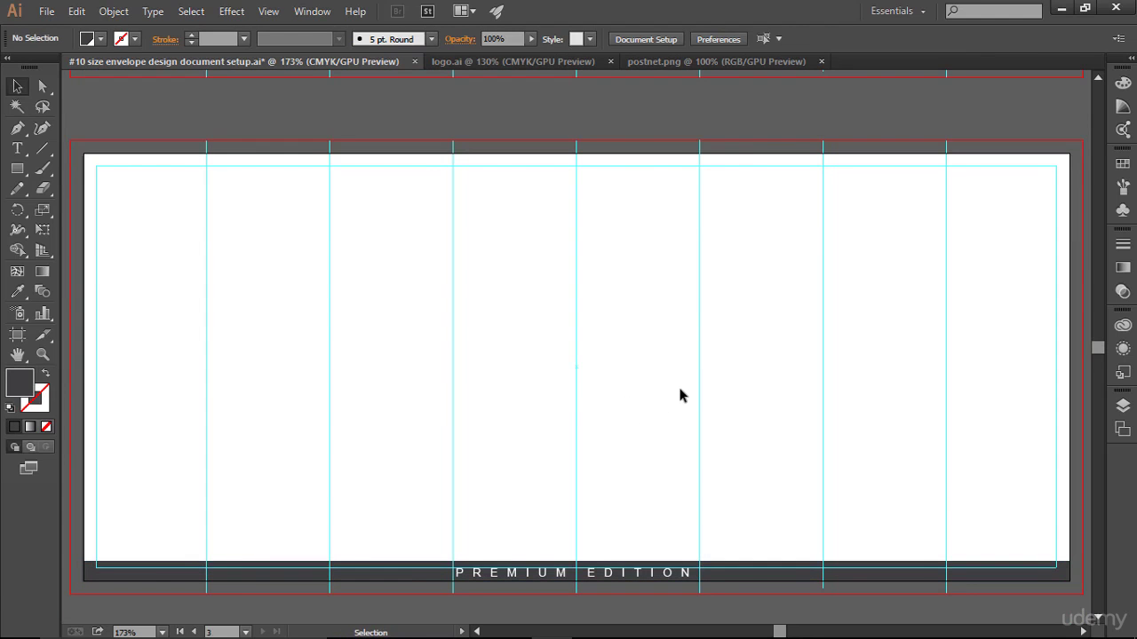
Copy the web address, tagline and signature from the front artboard and paste them onto the back artboard.
{"action": "left_click_drag", "start_coordinate": [633, 470], "coordinate": [702, 441]}
{"action": "scroll", "coordinate": [657, 421], "scroll_direction": "up", "scroll_amount": 3}
{"action": "scroll", "coordinate": [657, 421], "scroll_direction": "up", "scroll_amount": 11}
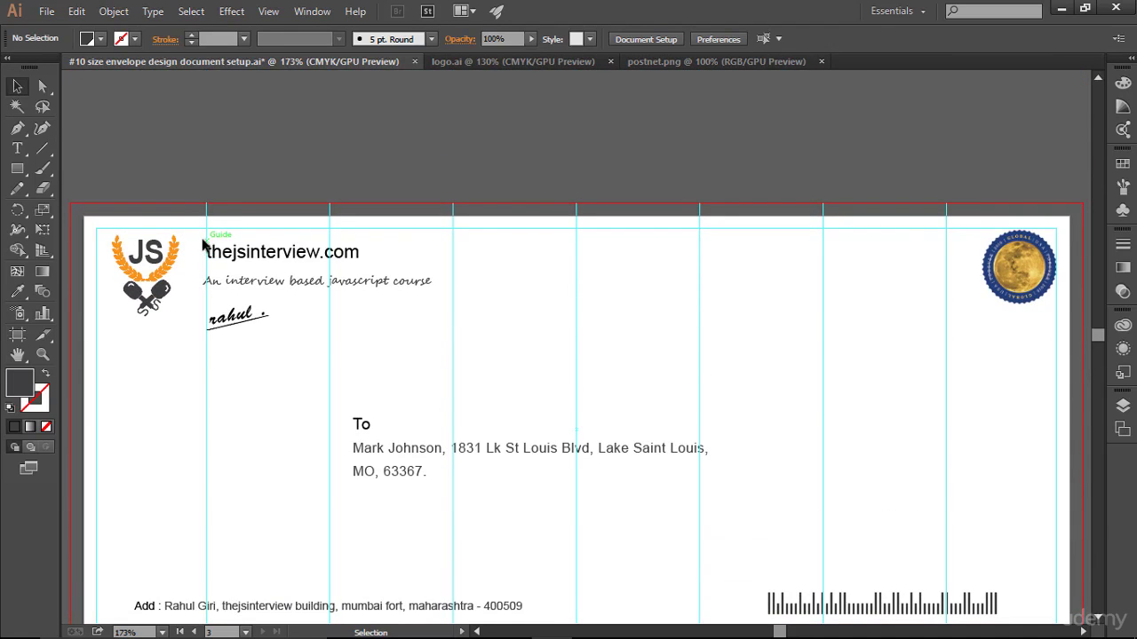
{"action": "mouse_move", "coordinate": [202, 240]}
{"action": "left_mouse_down"}
{"action": "mouse_move", "coordinate": [394, 329]}
{"action": "mouse_move", "coordinate": [497, 353]}
{"action": "left_mouse_up"}
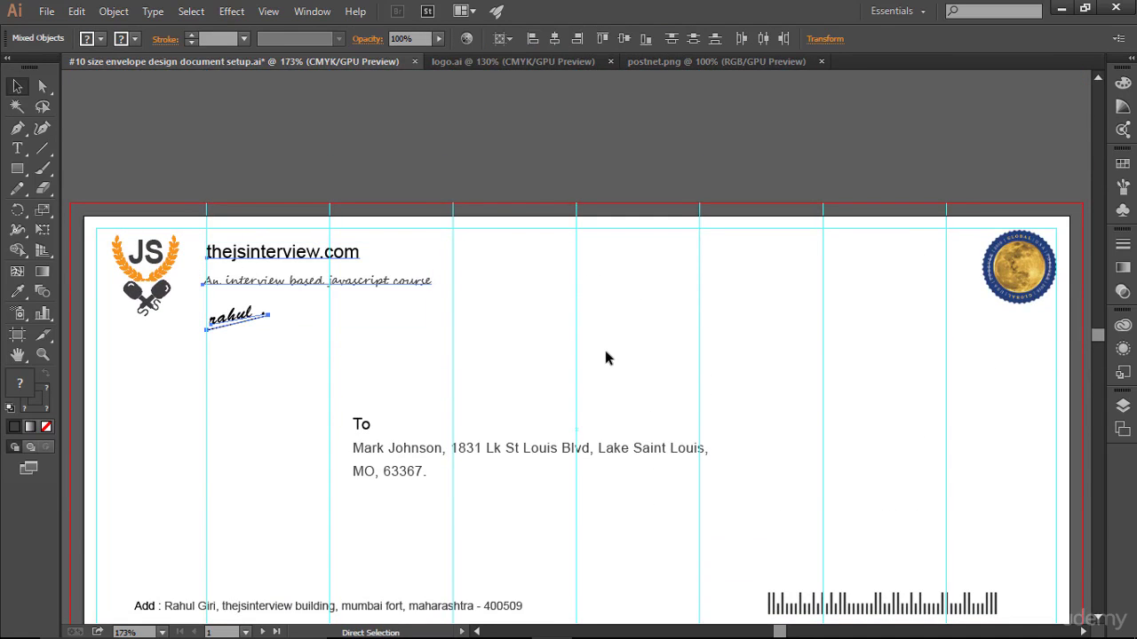
{"action": "left_click", "coordinate": [605, 349]}
{"action": "scroll", "coordinate": [605, 350], "scroll_direction": "down", "scroll_amount": 10}
{"action": "scroll", "coordinate": [609, 357], "scroll_direction": "down", "scroll_amount": 4}
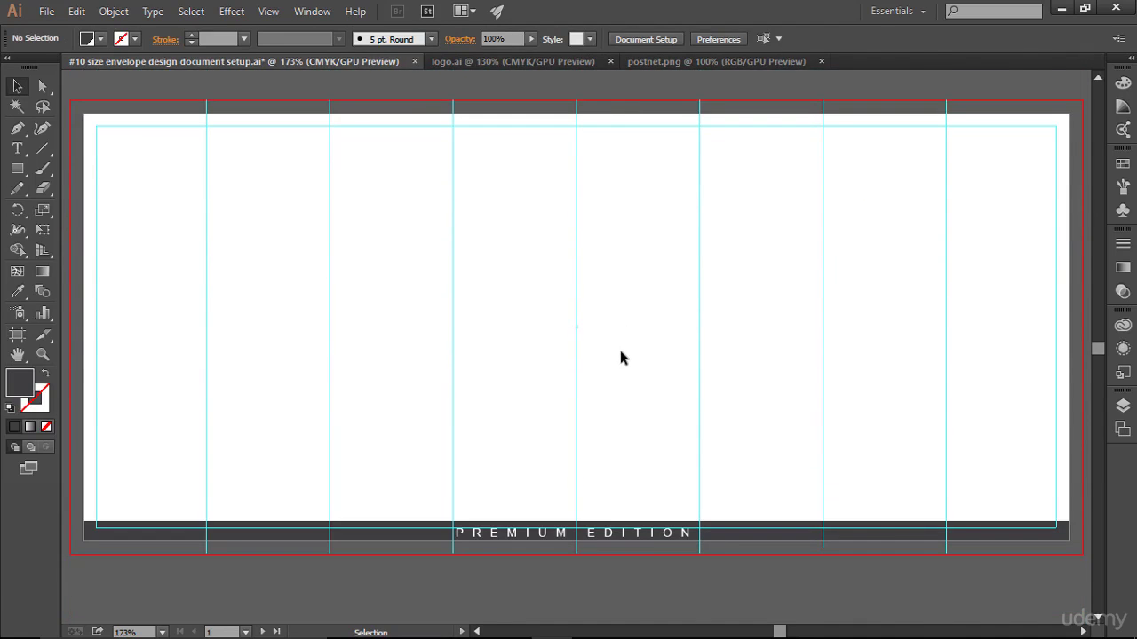
{"action": "left_click", "coordinate": [523, 288]}
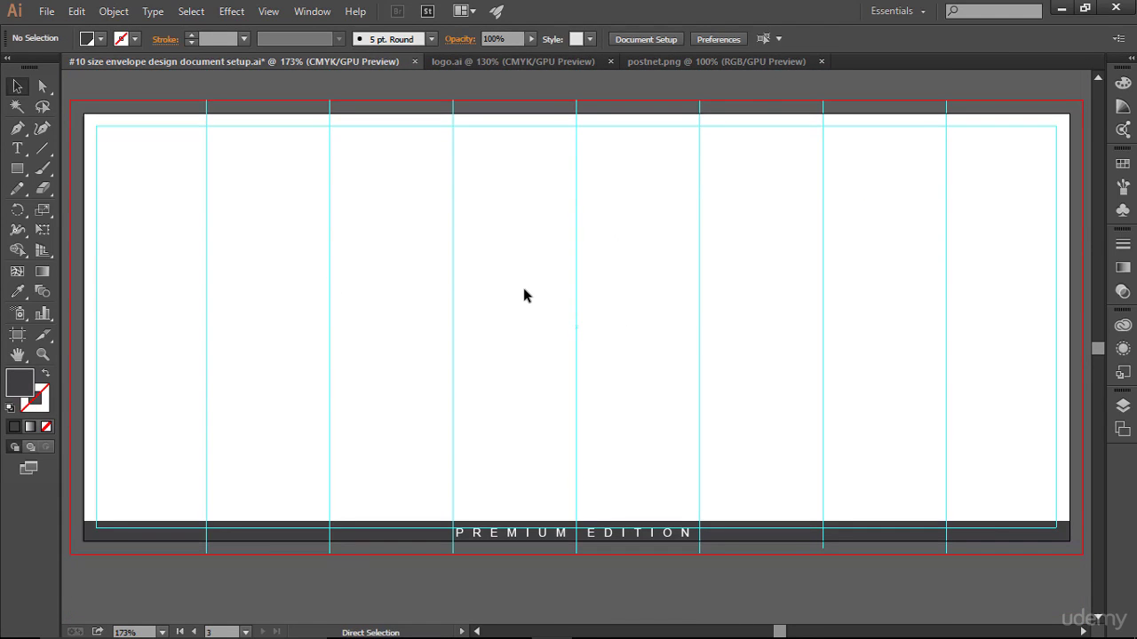
{"action": "key", "text": "ctrl+v"}
{"action": "left_click", "coordinate": [658, 284]}
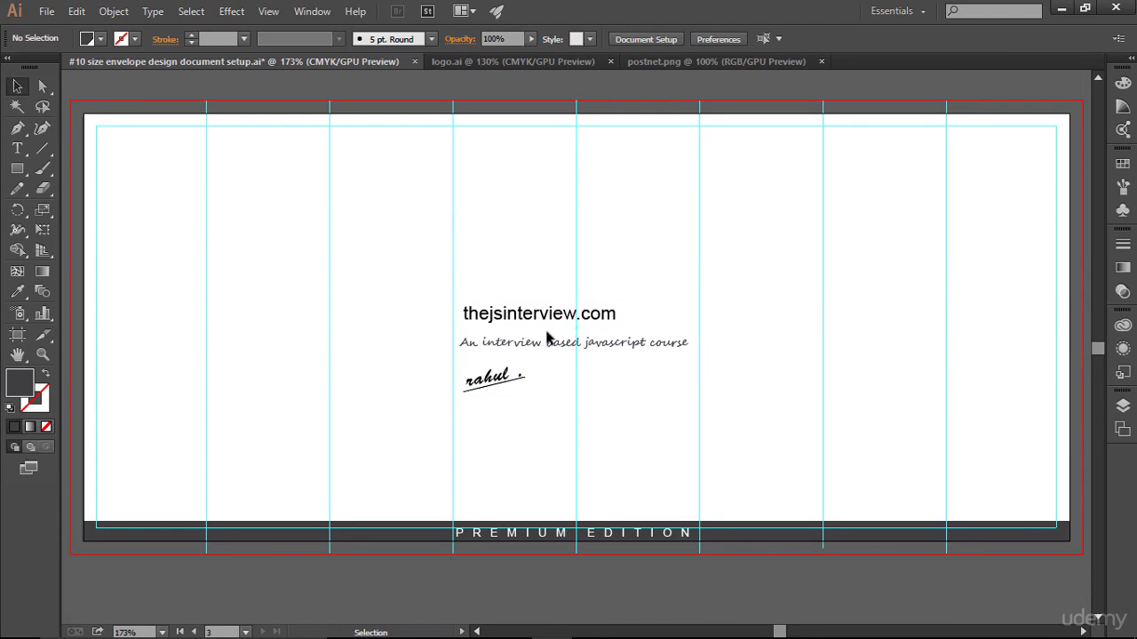
Stack the web address, tagline and underlined signature centred above the PREMIUM EDITION bar.
{"action": "left_click_drag", "start_coordinate": [546, 322], "coordinate": [594, 457]}
{"action": "left_click_drag", "start_coordinate": [613, 349], "coordinate": [634, 478]}
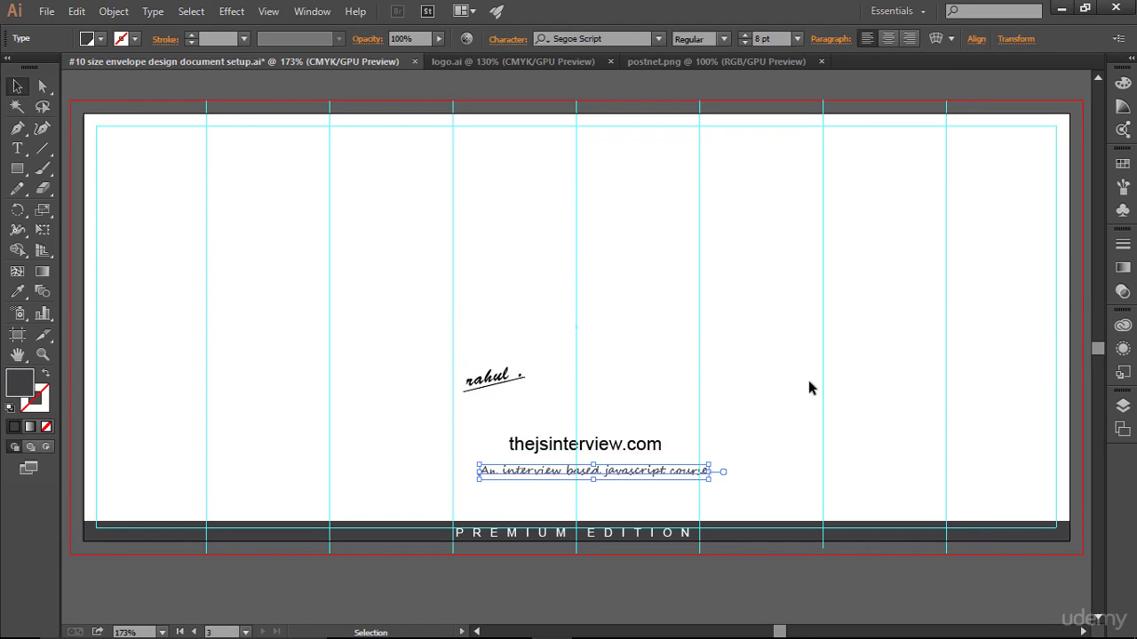
{"action": "left_click", "coordinate": [809, 386]}
{"action": "mouse_move", "coordinate": [503, 384]}
{"action": "left_mouse_down"}
{"action": "mouse_move", "coordinate": [613, 489]}
{"action": "mouse_move", "coordinate": [593, 506]}
{"action": "left_mouse_up"}
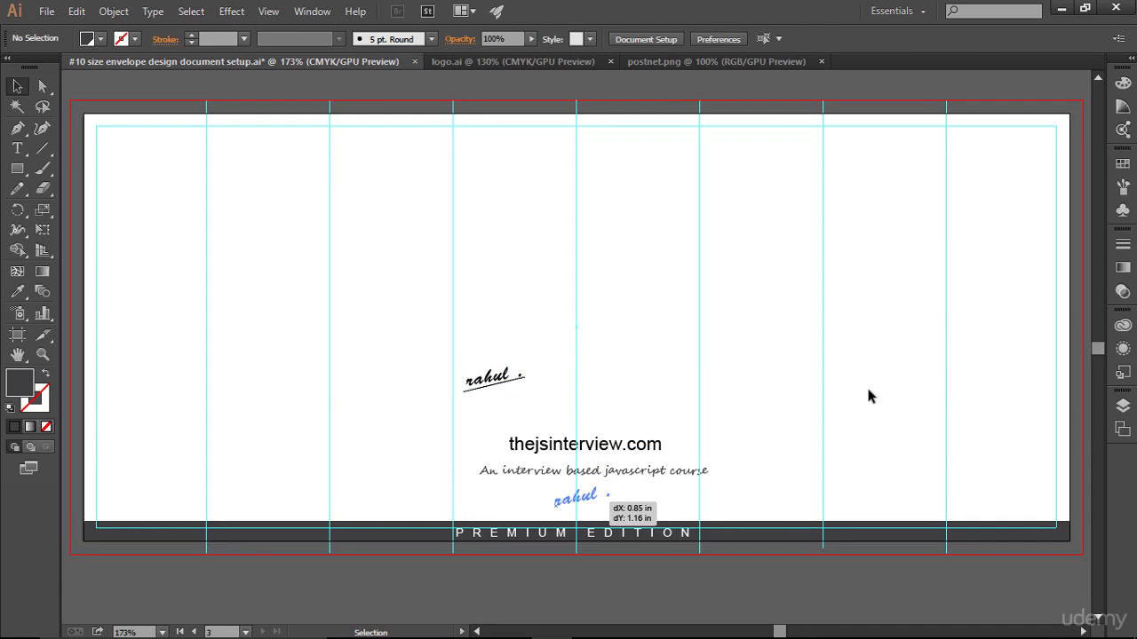
{"action": "left_click", "coordinate": [882, 383]}
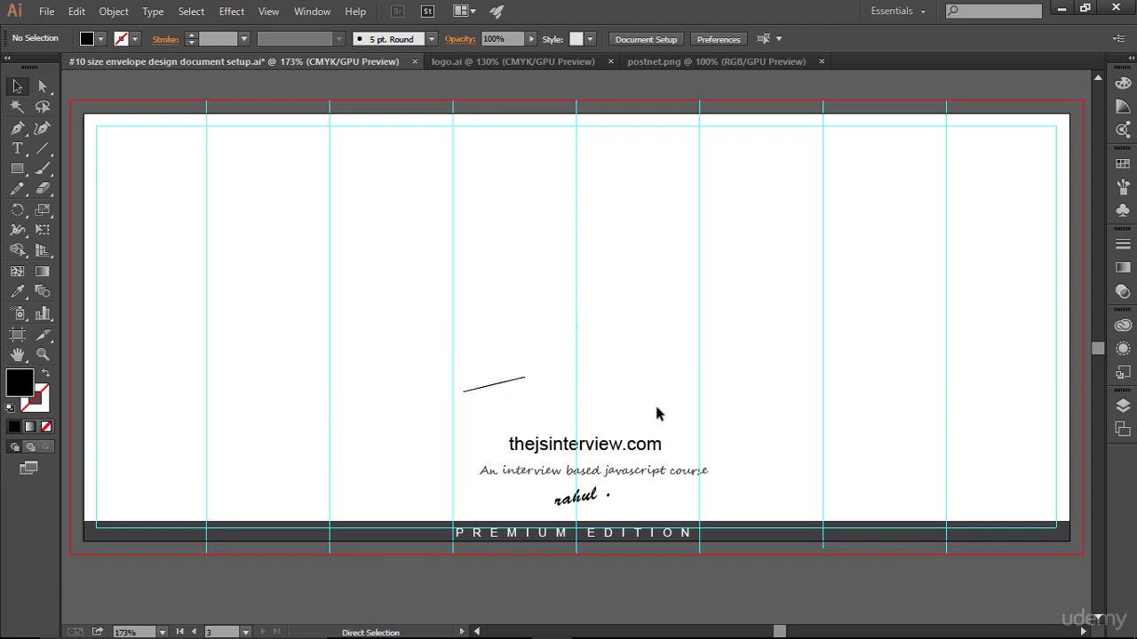
{"action": "key", "text": "ctrl+z"}
{"action": "mouse_move", "coordinate": [451, 343]}
{"action": "left_mouse_down"}
{"action": "mouse_move", "coordinate": [523, 385]}
{"action": "mouse_move", "coordinate": [507, 392]}
{"action": "mouse_move", "coordinate": [557, 482]}
{"action": "mouse_move", "coordinate": [597, 511]}
{"action": "left_mouse_up"}
{"action": "left_click", "coordinate": [817, 399]}
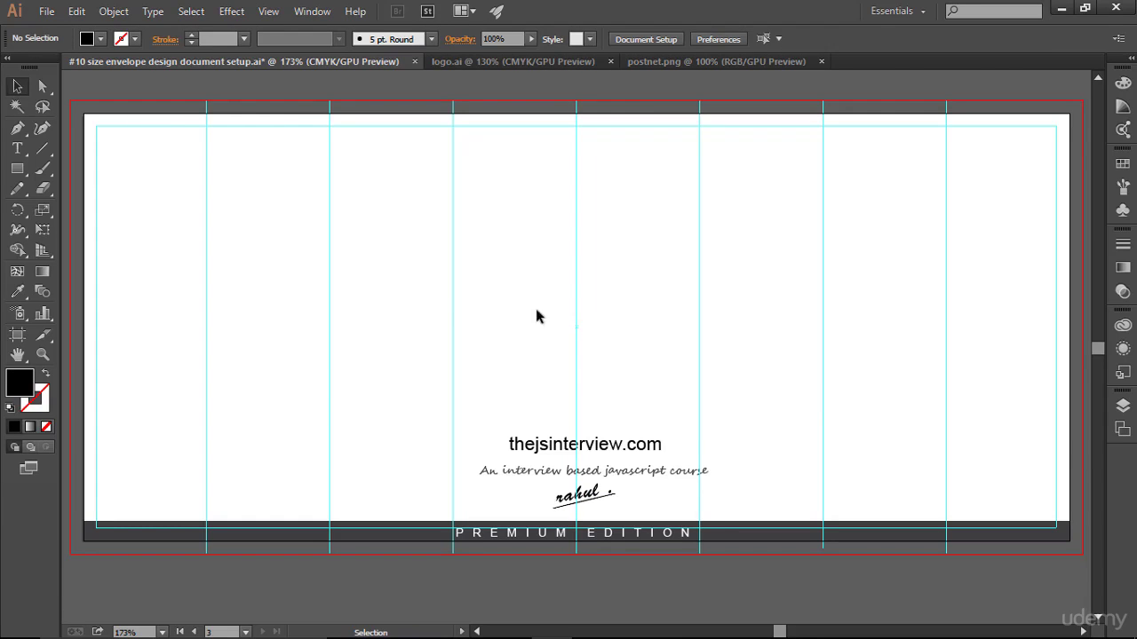
{"action": "scroll", "coordinate": [513, 361], "scroll_direction": "up", "scroll_amount": 3}
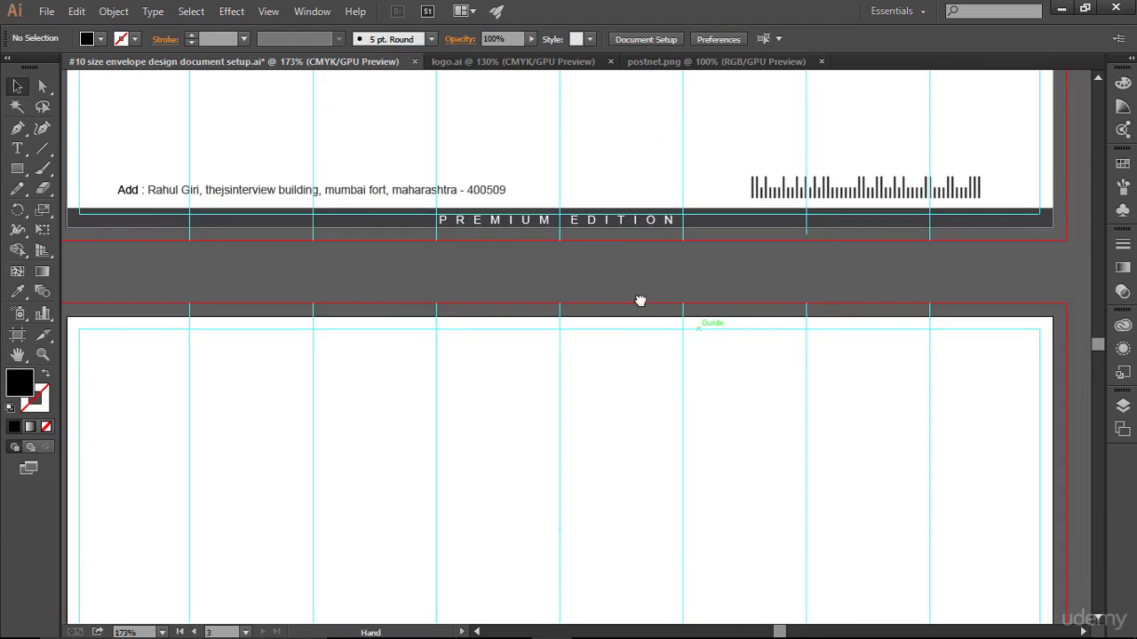
Draw a rectangle on the back artboard sized 9.5 in wide by 1 in high.
{"action": "left_click_drag", "start_coordinate": [639, 302], "coordinate": [503, 378]}
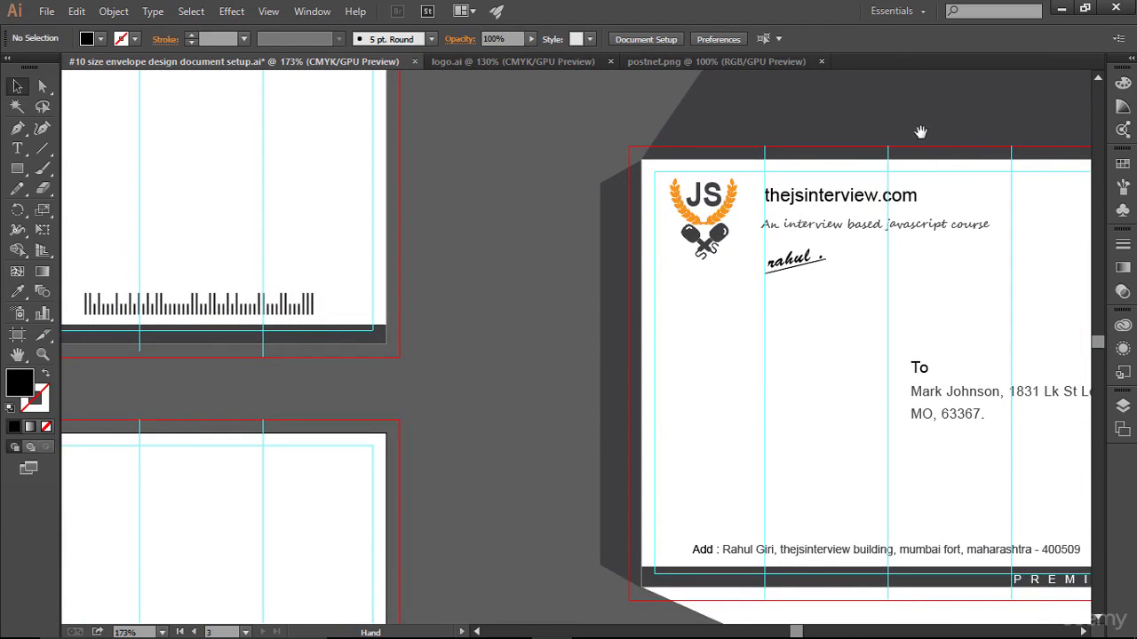
{"action": "left_click_drag", "start_coordinate": [918, 133], "coordinate": [990, 207]}
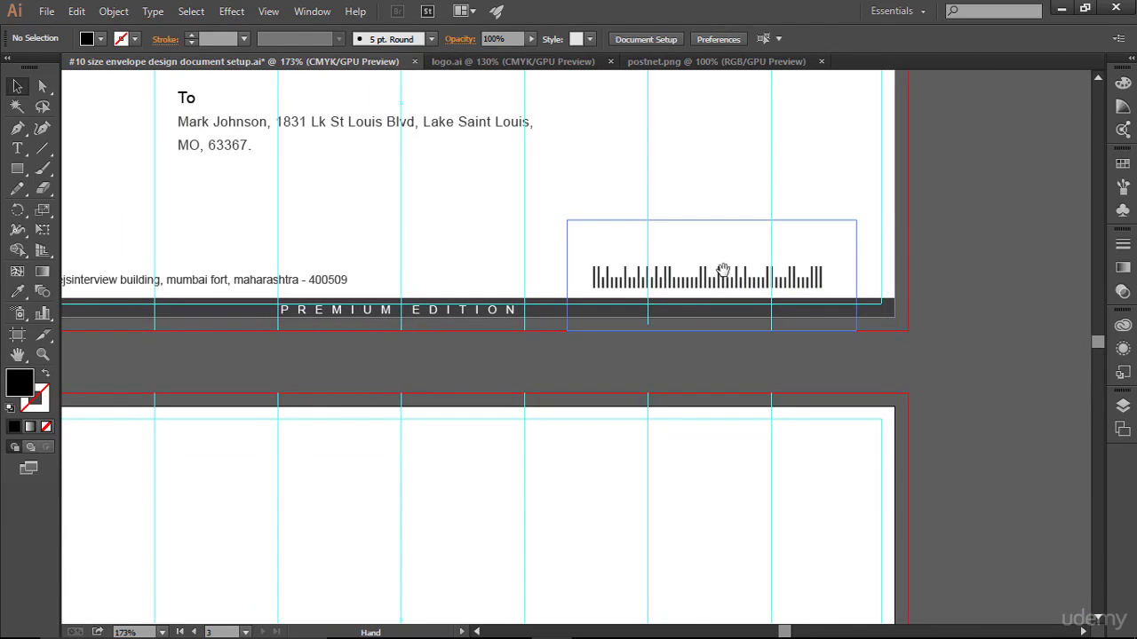
{"action": "left_click_drag", "start_coordinate": [634, 363], "coordinate": [802, 172]}
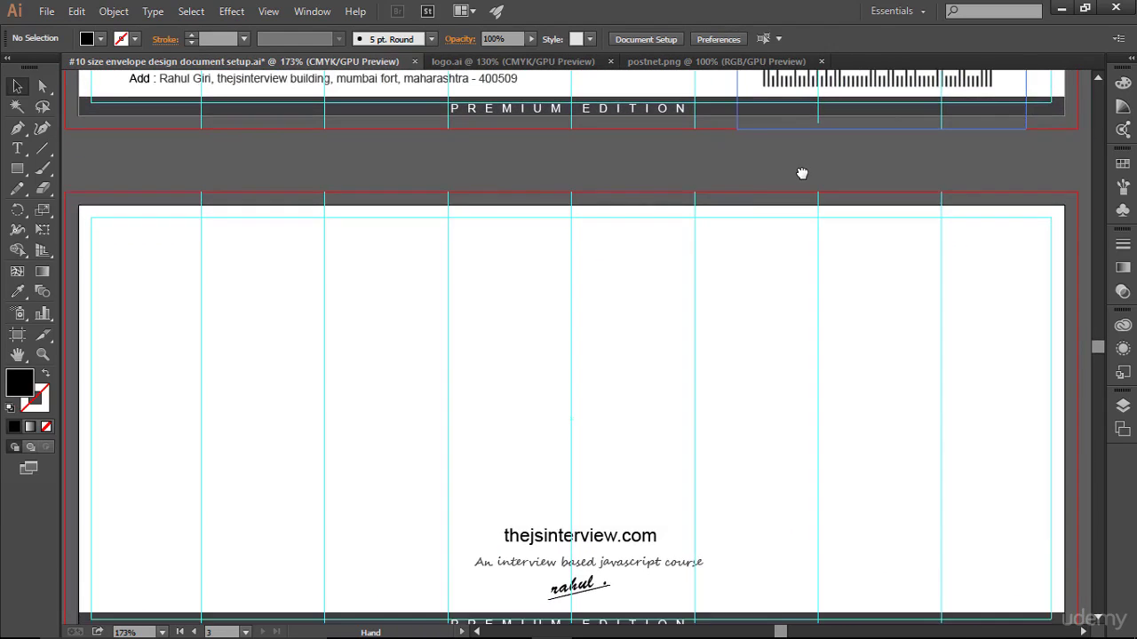
{"action": "left_click", "coordinate": [18, 168]}
{"action": "mouse_move", "coordinate": [21, 168]}
{"action": "left_mouse_down"}
{"action": "mouse_move", "coordinate": [71, 170]}
{"action": "mouse_move", "coordinate": [287, 299]}
{"action": "mouse_move", "coordinate": [571, 313]}
{"action": "left_mouse_up"}
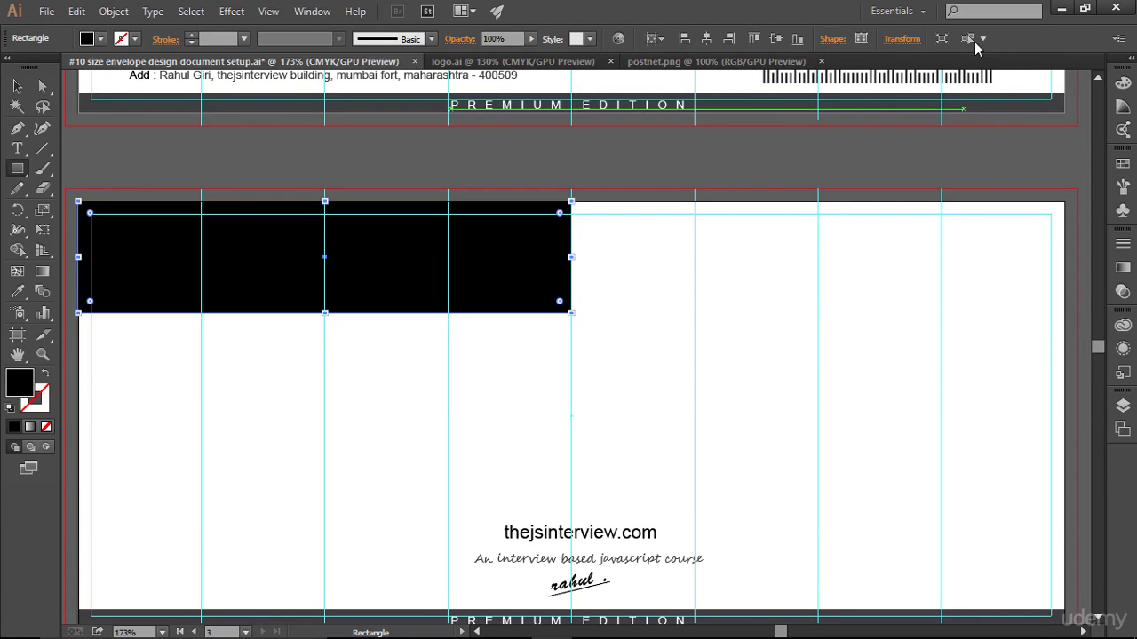
{"action": "left_click", "coordinate": [906, 39]}
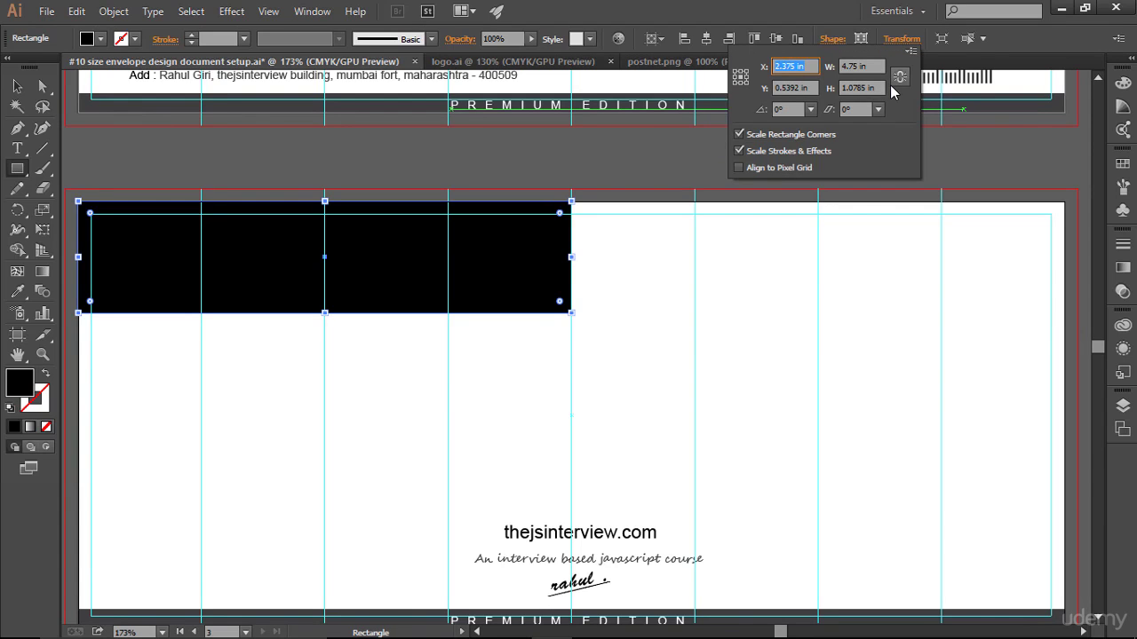
{"action": "left_click", "coordinate": [881, 85]}
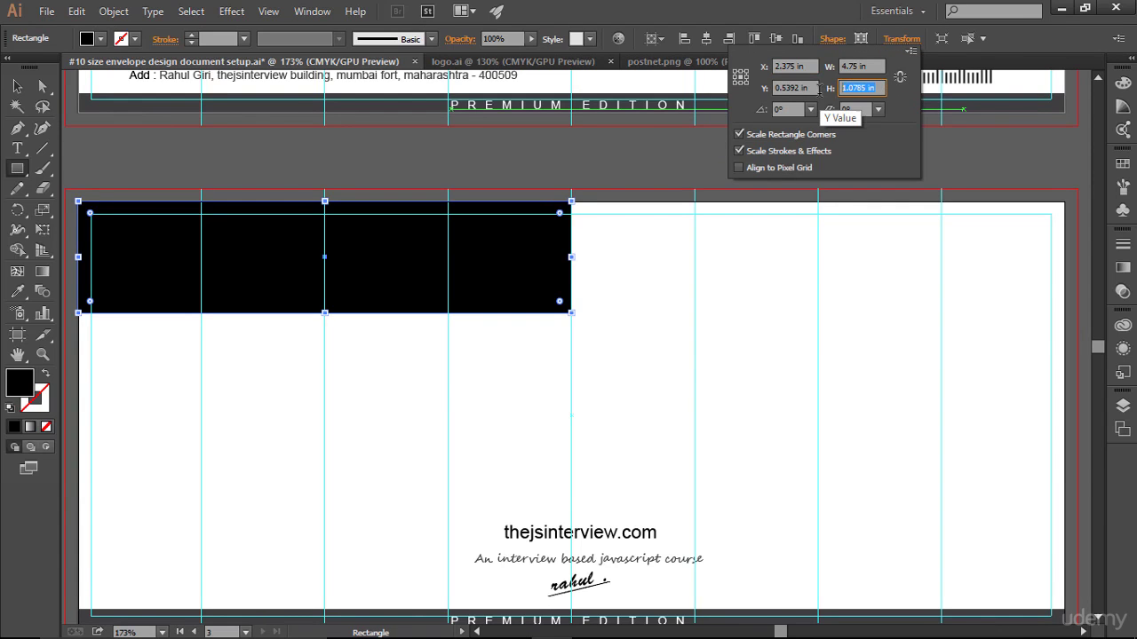
{"action": "type", "text": "1"}
{"action": "key", "text": "Tab"}
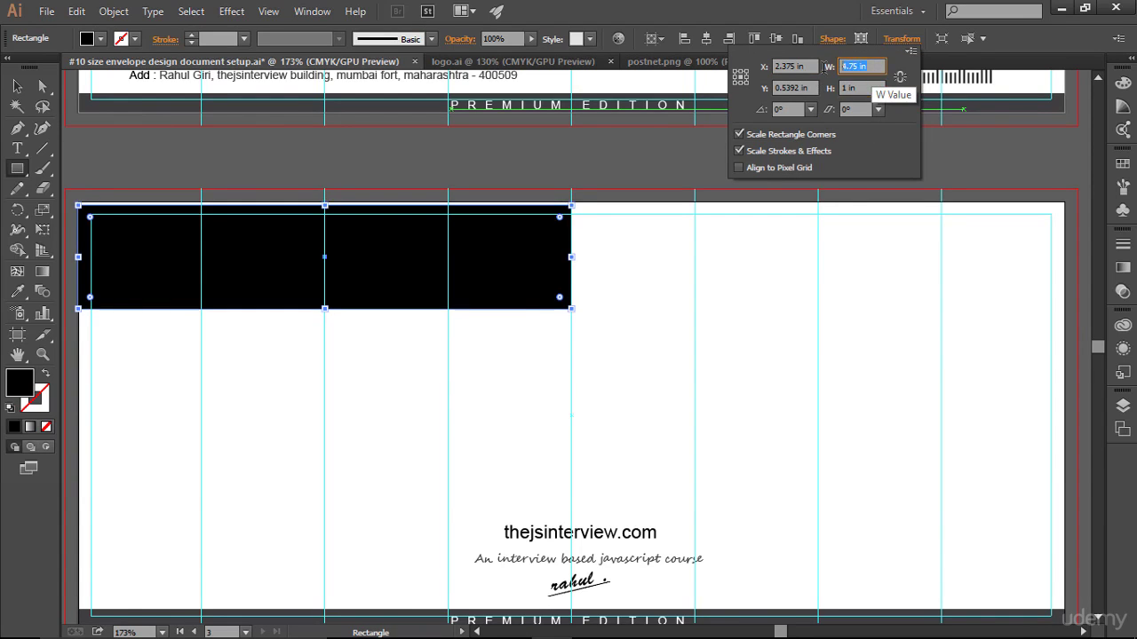
{"action": "type", "text": "9.5"}
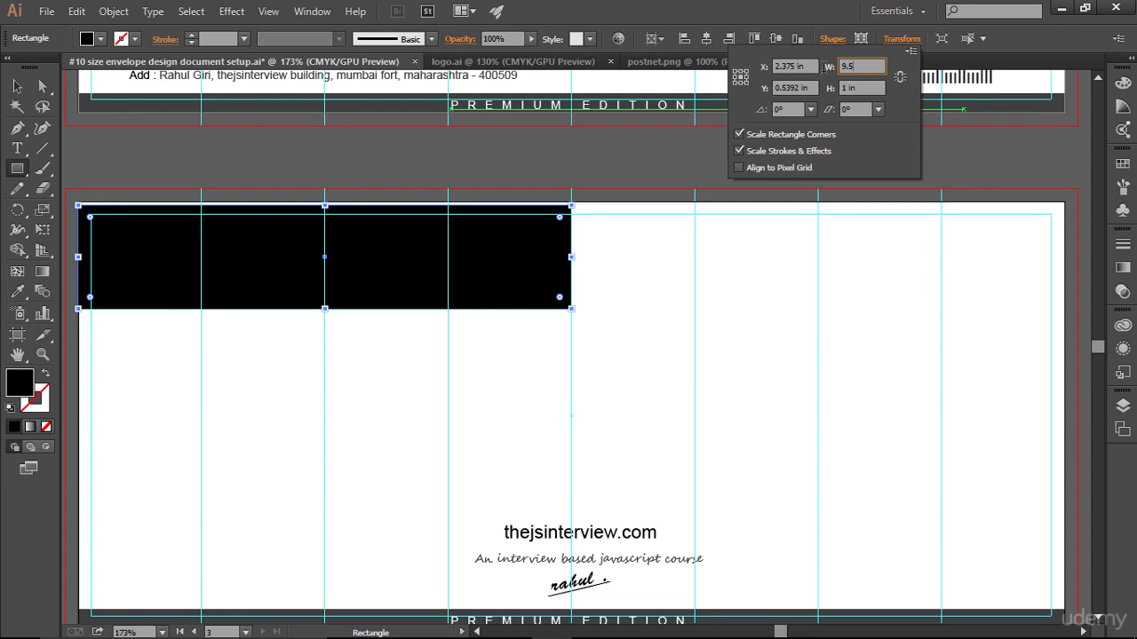
{"action": "key", "text": "Return"}
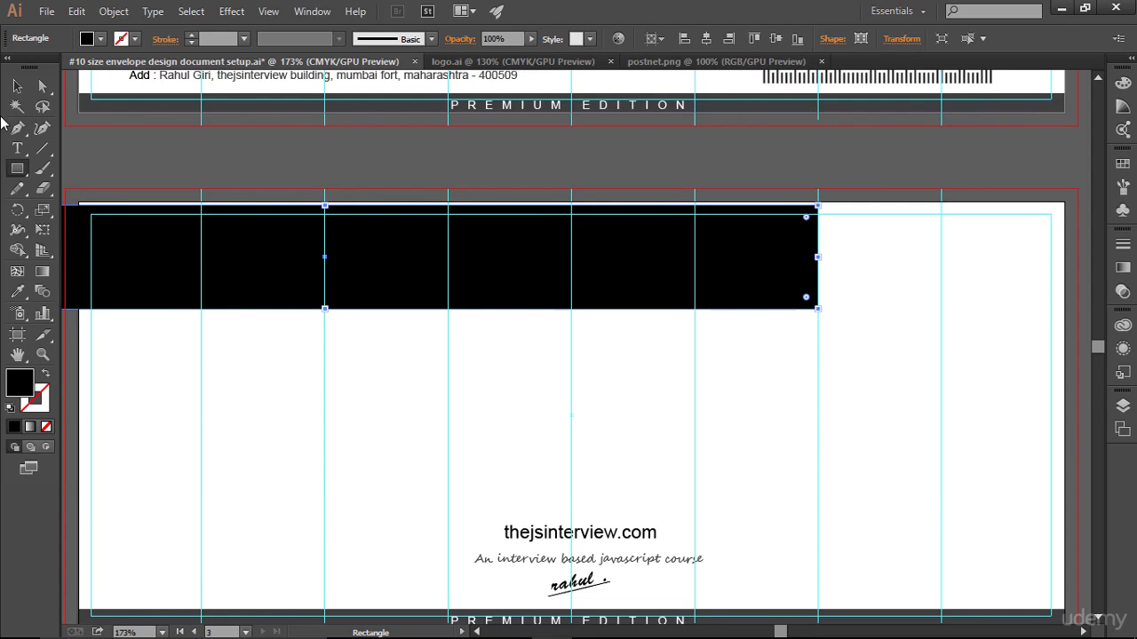
Align the rectangle to the artboard's top edge, fill it dark grey, and hide the guides.
{"action": "left_click", "coordinate": [17, 86]}
{"action": "left_click_drag", "start_coordinate": [631, 284], "coordinate": [594, 277]}
{"action": "key", "text": "Up"}
{"action": "key", "text": "Up"}
{"action": "key", "text": "Up"}
{"action": "key", "text": "Up"}
{"action": "key", "text": "Up"}
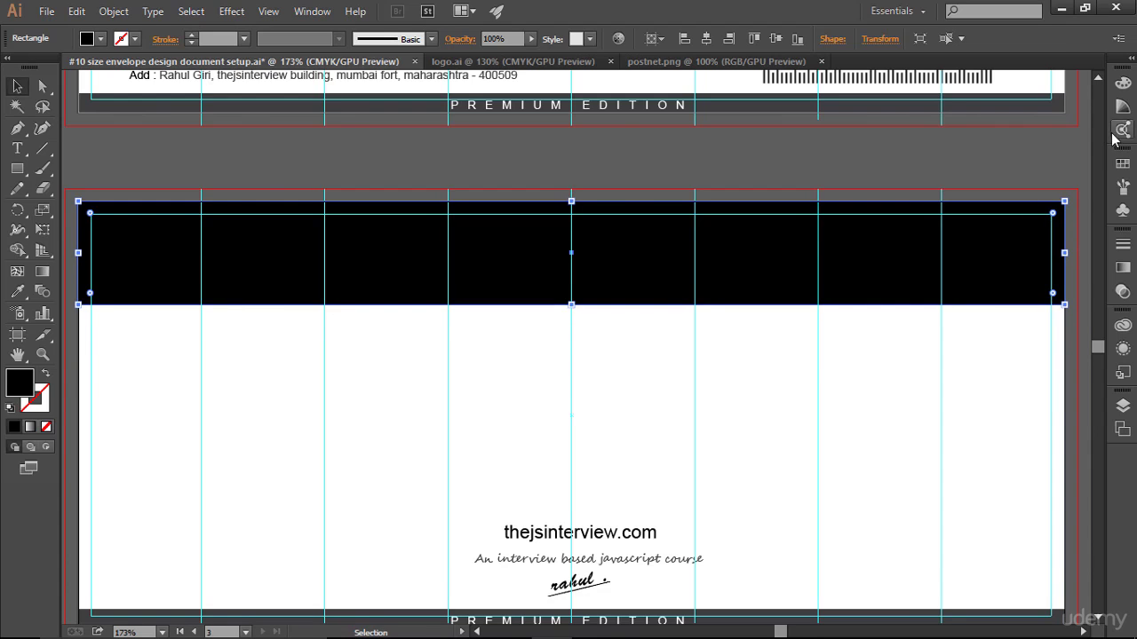
{"action": "left_click", "coordinate": [1123, 164]}
{"action": "left_click", "coordinate": [975, 203]}
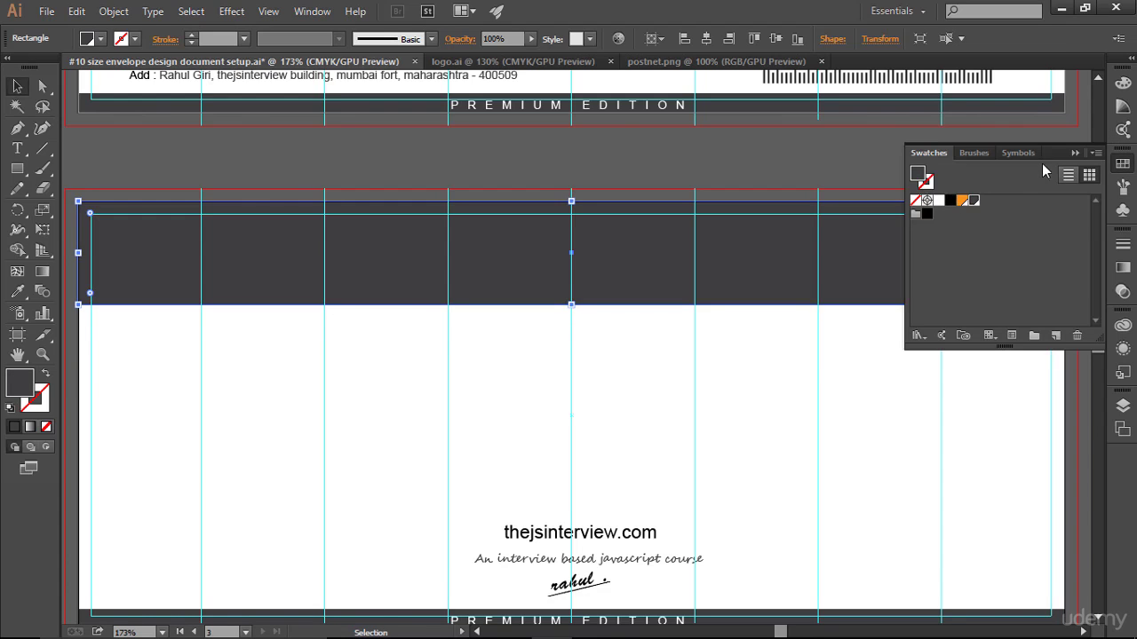
{"action": "left_click", "coordinate": [1072, 154]}
{"action": "left_click", "coordinate": [910, 353]}
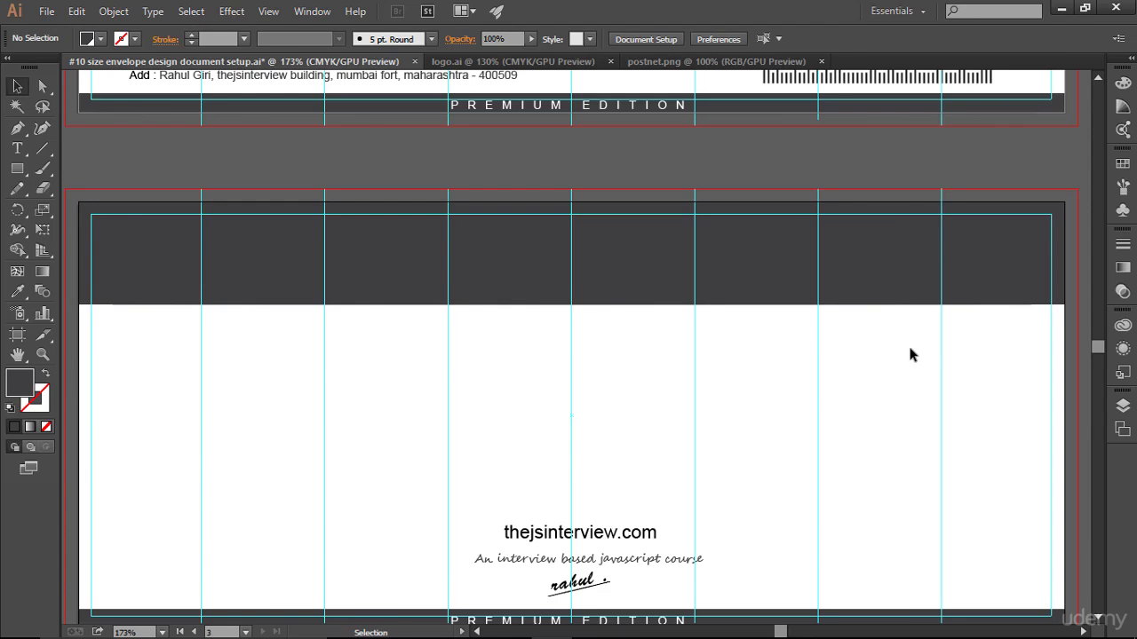
{"action": "key", "text": "ctrl"}
{"action": "key", "text": "ctrl+semicolon"}
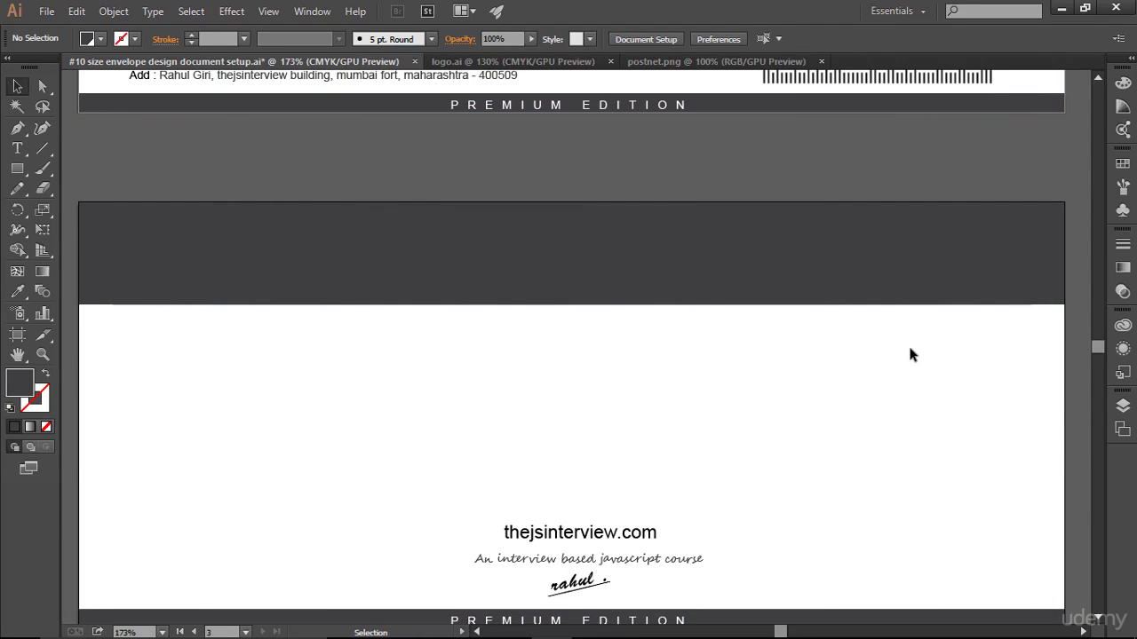
Round the dark band's lower-left and lower-right corners to 0.4 in radius.
{"action": "left_click", "coordinate": [823, 290]}
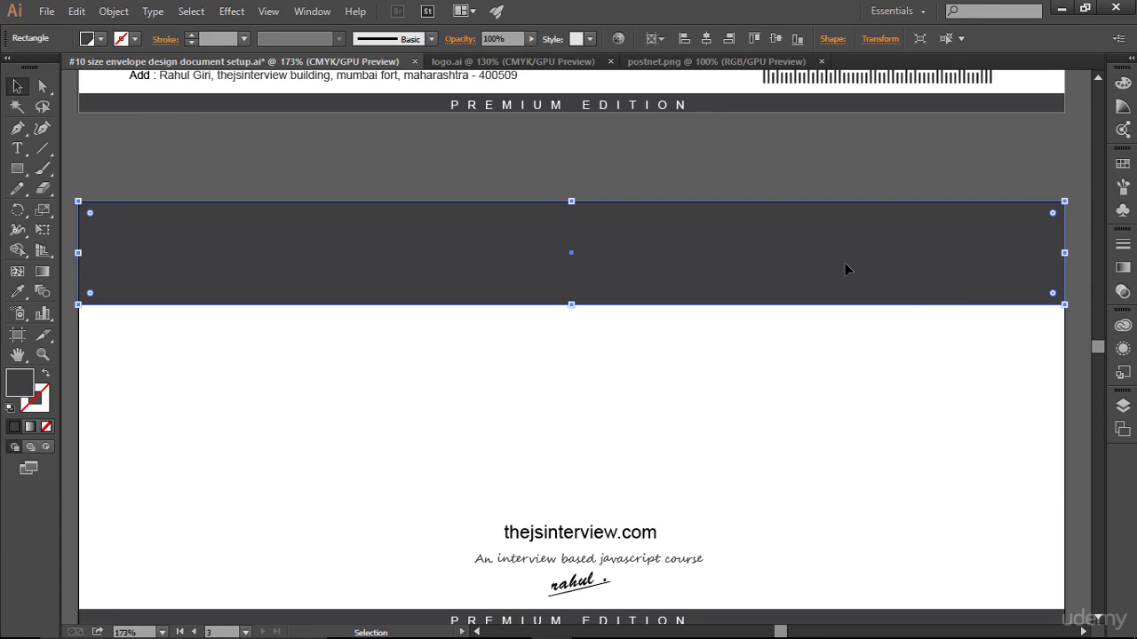
{"action": "left_click", "coordinate": [833, 39]}
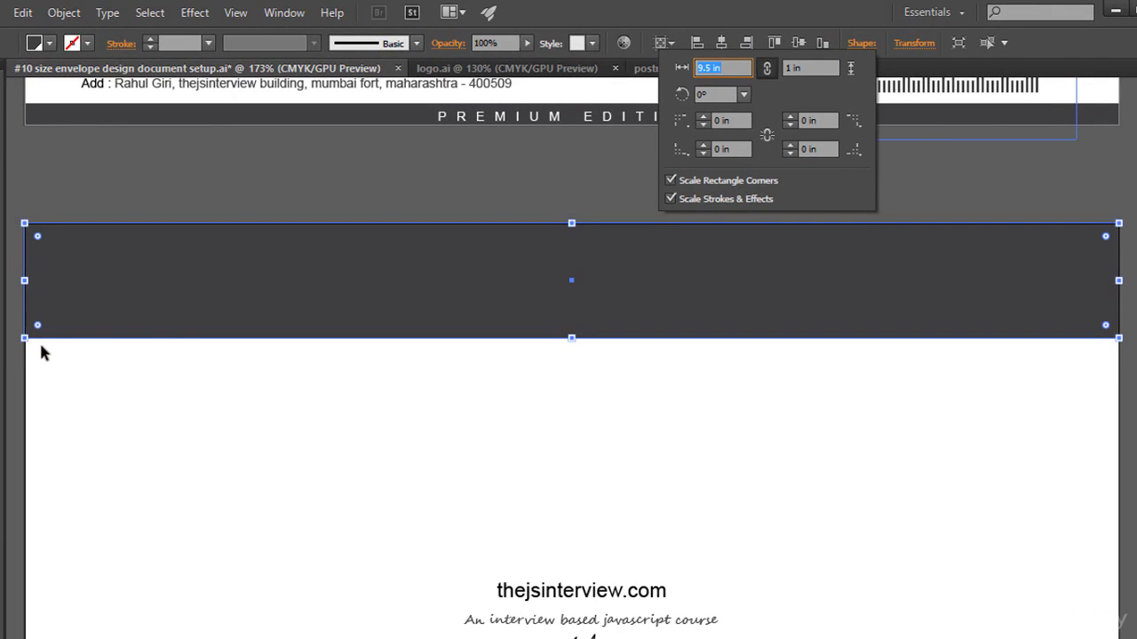
{"action": "left_click", "coordinate": [703, 150]}
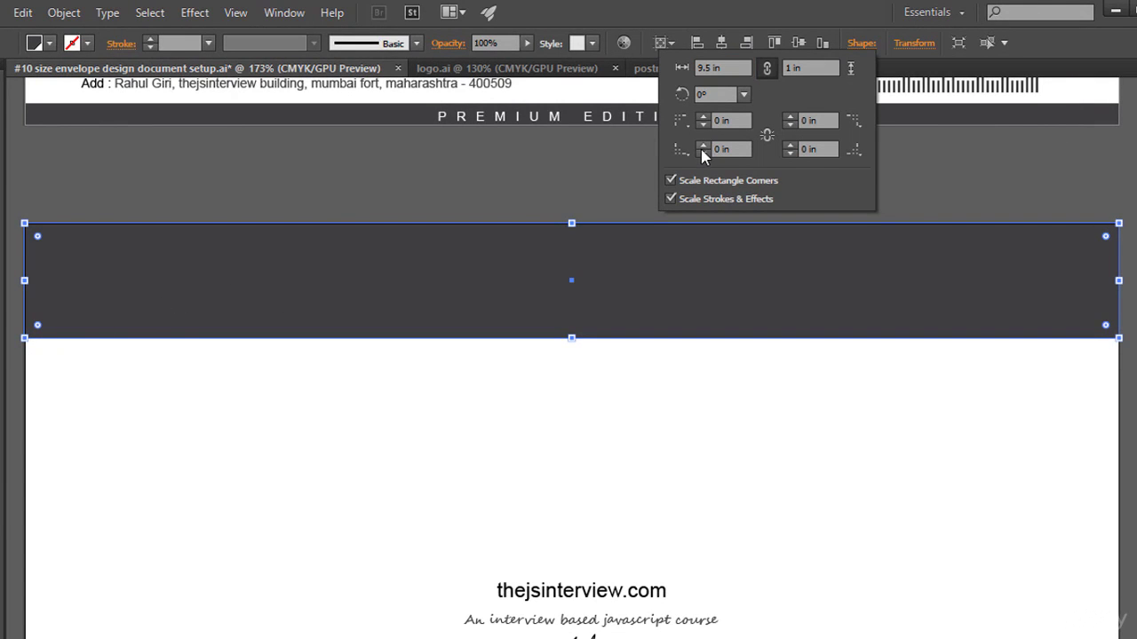
{"action": "left_click", "coordinate": [704, 147]}
{"action": "left_click", "coordinate": [703, 147]}
{"action": "left_click", "coordinate": [704, 146]}
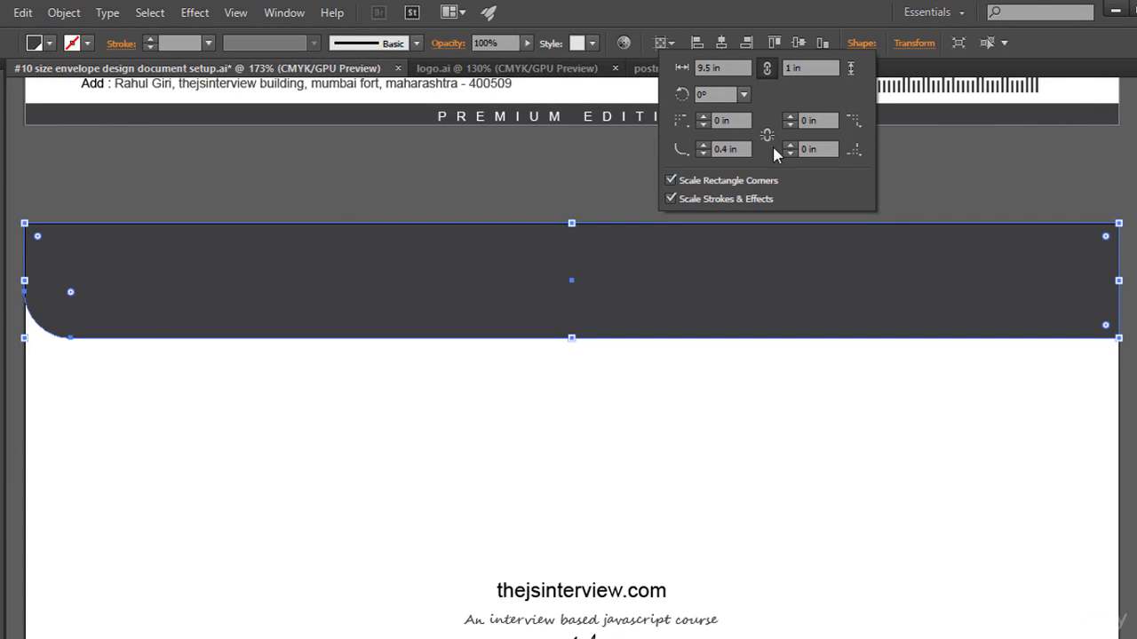
{"action": "left_click", "coordinate": [790, 147]}
{"action": "left_click", "coordinate": [789, 146]}
{"action": "left_click", "coordinate": [789, 146]}
{"action": "left_click", "coordinate": [790, 146]}
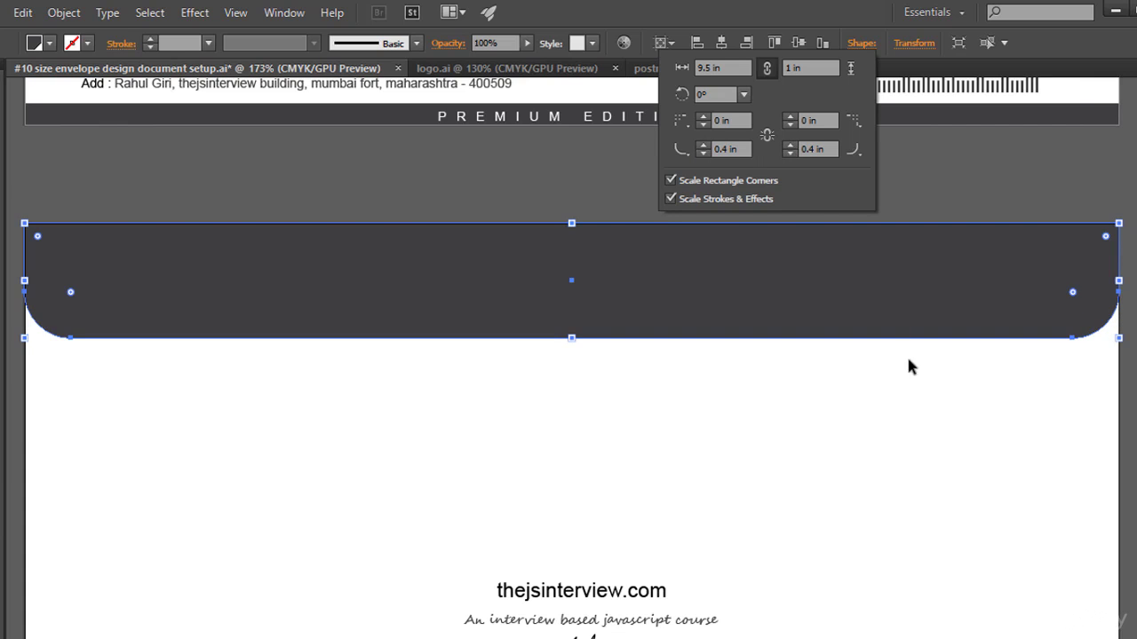
{"action": "left_click", "coordinate": [1053, 525]}
{"action": "left_click", "coordinate": [1053, 526]}
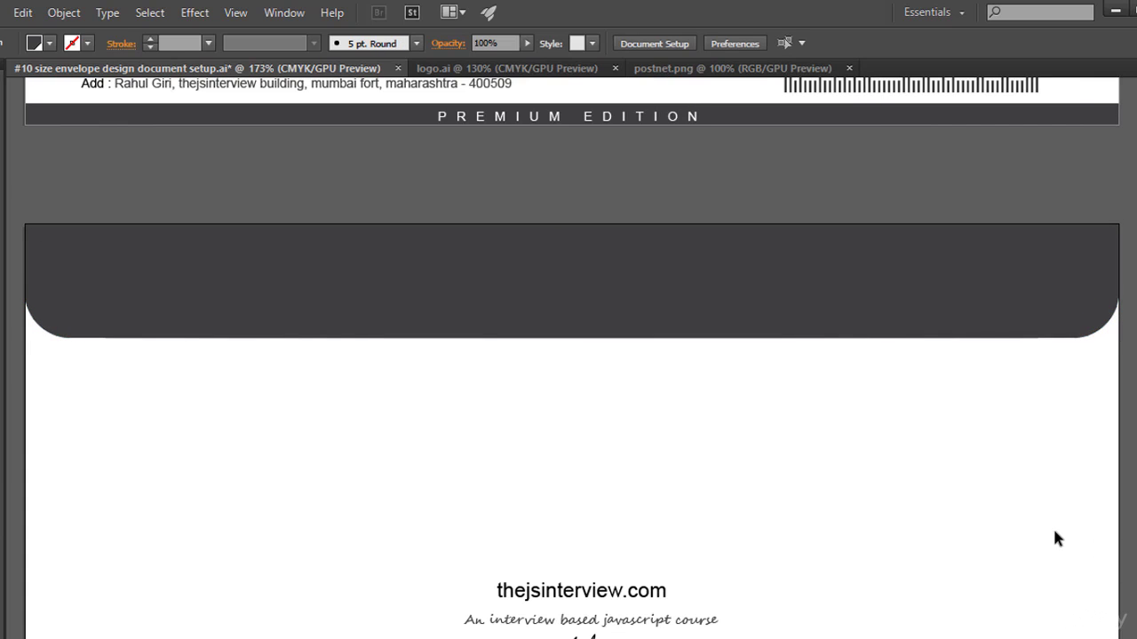
{"action": "scroll", "coordinate": [728, 410], "scroll_direction": "down", "scroll_amount": 2}
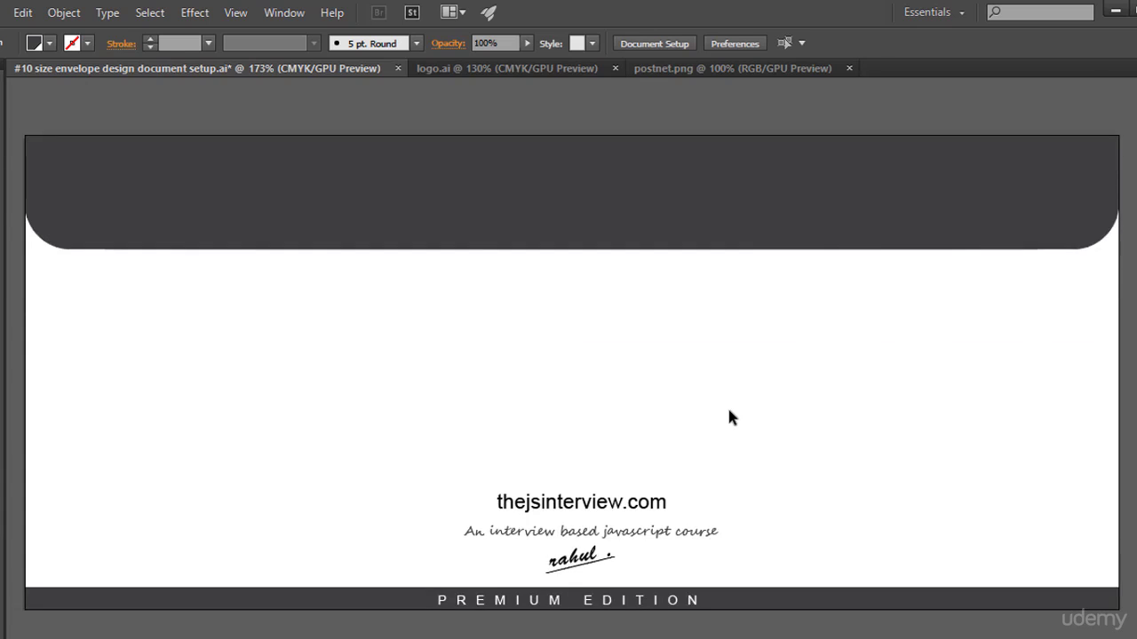
{"action": "scroll", "coordinate": [711, 399], "scroll_direction": "up", "scroll_amount": 1}
{"action": "left_click", "coordinate": [617, 274]}
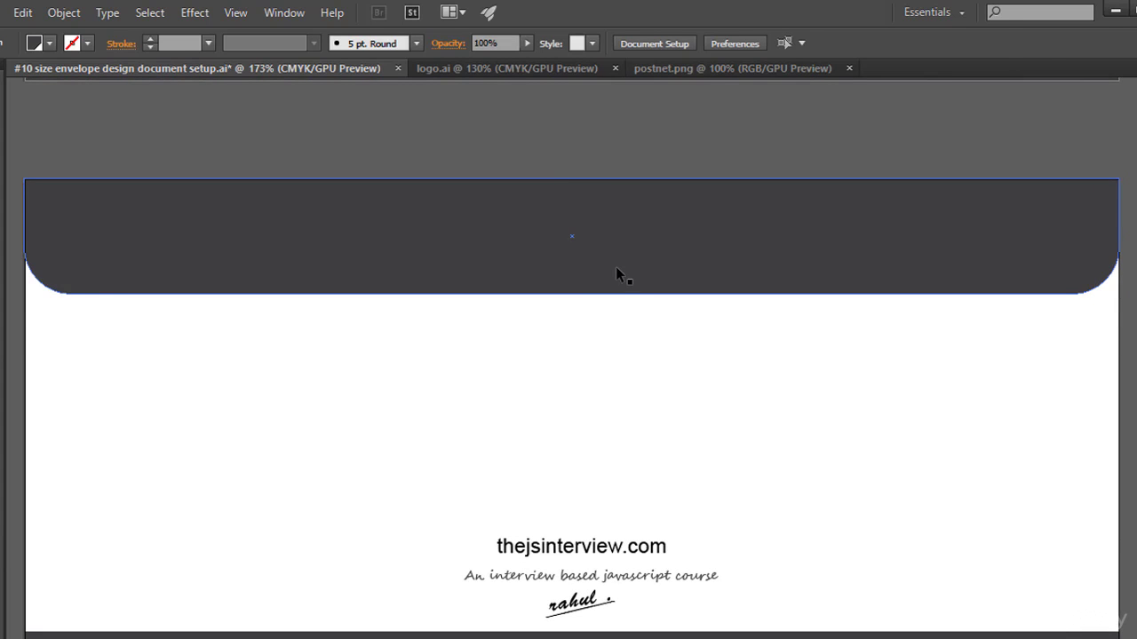
Add a Drop Shadow to the rounded flap with preview on and X Offset 0 in.
{"action": "left_click", "coordinate": [617, 274]}
{"action": "left_click", "coordinate": [207, 18]}
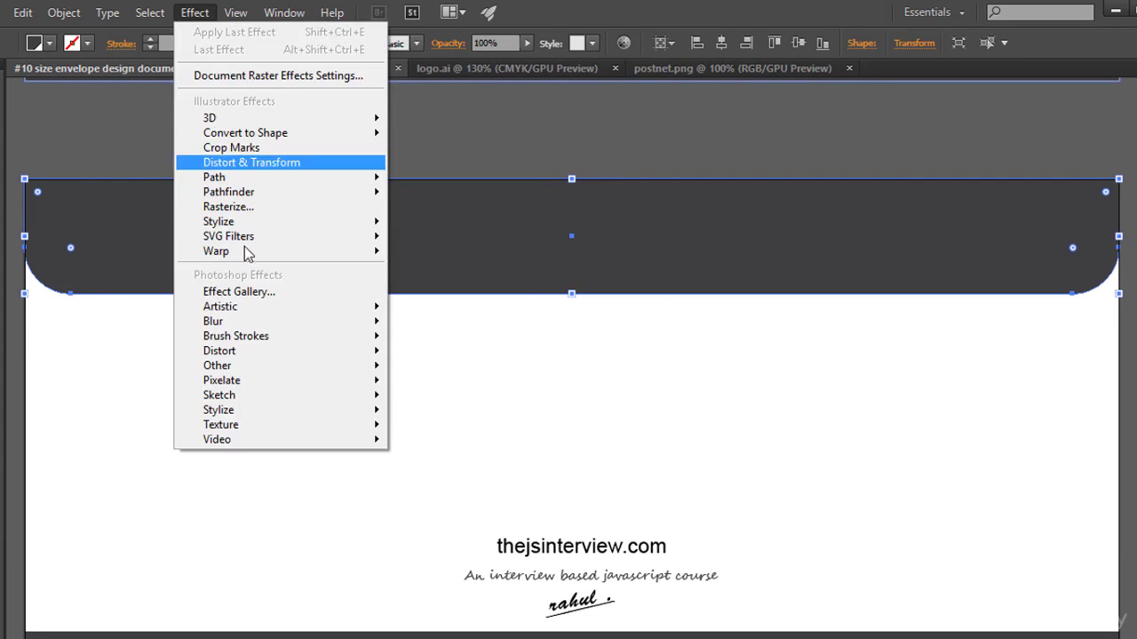
{"action": "mouse_move", "coordinate": [266, 221]}
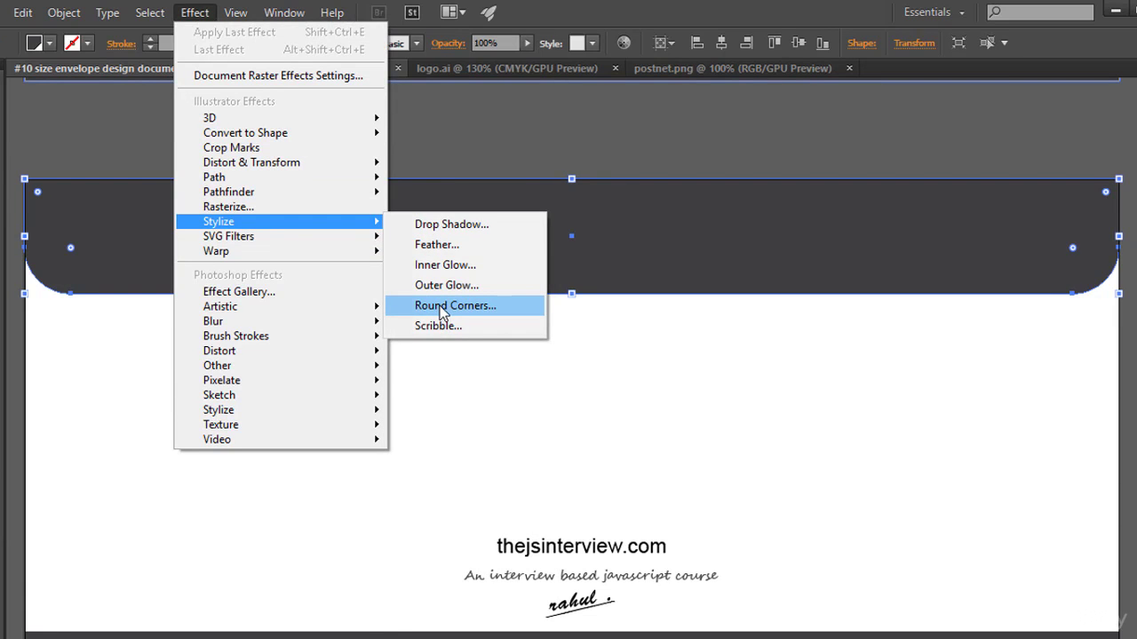
{"action": "left_click", "coordinate": [448, 224]}
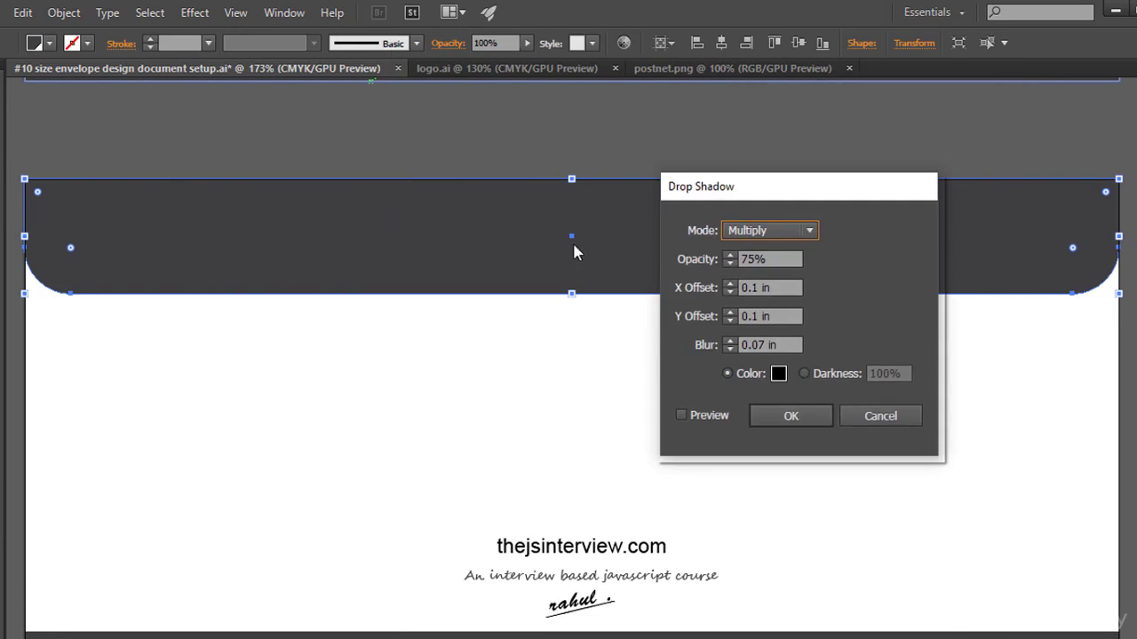
{"action": "left_click_drag", "start_coordinate": [774, 187], "coordinate": [234, 375]}
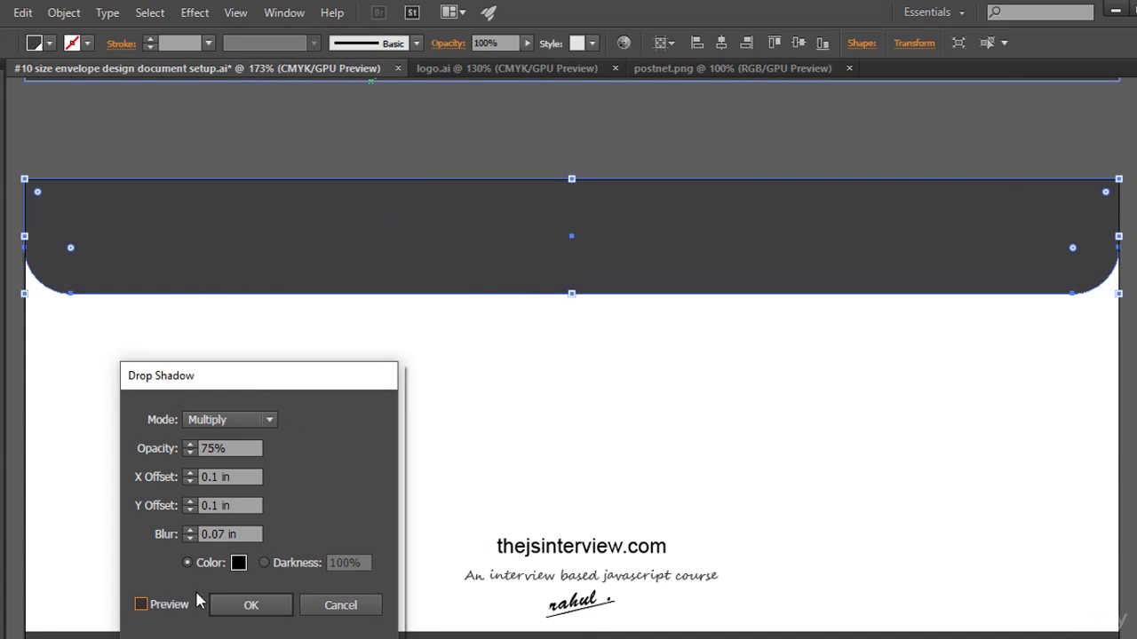
{"action": "left_click", "coordinate": [140, 603]}
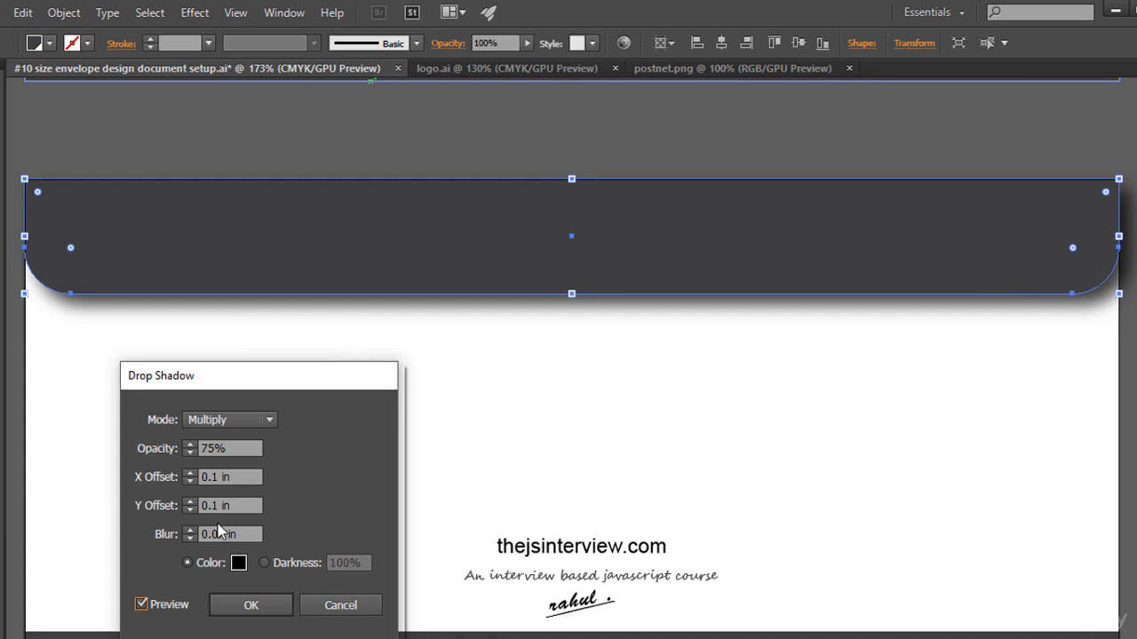
{"action": "left_click", "coordinate": [189, 484]}
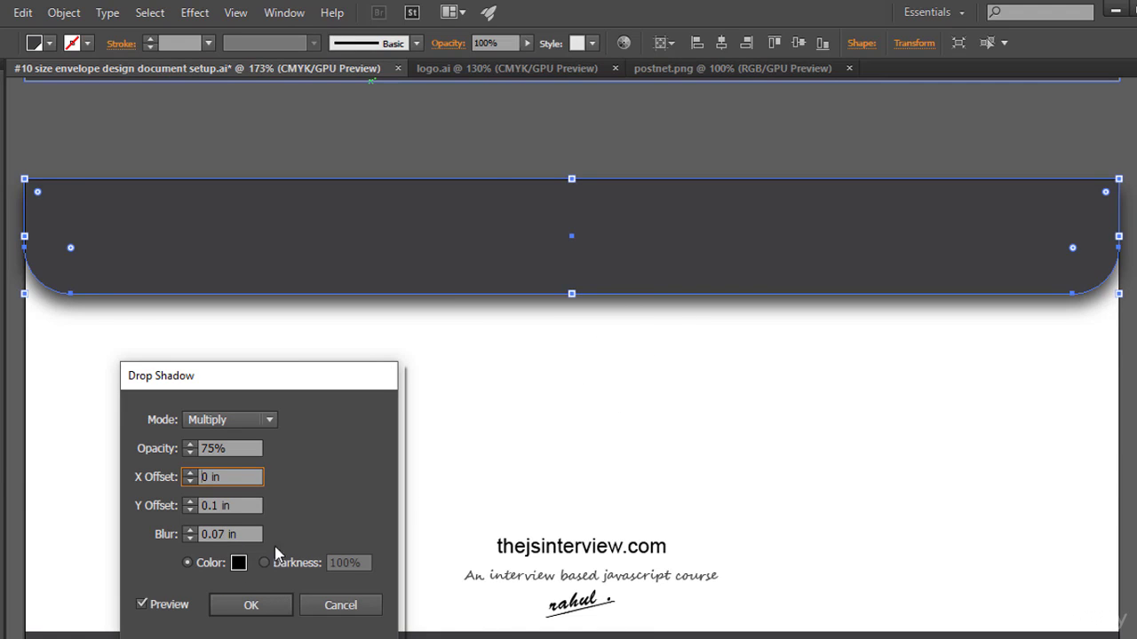
Set the drop shadow colour to a light grey and apply it to the flap.
{"action": "left_click", "coordinate": [238, 562]}
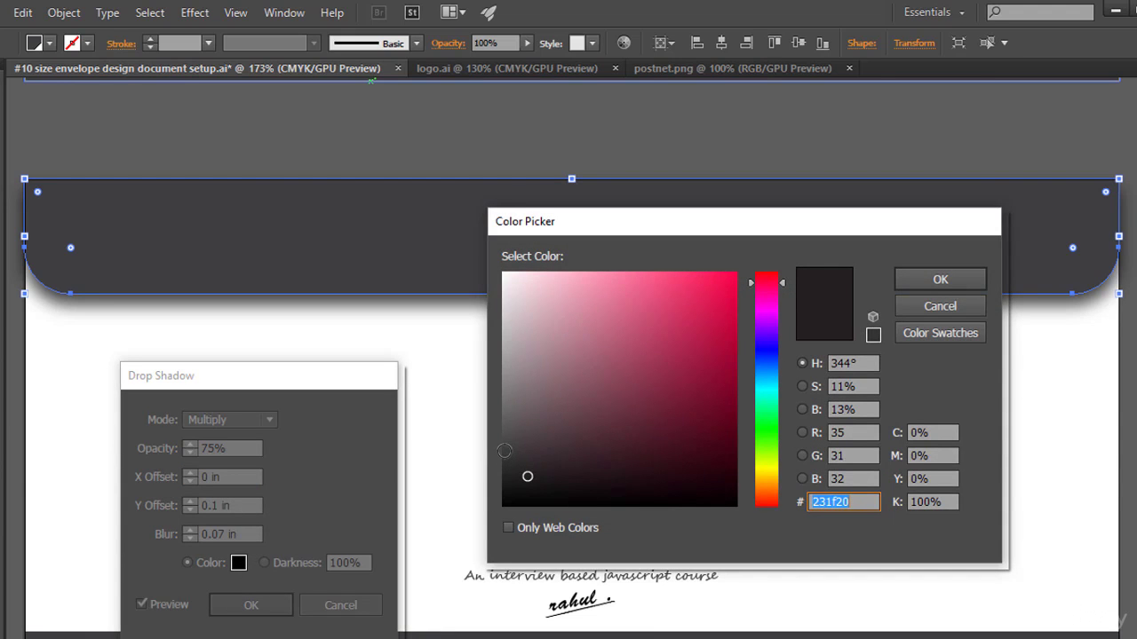
{"action": "left_click", "coordinate": [502, 452]}
{"action": "left_click", "coordinate": [919, 281]}
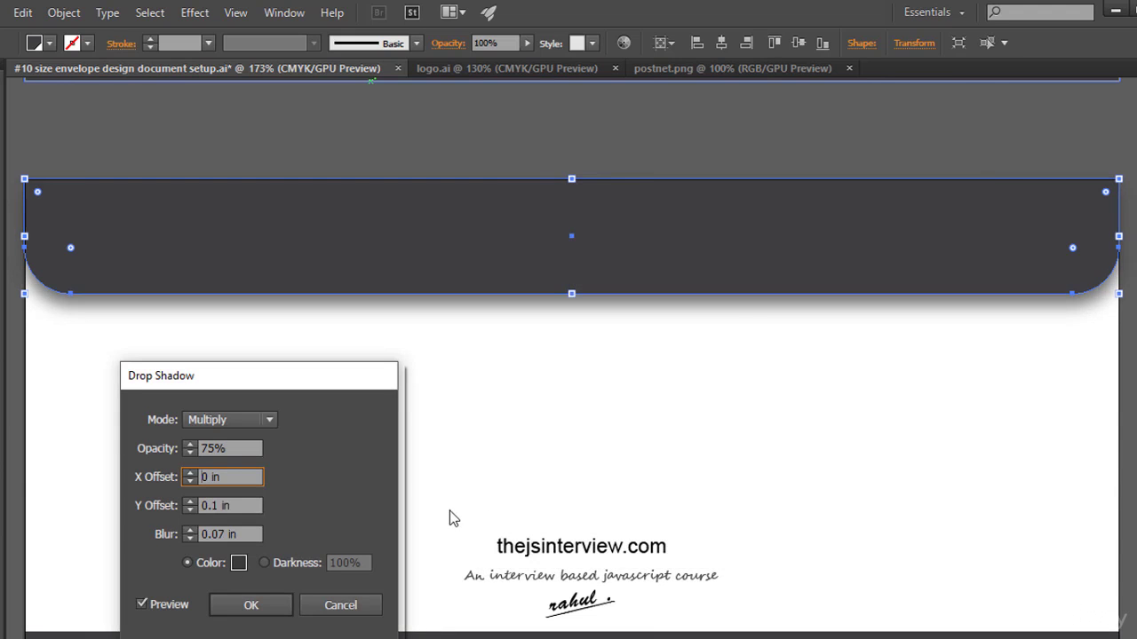
{"action": "left_click", "coordinate": [239, 563]}
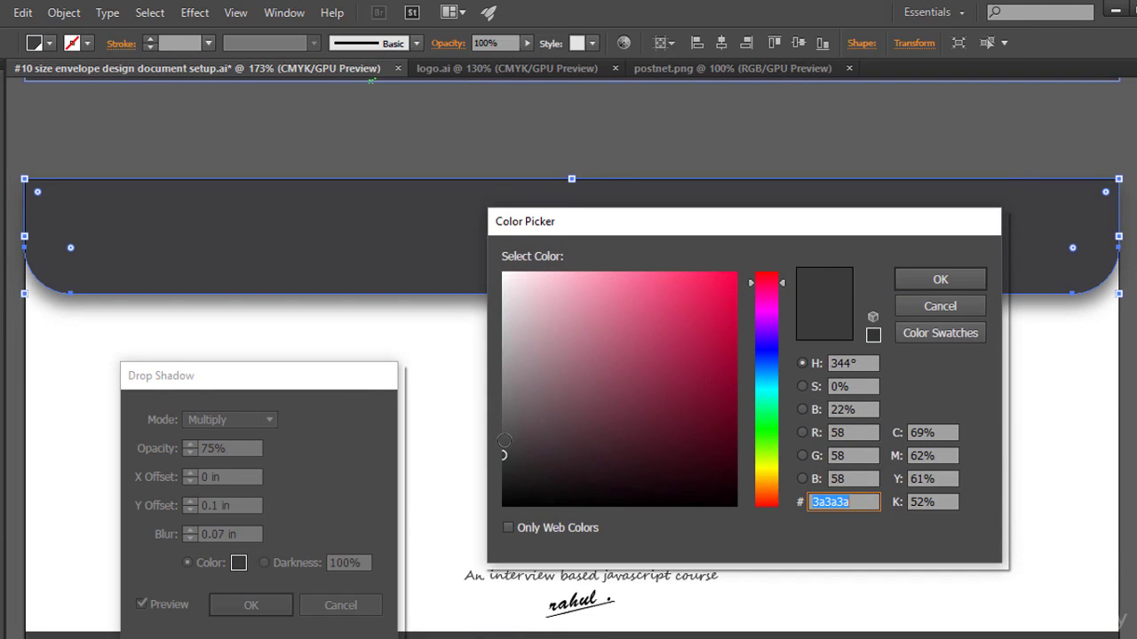
{"action": "left_click", "coordinate": [501, 444]}
{"action": "left_click", "coordinate": [924, 280]}
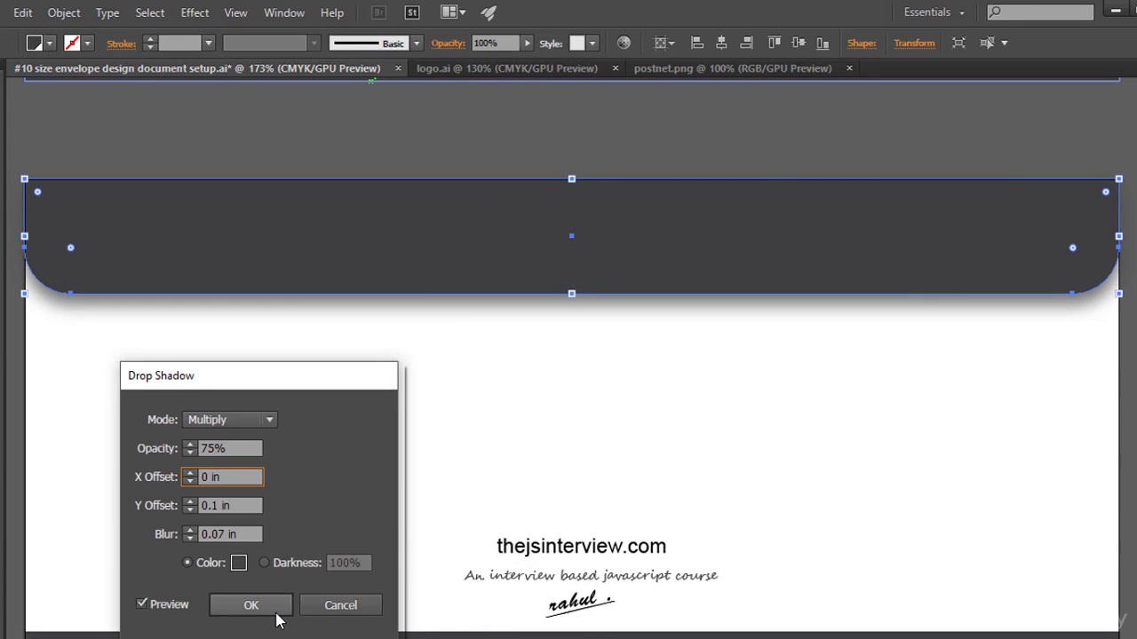
{"action": "left_click", "coordinate": [251, 604]}
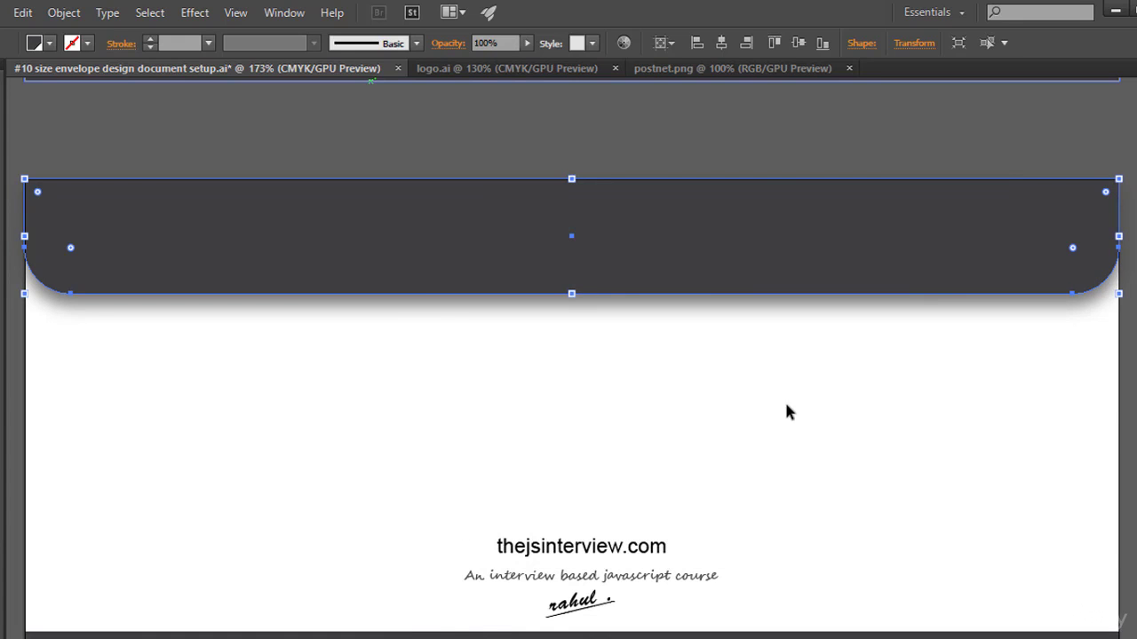
{"action": "left_click", "coordinate": [735, 411]}
{"action": "scroll", "coordinate": [827, 459], "scroll_direction": "down", "scroll_amount": 3}
{"action": "scroll", "coordinate": [825, 461], "scroll_direction": "up", "scroll_amount": 1}
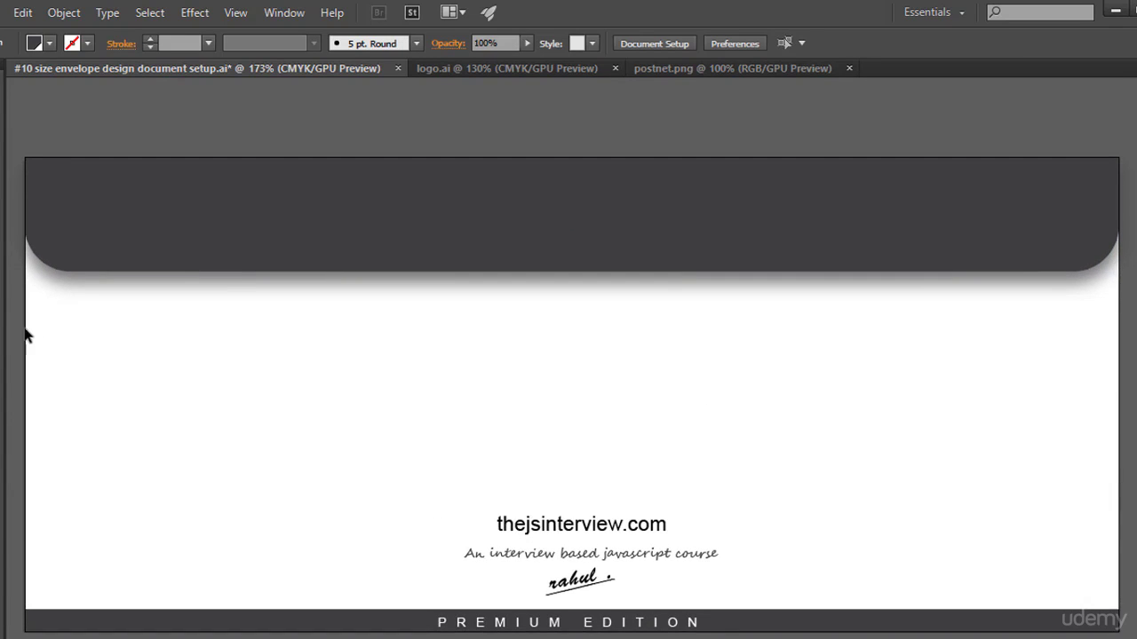
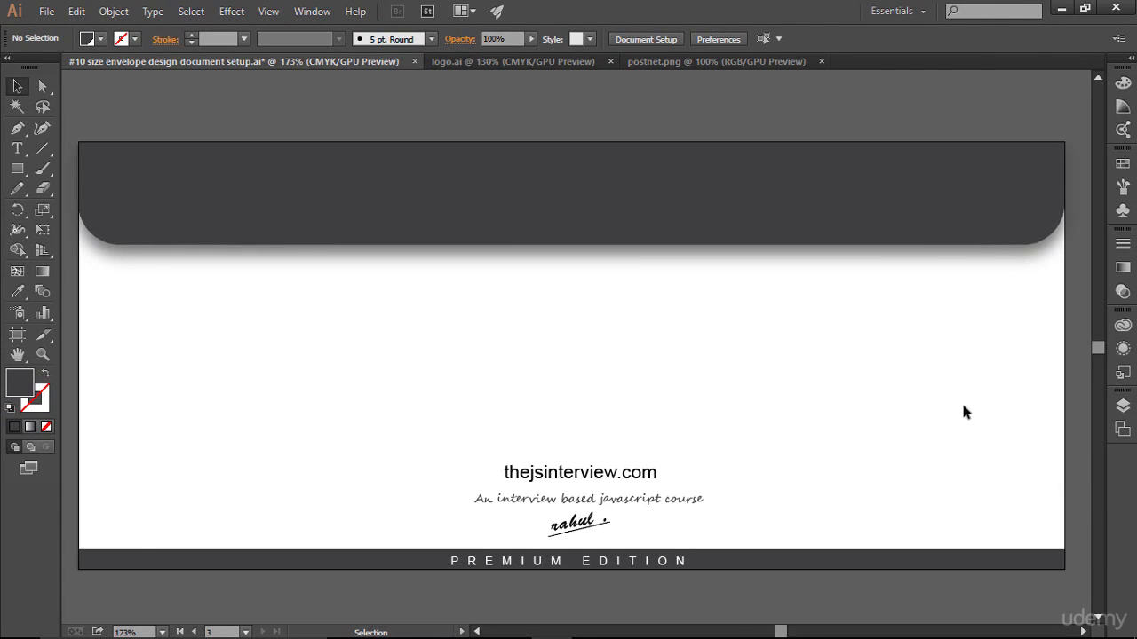
Zoom out to view the artboards, briefly picking the Ellipse tool before returning to Selection.
{"action": "key", "text": "ctrl+minus"}
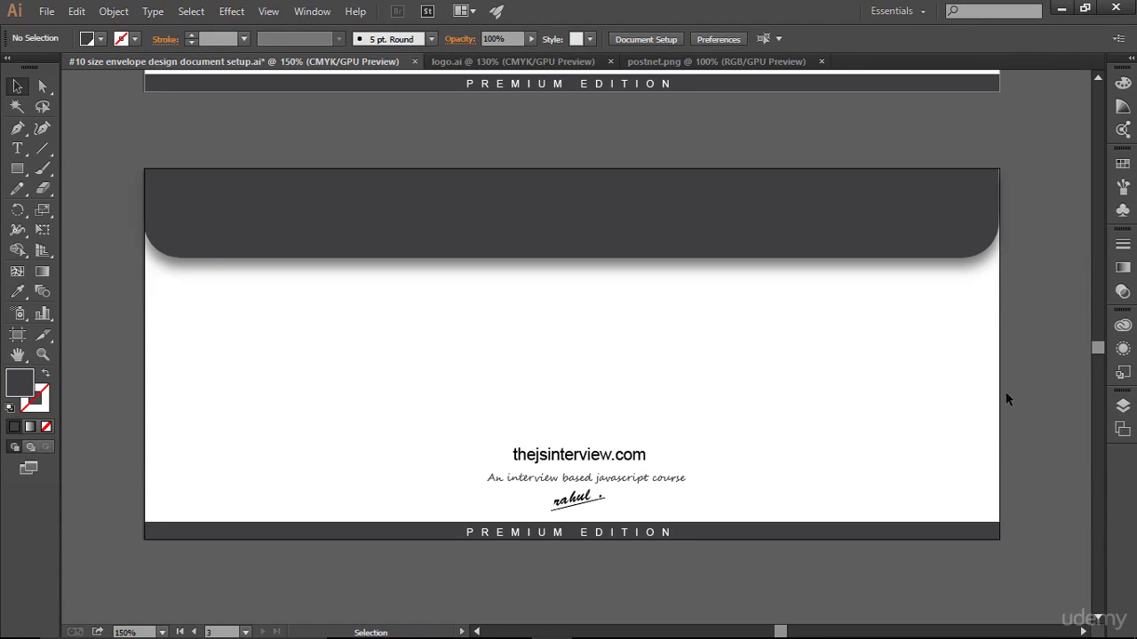
{"action": "scroll", "coordinate": [1006, 399], "scroll_direction": "up", "scroll_amount": 10}
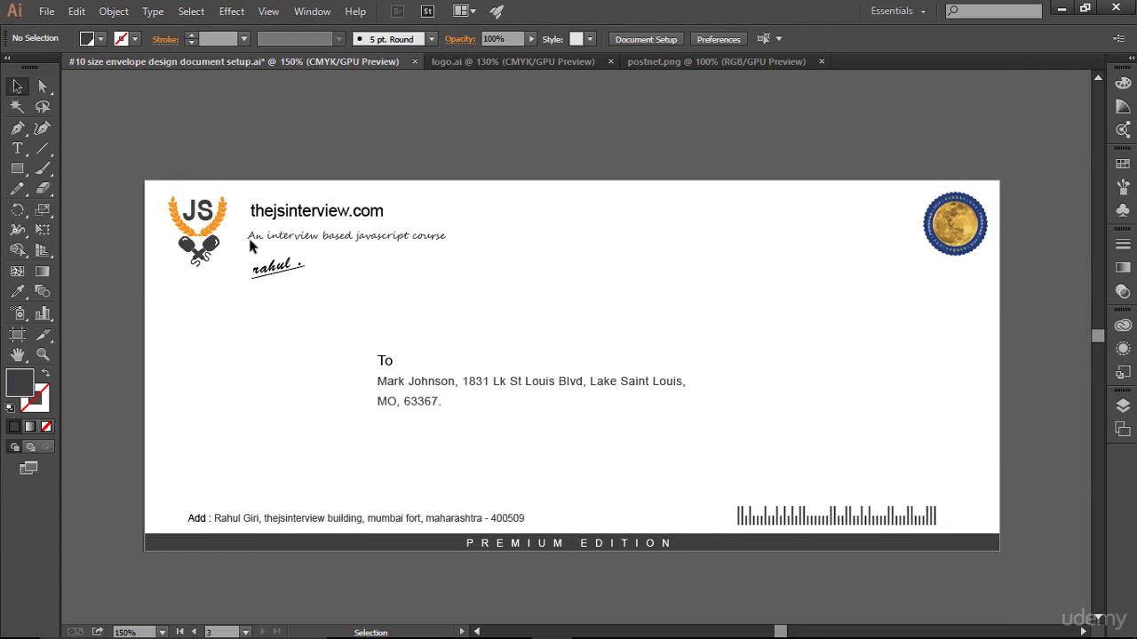
{"action": "scroll", "coordinate": [577, 456], "scroll_direction": "down", "scroll_amount": 5}
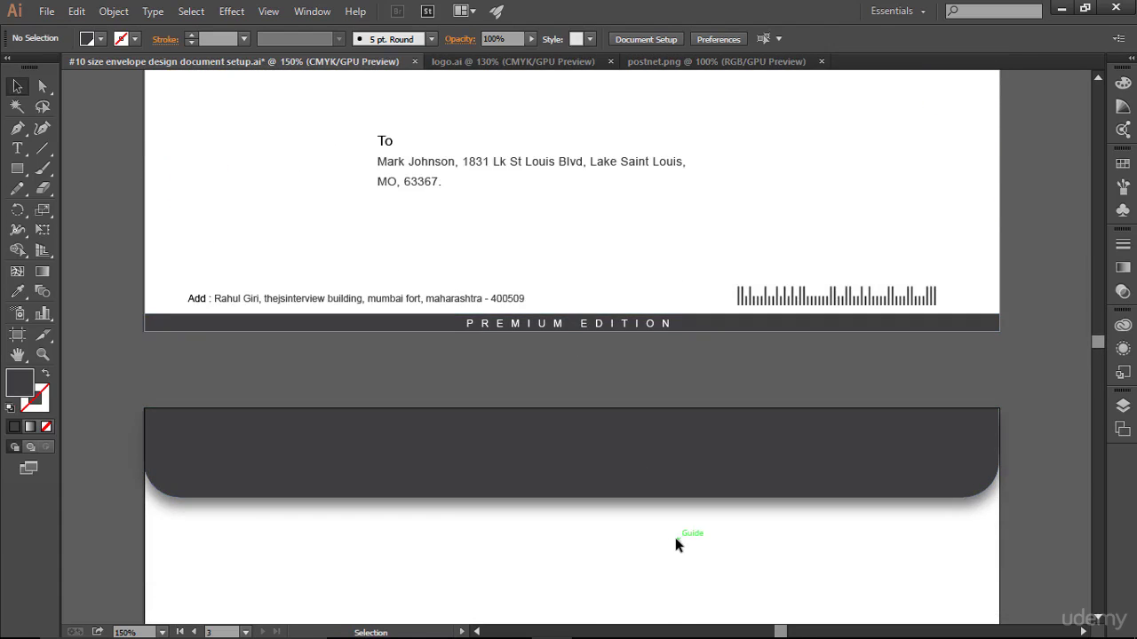
{"action": "scroll", "coordinate": [675, 545], "scroll_direction": "down", "scroll_amount": 3}
{"action": "scroll", "coordinate": [684, 536], "scroll_direction": "down", "scroll_amount": 2}
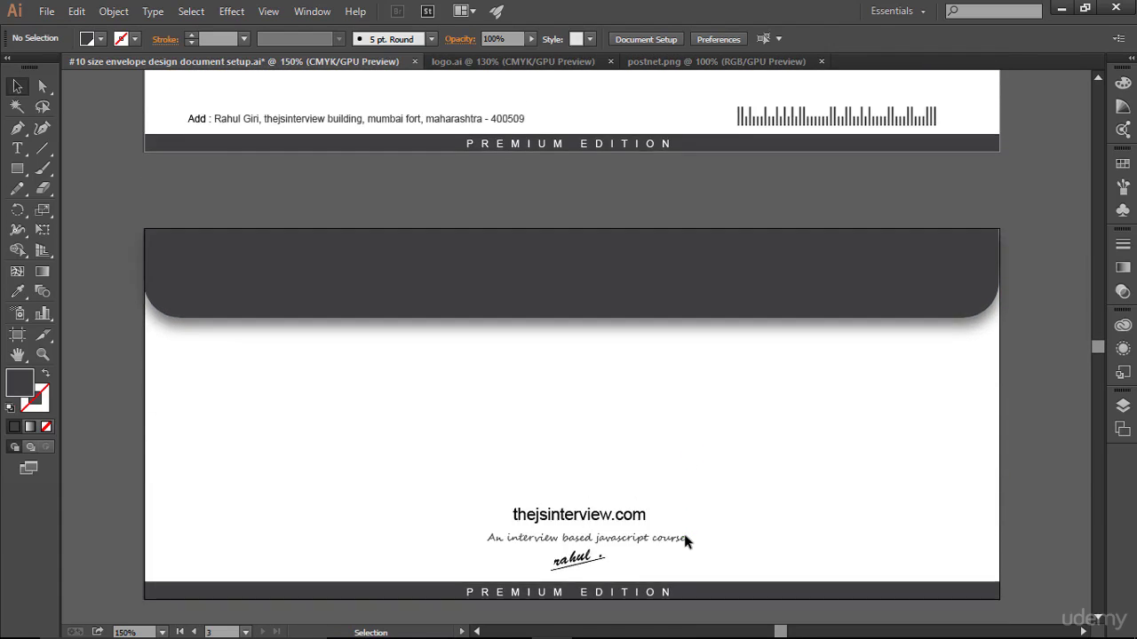
{"action": "scroll", "coordinate": [684, 540], "scroll_direction": "up", "scroll_amount": 7}
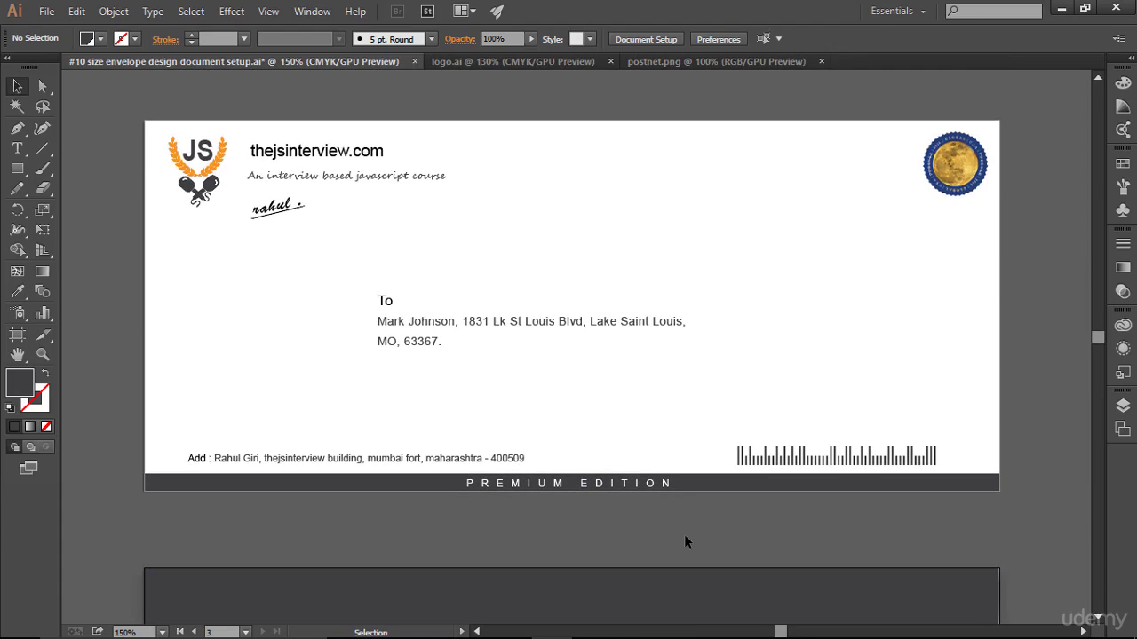
{"action": "scroll", "coordinate": [684, 542], "scroll_direction": "down", "scroll_amount": 5}
{"action": "left_click", "coordinate": [17, 168]}
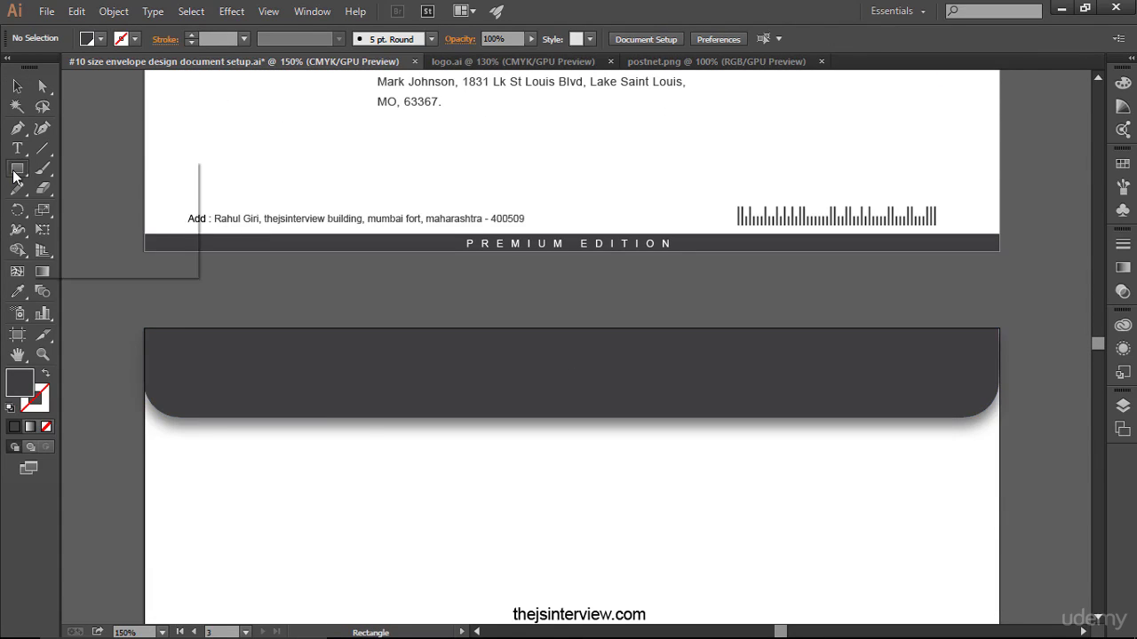
{"action": "left_click_drag", "start_coordinate": [17, 175], "coordinate": [69, 209]}
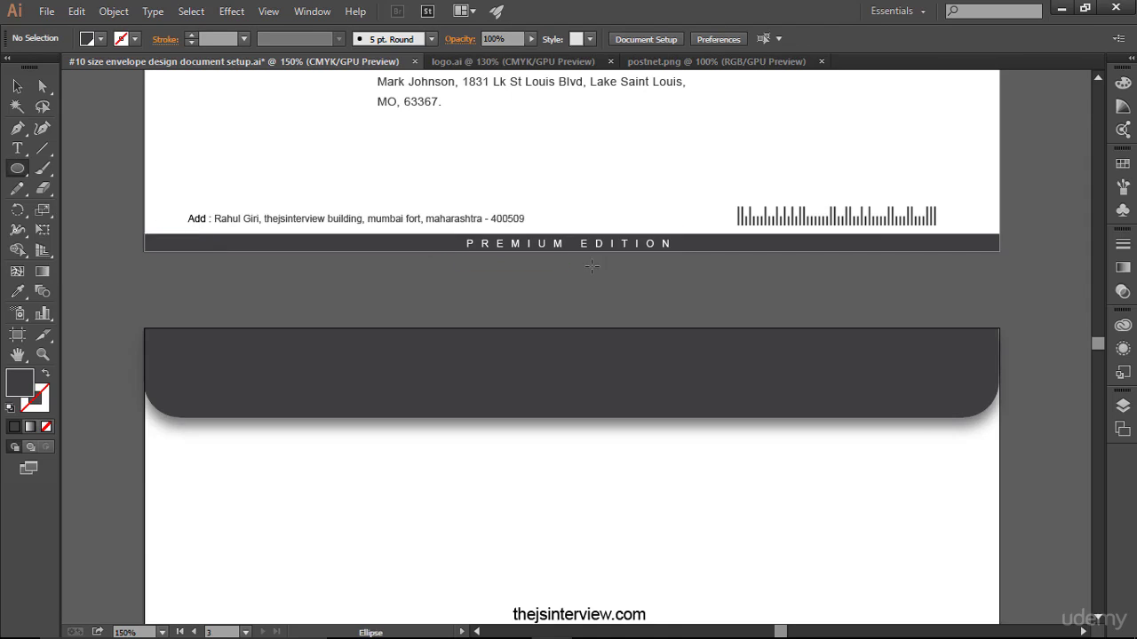
{"action": "scroll", "coordinate": [592, 266], "scroll_direction": "up", "scroll_amount": 6}
{"action": "scroll", "coordinate": [657, 397], "scroll_direction": "down", "scroll_amount": 2}
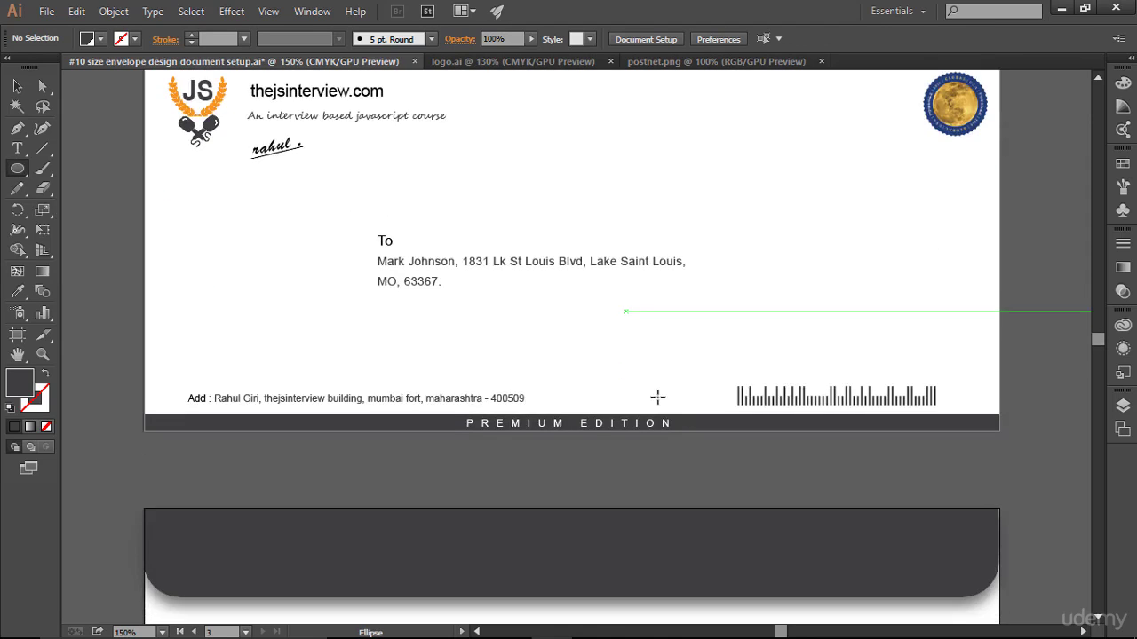
{"action": "scroll", "coordinate": [657, 397], "scroll_direction": "down", "scroll_amount": 2}
{"action": "left_click", "coordinate": [18, 86]}
{"action": "scroll", "coordinate": [227, 165], "scroll_direction": "up", "scroll_amount": 2}
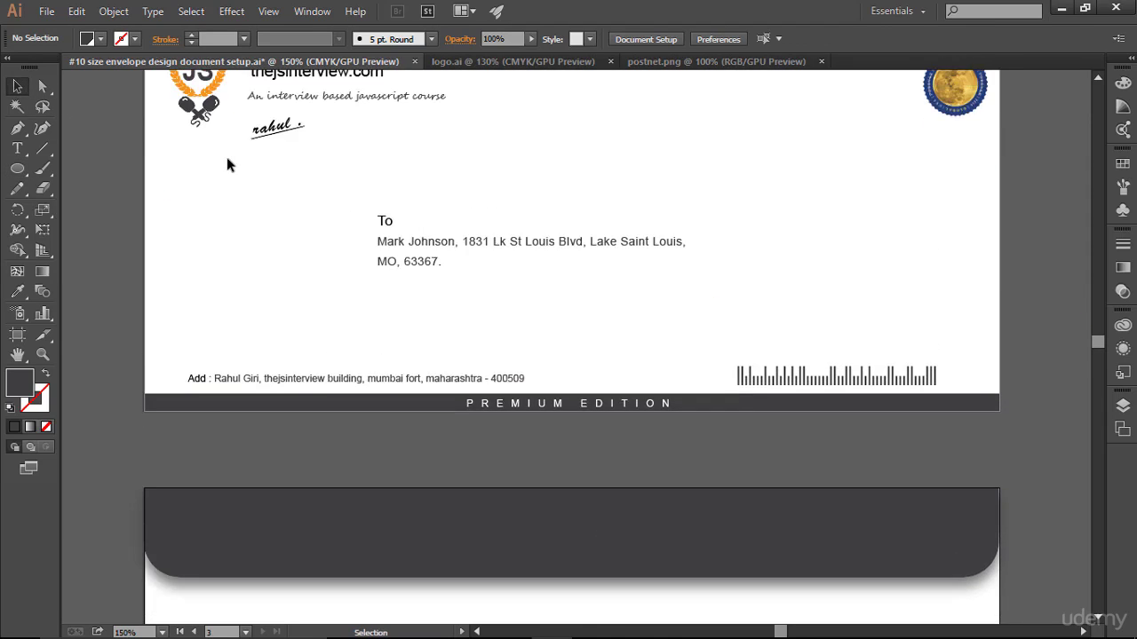
{"action": "scroll", "coordinate": [227, 165], "scroll_direction": "up", "scroll_amount": 3}
Duplicate the JS logo group down onto the dark back flap and send the copy to the back.
{"action": "left_click_drag", "start_coordinate": [164, 173], "coordinate": [236, 249]}
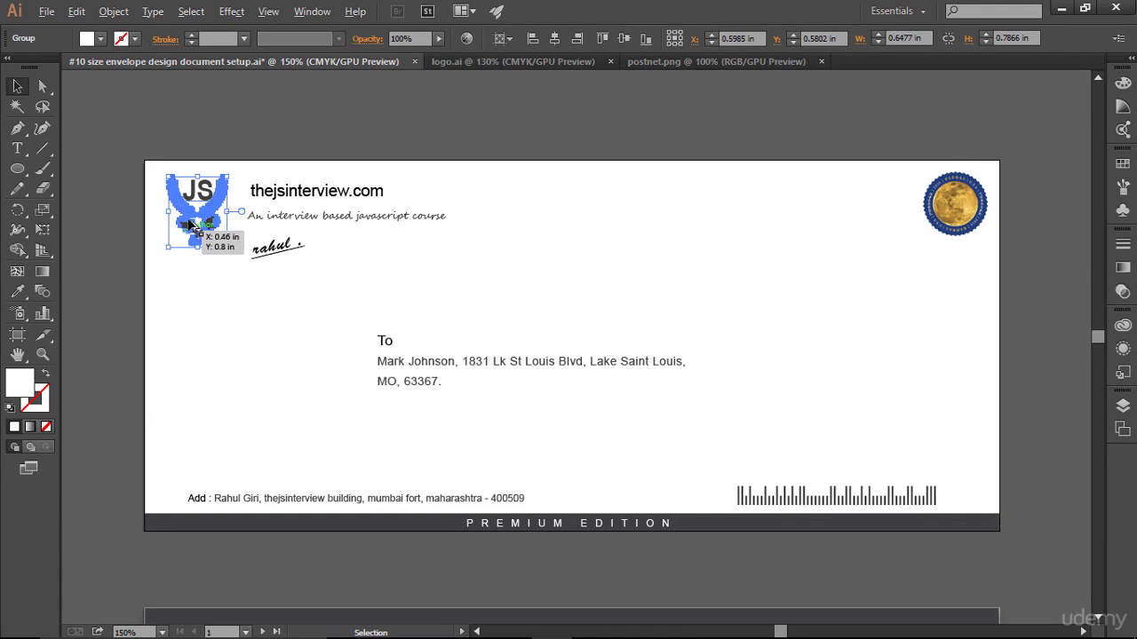
{"action": "left_click_drag", "start_coordinate": [197, 217], "coordinate": [246, 341]}
{"action": "left_click_drag", "start_coordinate": [244, 319], "coordinate": [514, 556]}
{"action": "scroll", "coordinate": [708, 581], "scroll_direction": "down", "scroll_amount": 5}
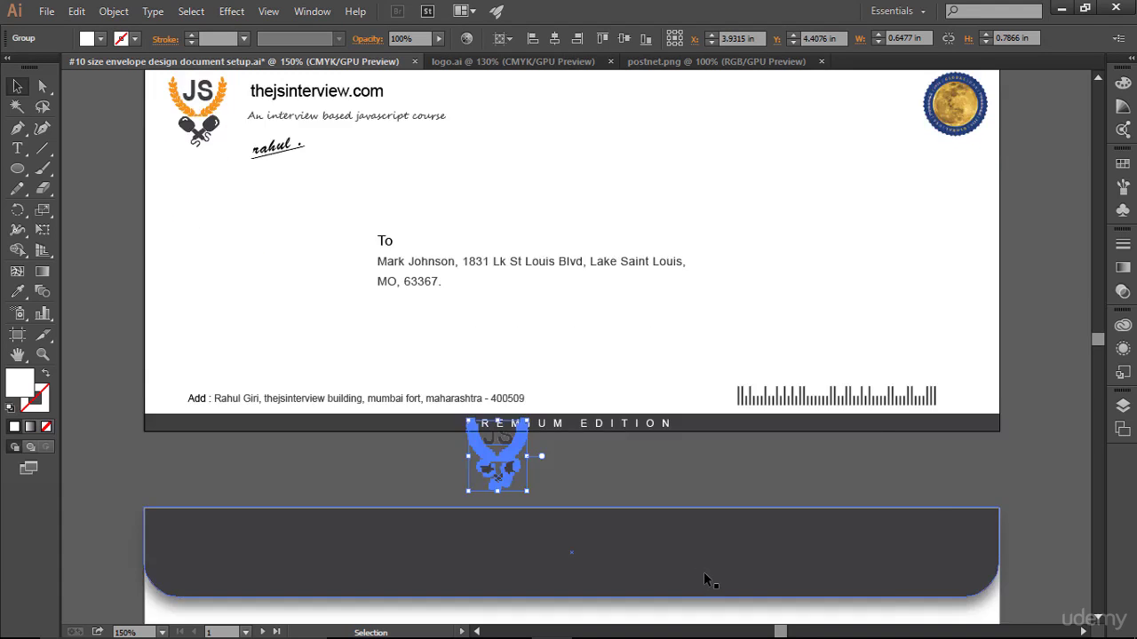
{"action": "left_click_drag", "start_coordinate": [508, 340], "coordinate": [550, 439]}
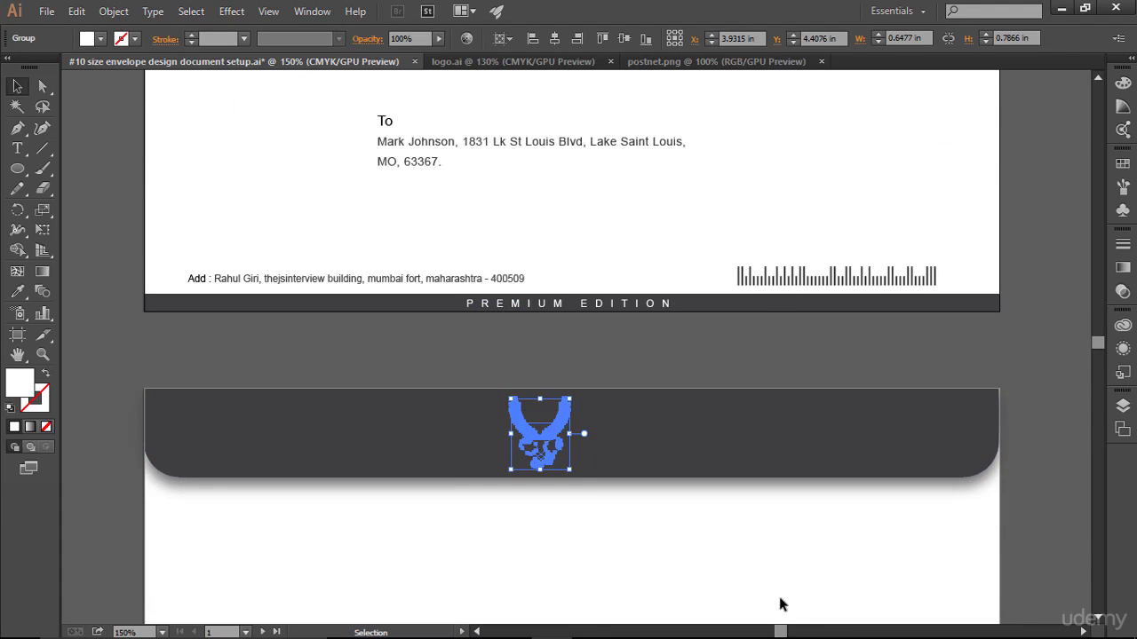
{"action": "key", "text": "Delete"}
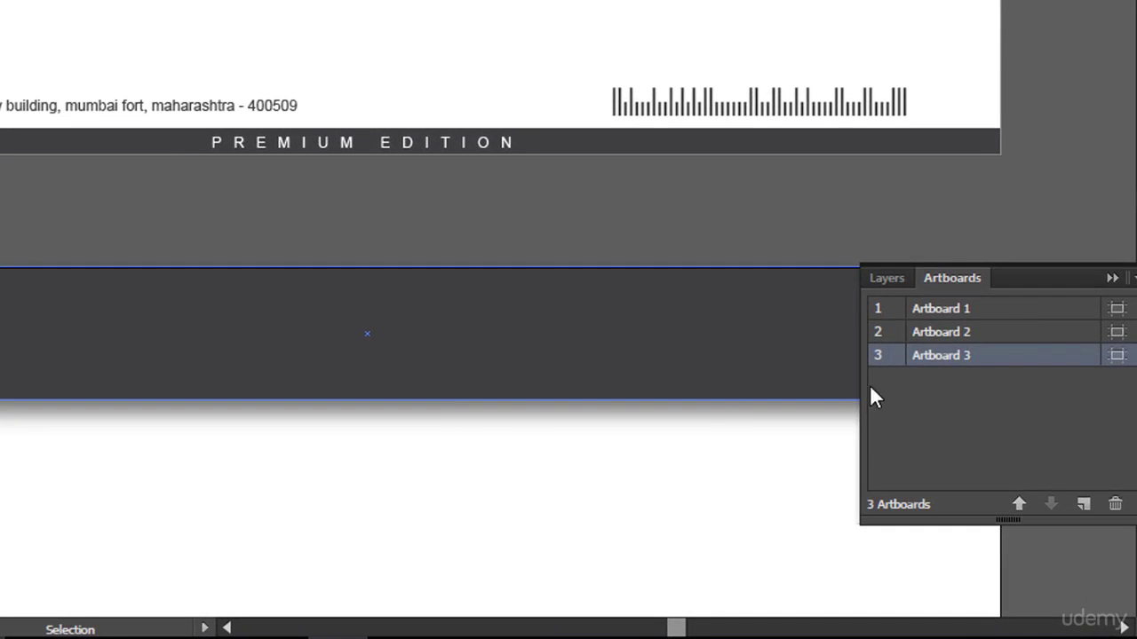
Expand Layer 1 in the Layers panel and drag the JS logo <Group> to the top of the stack.
{"action": "left_click", "coordinate": [497, 440]}
{"action": "scroll", "coordinate": [497, 439], "scroll_direction": "down", "scroll_amount": 3}
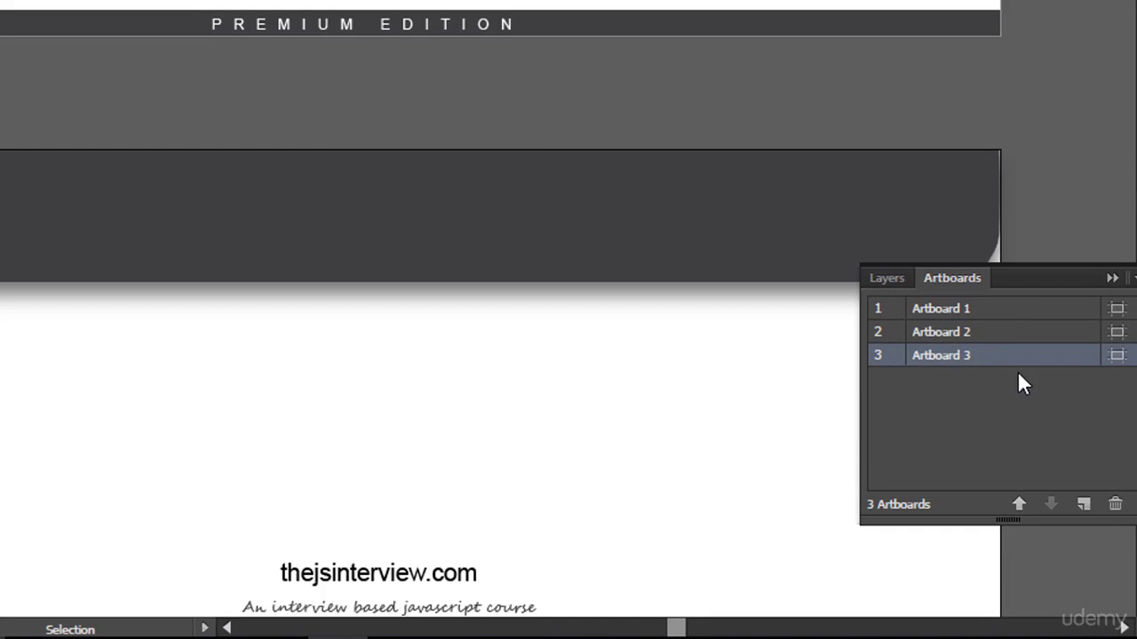
{"action": "left_click", "coordinate": [886, 280]}
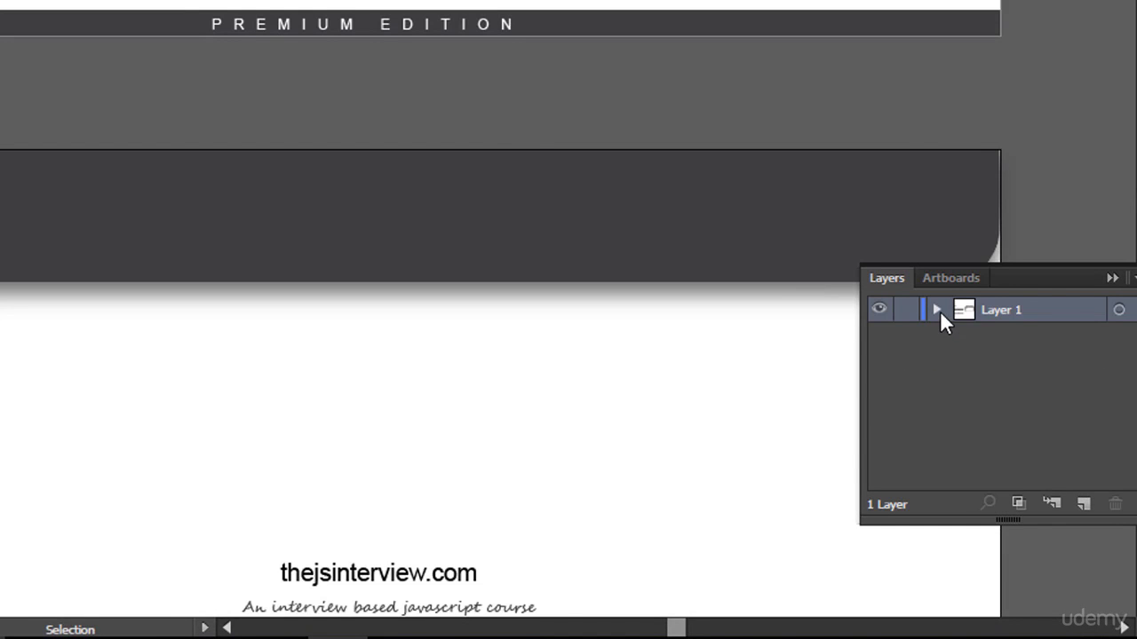
{"action": "left_click", "coordinate": [937, 310]}
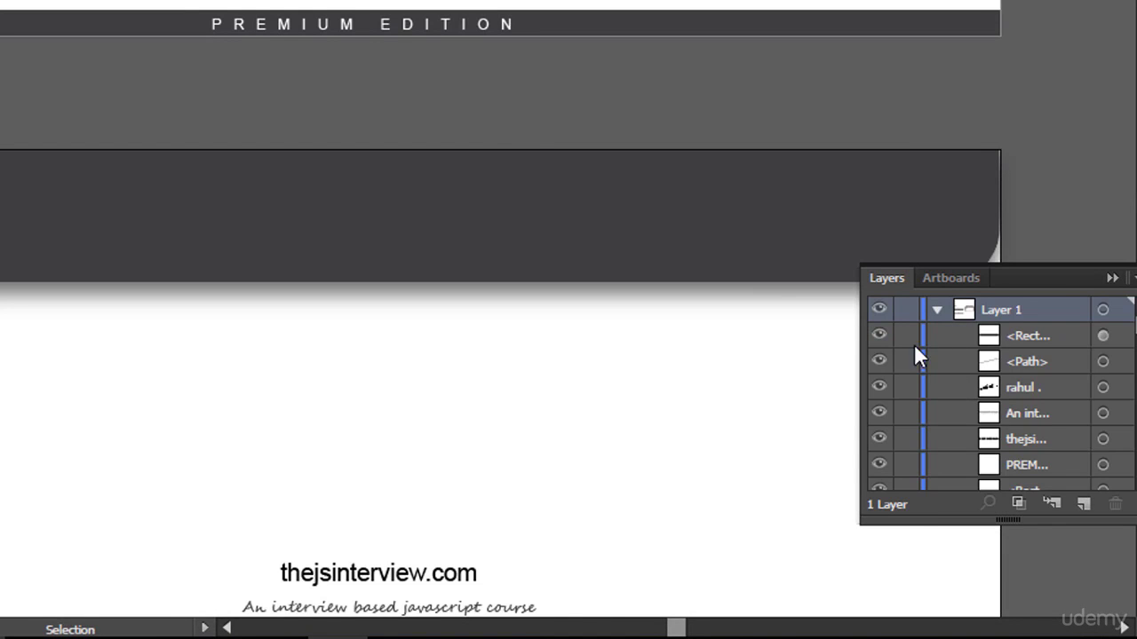
{"action": "scroll", "coordinate": [1028, 400], "scroll_direction": "down", "scroll_amount": 5}
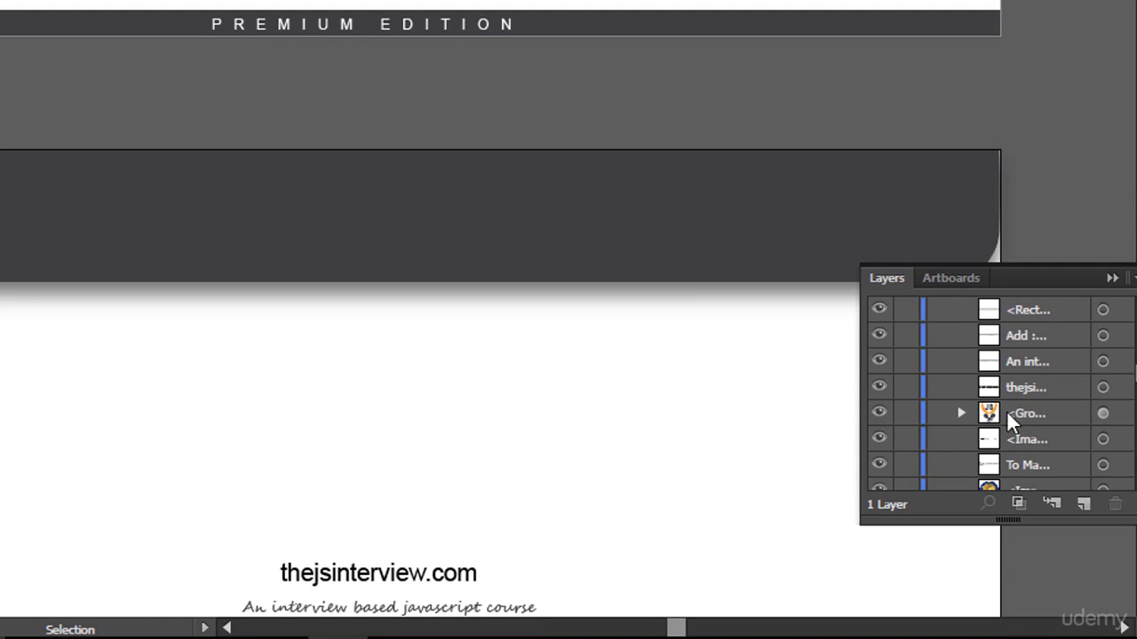
{"action": "scroll", "coordinate": [917, 425], "scroll_direction": "down", "scroll_amount": 3}
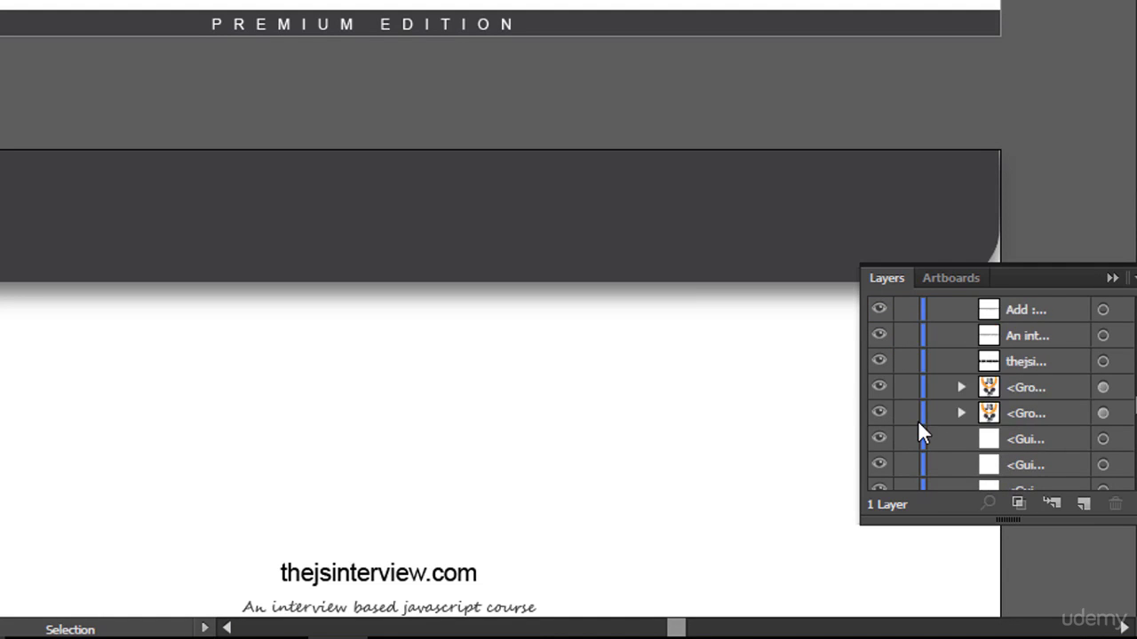
{"action": "scroll", "coordinate": [957, 422], "scroll_direction": "up", "scroll_amount": 4}
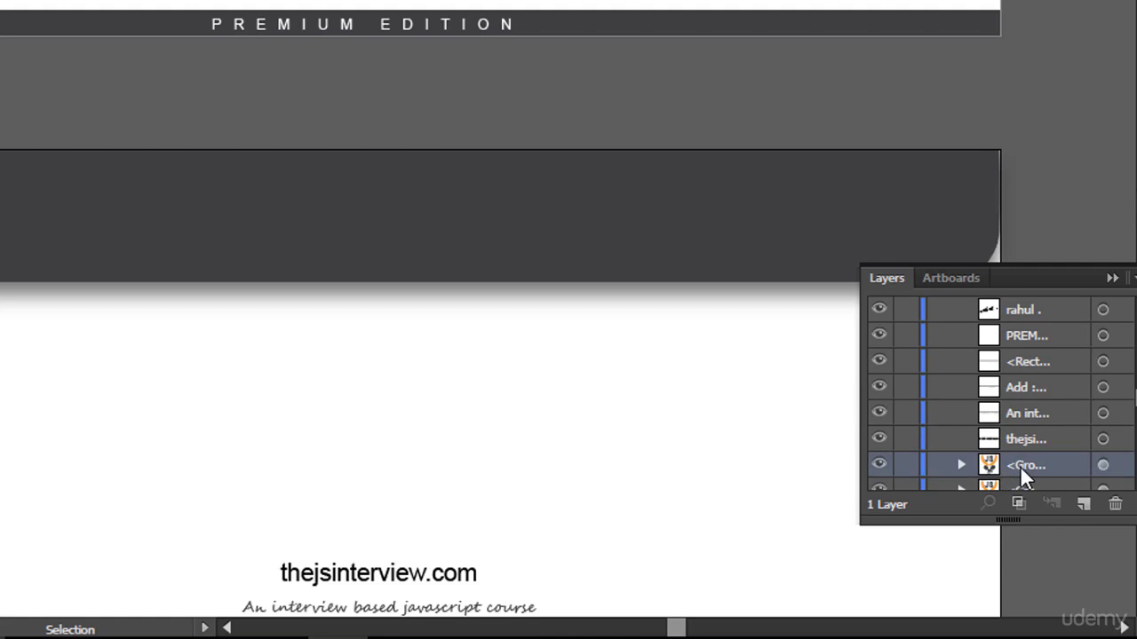
{"action": "left_click_drag", "start_coordinate": [1020, 465], "coordinate": [1029, 330]}
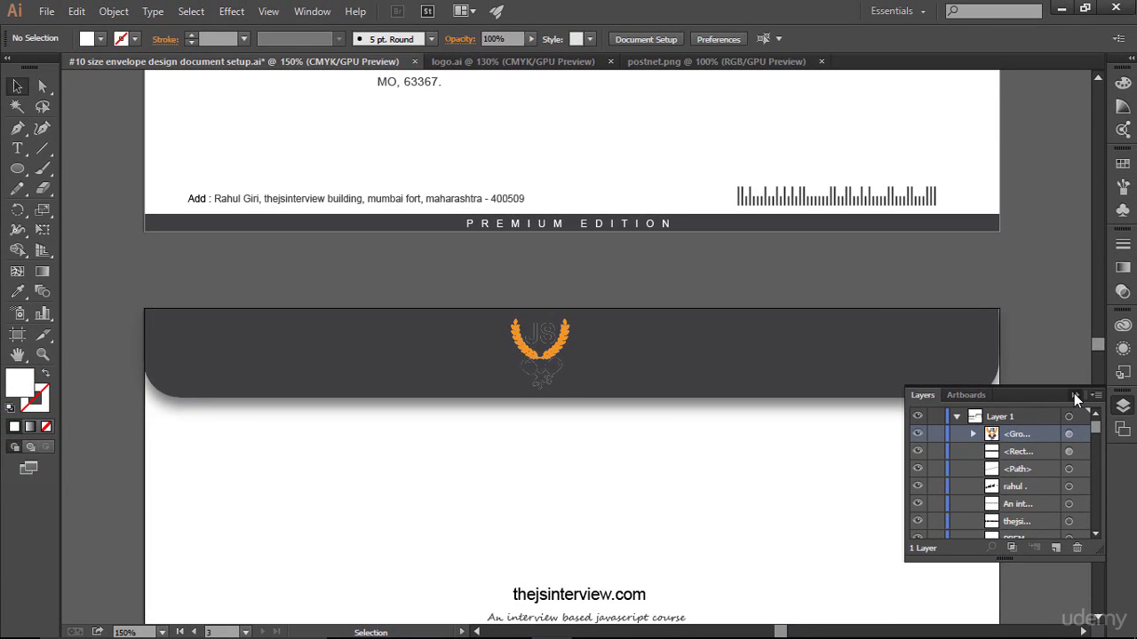
Draw a circle below the dark flap and move the JS logo copy onto it.
{"action": "left_click", "coordinate": [1074, 394]}
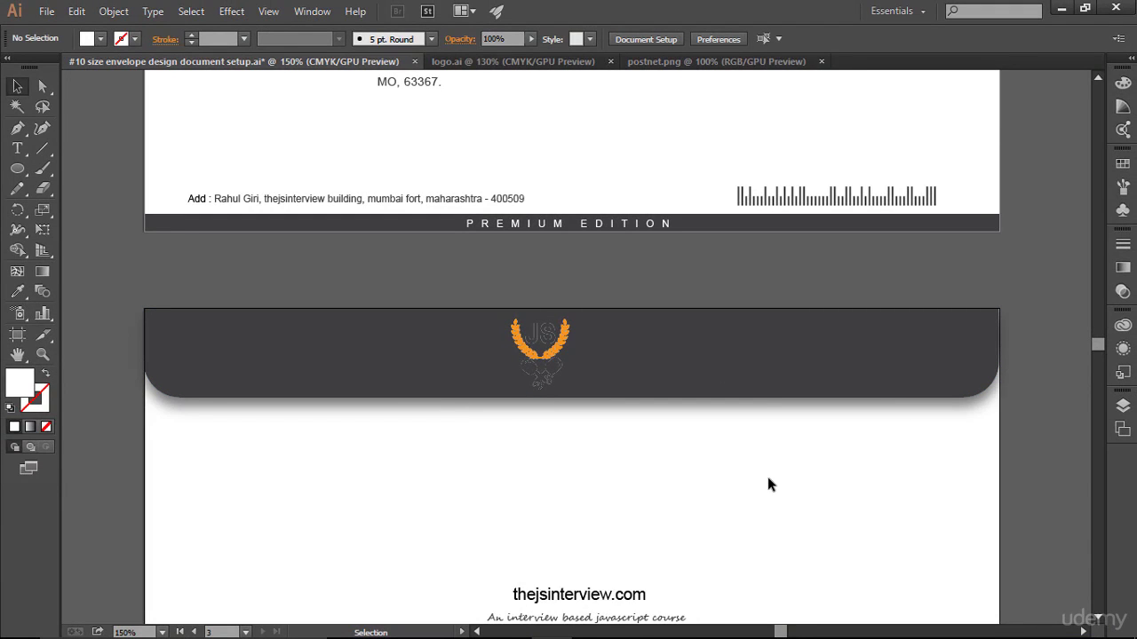
{"action": "left_click", "coordinate": [17, 169]}
{"action": "mouse_move", "coordinate": [458, 441]}
{"action": "left_mouse_down"}
{"action": "mouse_move", "coordinate": [563, 539]}
{"action": "mouse_move", "coordinate": [534, 514]}
{"action": "left_mouse_up"}
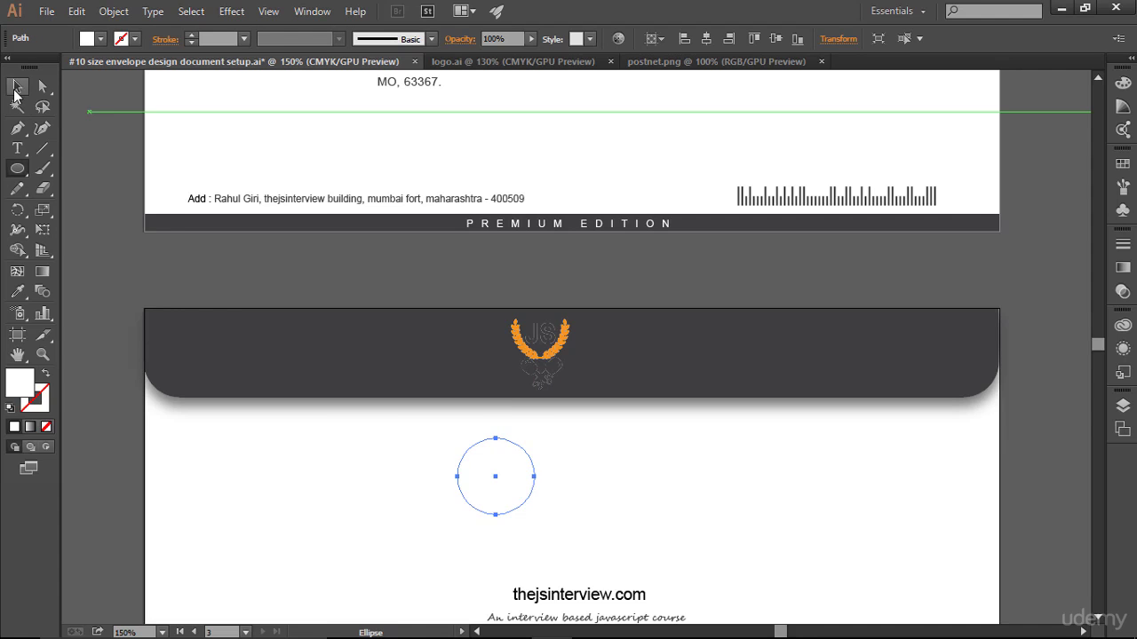
{"action": "key", "text": "v"}
{"action": "left_click_drag", "start_coordinate": [549, 348], "coordinate": [508, 473]}
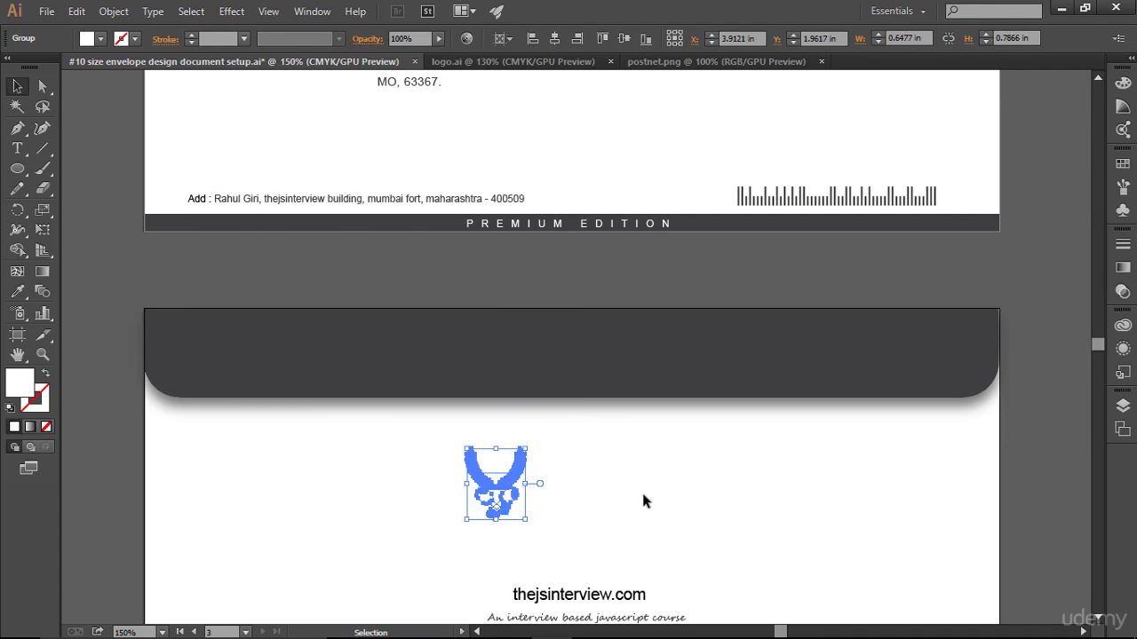
{"action": "left_click", "coordinate": [641, 489]}
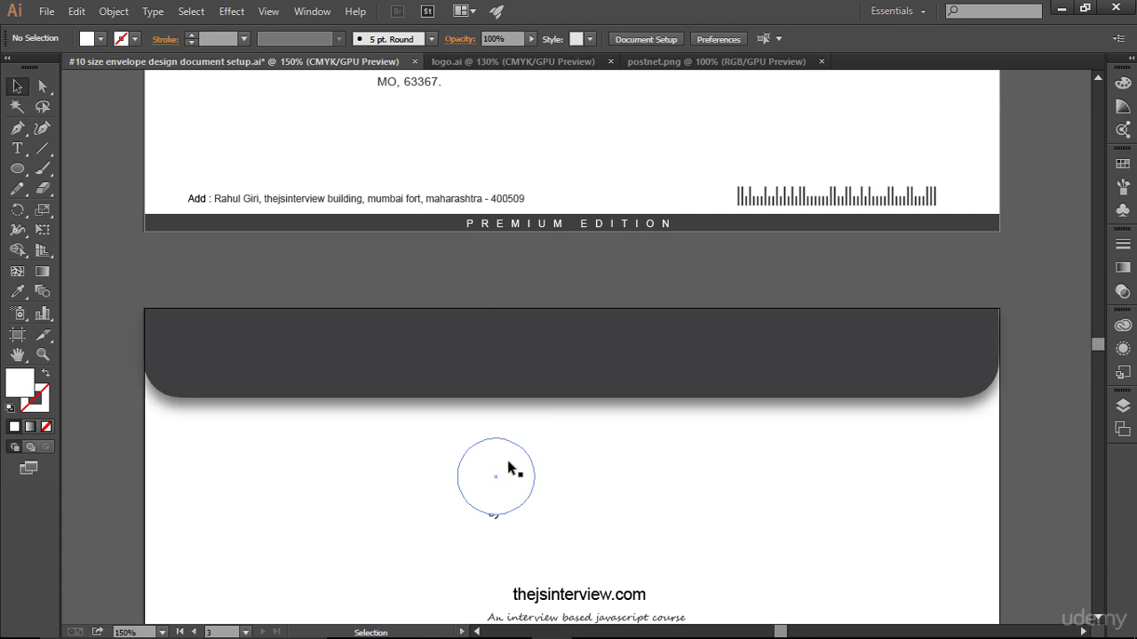
Stack the circle beneath the logo group in Layers, then move both up onto the dark flap.
{"action": "left_click", "coordinate": [1123, 405]}
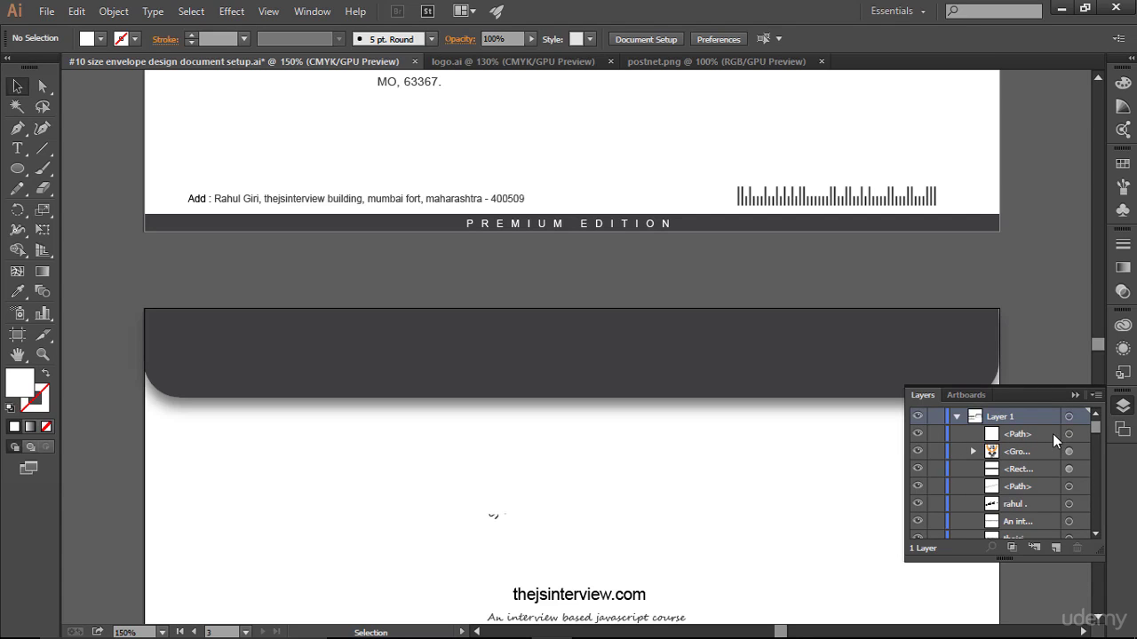
{"action": "left_click", "coordinate": [1044, 433]}
{"action": "left_click_drag", "start_coordinate": [1043, 433], "coordinate": [1040, 457]}
{"action": "left_click", "coordinate": [972, 386]}
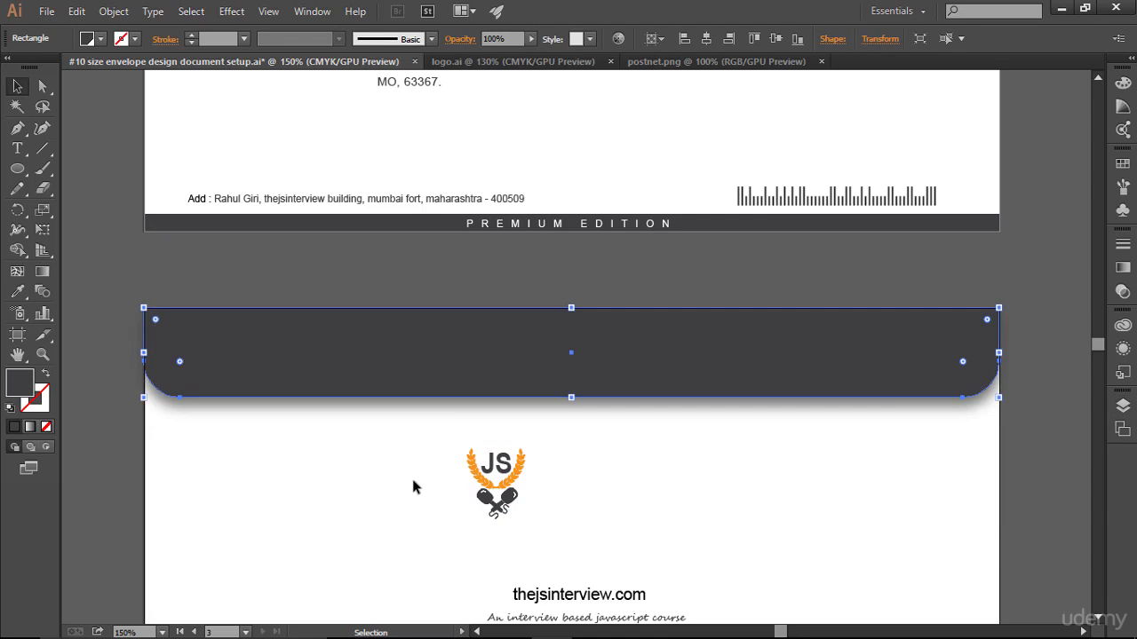
{"action": "left_click_drag", "start_coordinate": [422, 437], "coordinate": [551, 506]}
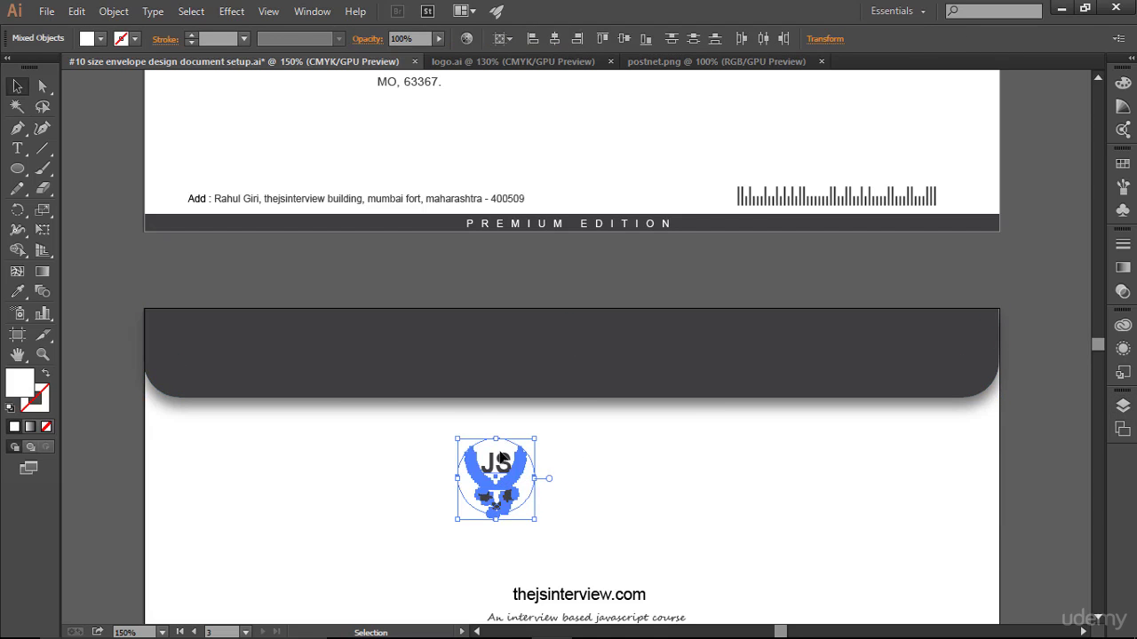
{"action": "left_click_drag", "start_coordinate": [502, 458], "coordinate": [550, 330]}
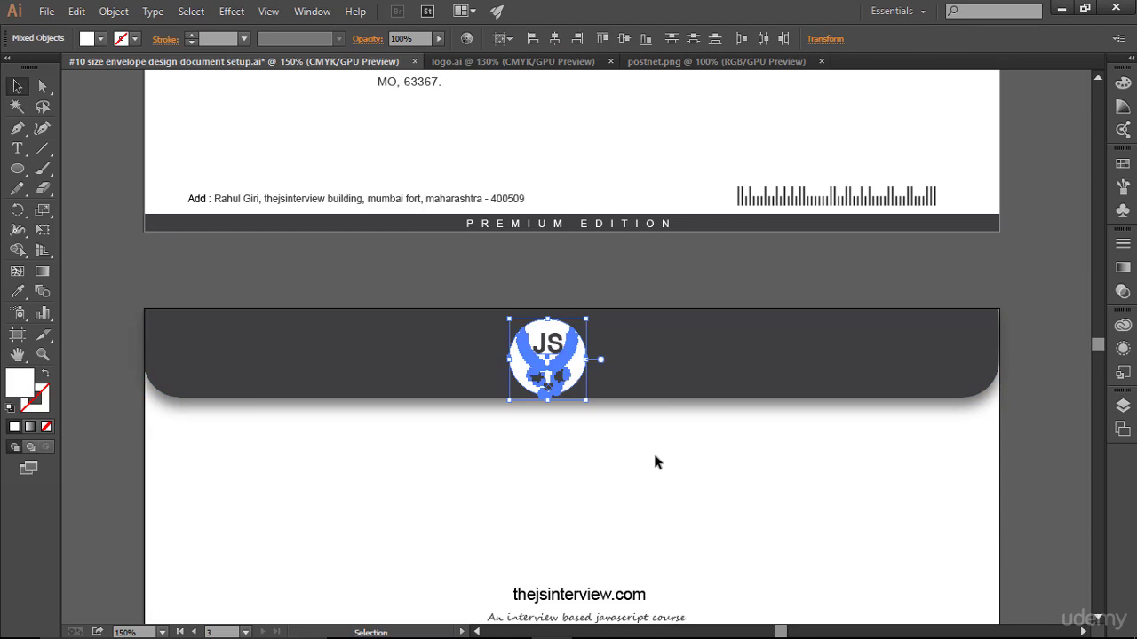
{"action": "left_click", "coordinate": [679, 487]}
Try repeatedly to select the JS logo group on the flap, bringing up Layers with F7.
{"action": "left_click", "coordinate": [576, 331]}
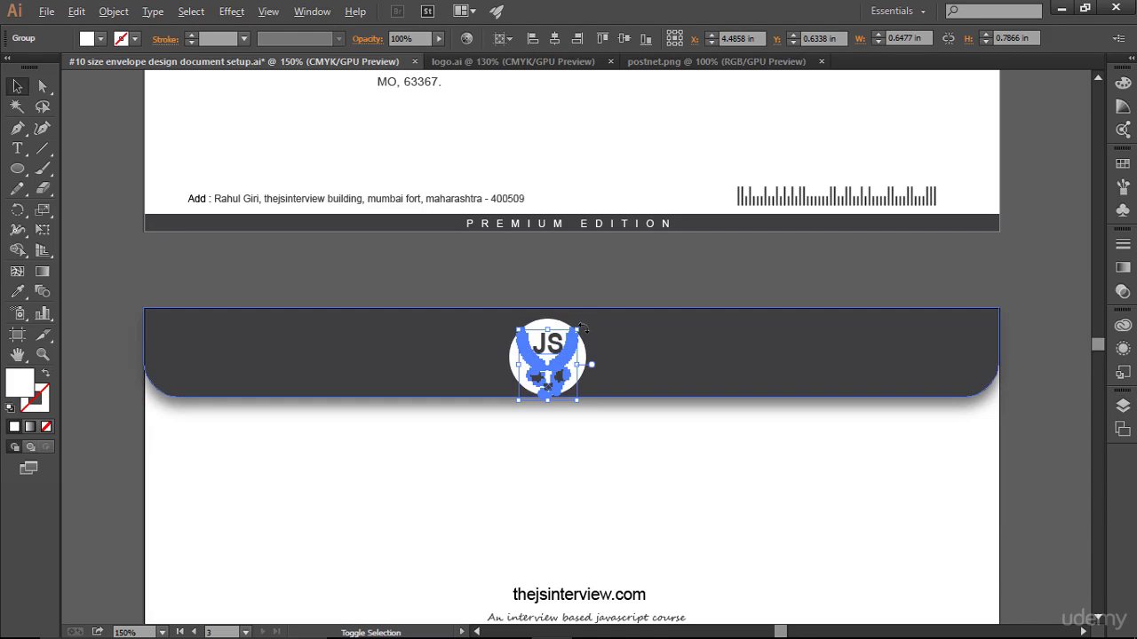
{"action": "left_click", "coordinate": [604, 455]}
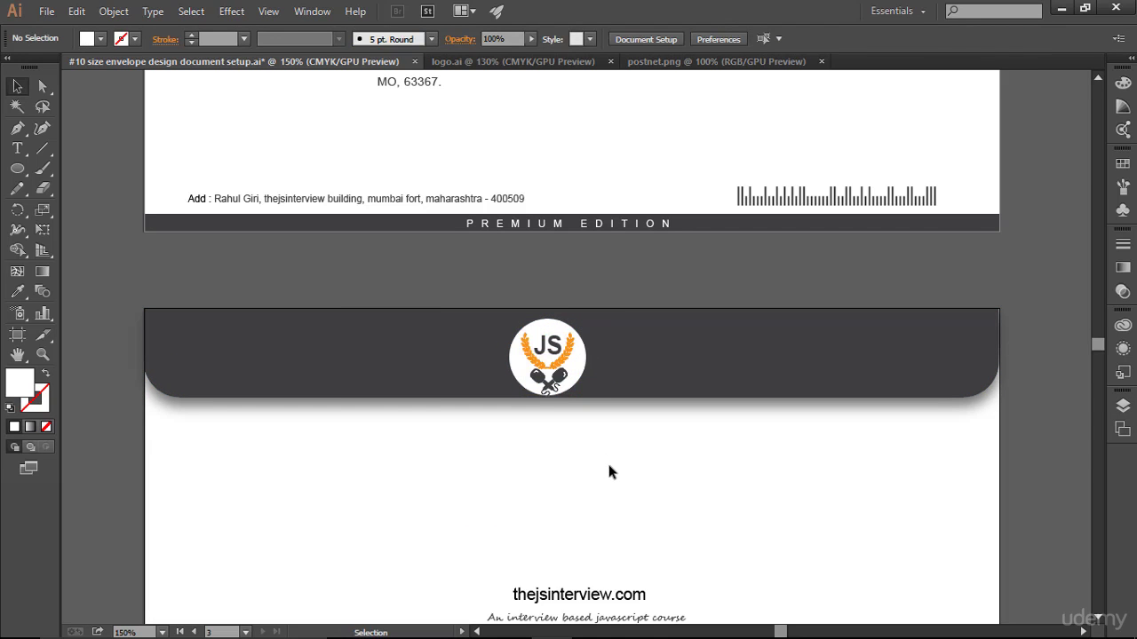
{"action": "left_click", "coordinate": [554, 389]}
{"action": "left_click", "coordinate": [609, 464]}
{"action": "key", "text": "F7"}
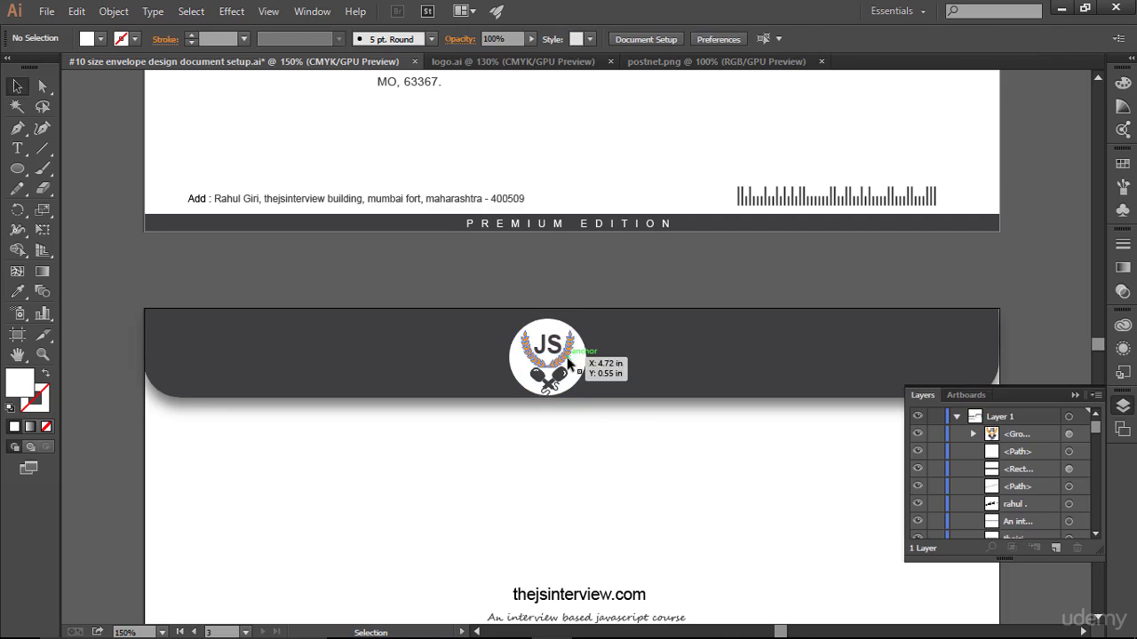
{"action": "left_click", "coordinate": [561, 365]}
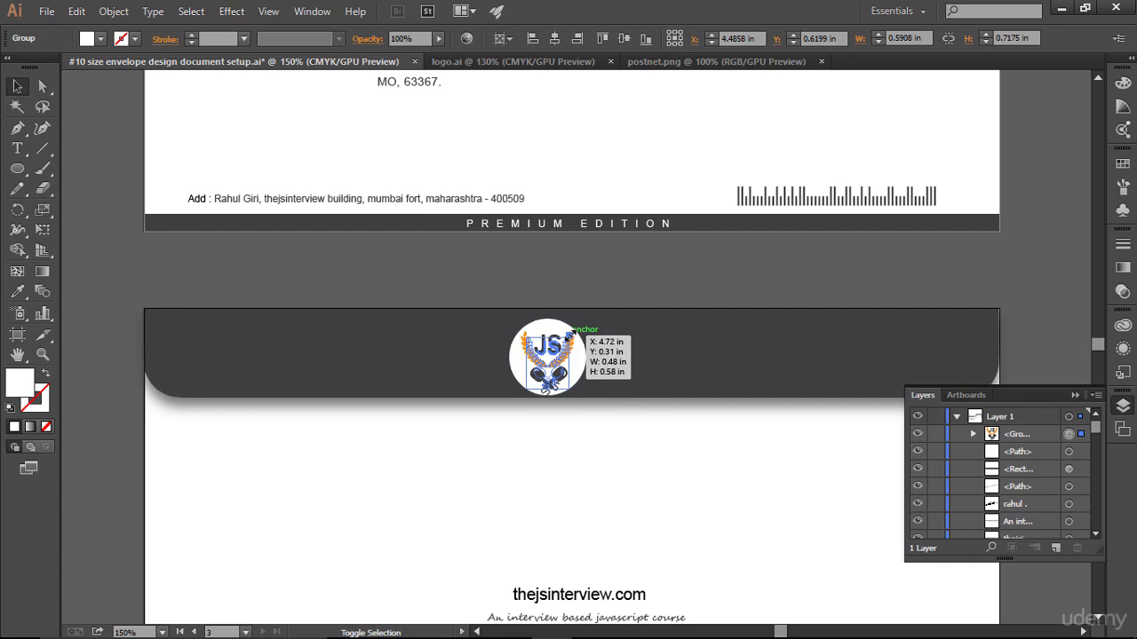
{"action": "left_click", "coordinate": [686, 538]}
{"action": "left_click", "coordinate": [556, 371]}
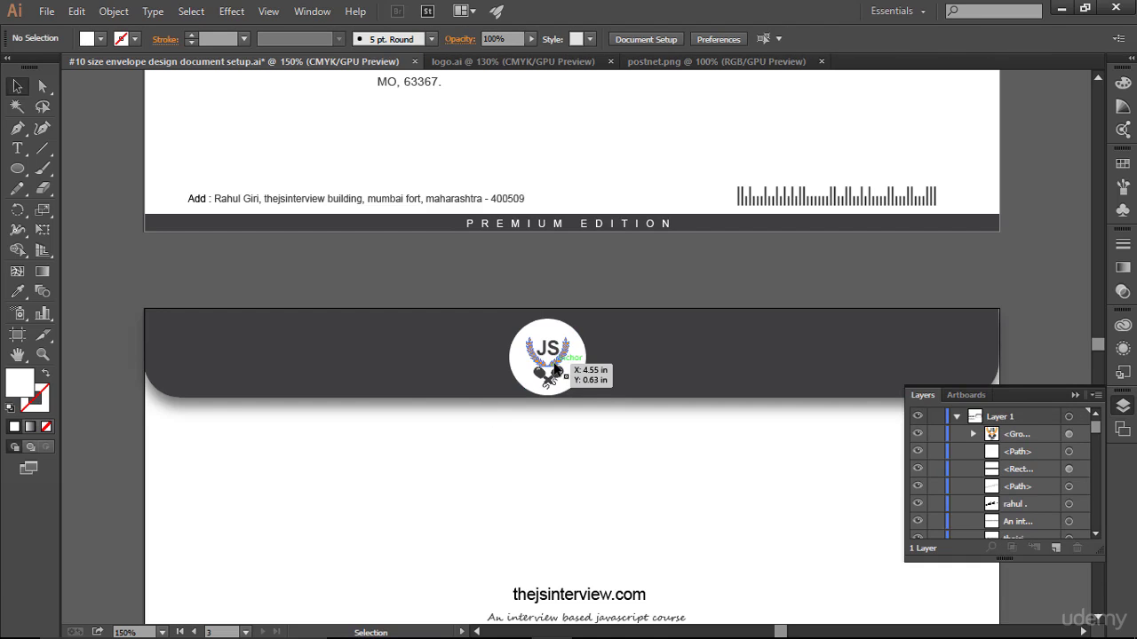
{"action": "left_click", "coordinate": [653, 454]}
{"action": "left_click", "coordinate": [573, 372]}
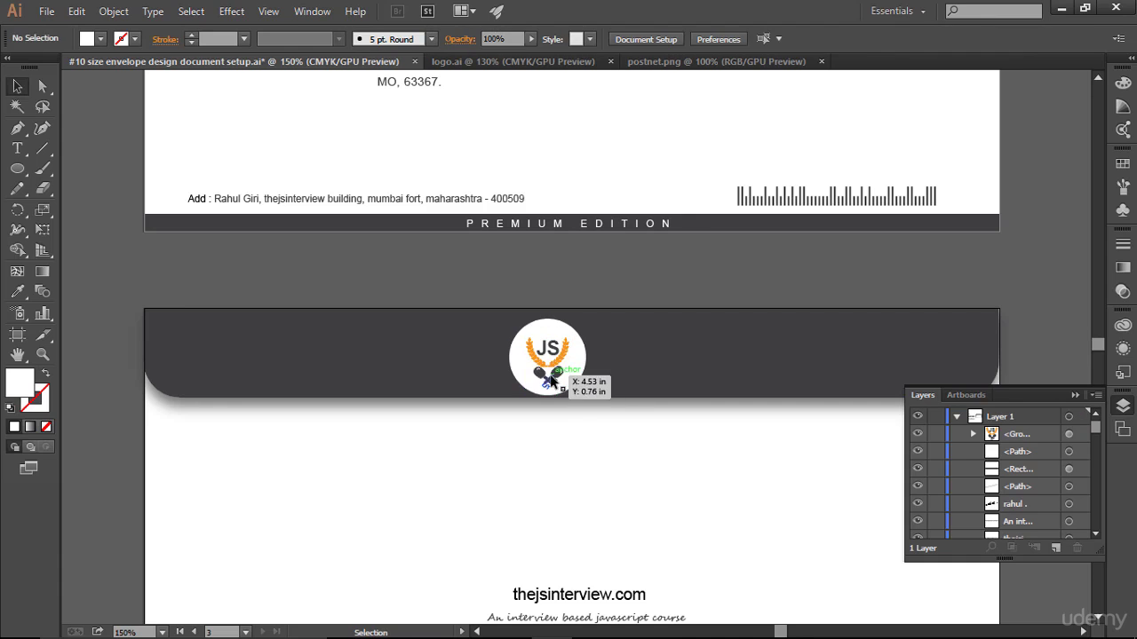
{"action": "left_click", "coordinate": [646, 457]}
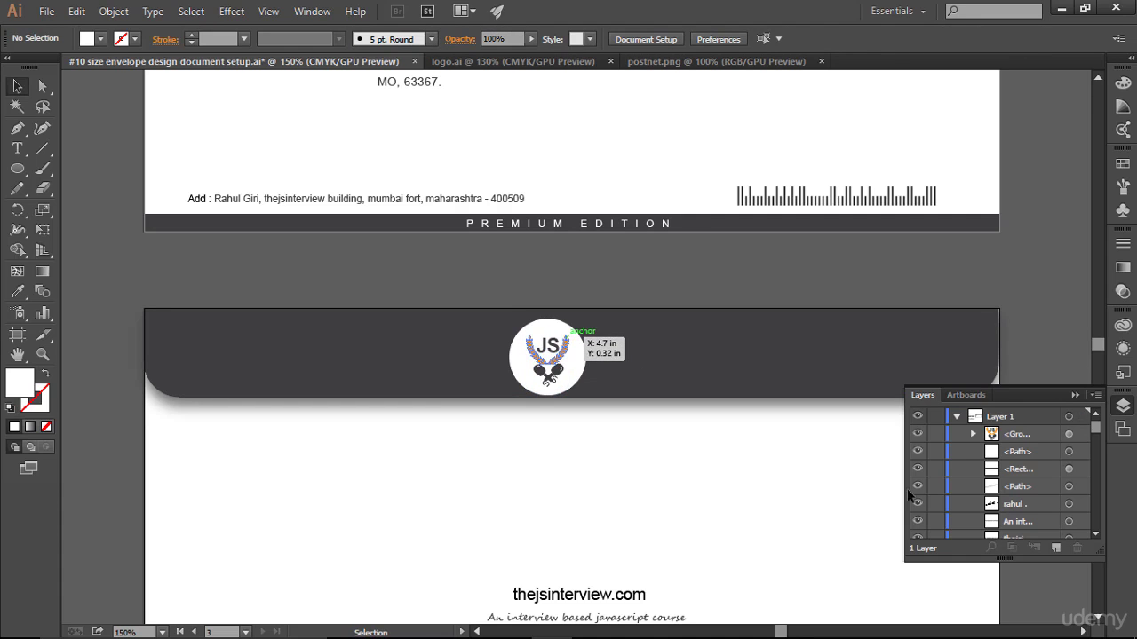
Select the logo and its white circle in Layers, group them with Ctrl+G, and reselect the badge.
{"action": "left_click", "coordinate": [1070, 434]}
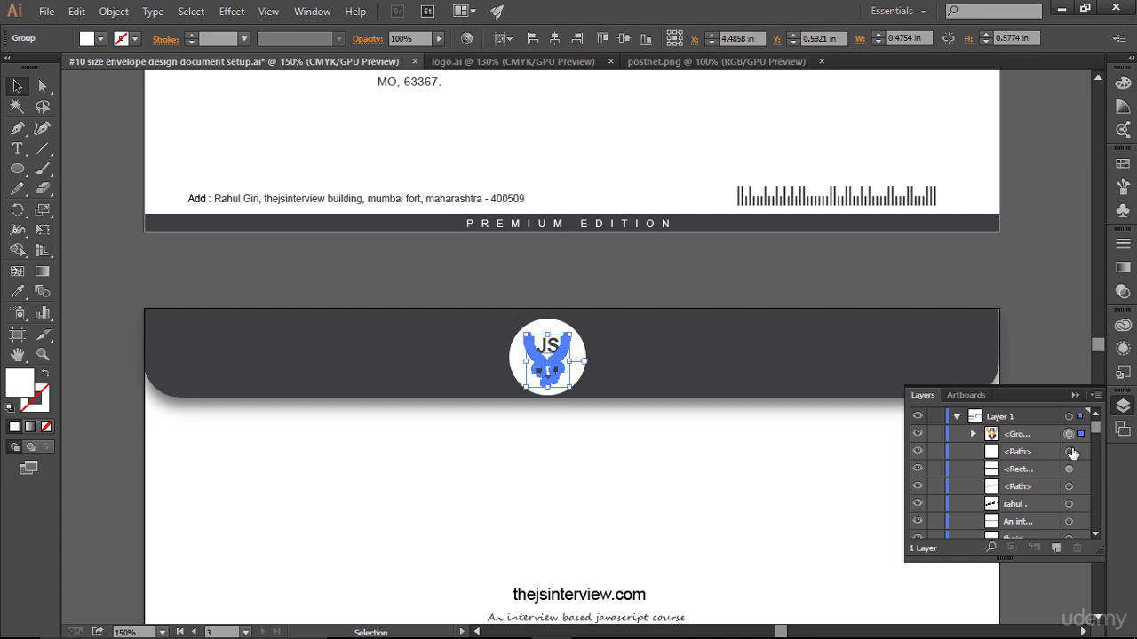
{"action": "left_click", "coordinate": [1069, 451], "text": "shift"}
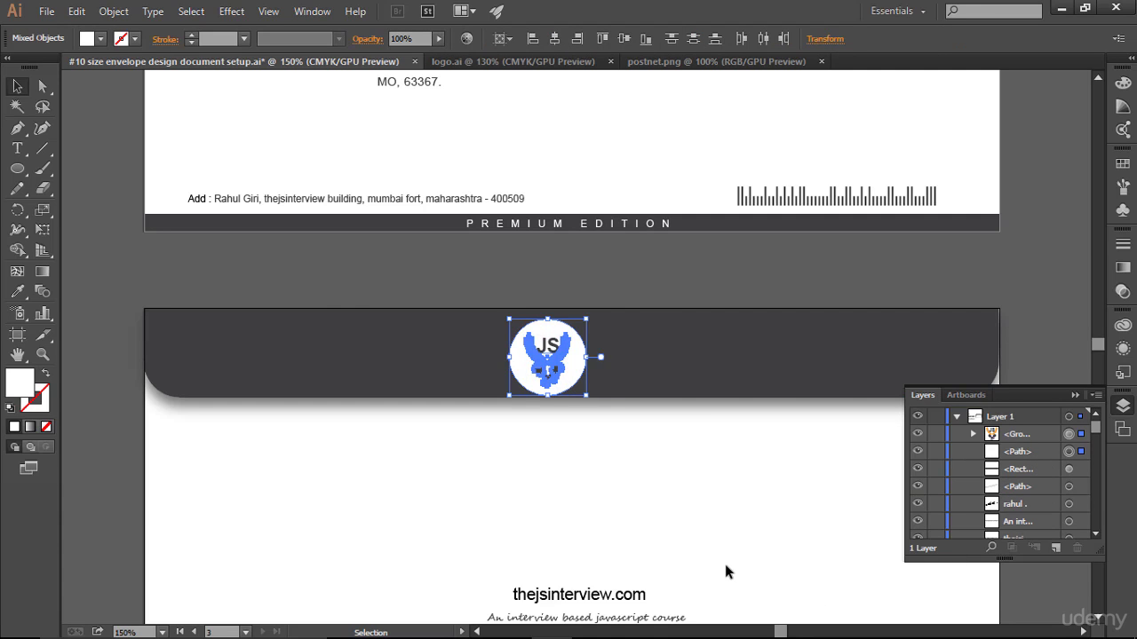
{"action": "key", "text": "a"}
{"action": "key", "text": "ctrl+g"}
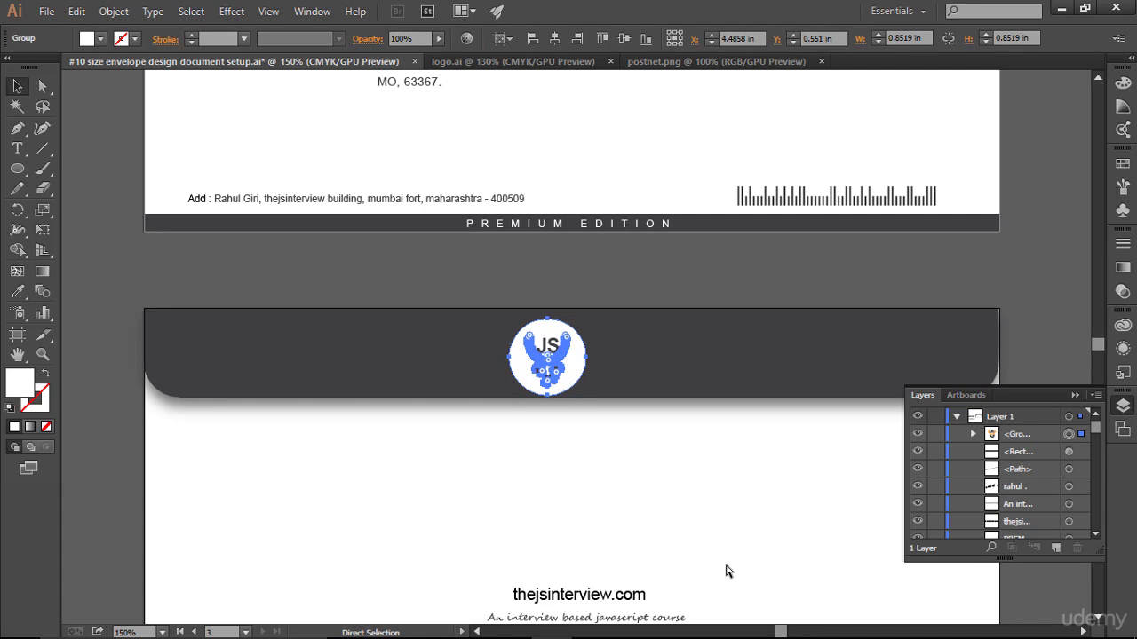
{"action": "key", "text": "v"}
{"action": "left_click", "coordinate": [595, 416]}
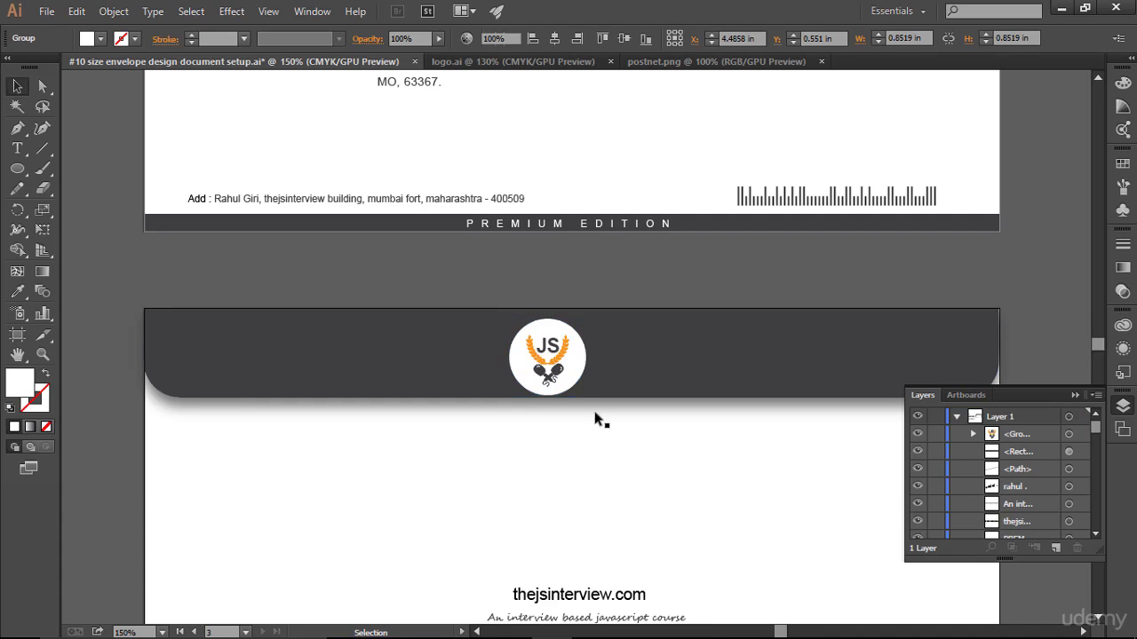
{"action": "left_click", "coordinate": [577, 368]}
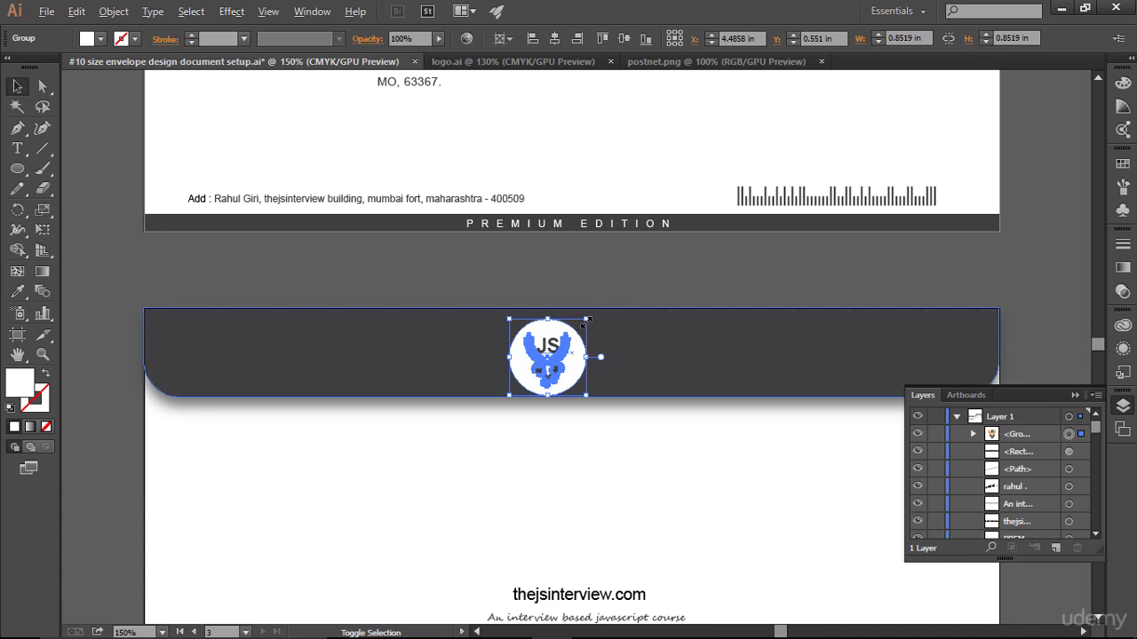
Shrink the JS badge to about 0.65 in wide and show guides and bleed lines.
{"action": "left_click_drag", "start_coordinate": [587, 319], "coordinate": [576, 364]}
{"action": "left_click", "coordinate": [1075, 395]}
{"action": "left_click", "coordinate": [812, 500]}
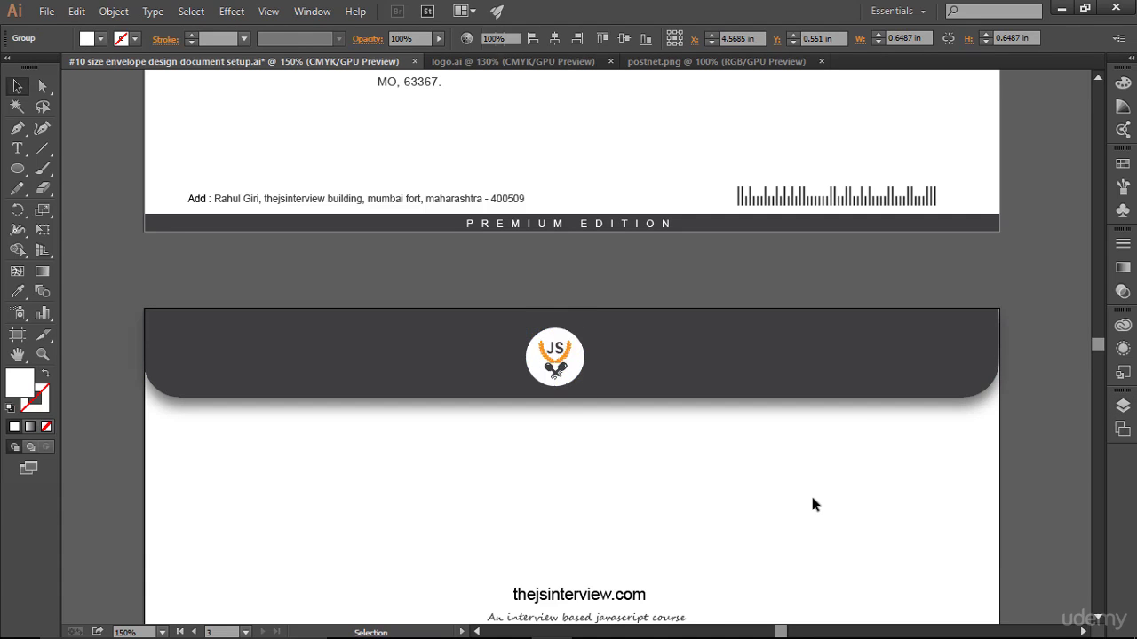
{"action": "key", "text": "ctrl+semicolon"}
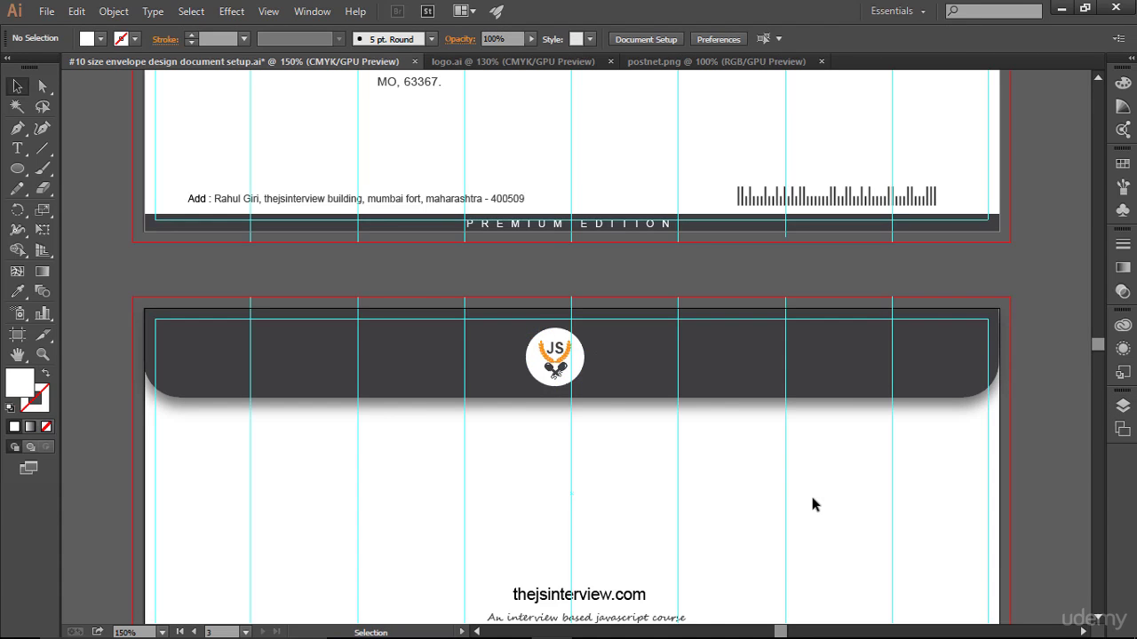
{"action": "scroll", "coordinate": [799, 499], "scroll_direction": "down", "scroll_amount": 2}
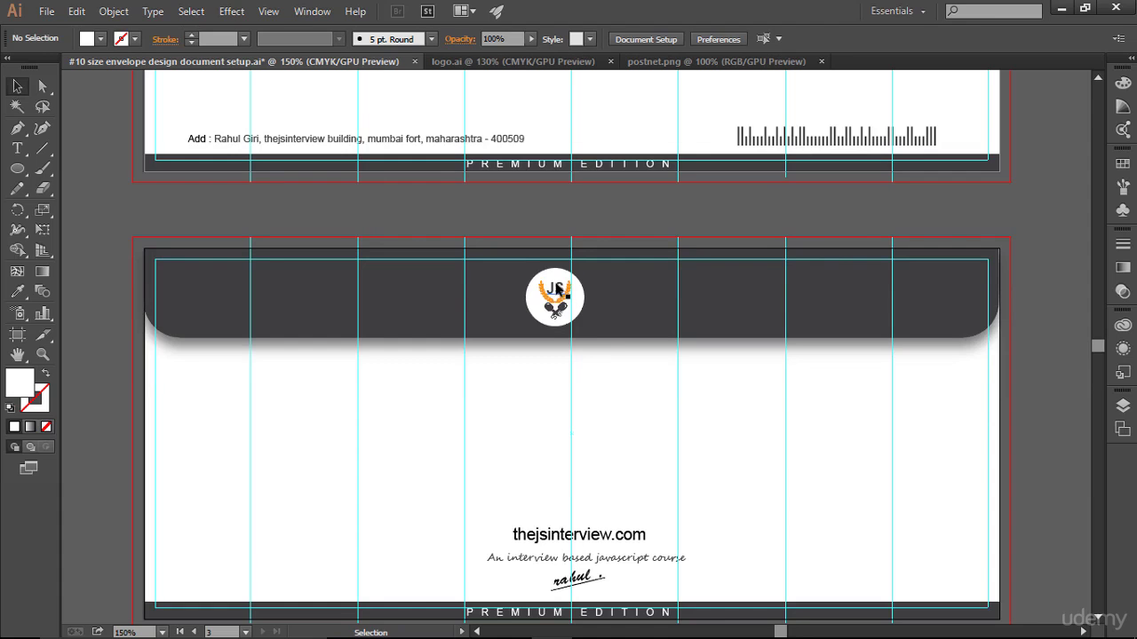
Nudge the badge to the flap's horizontal centre and enlarge it to about 0.75 in.
{"action": "left_click", "coordinate": [547, 309]}
{"action": "key", "text": "Right"}
{"action": "key", "text": "Right"}
{"action": "key", "text": "Right"}
{"action": "key", "text": "Right"}
{"action": "key", "text": "Right"}
{"action": "key", "text": "Right"}
{"action": "key", "text": "Right"}
{"action": "key", "text": "Right"}
{"action": "key", "text": "Right"}
{"action": "key", "text": "Right"}
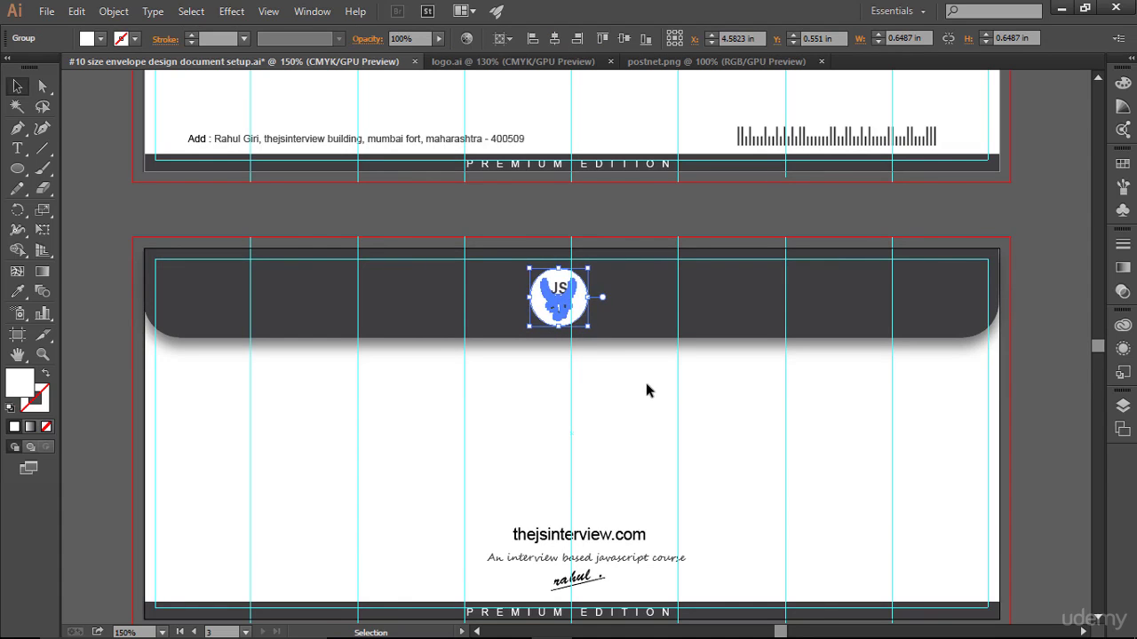
{"action": "key", "text": "Right"}
{"action": "key", "text": "Right"}
{"action": "key", "text": "Right"}
{"action": "key", "text": "Up"}
{"action": "key", "text": "Up"}
{"action": "key", "text": "Up"}
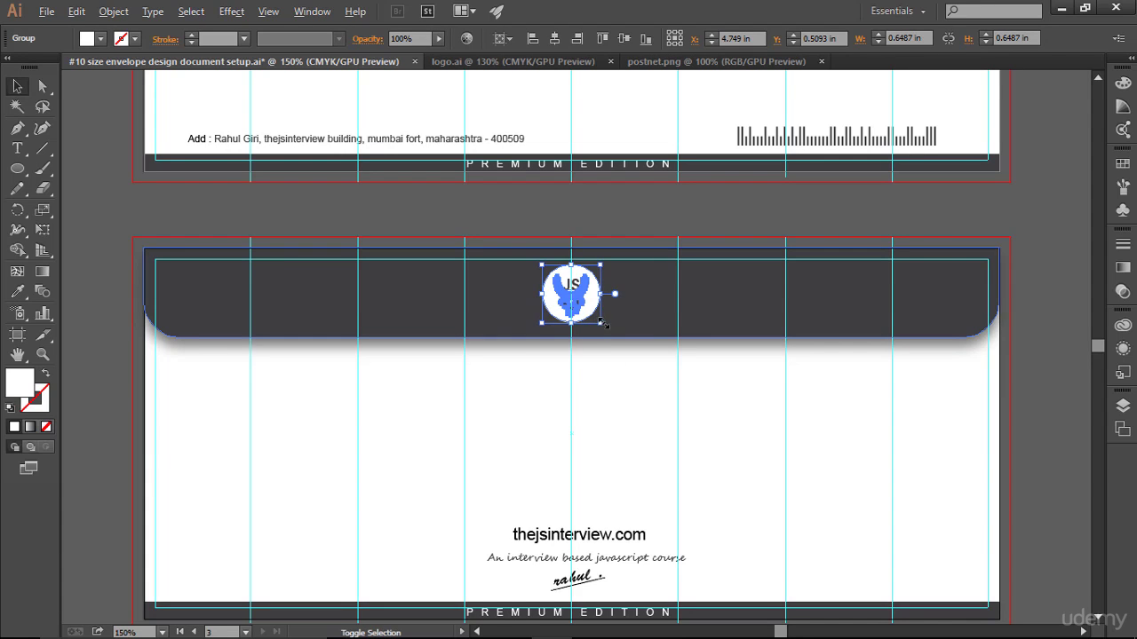
{"action": "left_click_drag", "start_coordinate": [600, 322], "coordinate": [605, 328]}
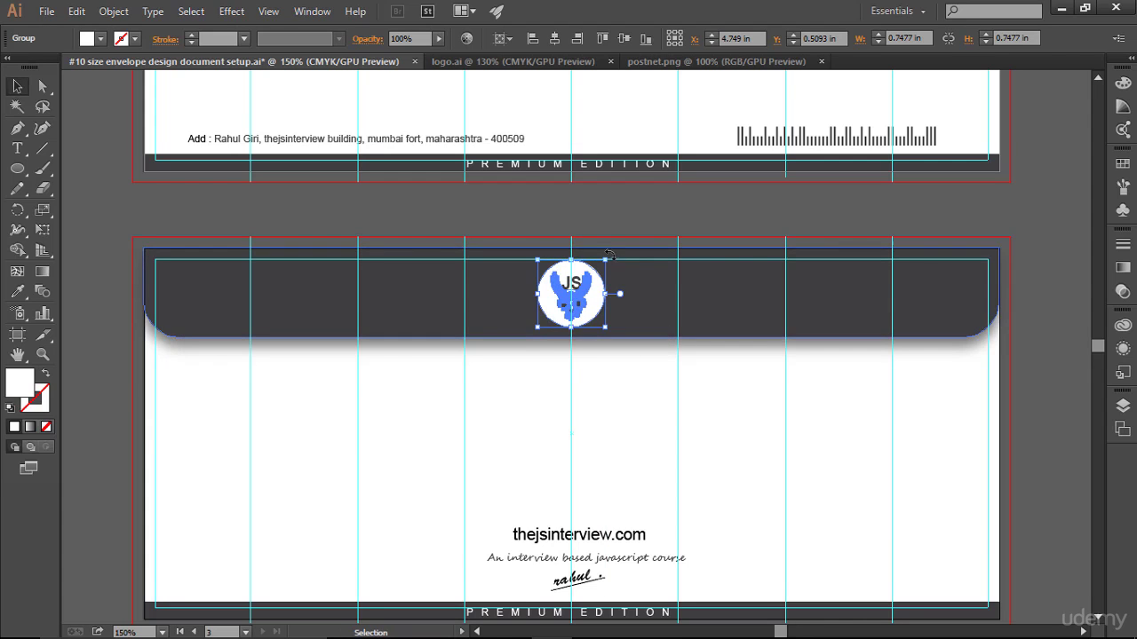
{"action": "left_click", "coordinate": [732, 434]}
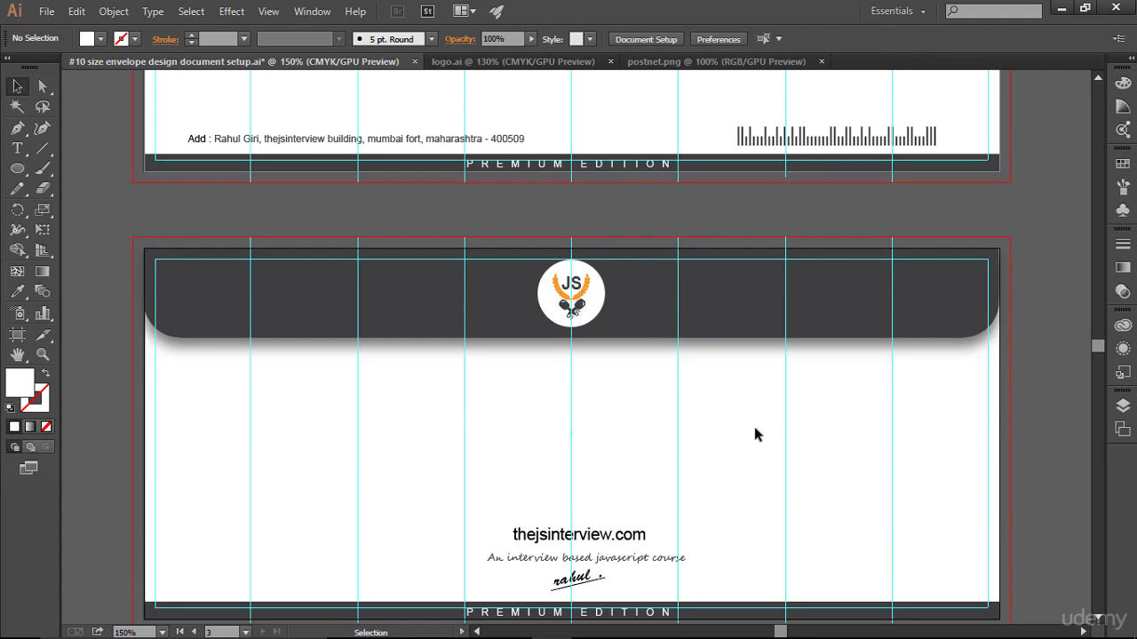
Hide the guides and bleed lines and zoom out to 100%.
{"action": "key", "text": "ctrl+;"}
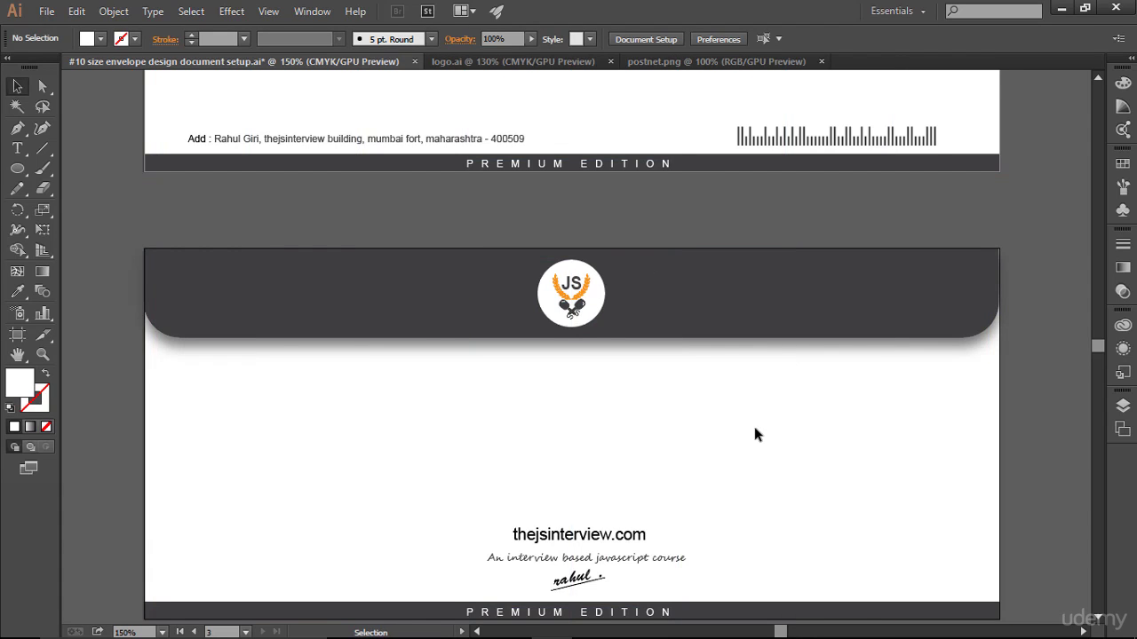
{"action": "scroll", "coordinate": [755, 430], "scroll_direction": "down", "scroll_amount": 1}
{"action": "scroll", "coordinate": [755, 430], "scroll_direction": "up", "scroll_amount": 1}
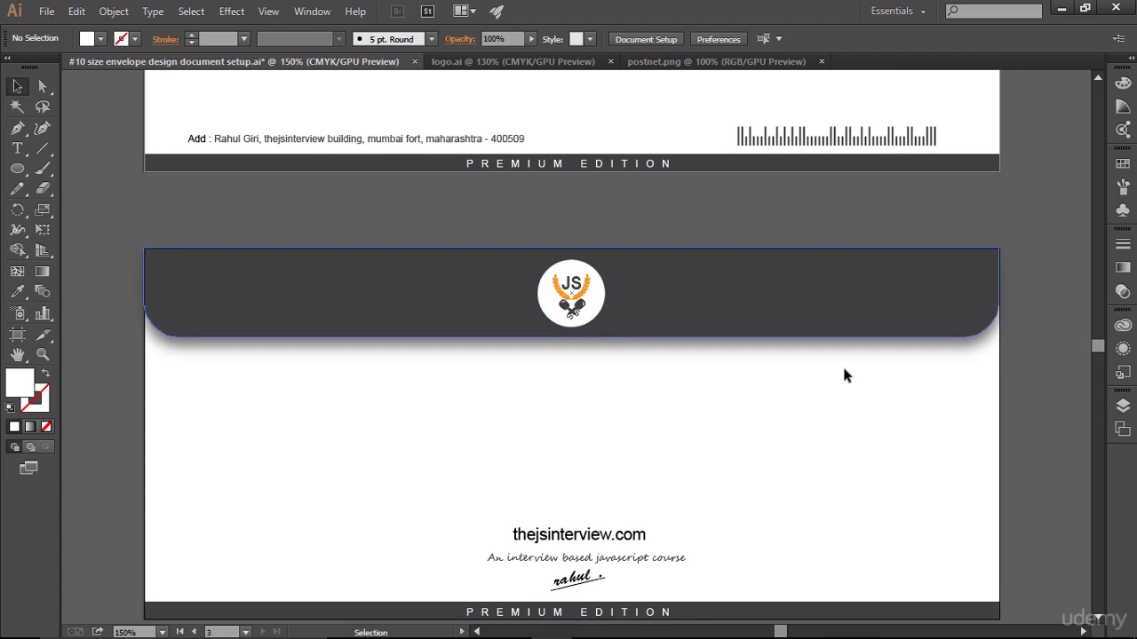
{"action": "scroll", "coordinate": [853, 428], "scroll_direction": "down", "scroll_amount": 1}
{"action": "scroll", "coordinate": [853, 428], "scroll_direction": "down", "scroll_amount": 1}
{"action": "scroll", "coordinate": [852, 428], "scroll_direction": "up", "scroll_amount": 2}
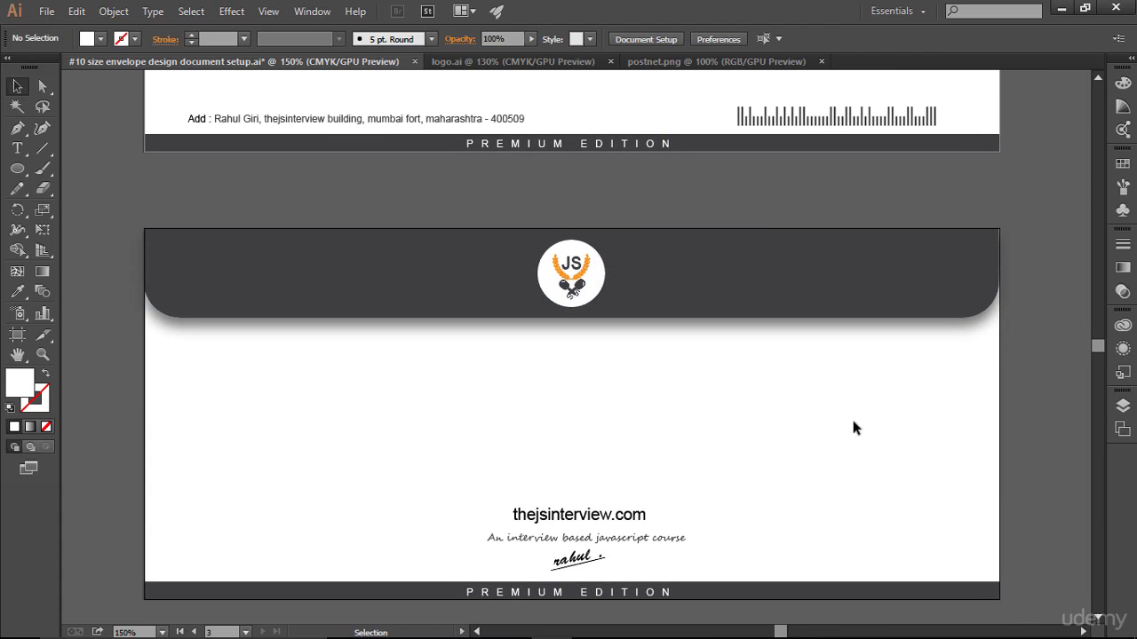
{"action": "key", "text": "ctrl+minus"}
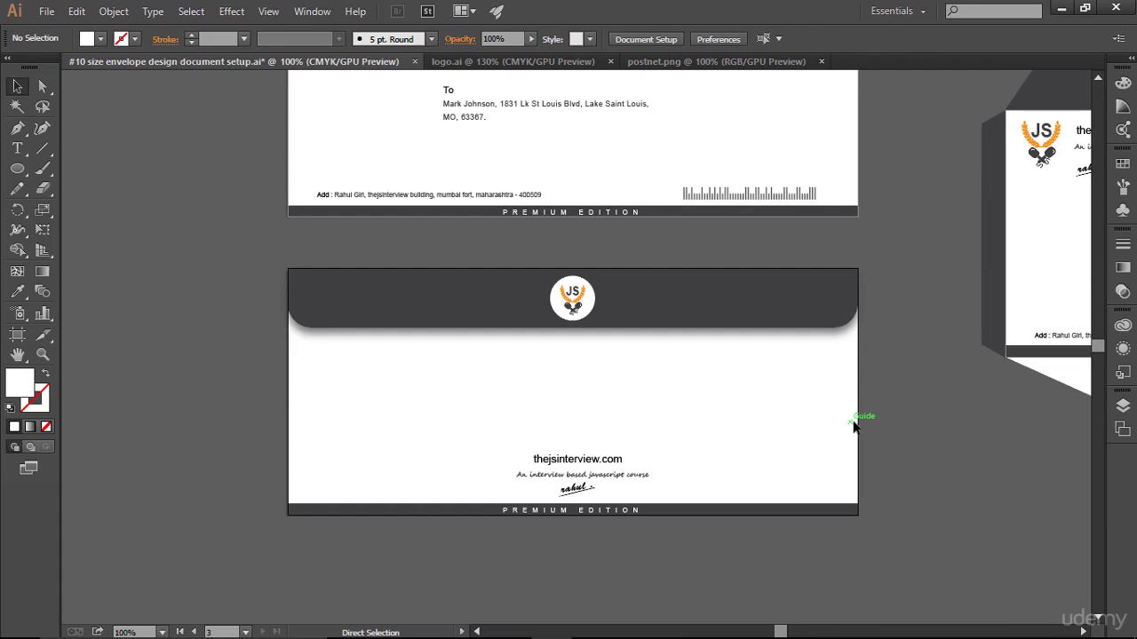
{"action": "scroll", "coordinate": [852, 426], "scroll_direction": "up", "scroll_amount": 2}
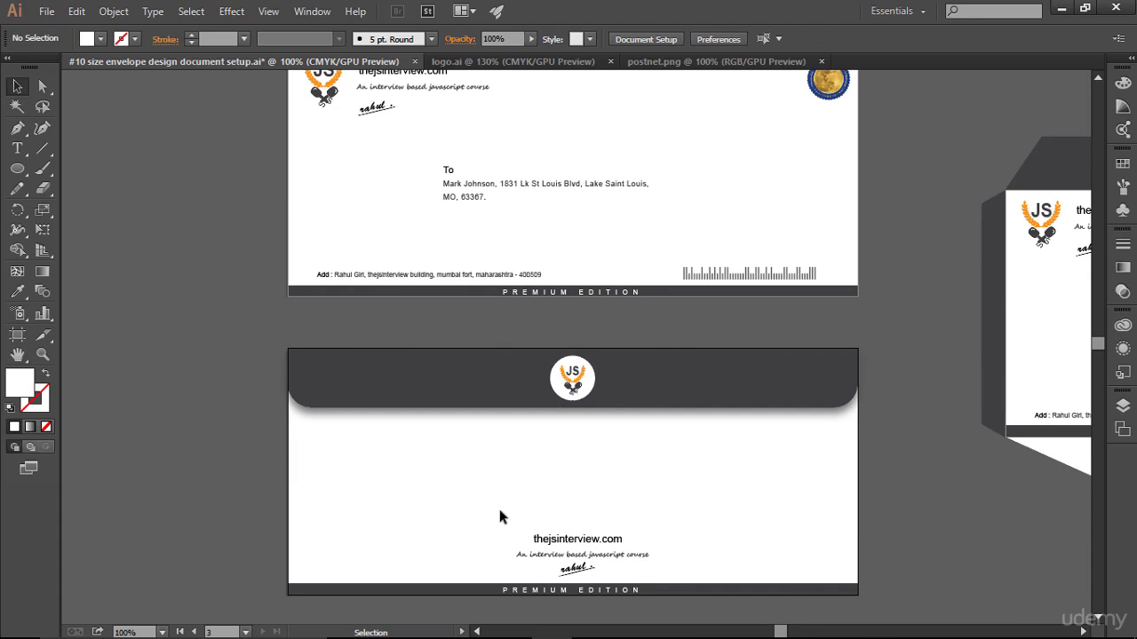
Check the back's website, tagline and signature, then zoom to 66.67% and pan to the 3D mockup.
{"action": "left_click_drag", "start_coordinate": [500, 511], "coordinate": [676, 579]}
{"action": "left_click", "coordinate": [771, 534]}
{"action": "scroll", "coordinate": [770, 531], "scroll_direction": "up", "scroll_amount": 2}
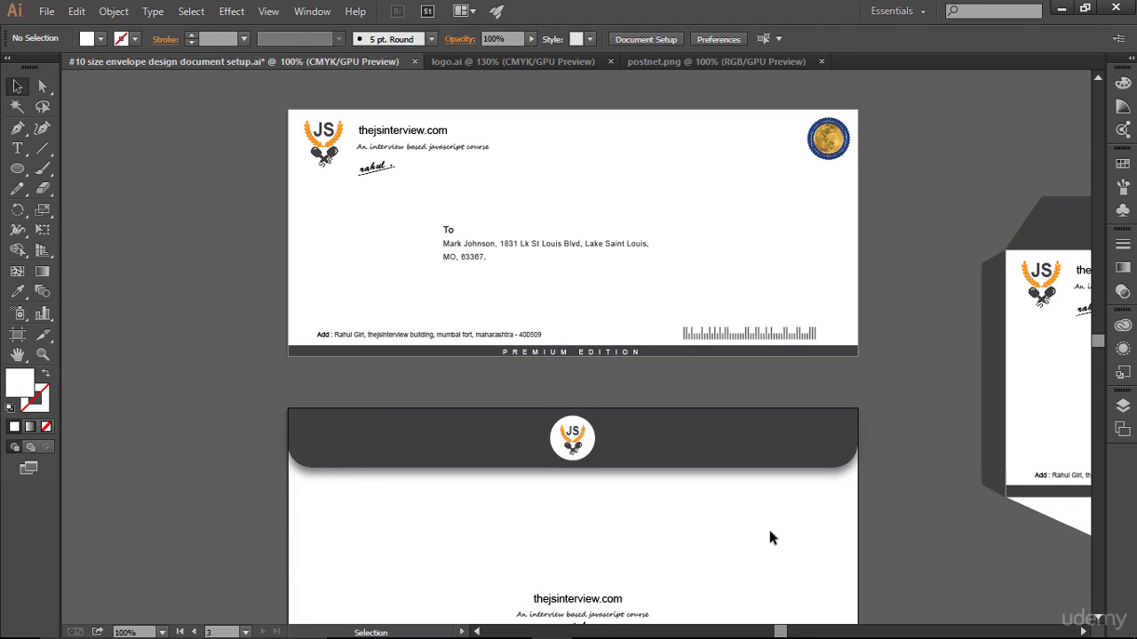
{"action": "key", "text": "ctrl+minus"}
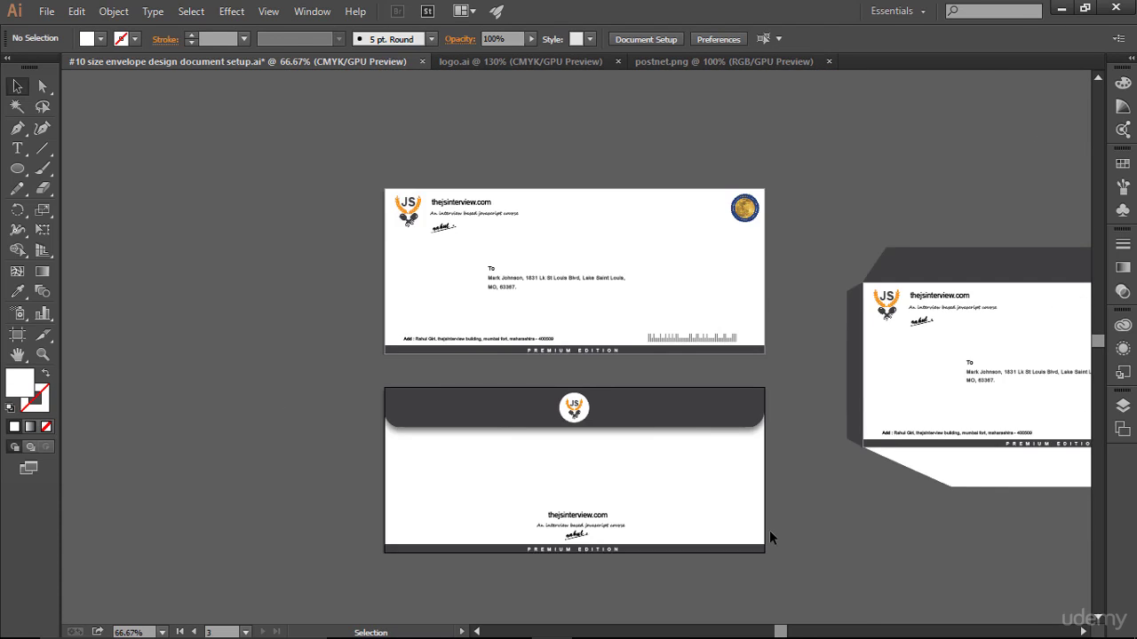
{"action": "left_click_drag", "start_coordinate": [825, 213], "coordinate": [627, 203]}
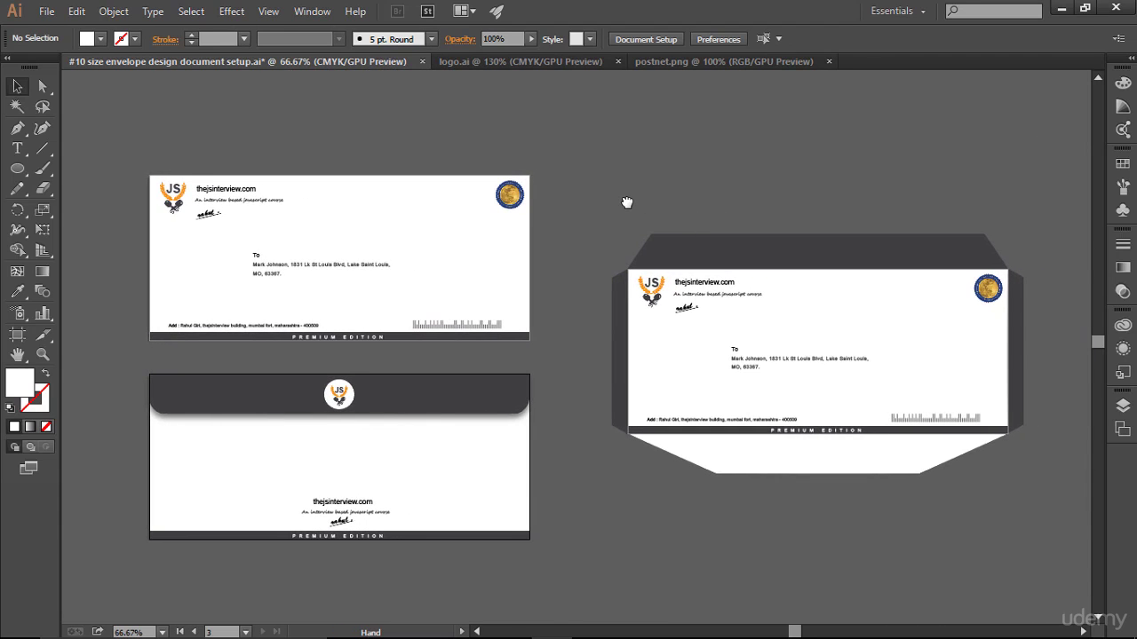